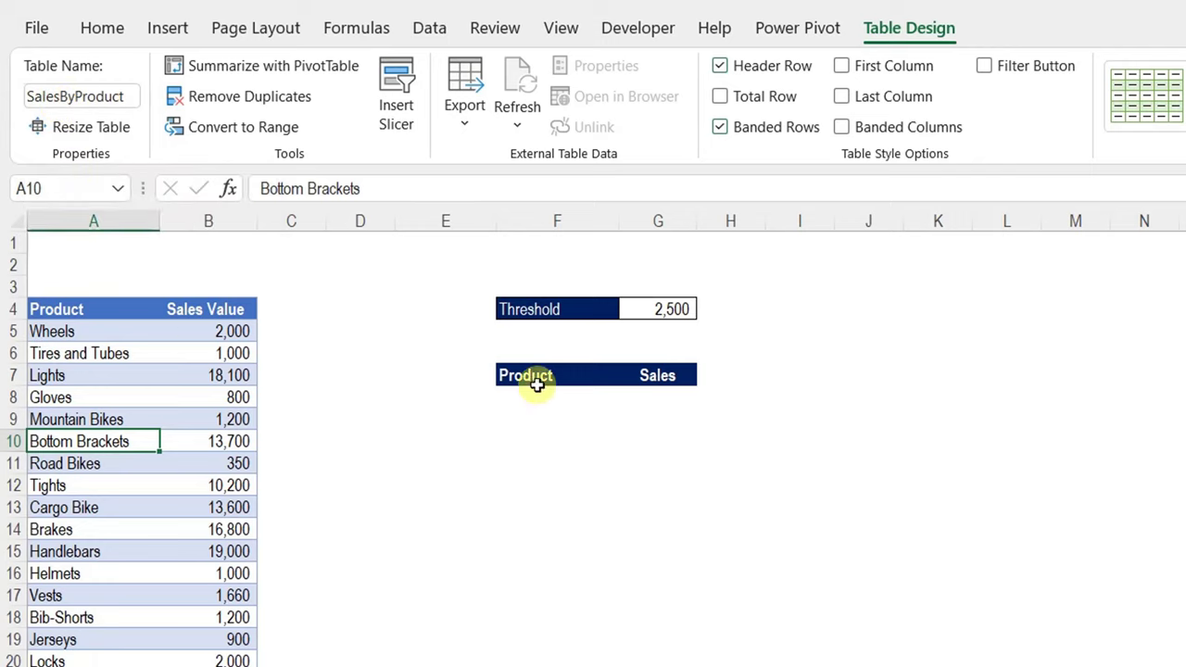
# Step: Start a FILTER formula in cell F8 with the whole SalesByProduct table as its array
pyautogui.click(667, 309)
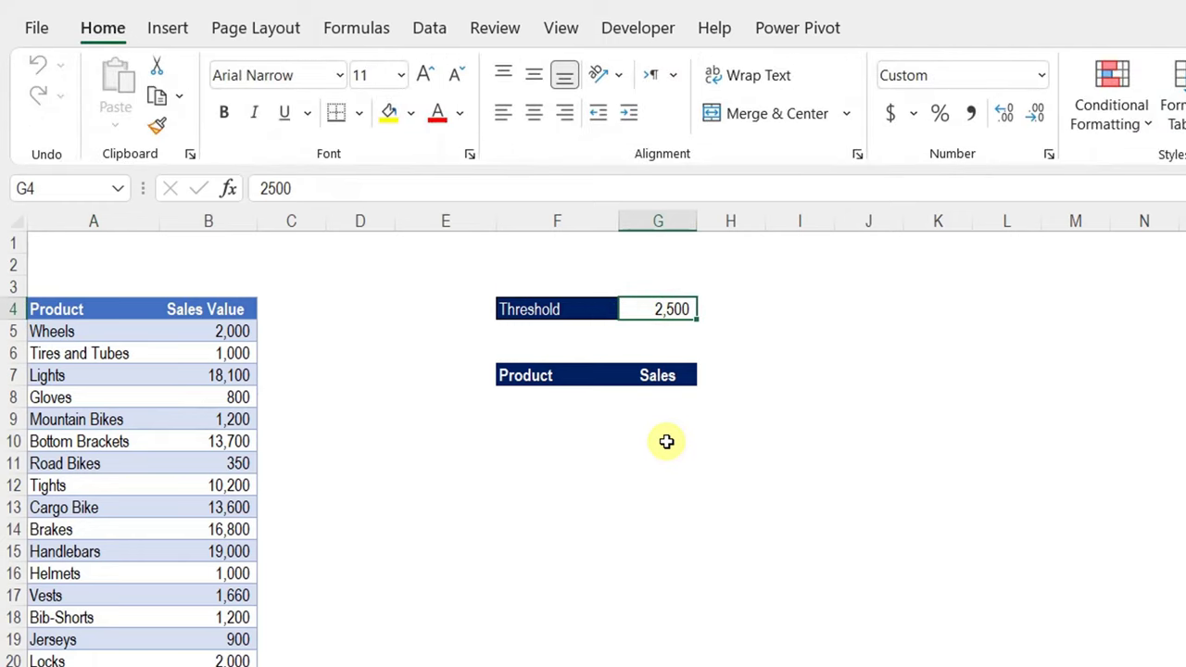
pyautogui.click(547, 381)
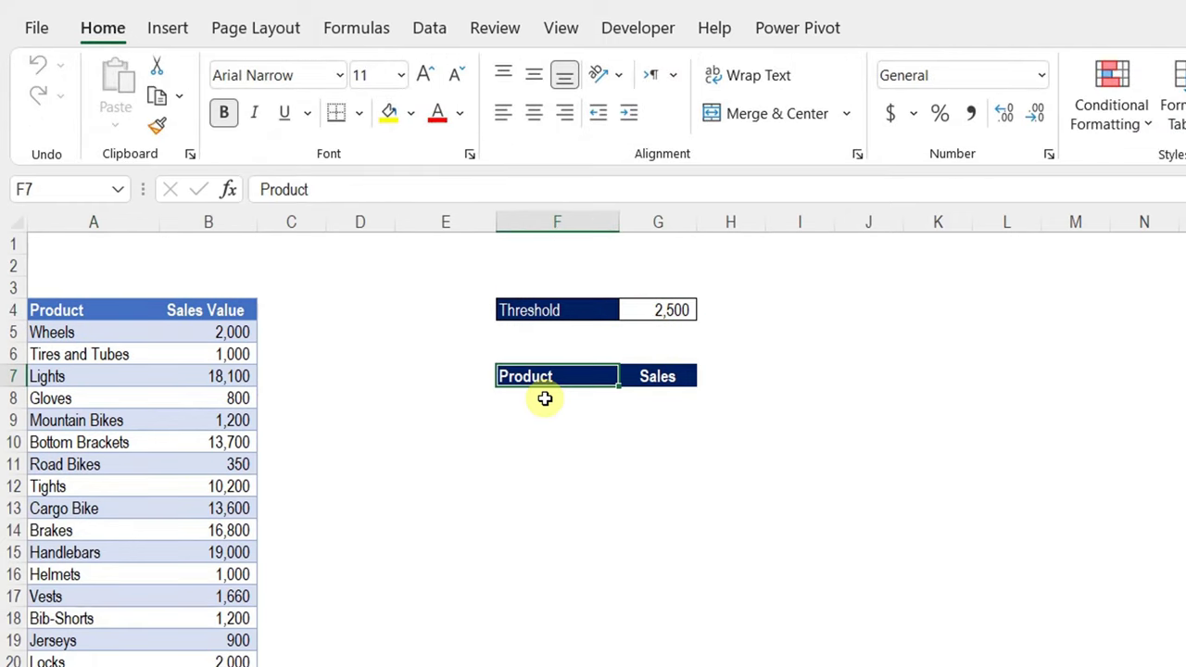
pyautogui.click(545, 399)
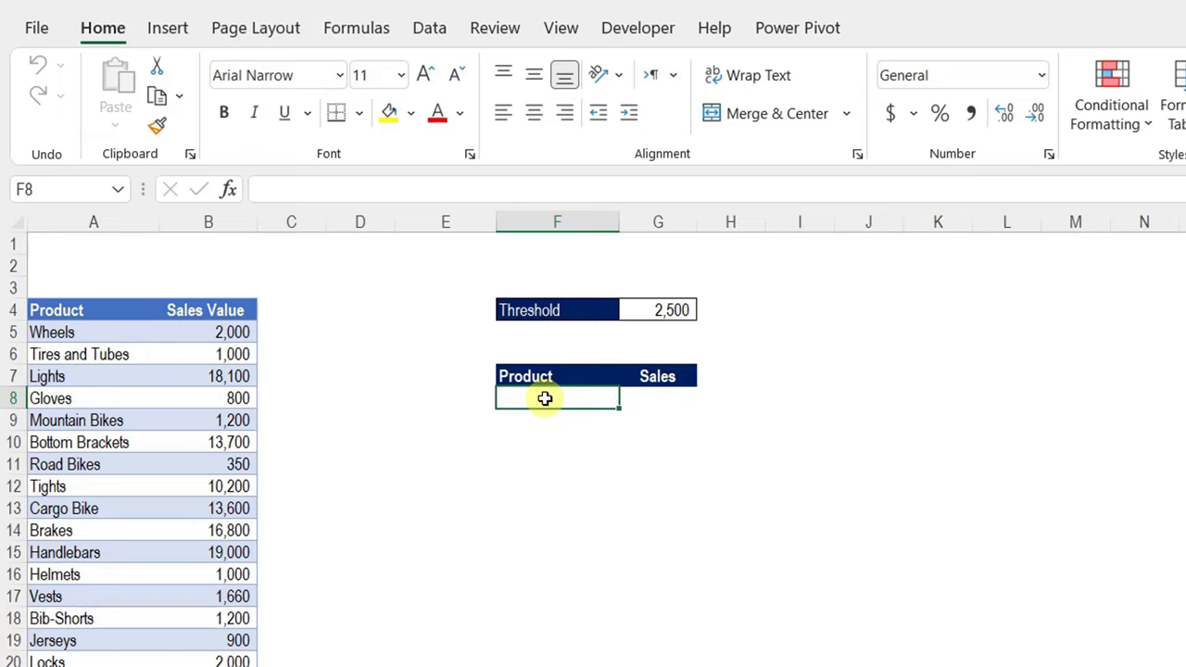
pyautogui.write('=')
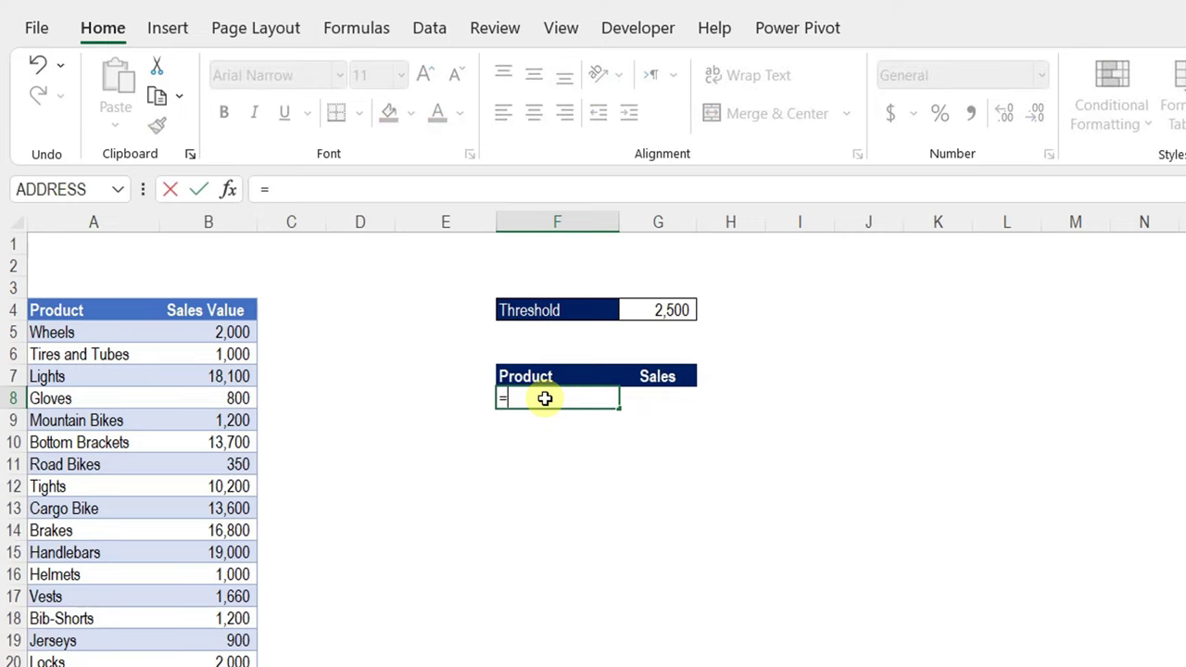
pyautogui.write('fil')
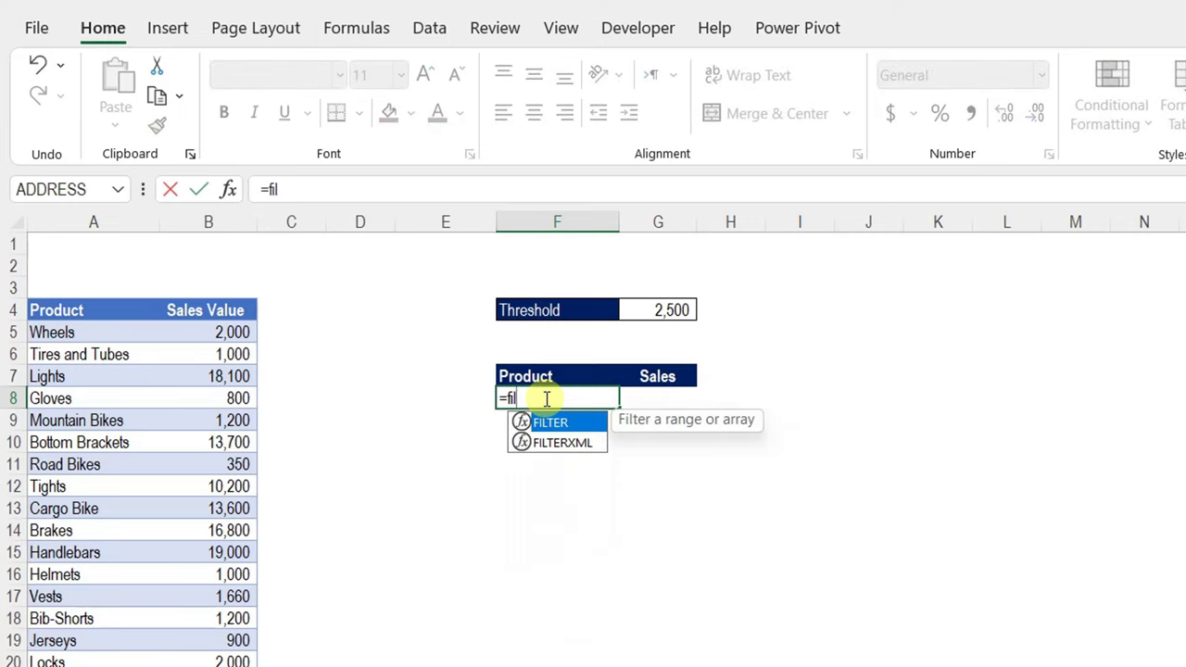
pyautogui.press('Tab')
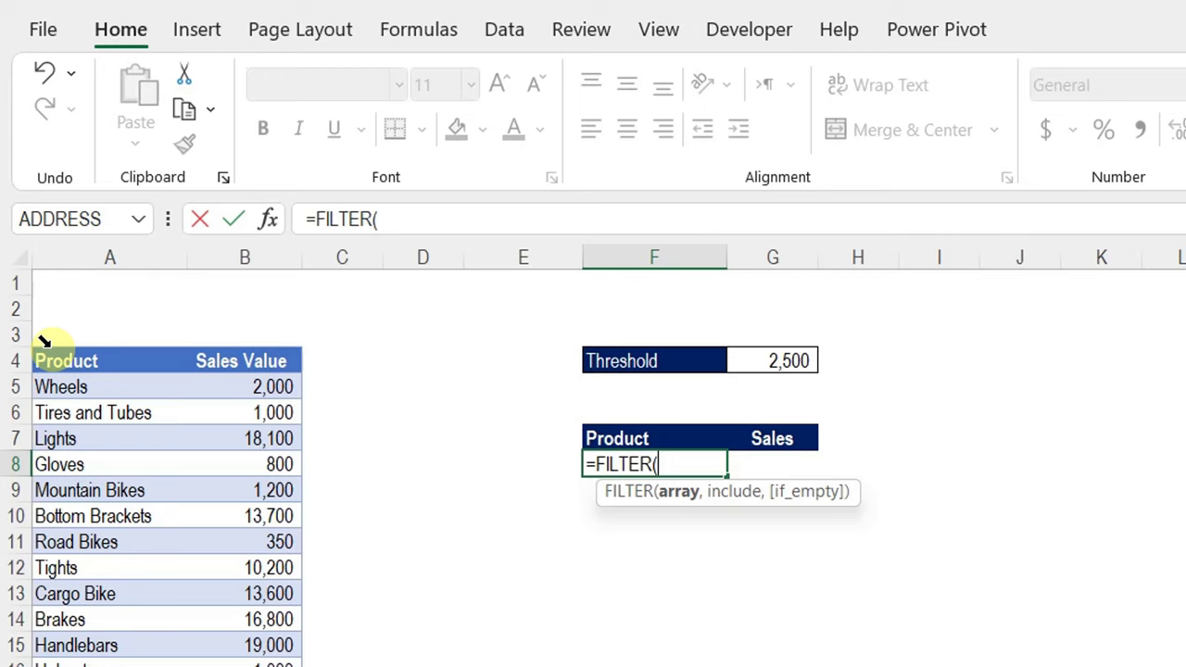
pyautogui.click(43, 341)
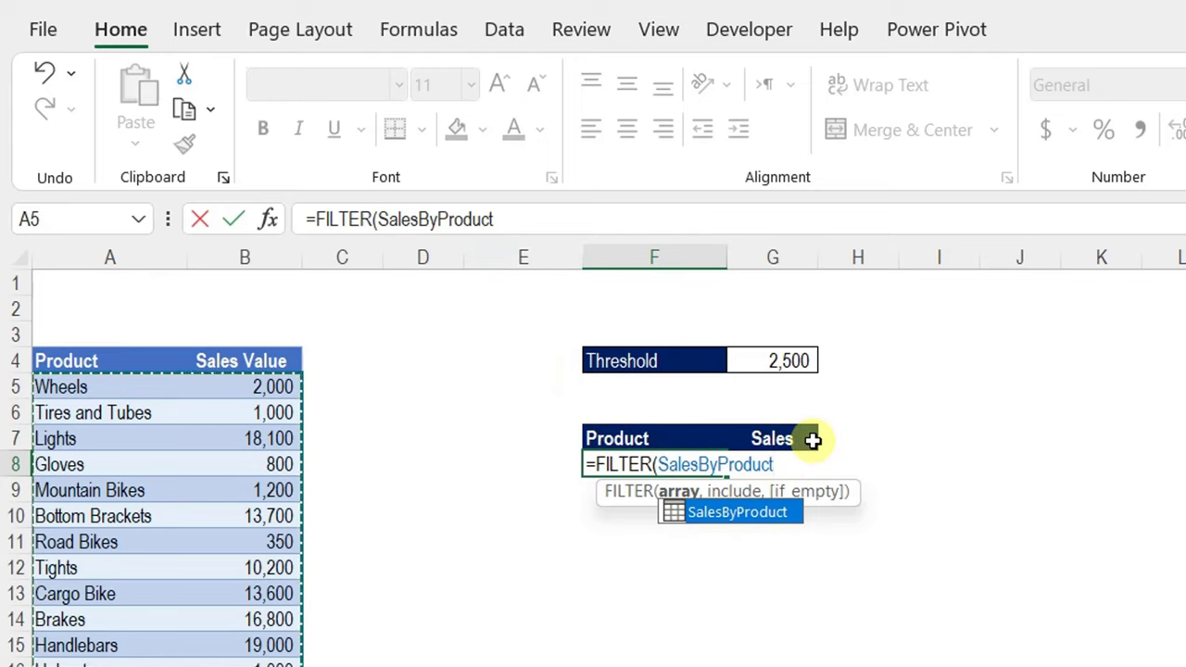
pyautogui.write(',')
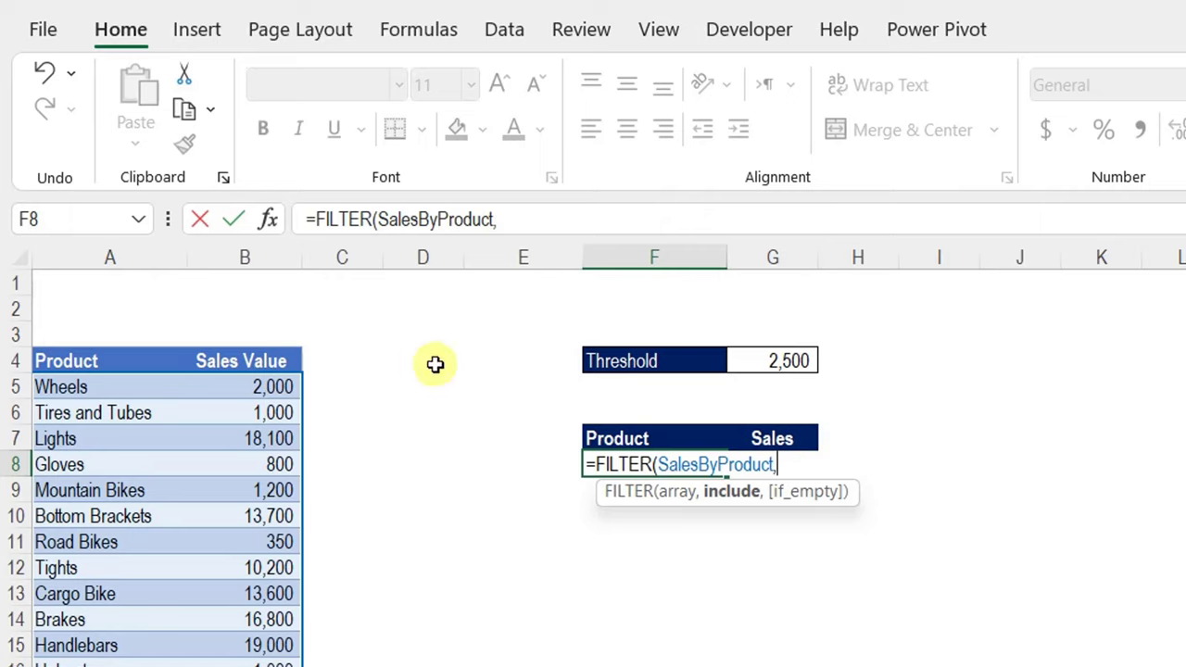
# Step: Complete the F8 FILTER formula with the condition SalesByProduct[Sales Value]>G4 and enter it
pyautogui.click(250, 345)
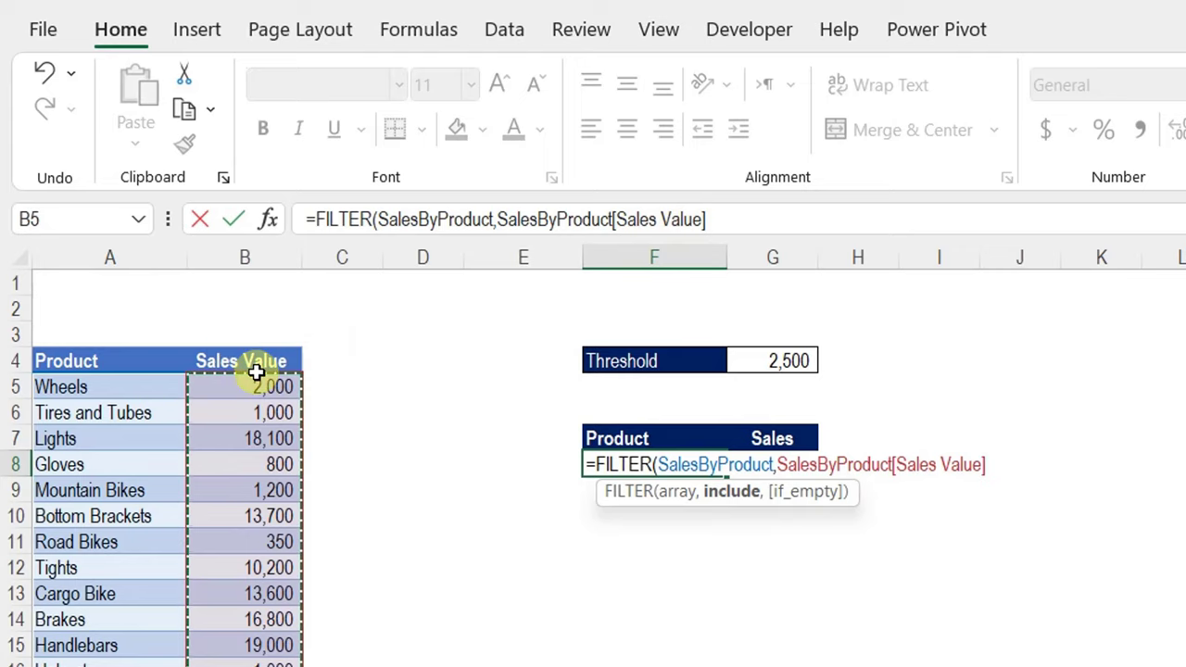
pyautogui.write('>')
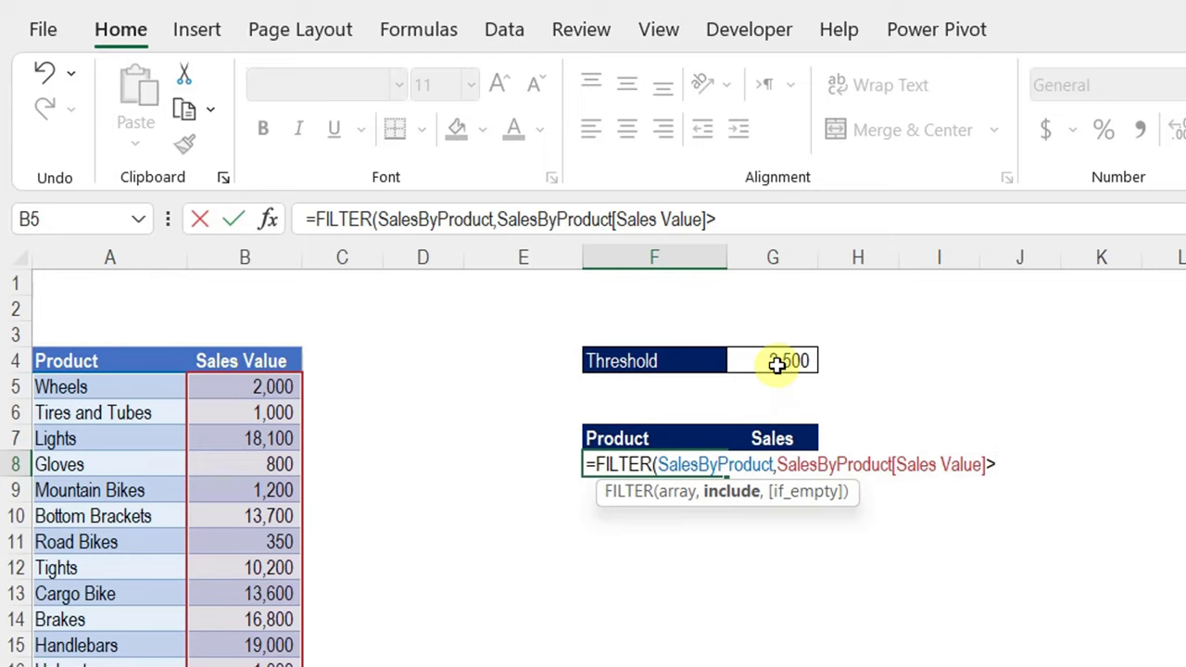
pyautogui.click(777, 364)
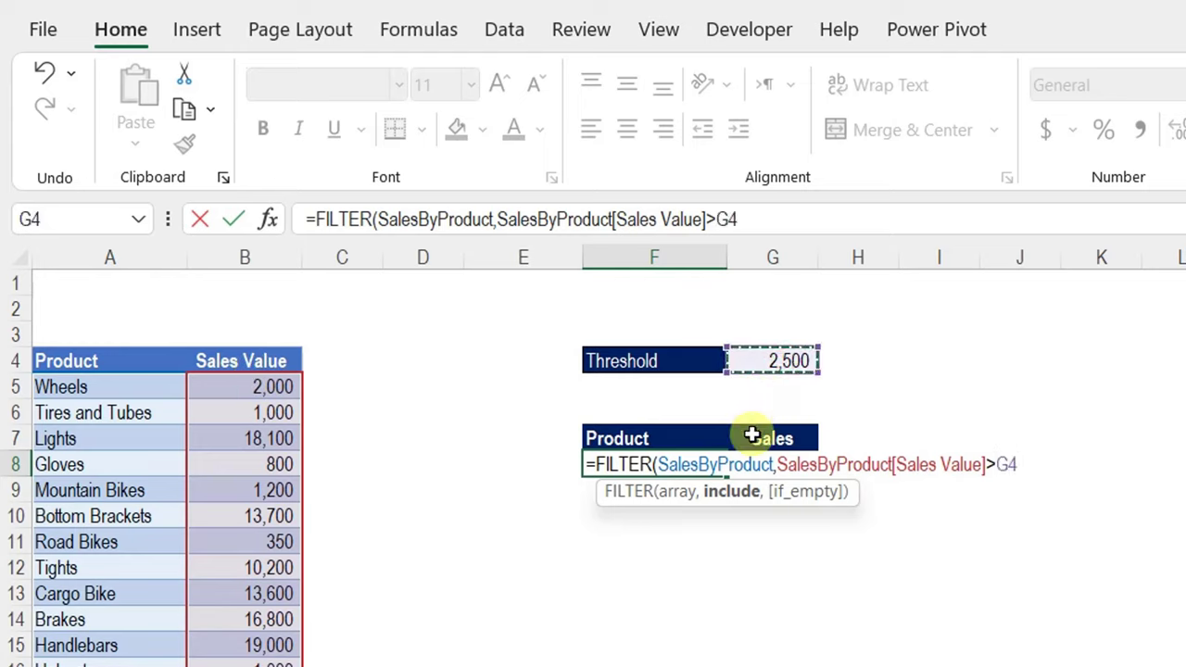
pyautogui.press('F2')
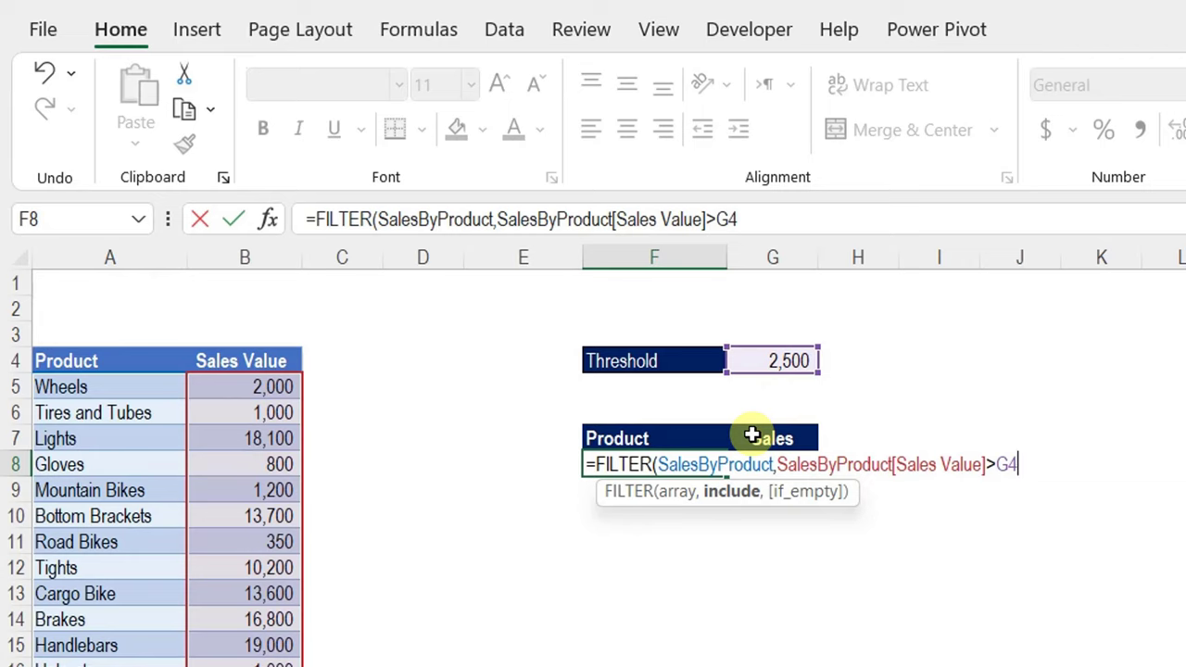
pyautogui.write(')')
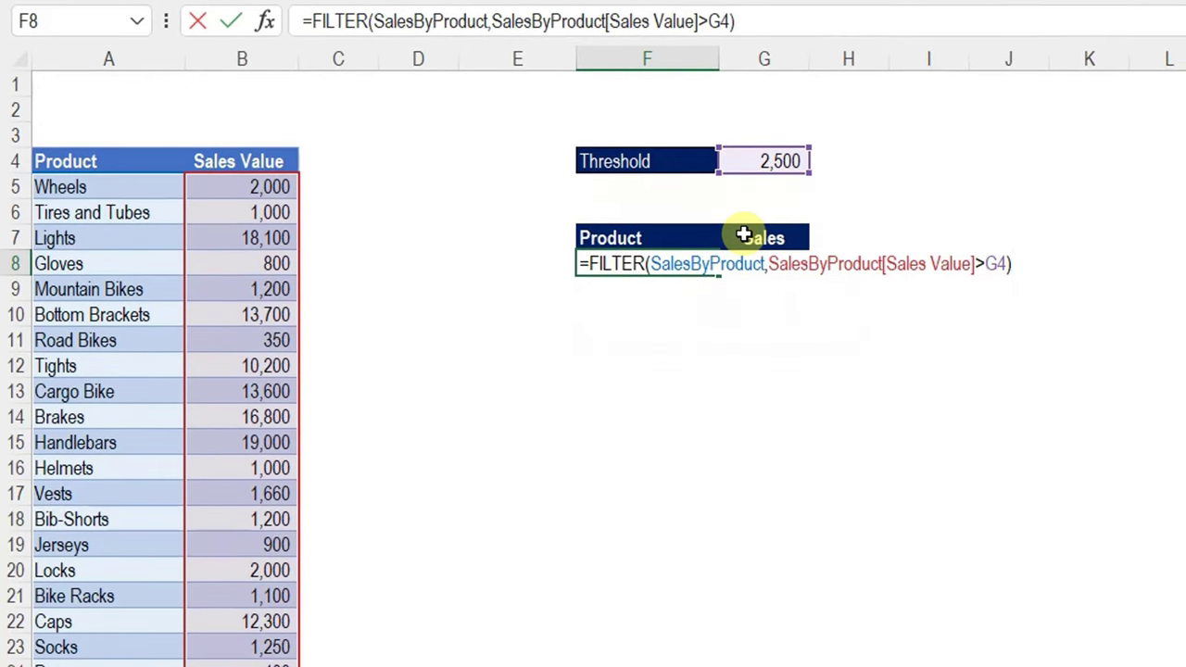
pyautogui.press('Return')
pyautogui.press('Up')
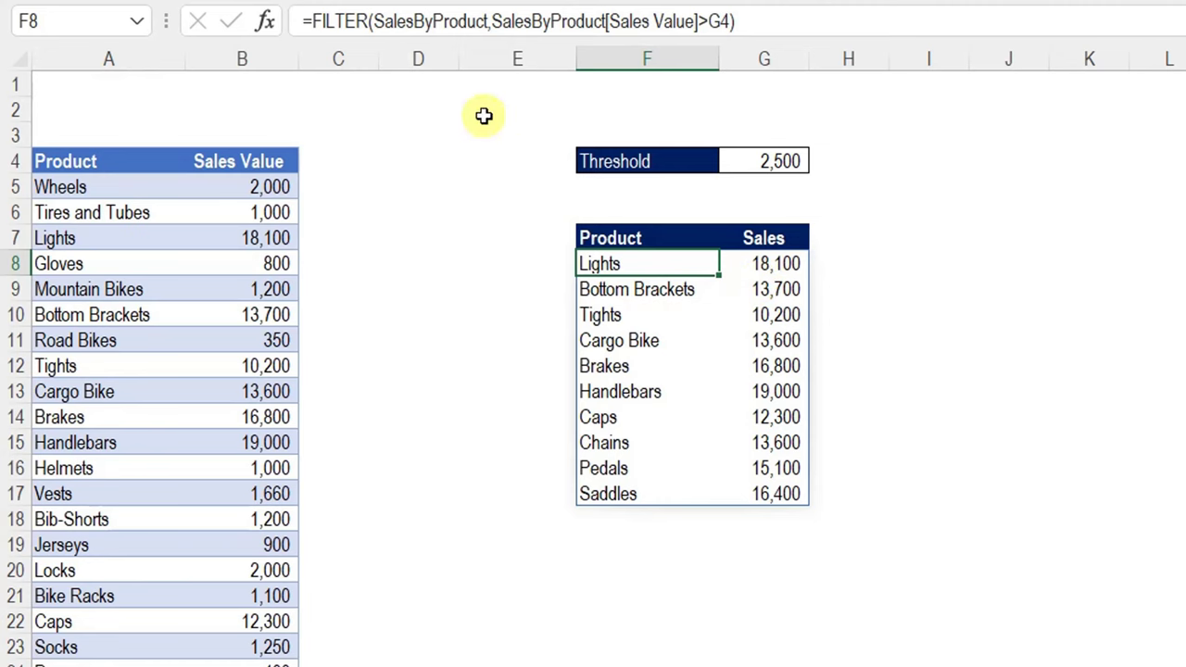
# Step: Wrap the FILTER formula in F8 in SORT, with sort index 2 and descending sort order -1
pyautogui.click(312, 21)
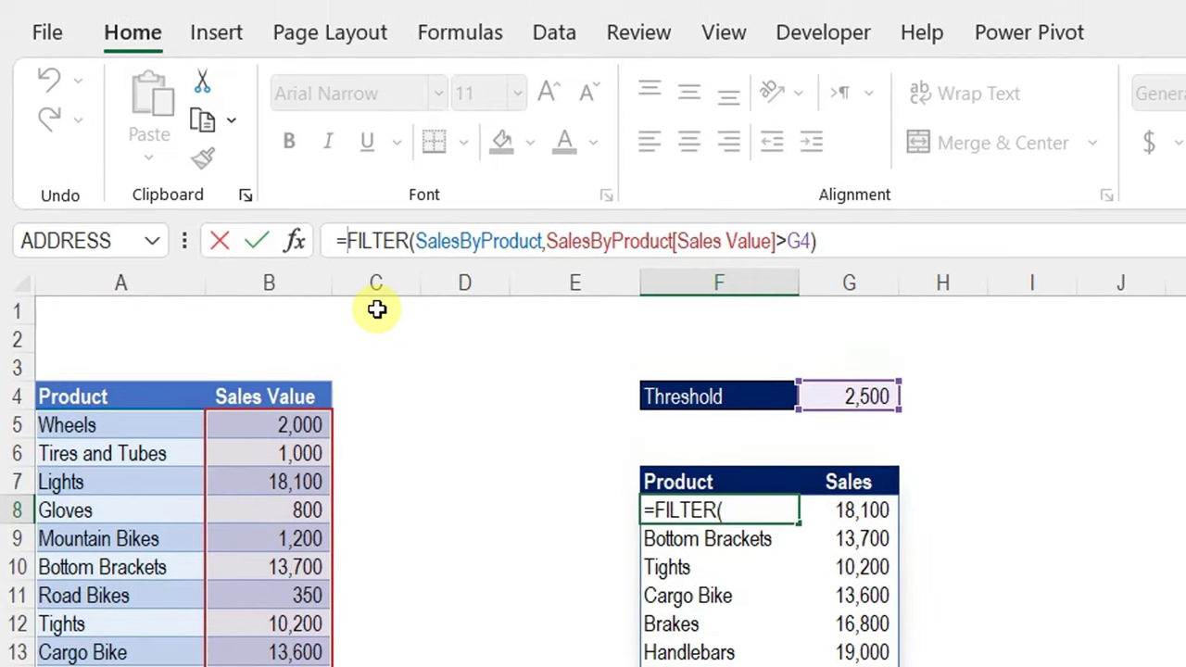
pyautogui.write('sor')
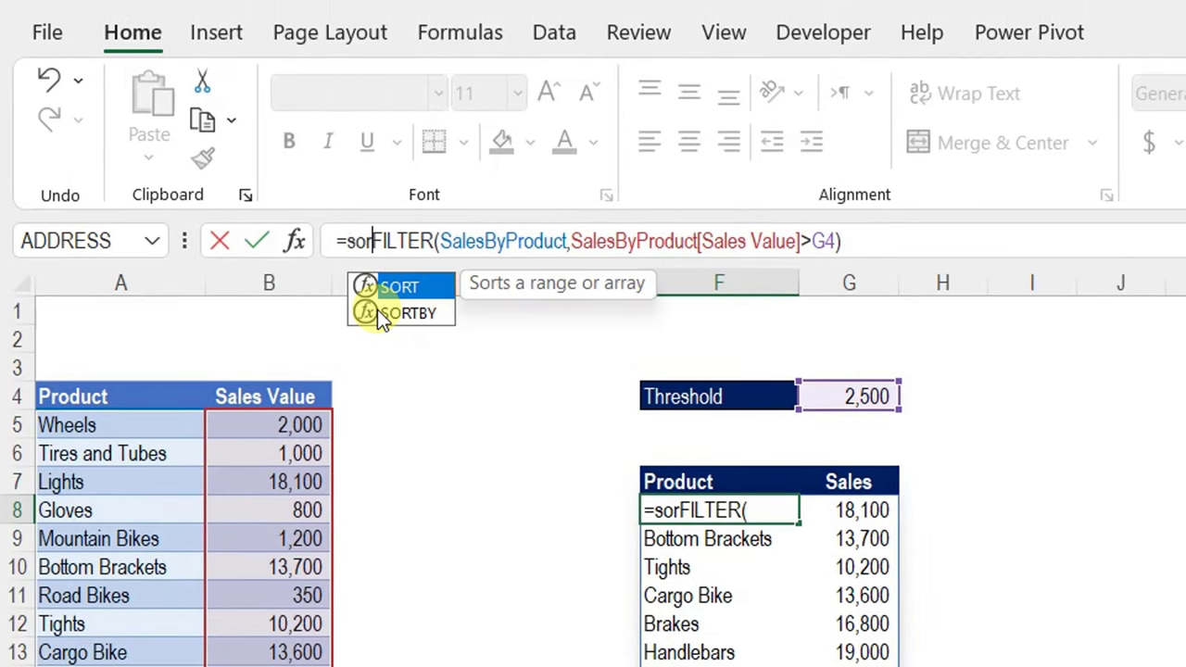
pyautogui.press('Tab')
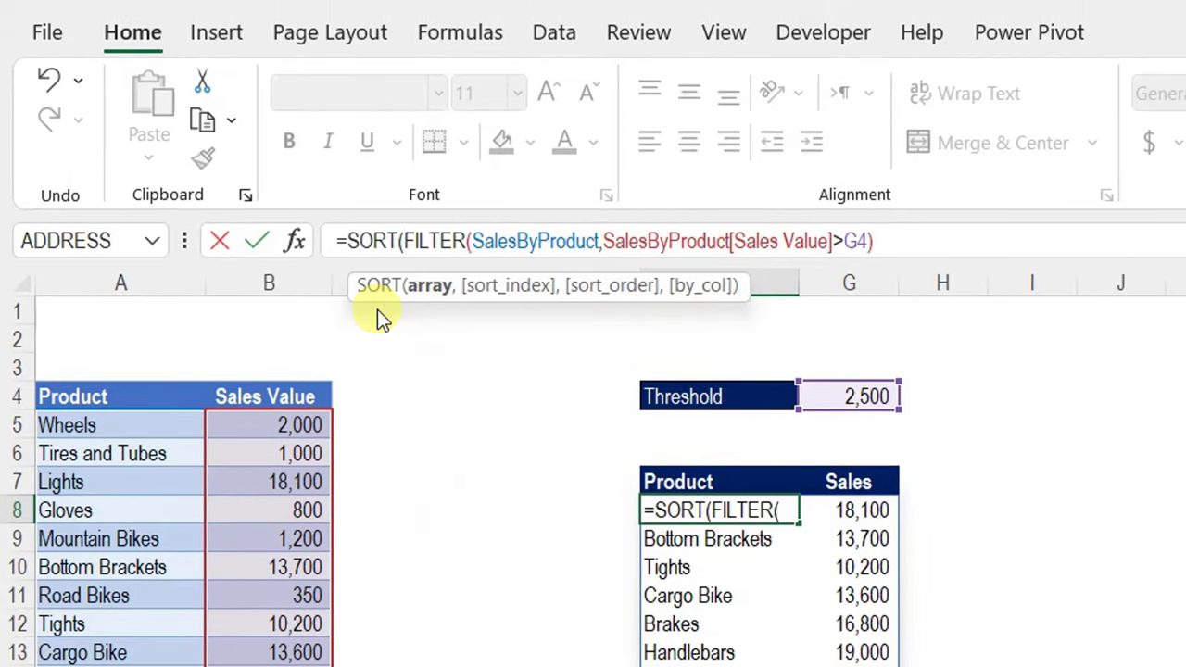
pyautogui.click(427, 287)
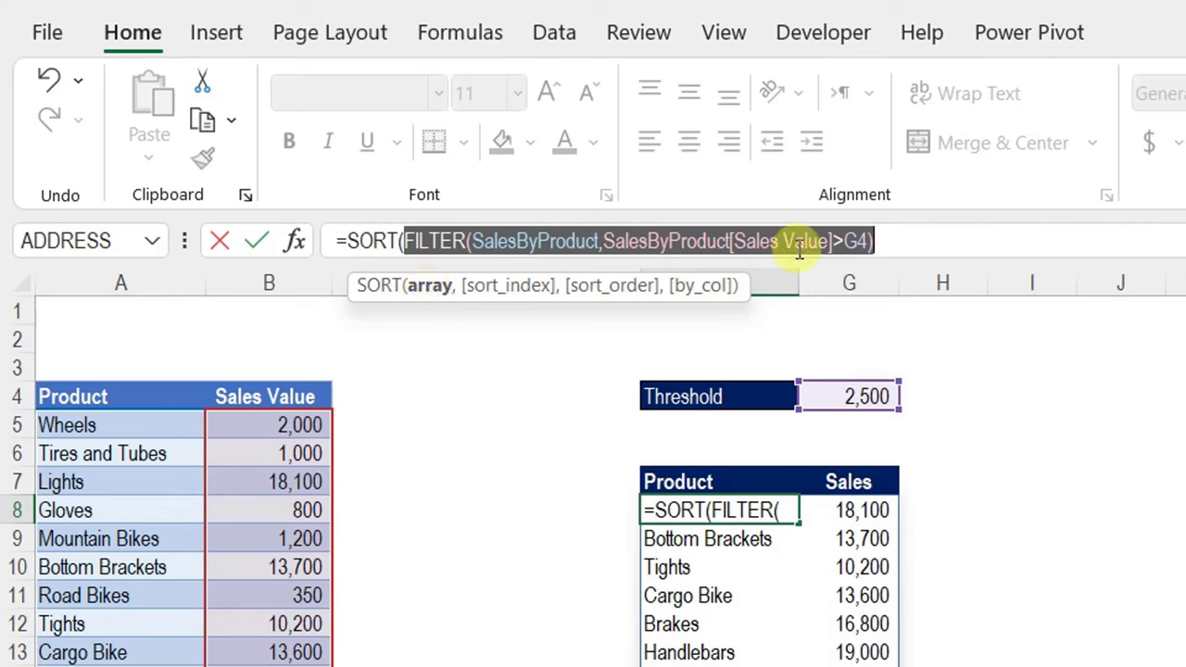
pyautogui.click(927, 243)
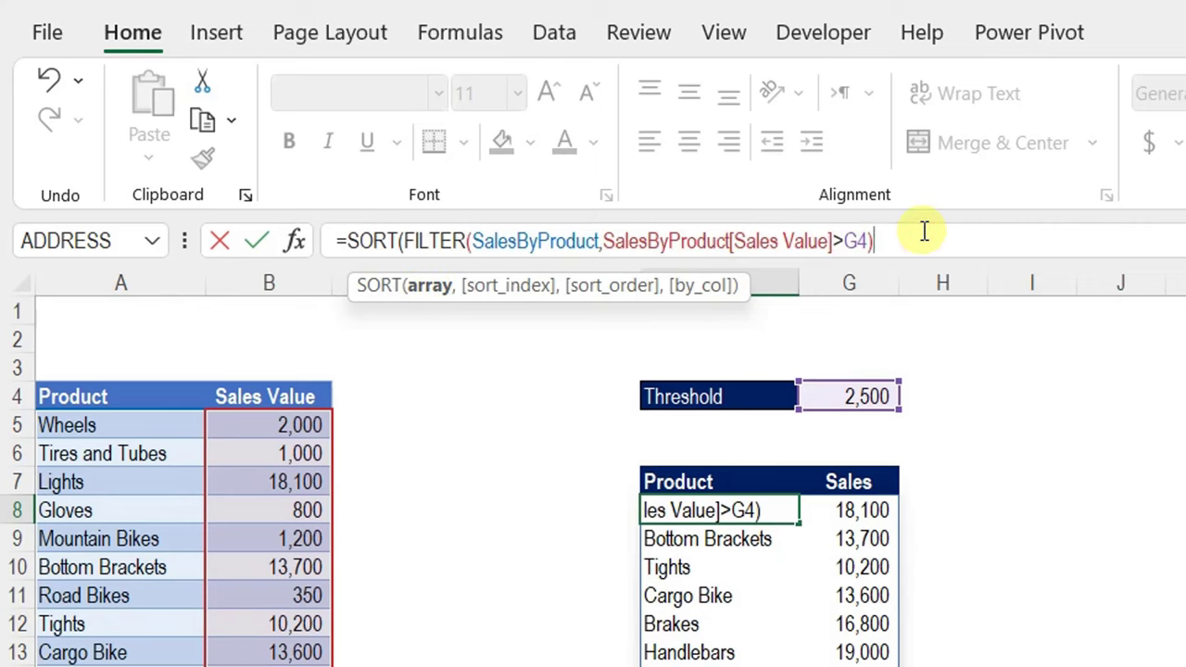
pyautogui.write(',')
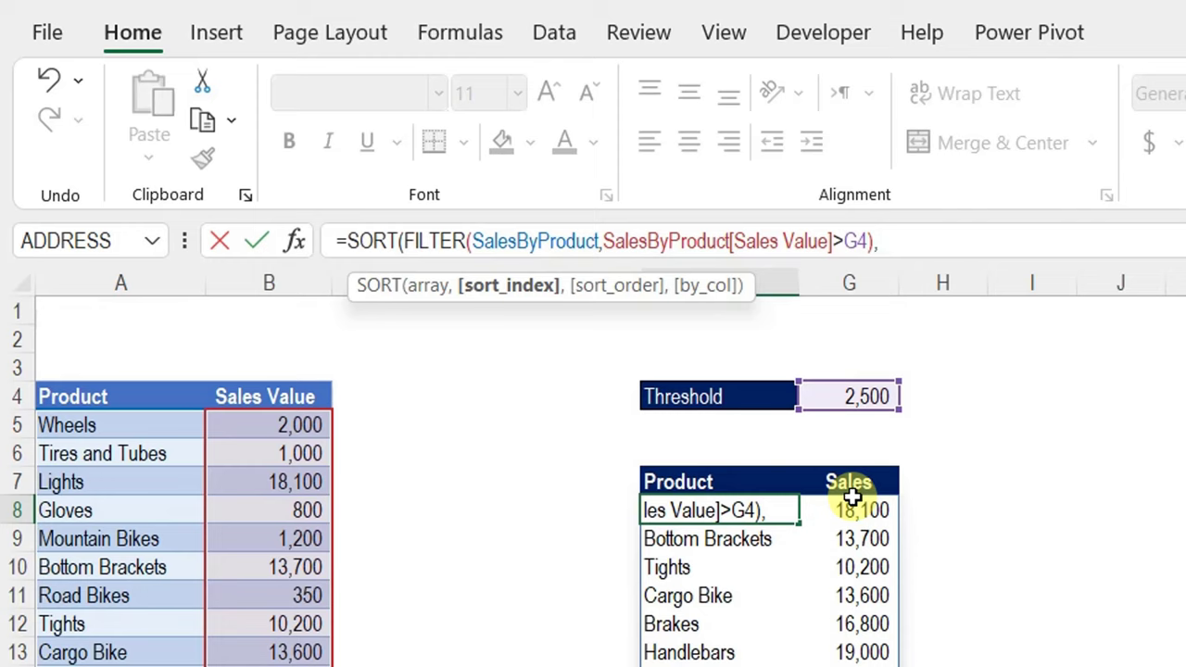
pyautogui.write('2,')
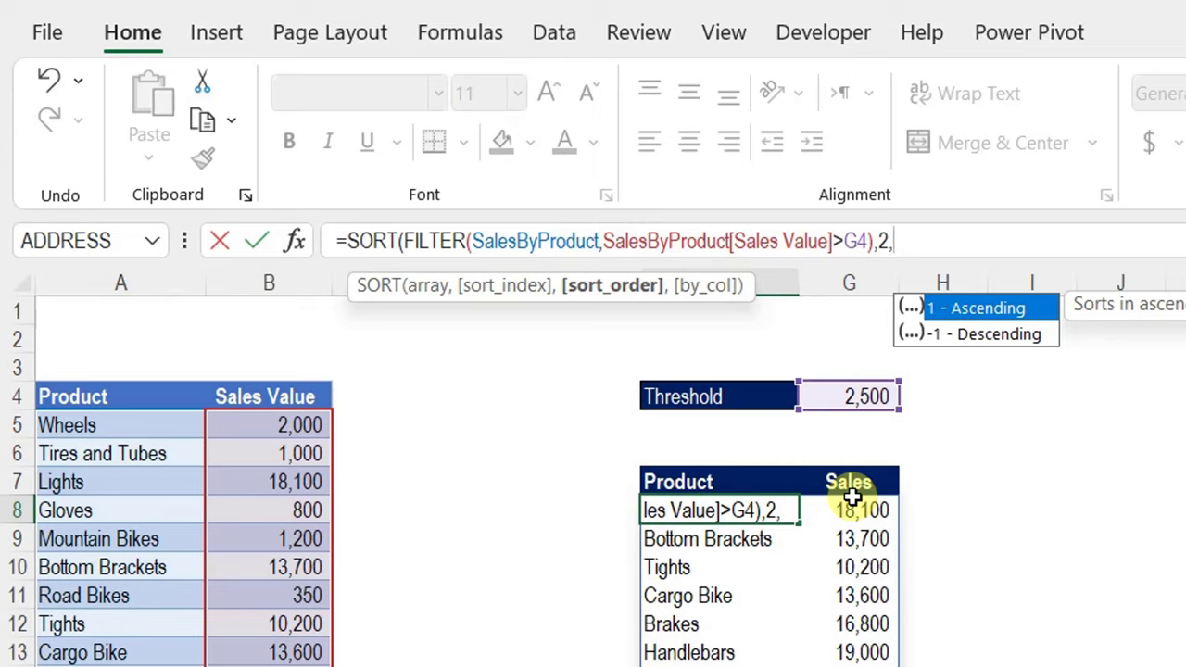
pyautogui.write('-1)')
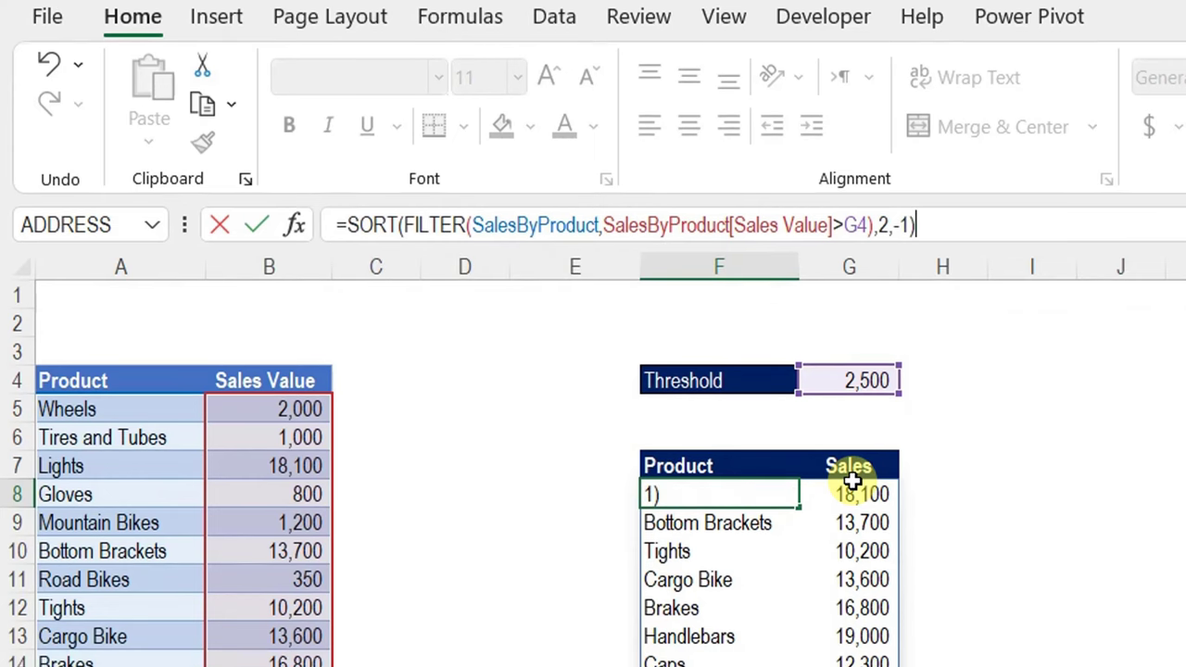
pyautogui.press('Return')
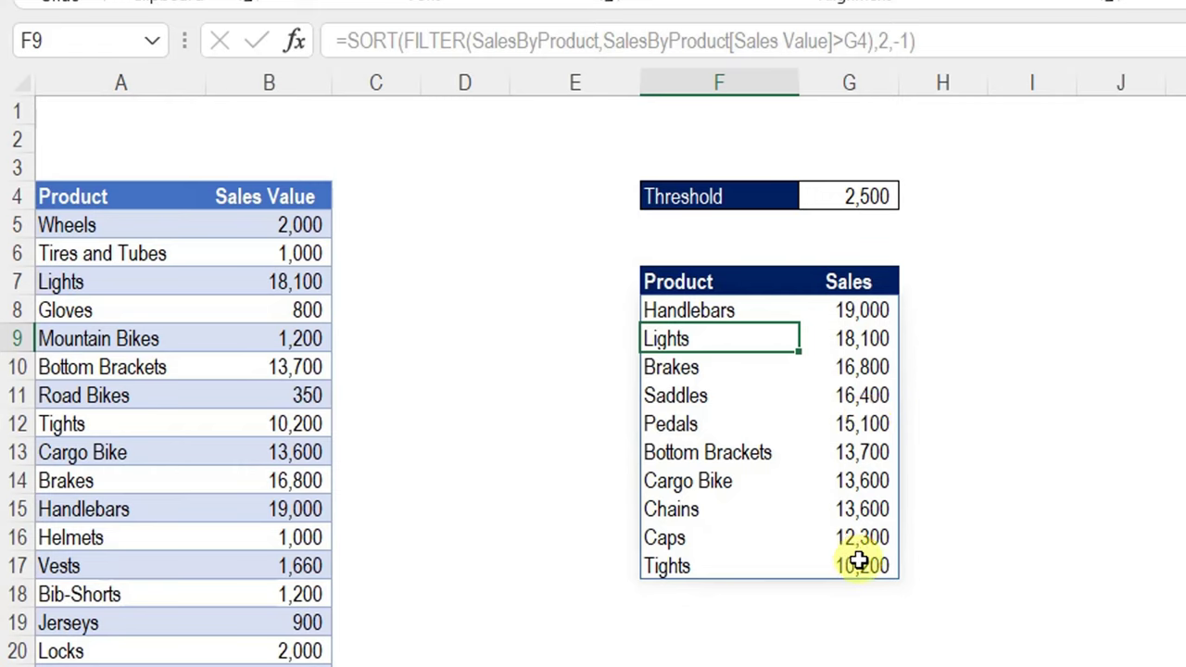
# Step: Wrap the F8 SORT formula in CHOOSECOLS, returning only column 1
pyautogui.click(730, 312)
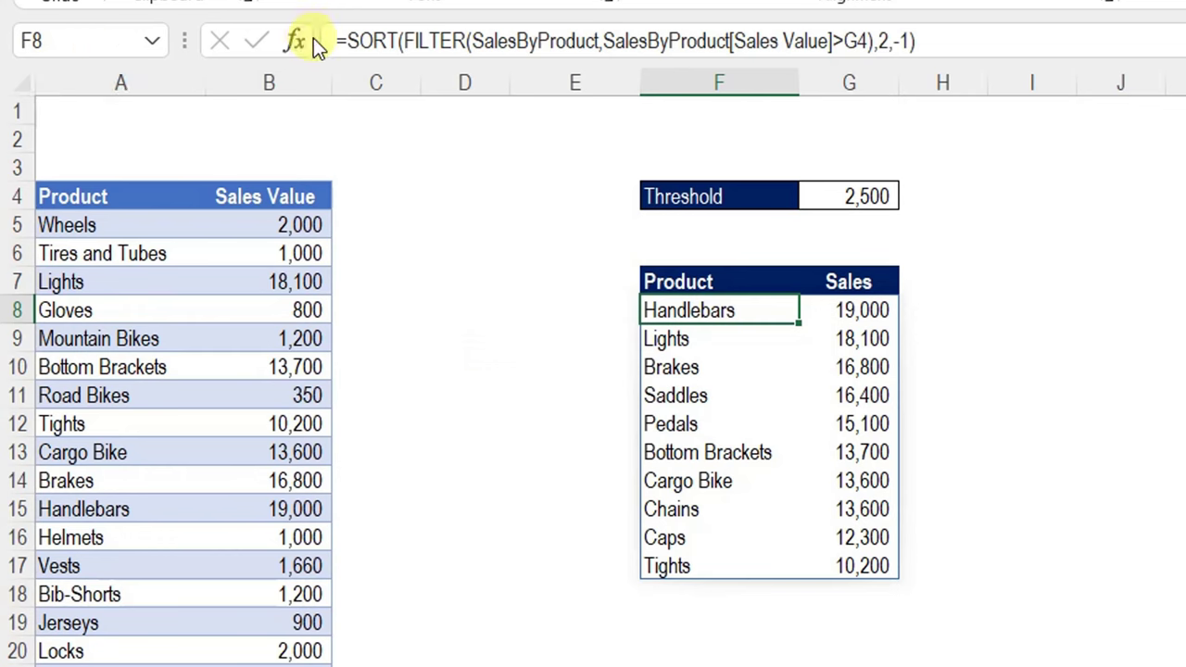
pyautogui.click(349, 46)
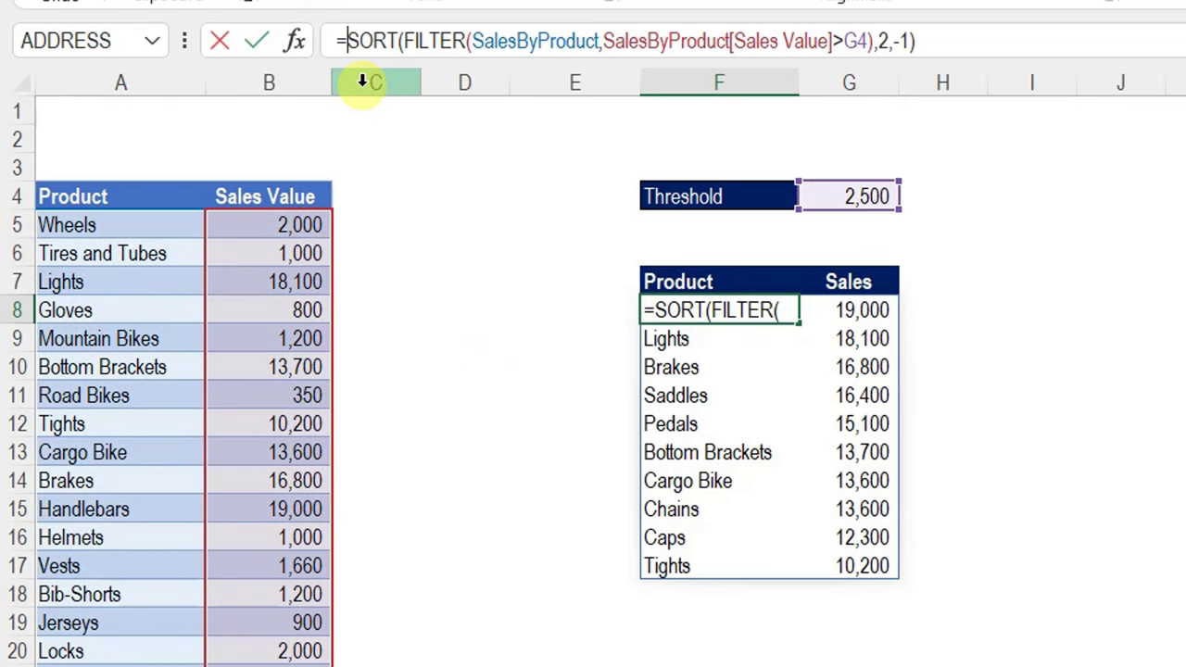
pyautogui.write('cho')
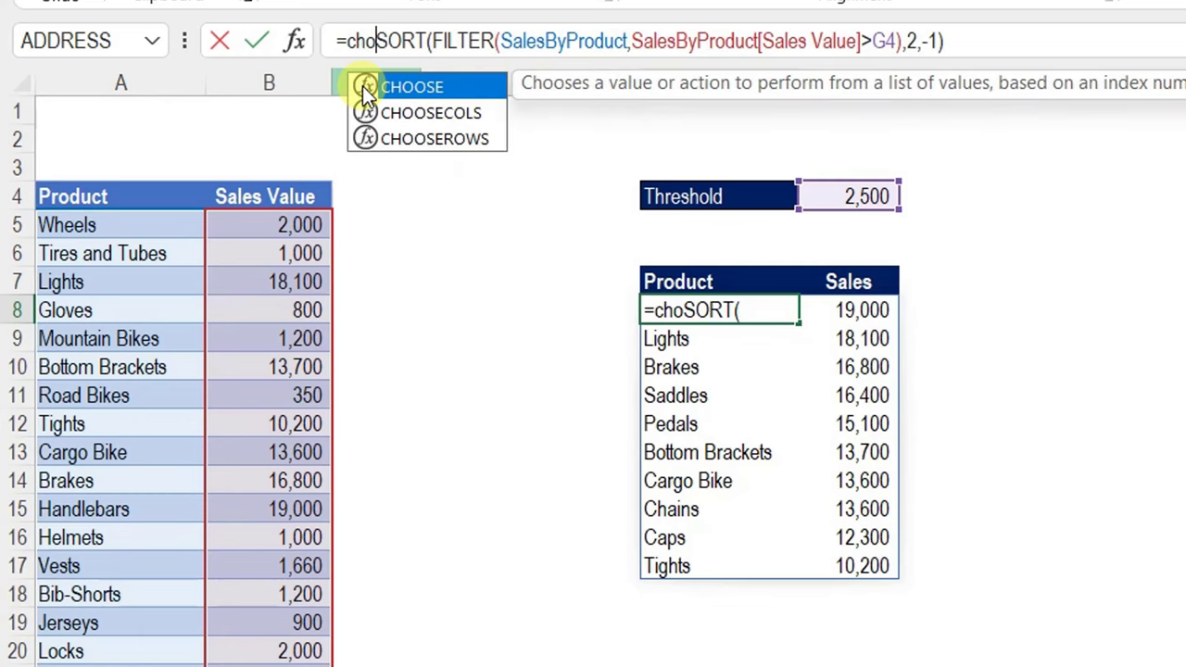
pyautogui.press('Down')
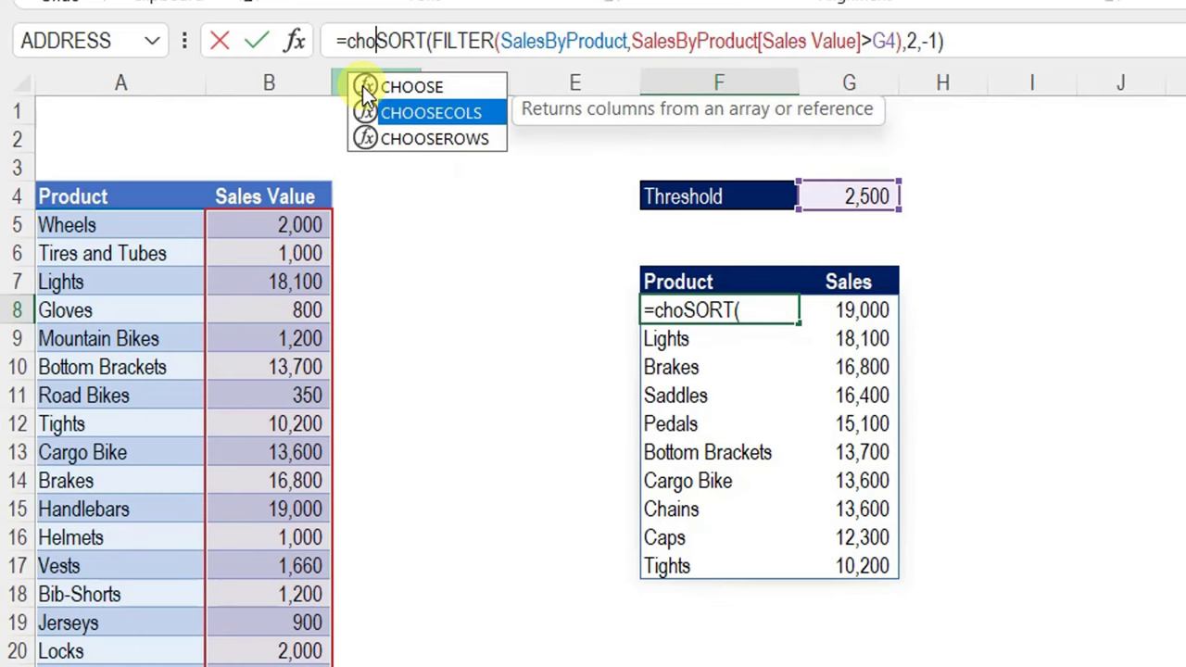
pyautogui.press('Tab')
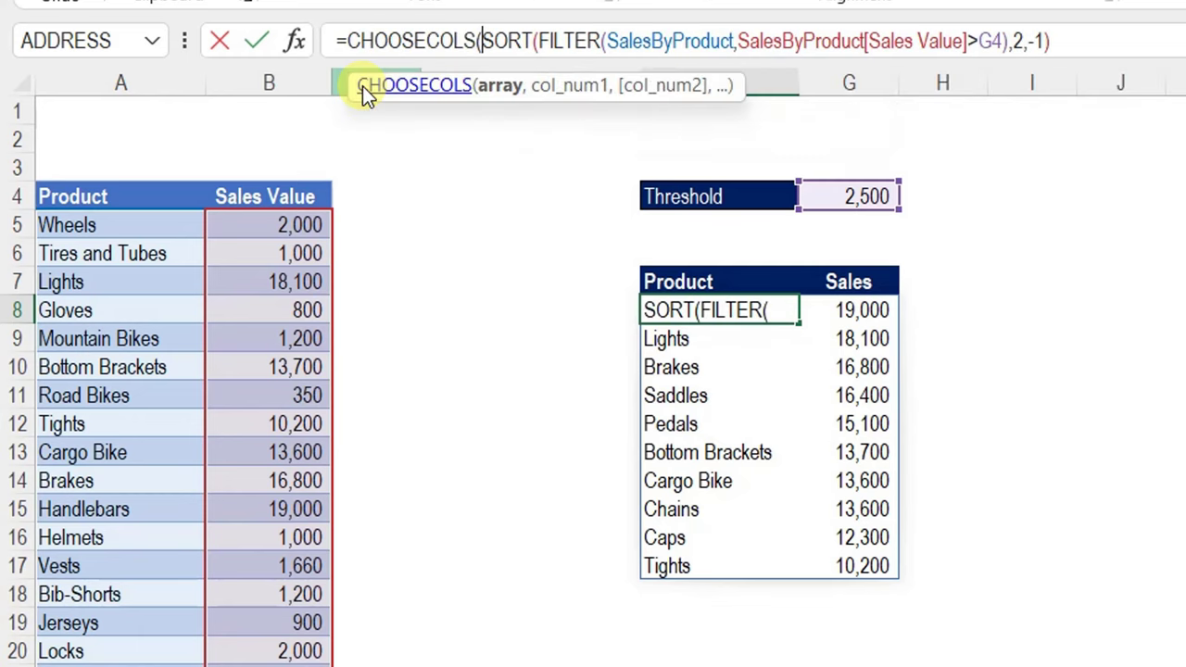
pyautogui.click(497, 86)
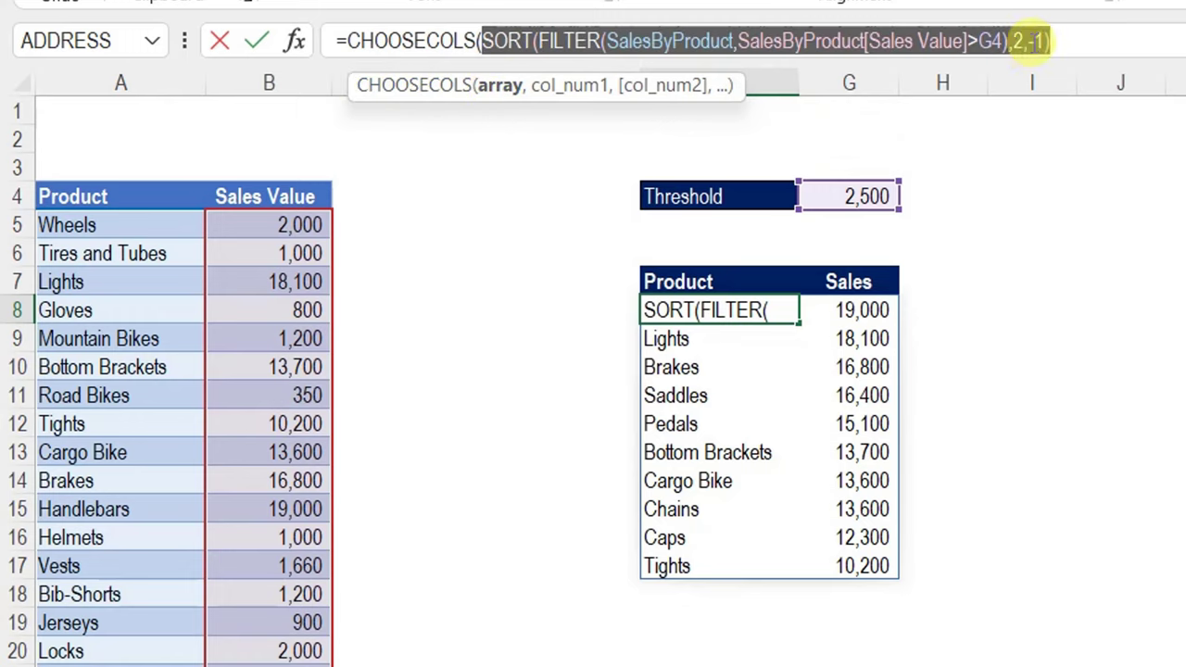
pyautogui.click(1077, 40)
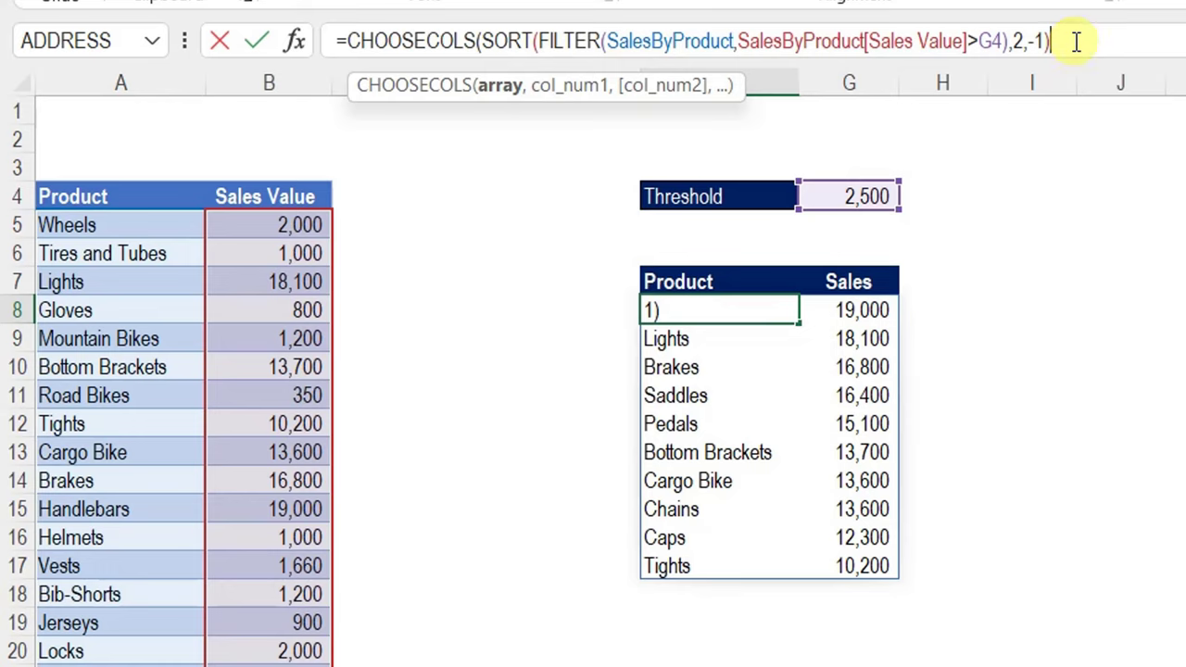
pyautogui.write(',')
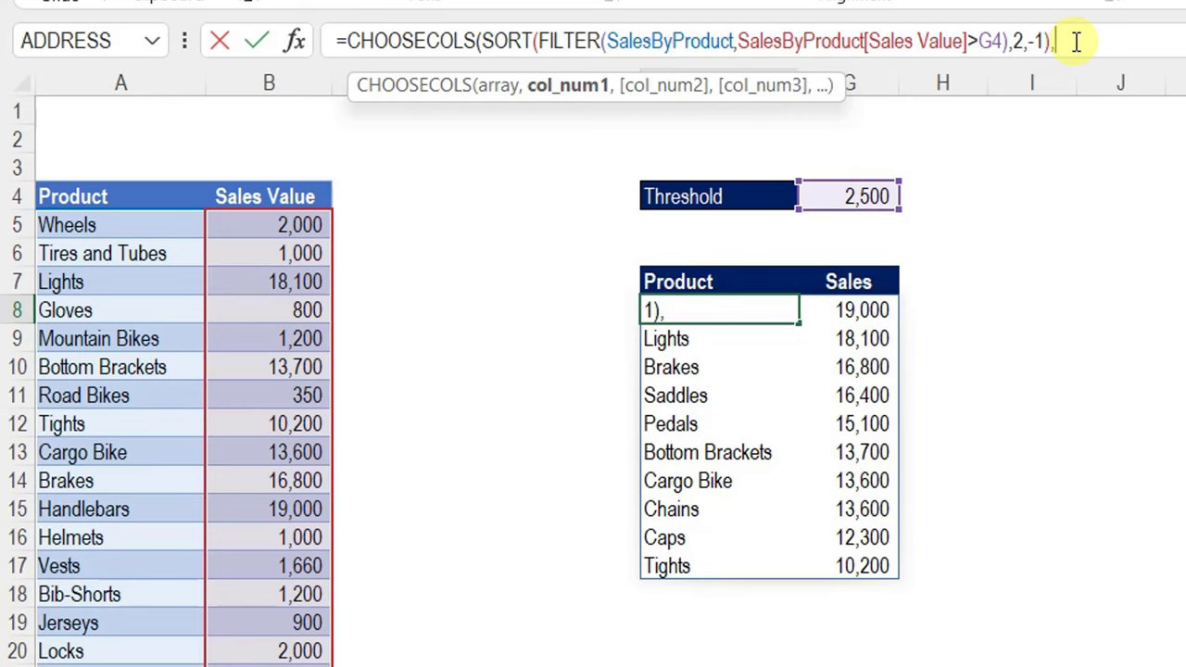
pyautogui.write('1)')
pyautogui.press('Return')
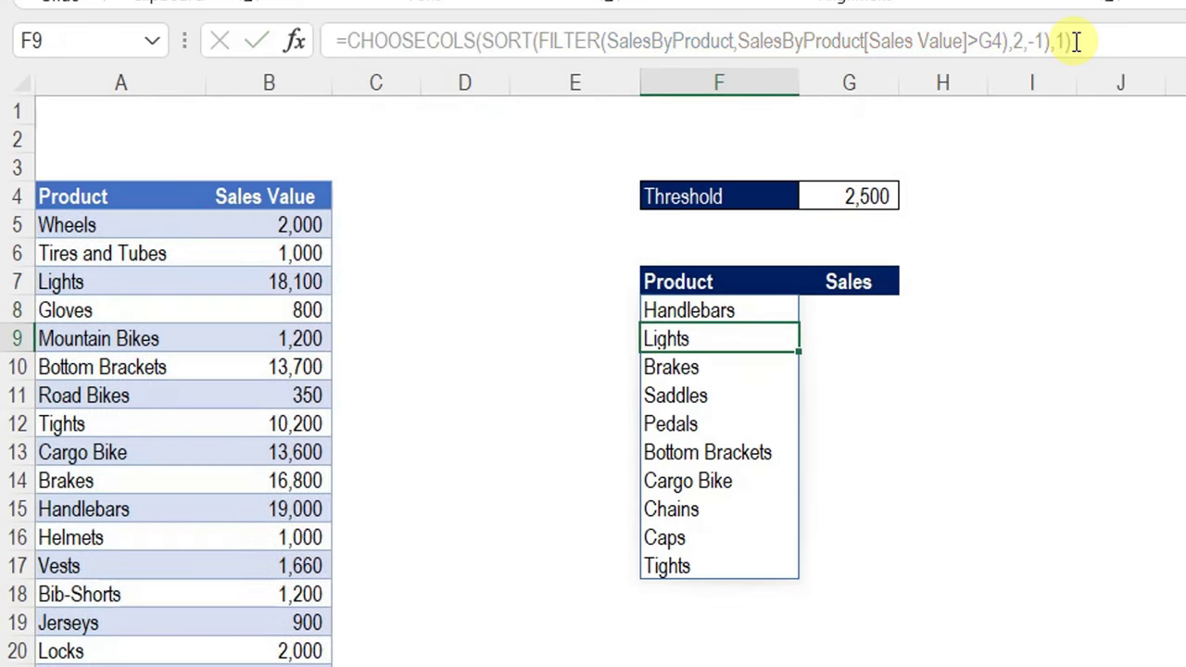
pyautogui.press('Up')
pyautogui.press('Down')
pyautogui.press('Down')
pyautogui.press('Down')
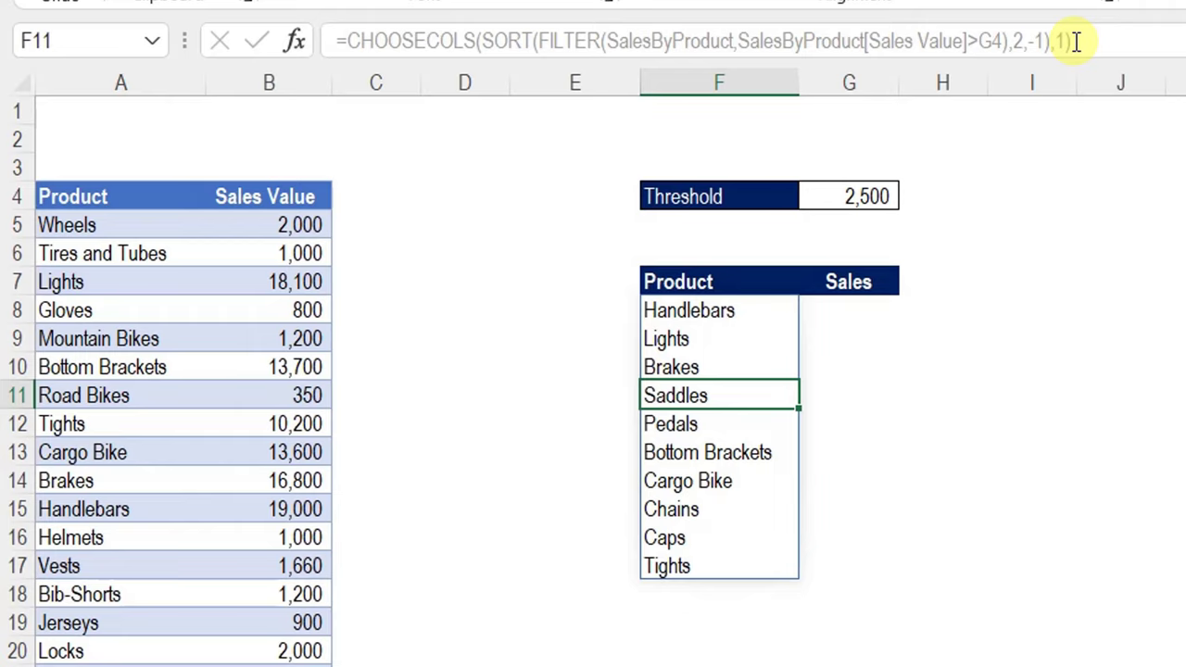
pyautogui.click(733, 593)
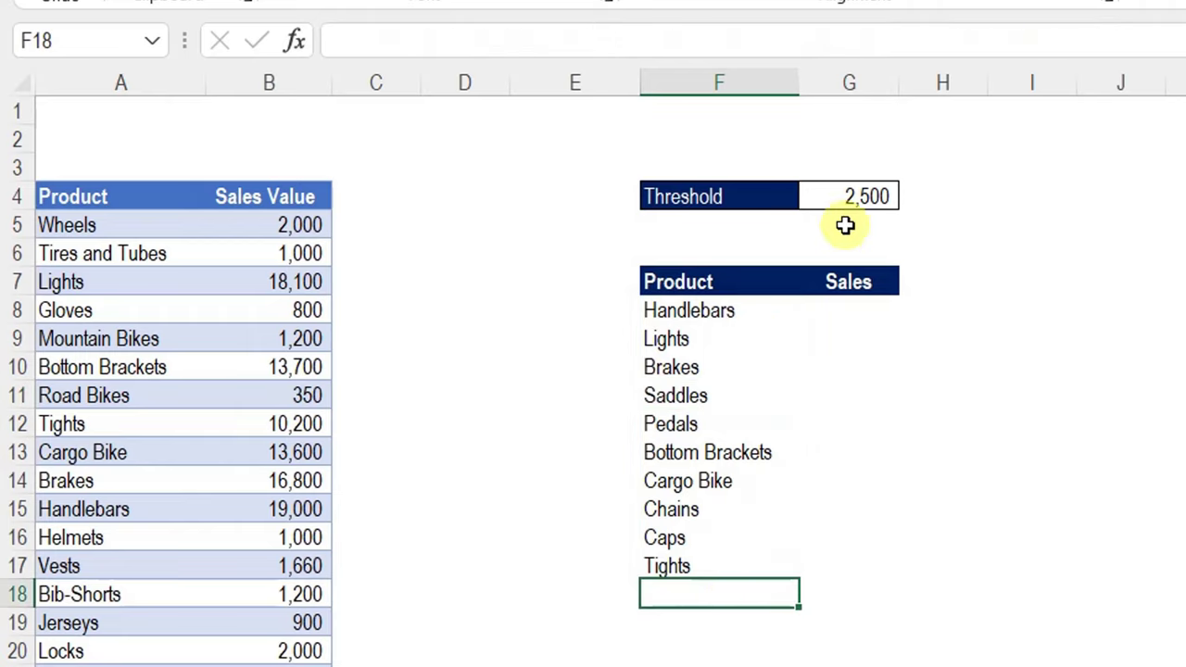
pyautogui.click(857, 193)
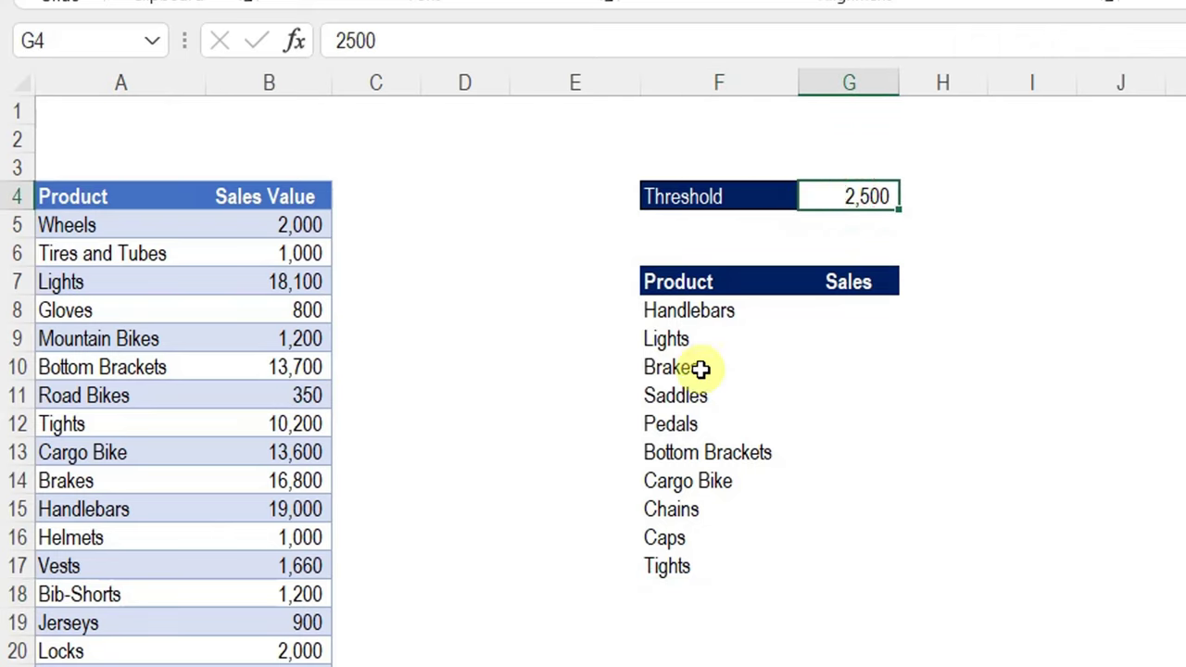
# Step: Wrap the F8 formula in VSTACK, using the existing CHOOSECOLS expression as the first array
pyautogui.click(706, 593)
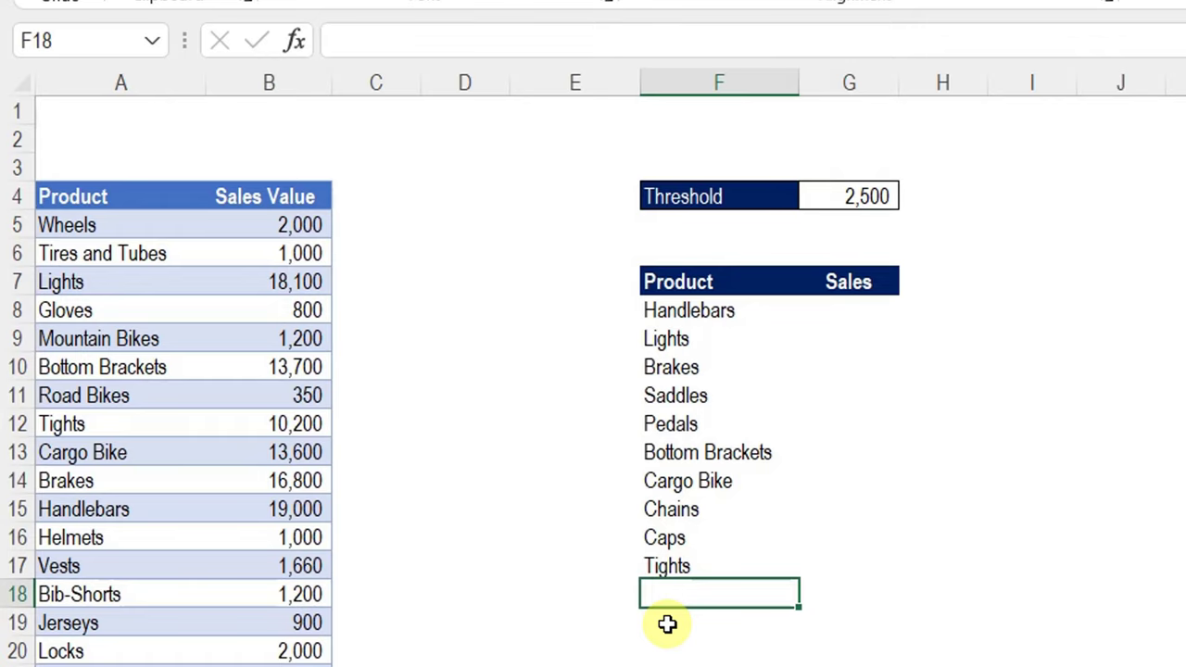
pyautogui.click(732, 318)
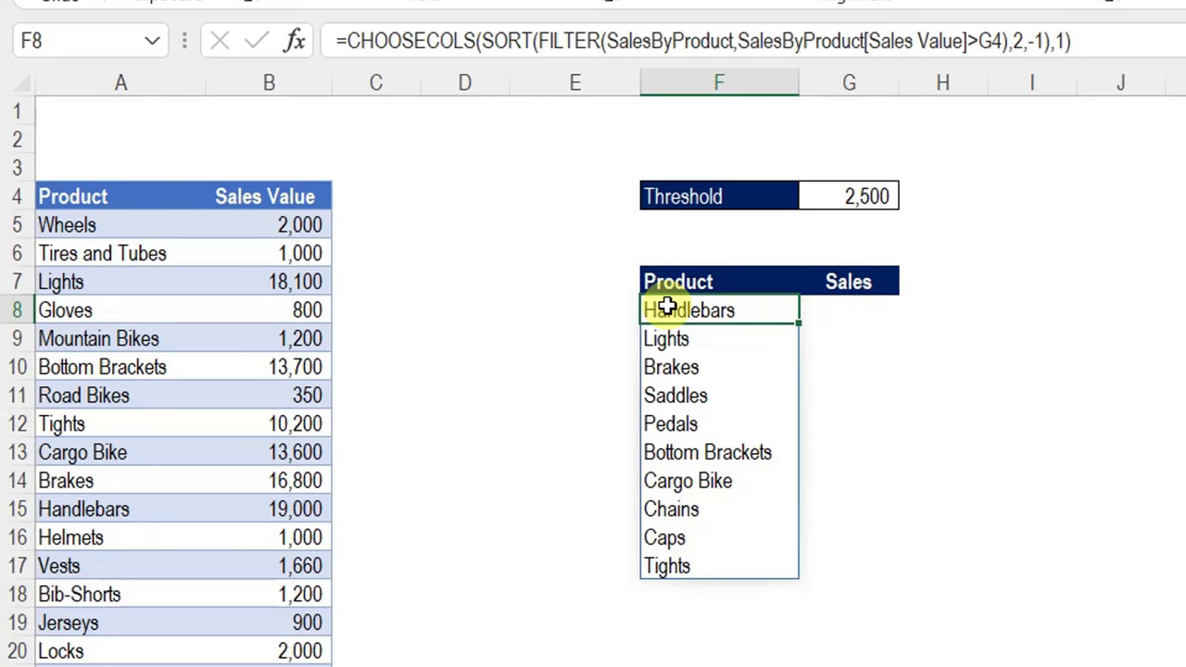
pyautogui.click(343, 43)
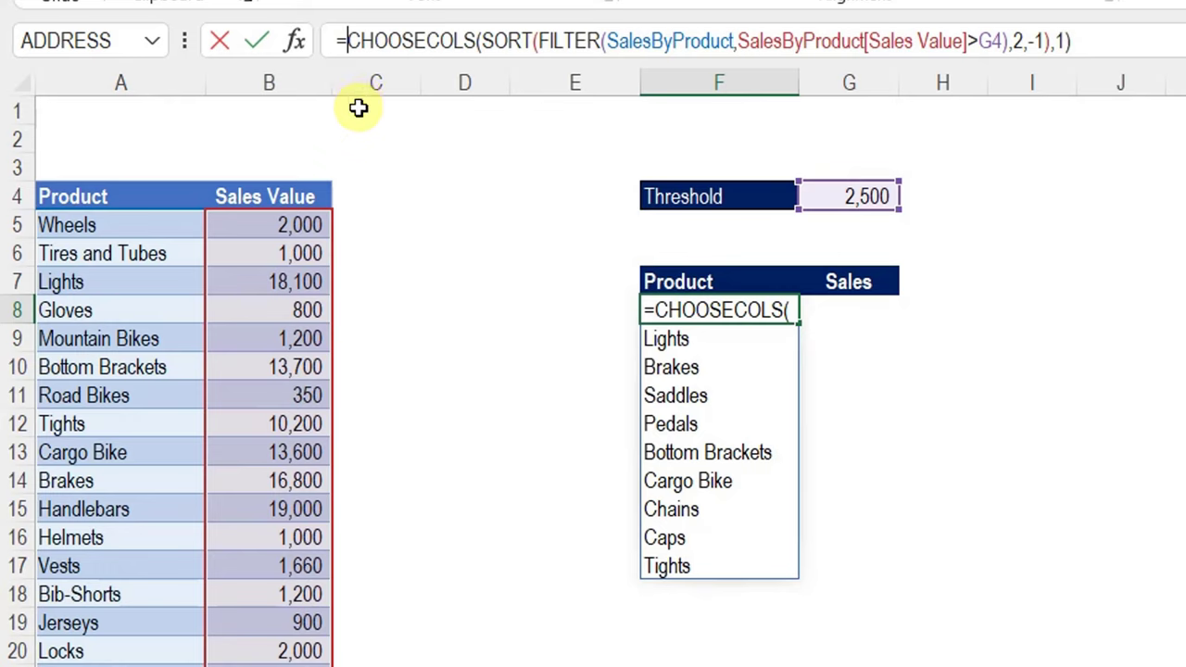
pyautogui.write('vs')
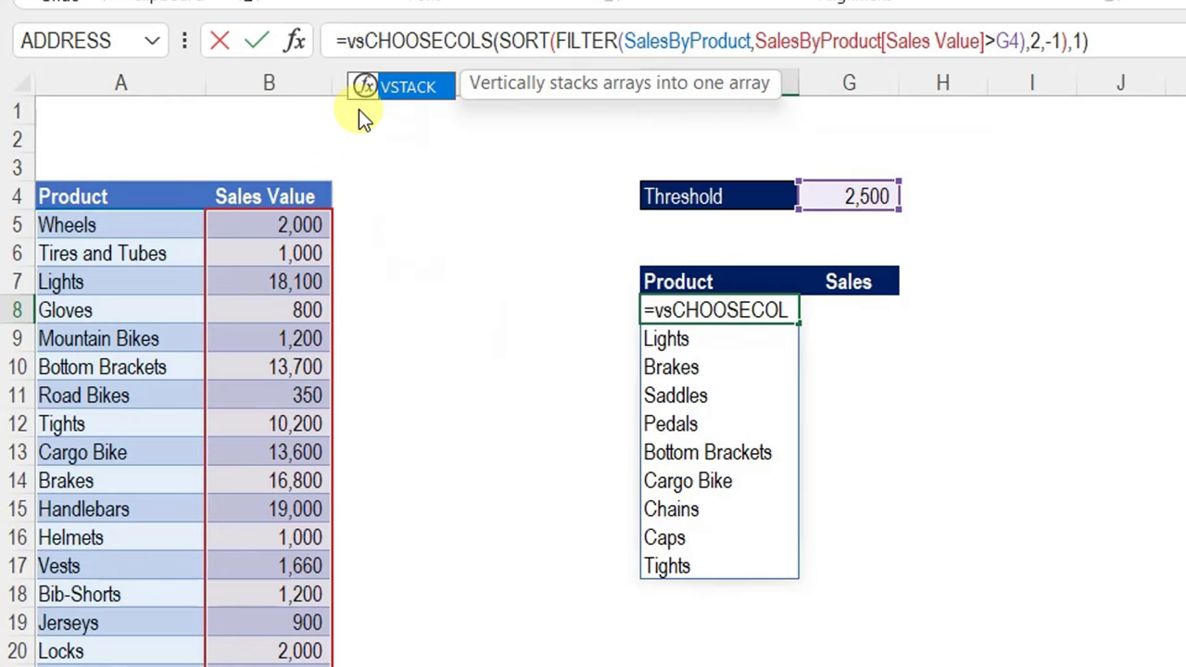
pyautogui.press('Tab')
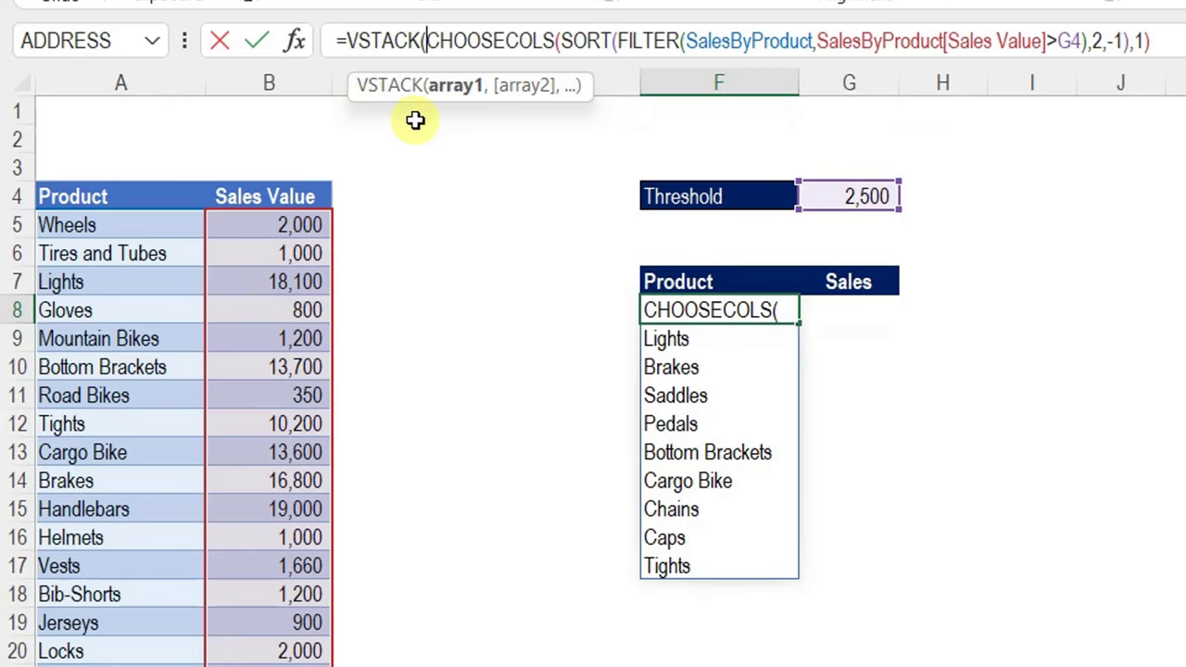
pyautogui.click(458, 90)
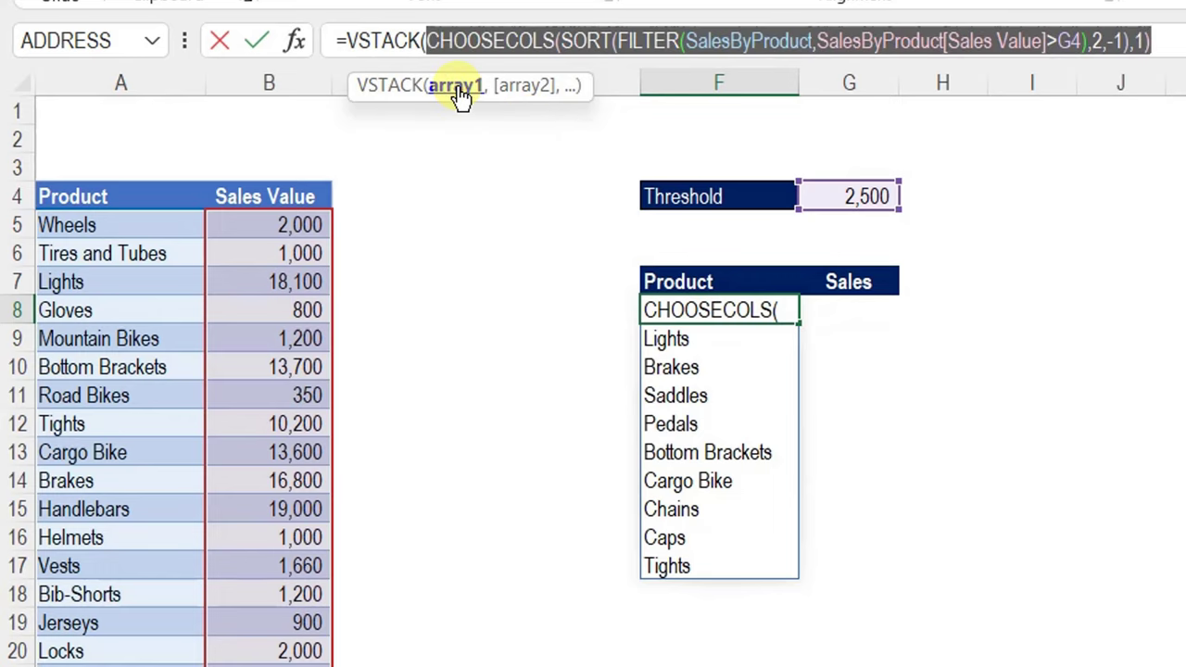
# Step: Add the text "Other" as the second VSTACK array in the F8 formula and enter it
pyautogui.click(1170, 46)
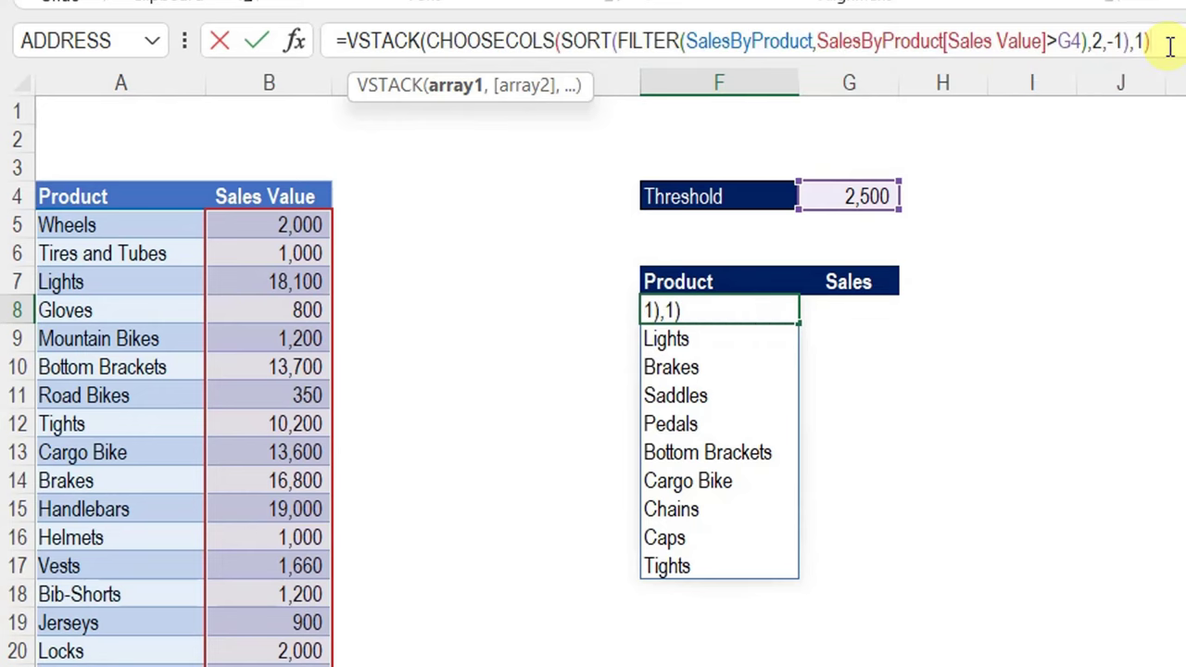
pyautogui.write(',')
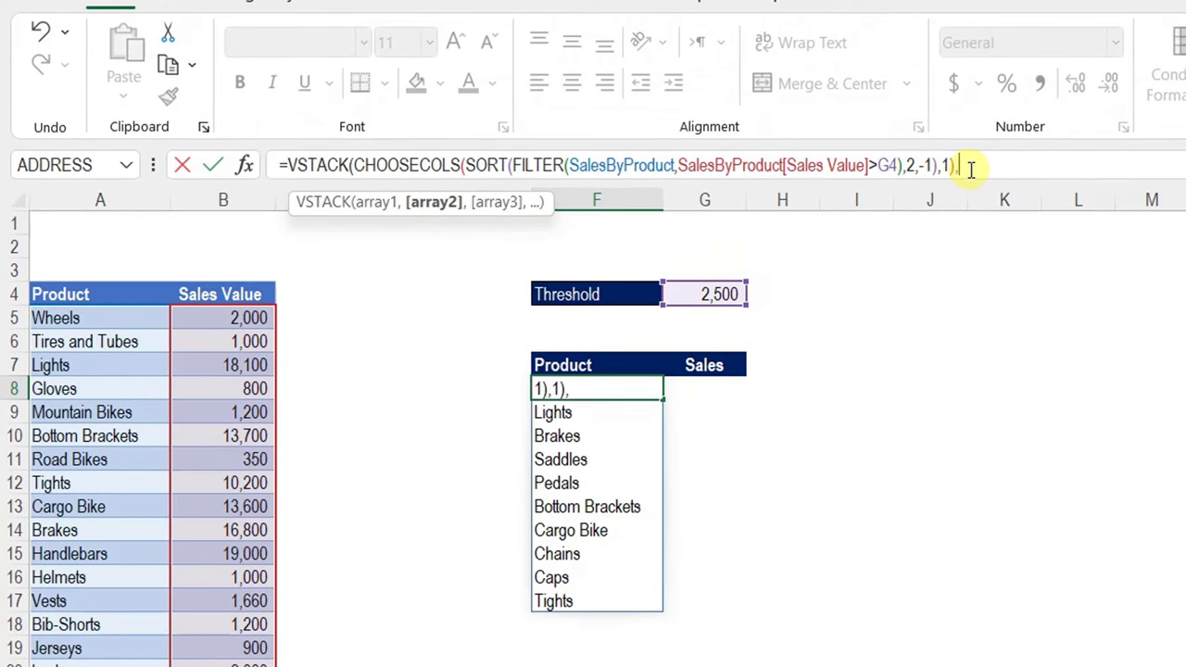
pyautogui.write('"Other')
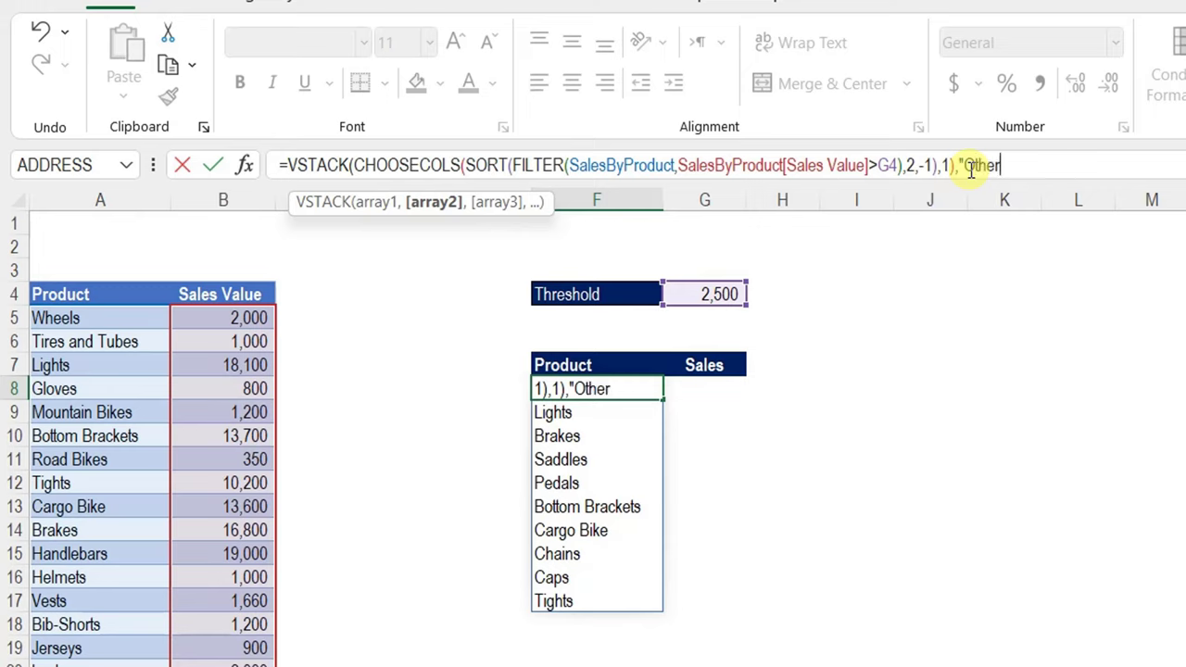
pyautogui.write('")')
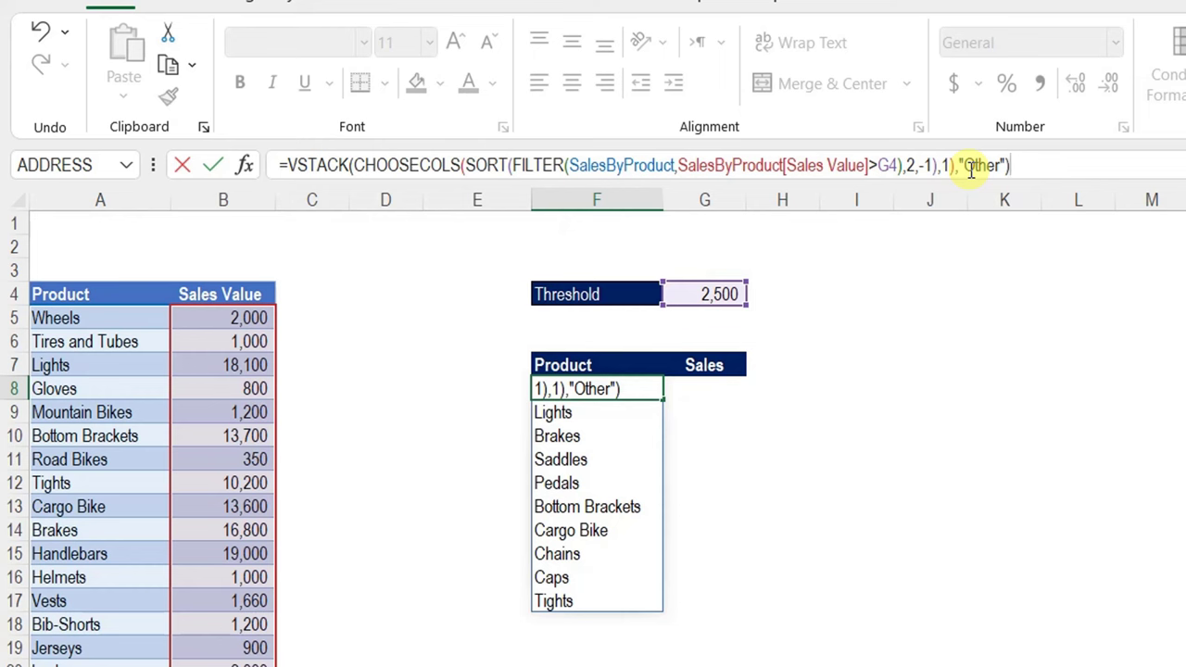
pyautogui.press('Return')
pyautogui.press('Up')
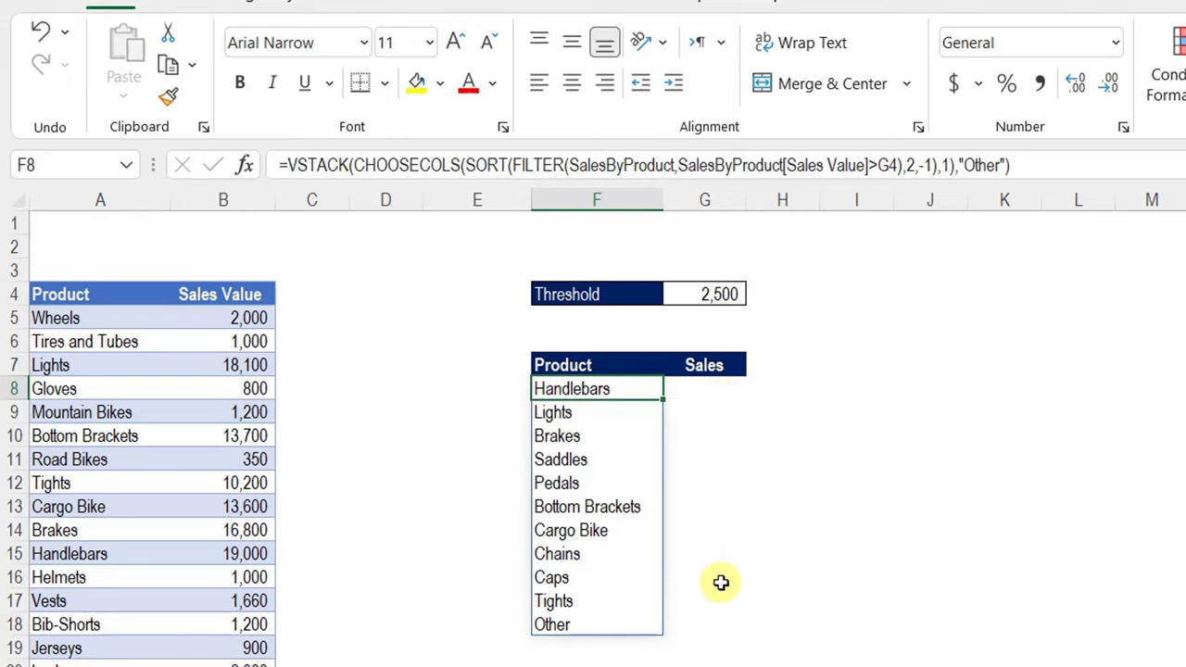
# Step: Set the threshold in G4 to 15000 and check the product list with its Other row
pyautogui.click(709, 293)
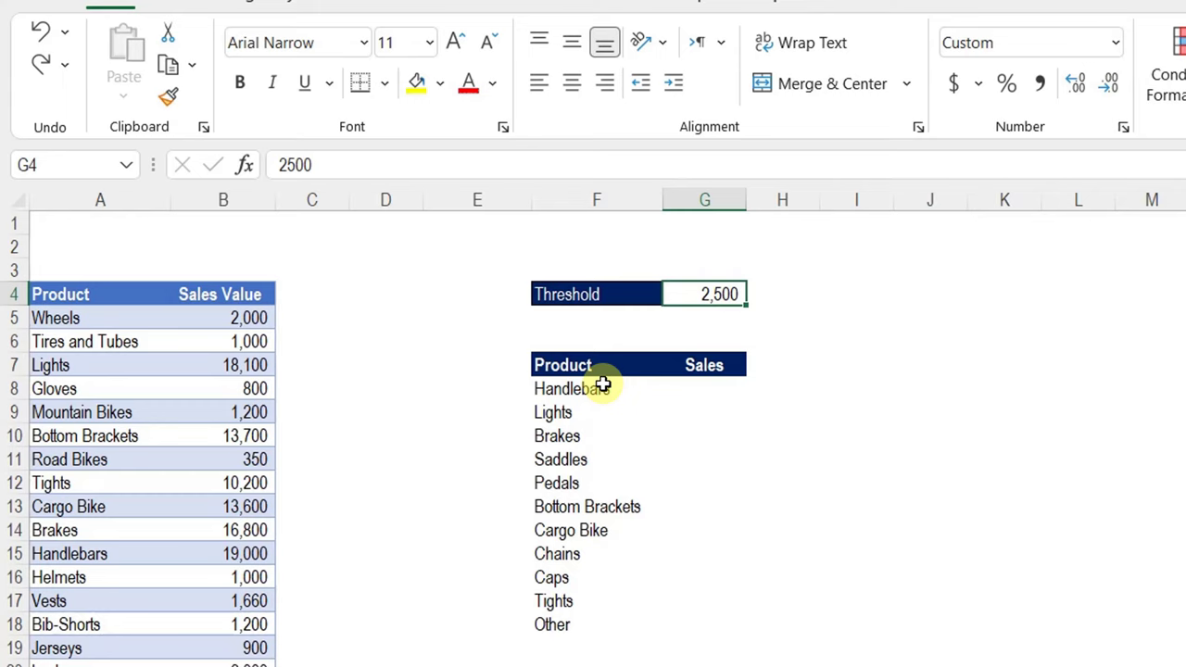
pyautogui.write('15000')
pyautogui.press('Return')
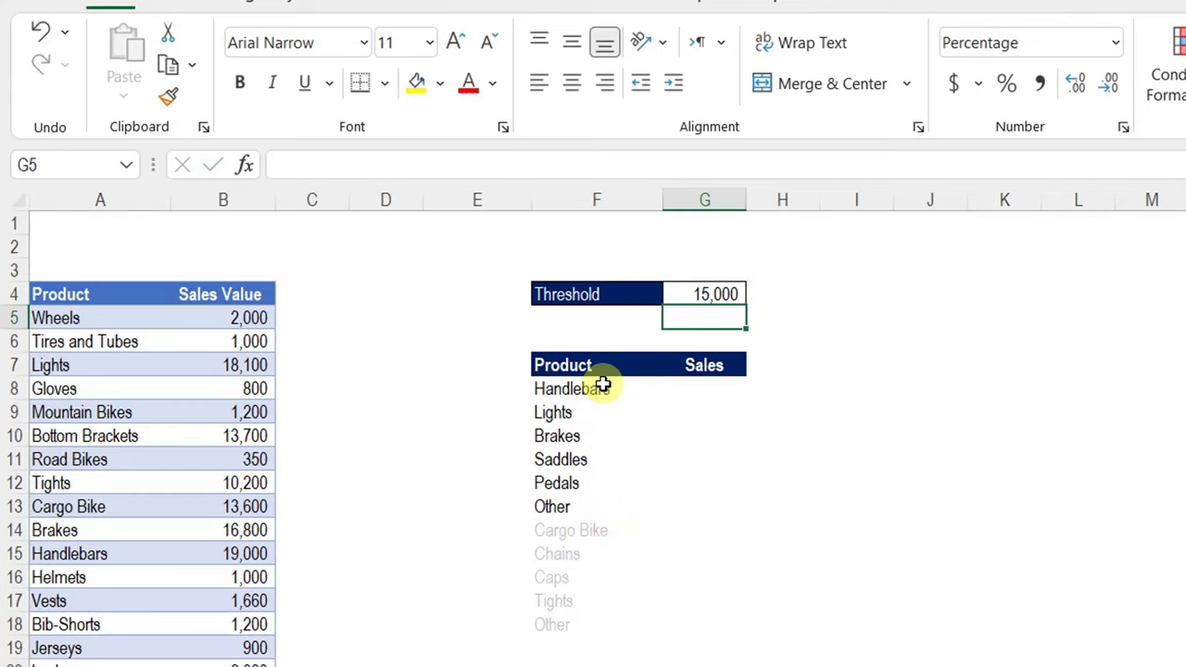
pyautogui.click(580, 393)
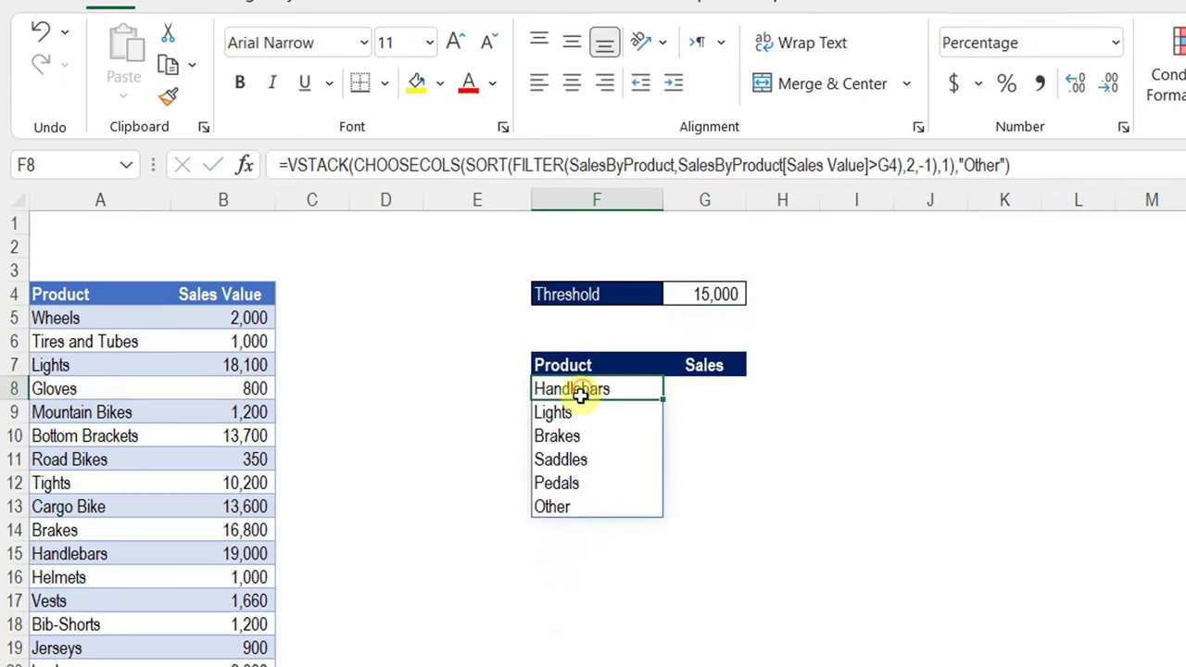
pyautogui.moveTo(580, 393); pyautogui.dragTo(567, 485)
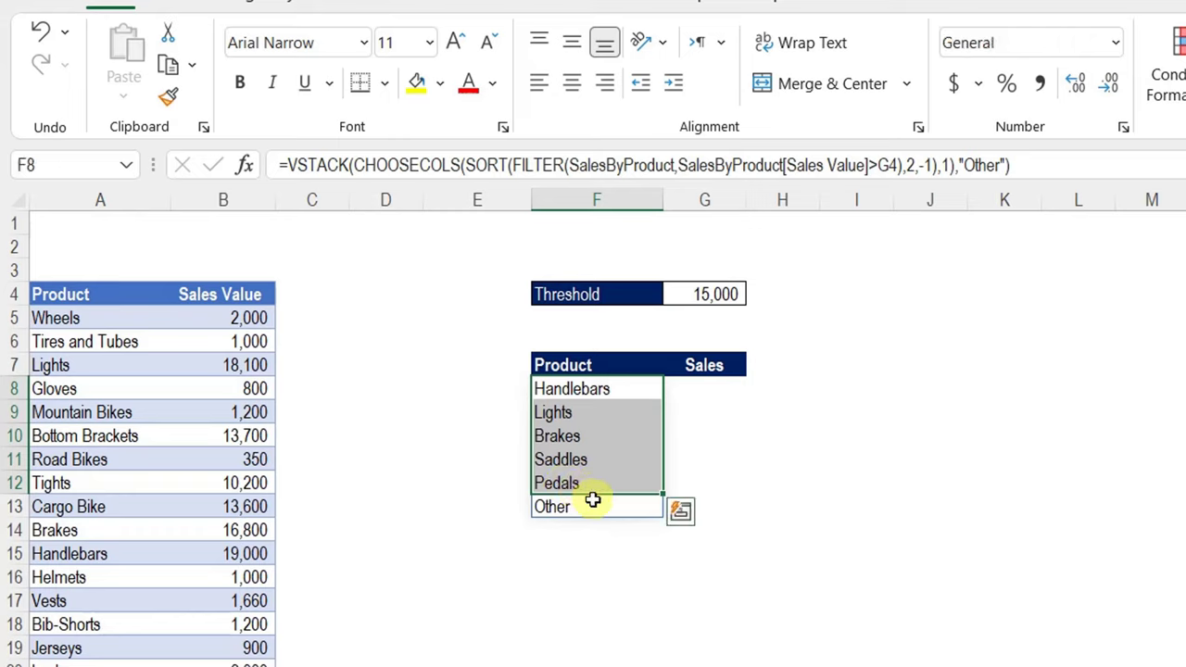
pyautogui.click(593, 504)
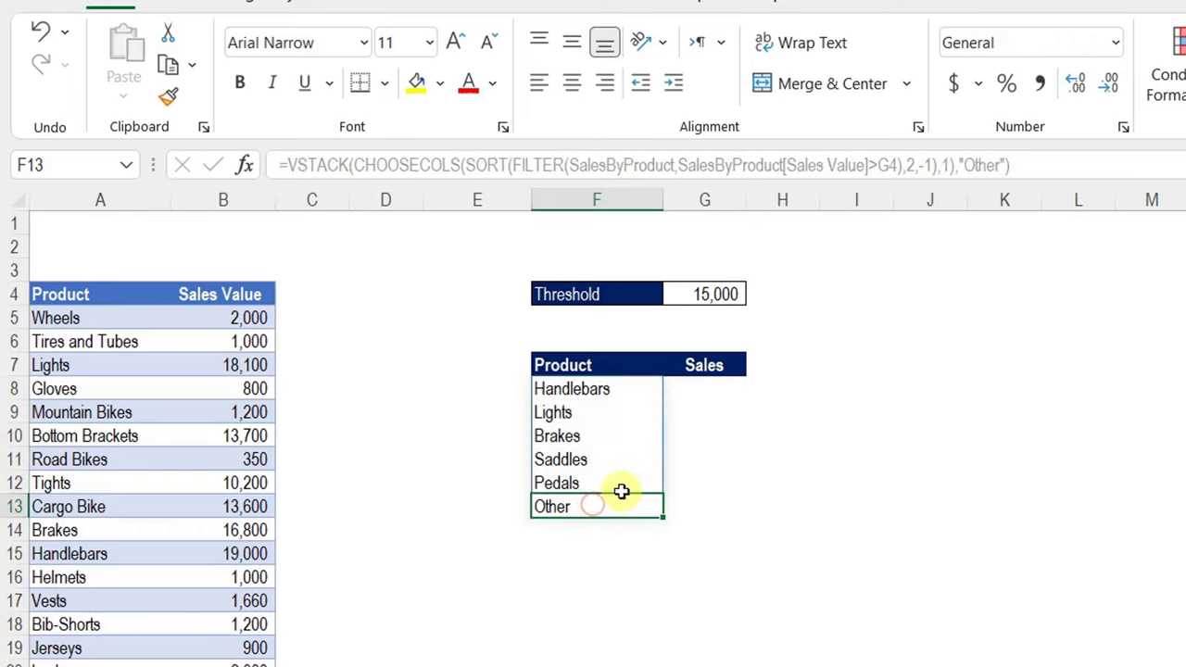
# Step: Set the threshold in G4 back to 2500
pyautogui.click(721, 294)
pyautogui.write('2500')
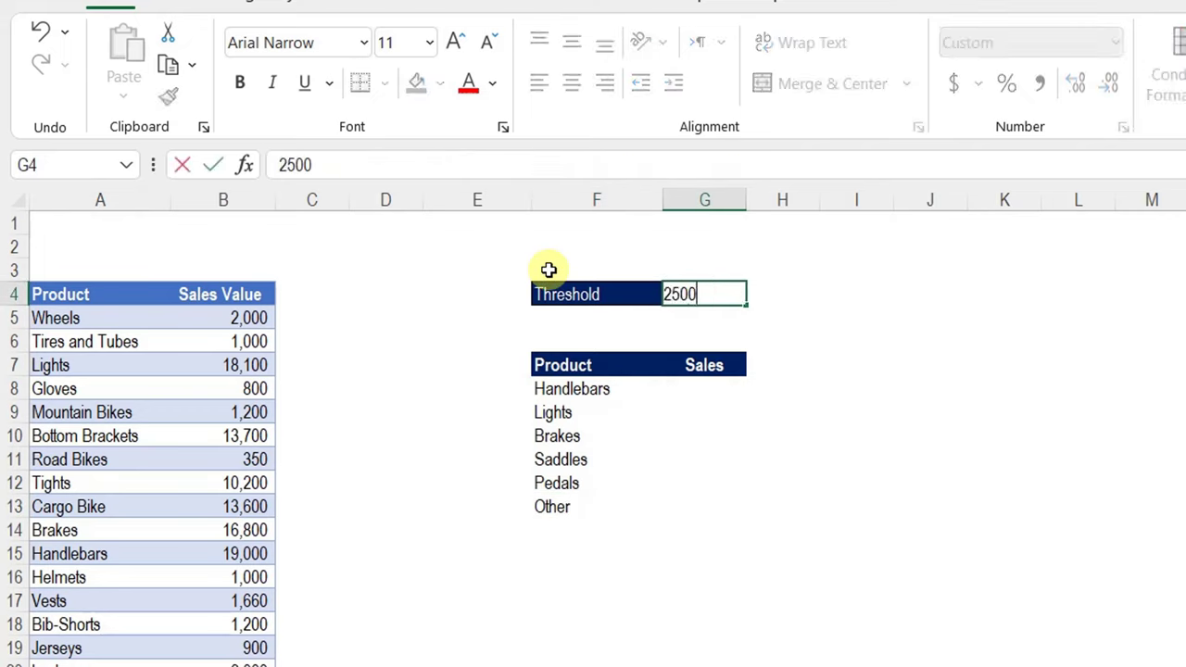
pyautogui.press('Return')
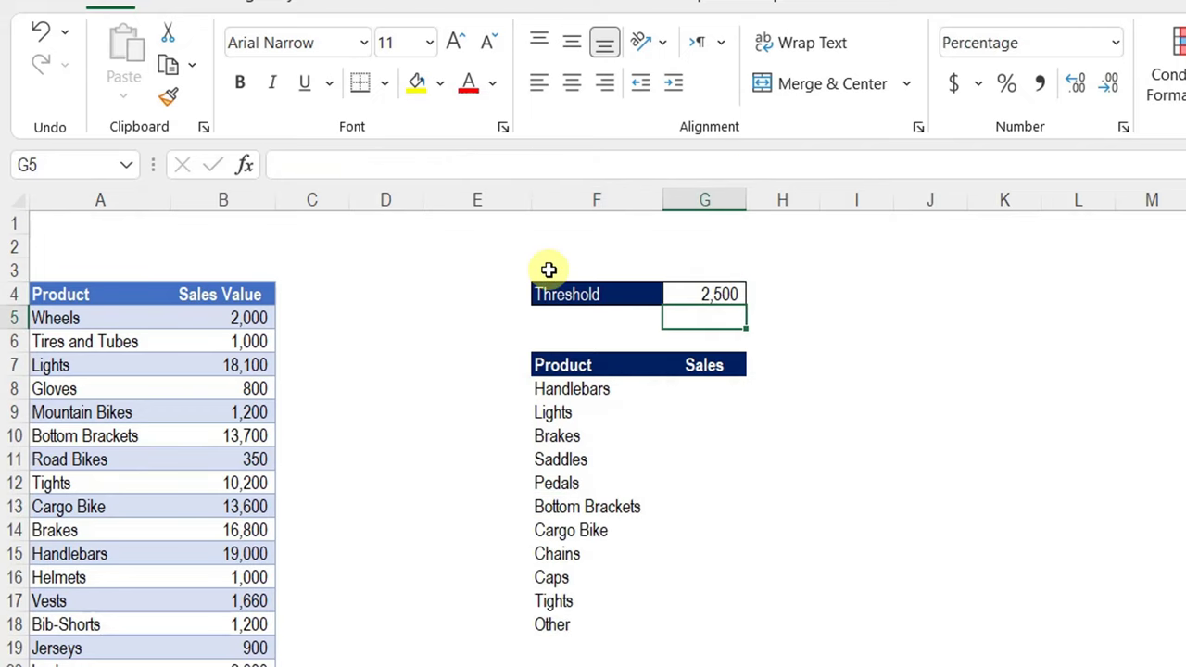
pyautogui.click(551, 228)
pyautogui.click(593, 390)
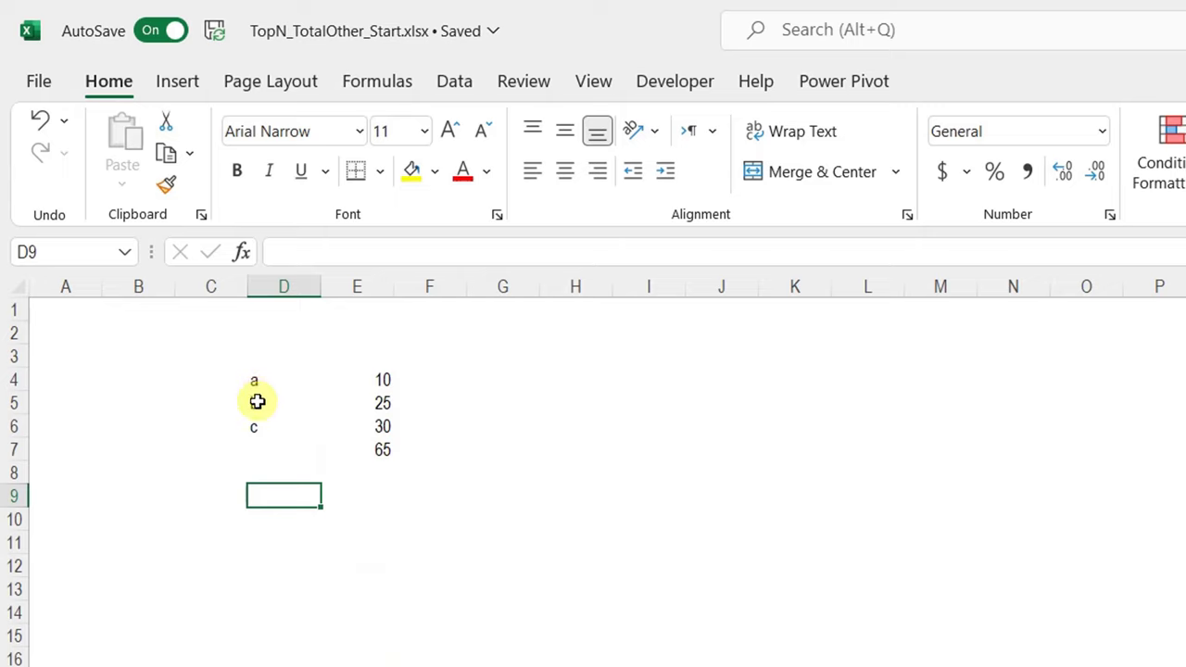
# Step: Examine the example values in E4:E6 and the SUM formula in E7
pyautogui.moveTo(374, 381); pyautogui.dragTo(352, 426)
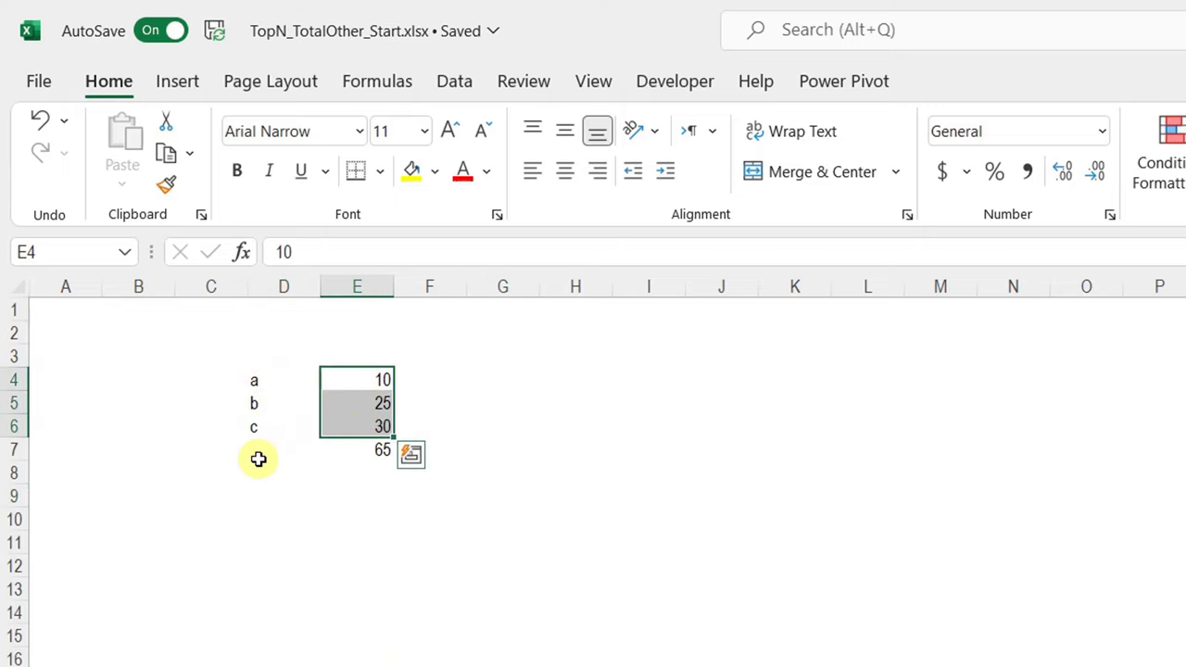
pyautogui.doubleClick(382, 451)
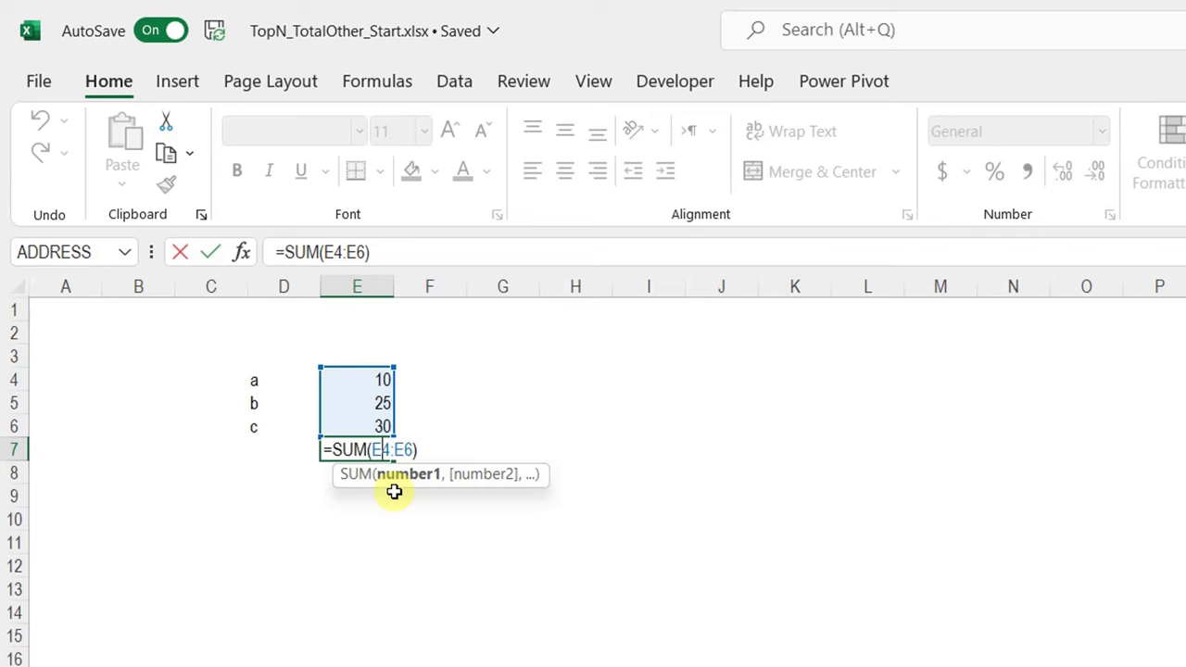
pyautogui.press('Escape')
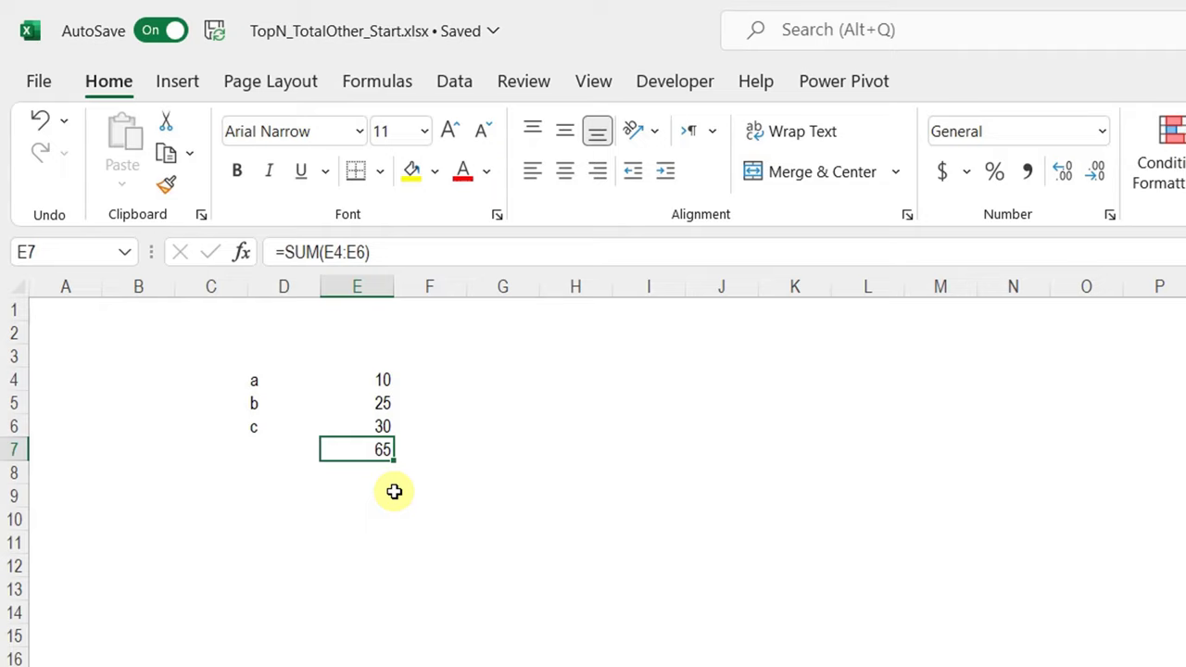
# Step: Start a LET formula in cell D9 that assigns cell E4 to the name a
pyautogui.click(394, 491)
pyautogui.press('Left')
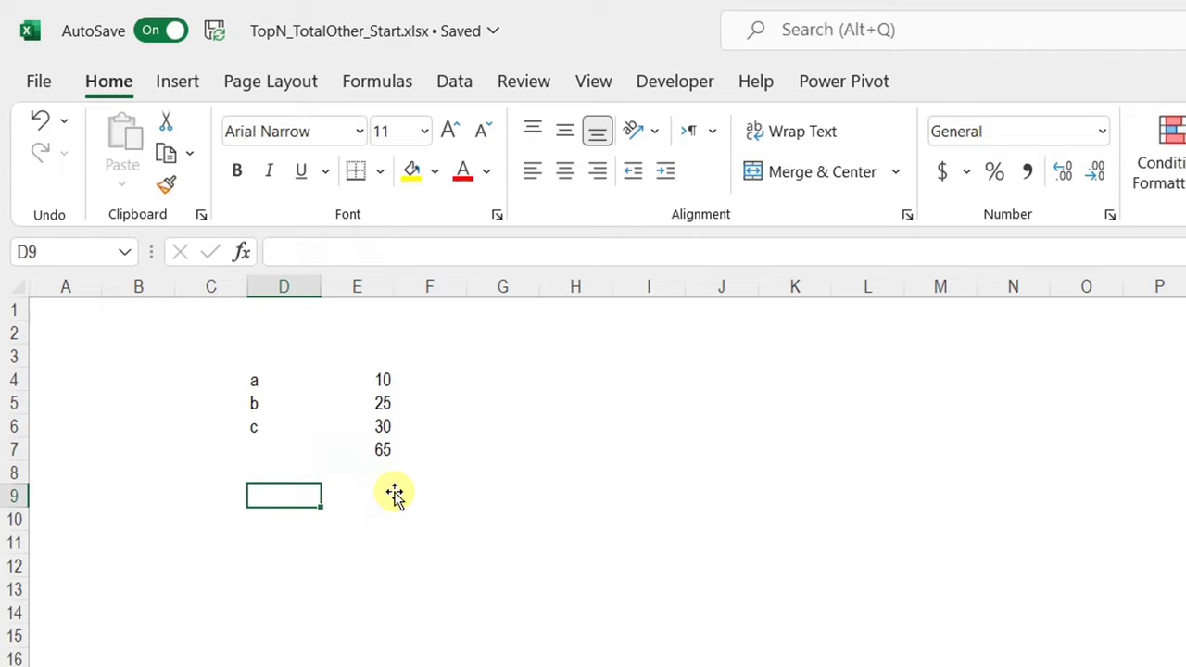
pyautogui.write('=let')
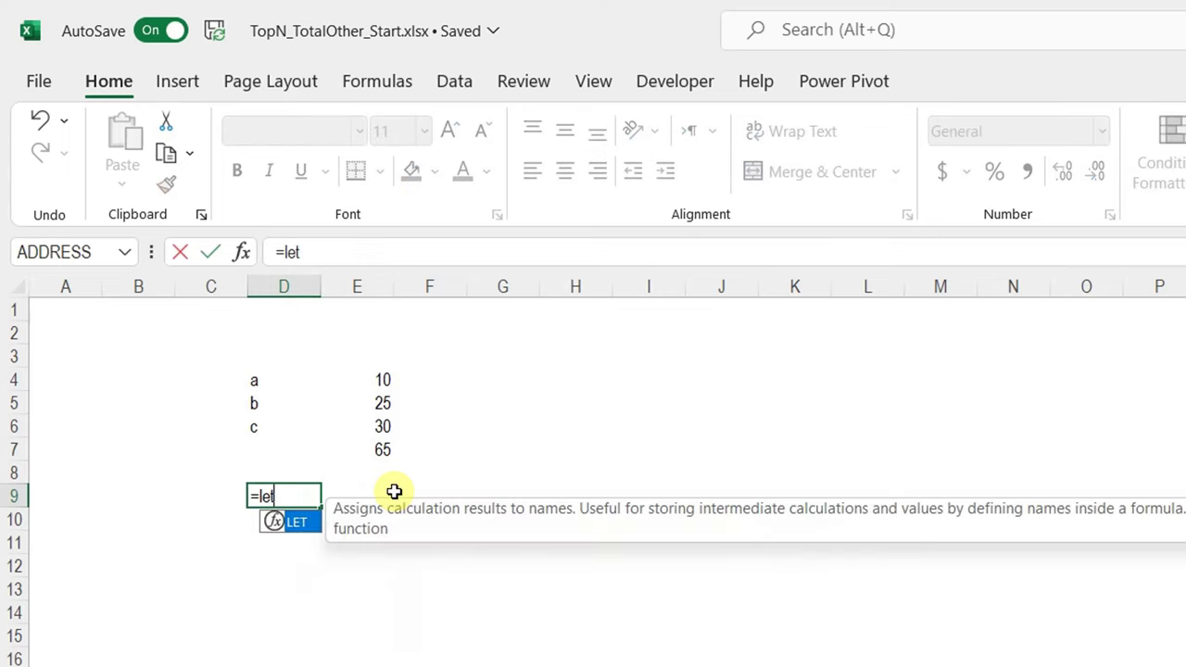
pyautogui.press('Tab')
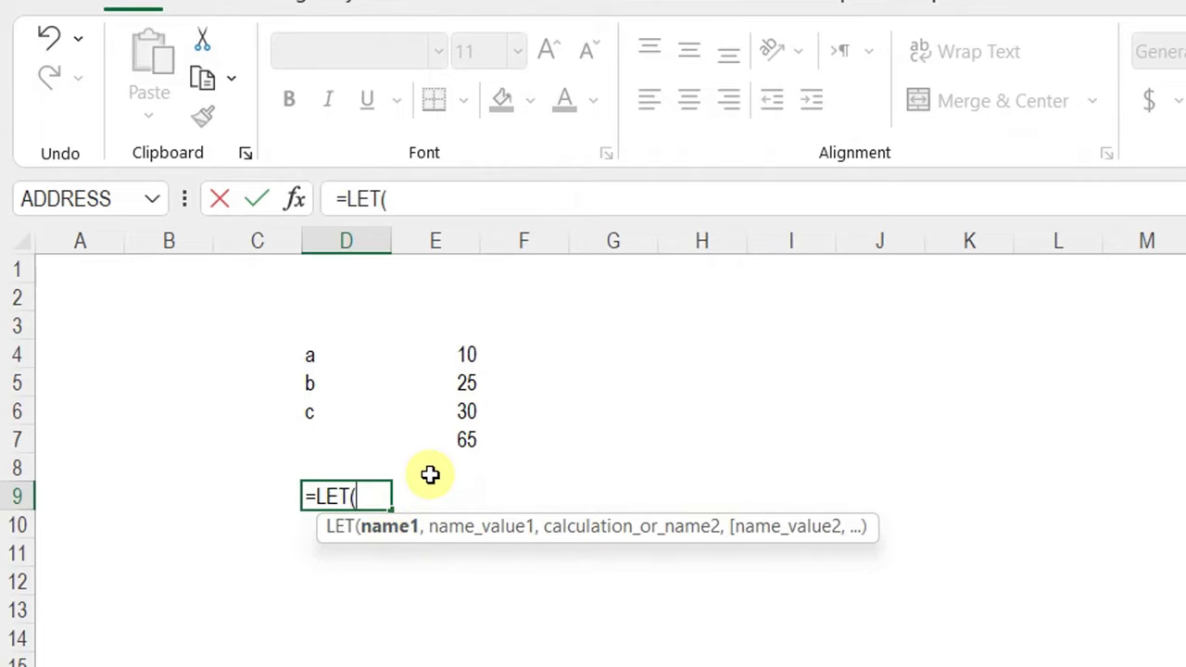
pyautogui.write('a,')
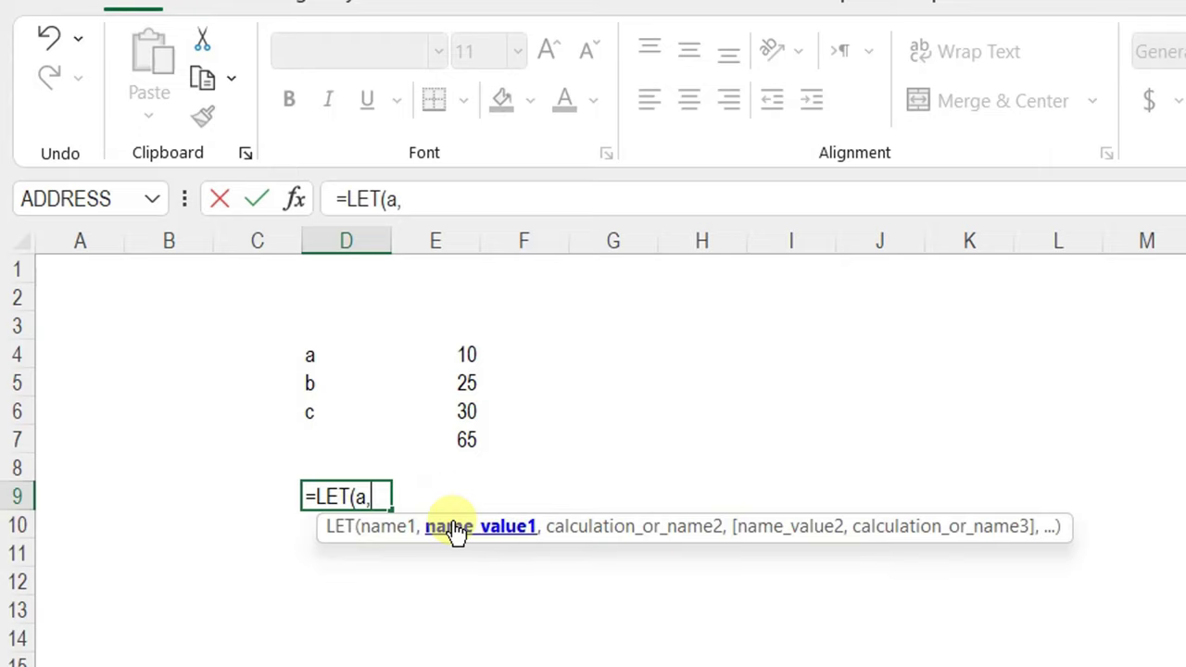
pyautogui.write('10')
pyautogui.press('BackSpace')
pyautogui.press('BackSpace')
pyautogui.click(472, 355)
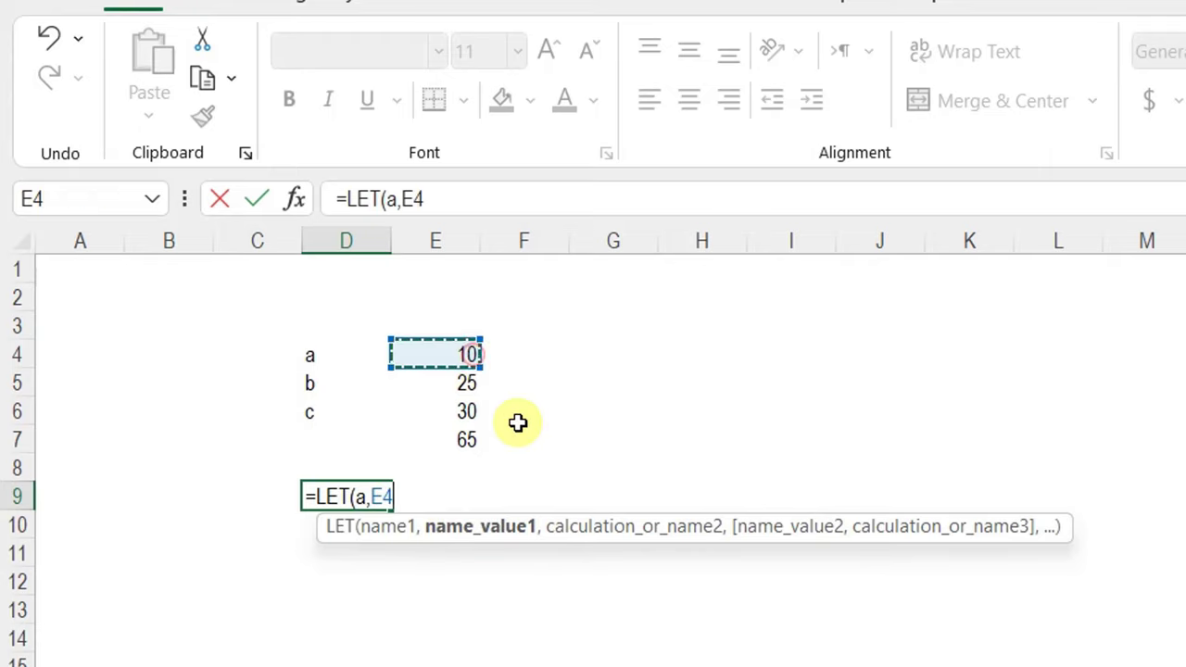
# Step: Complete the D9 LET formula with a as its calculation and enter it
pyautogui.write(',')
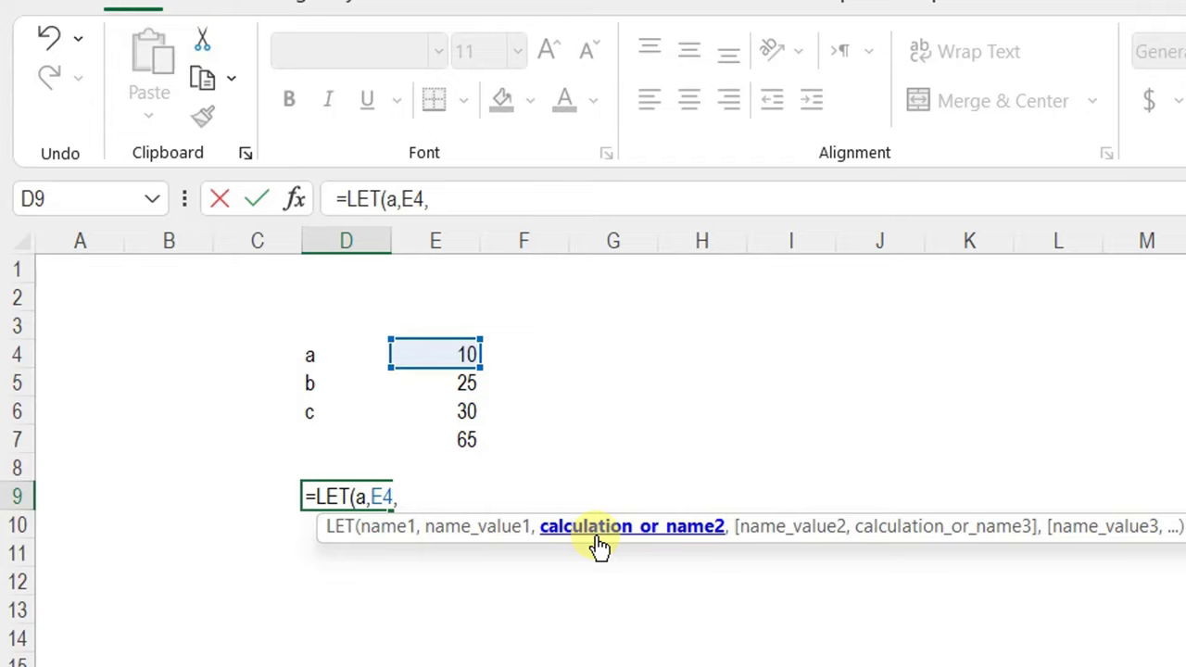
pyautogui.write('a')
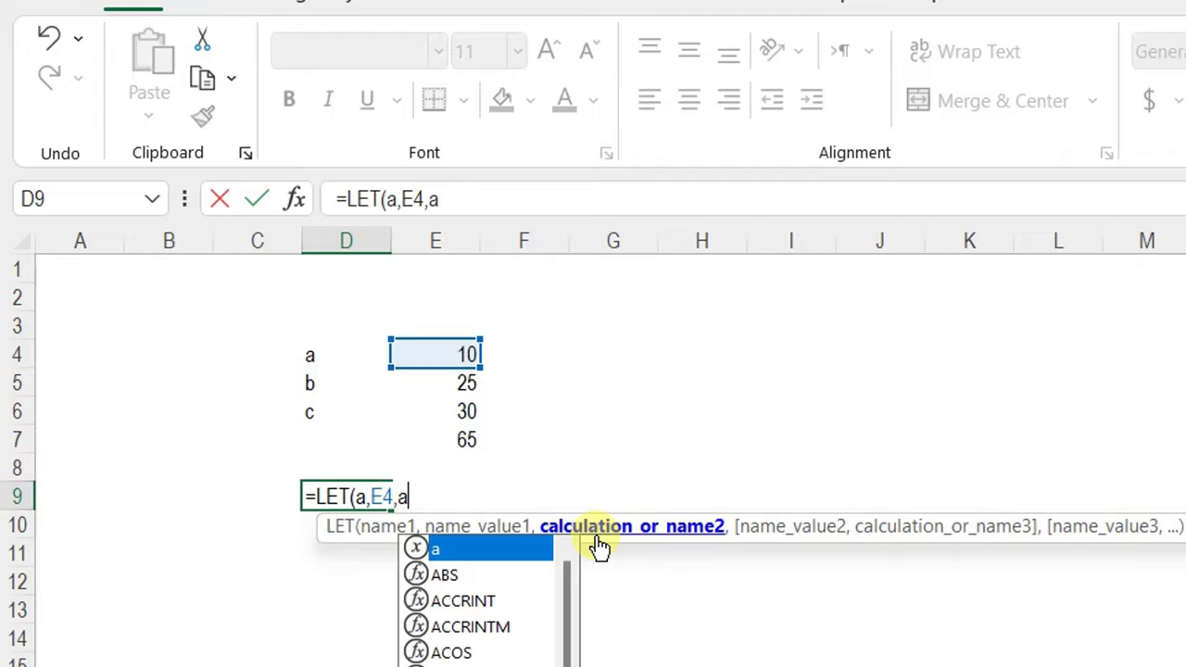
pyautogui.write(')')
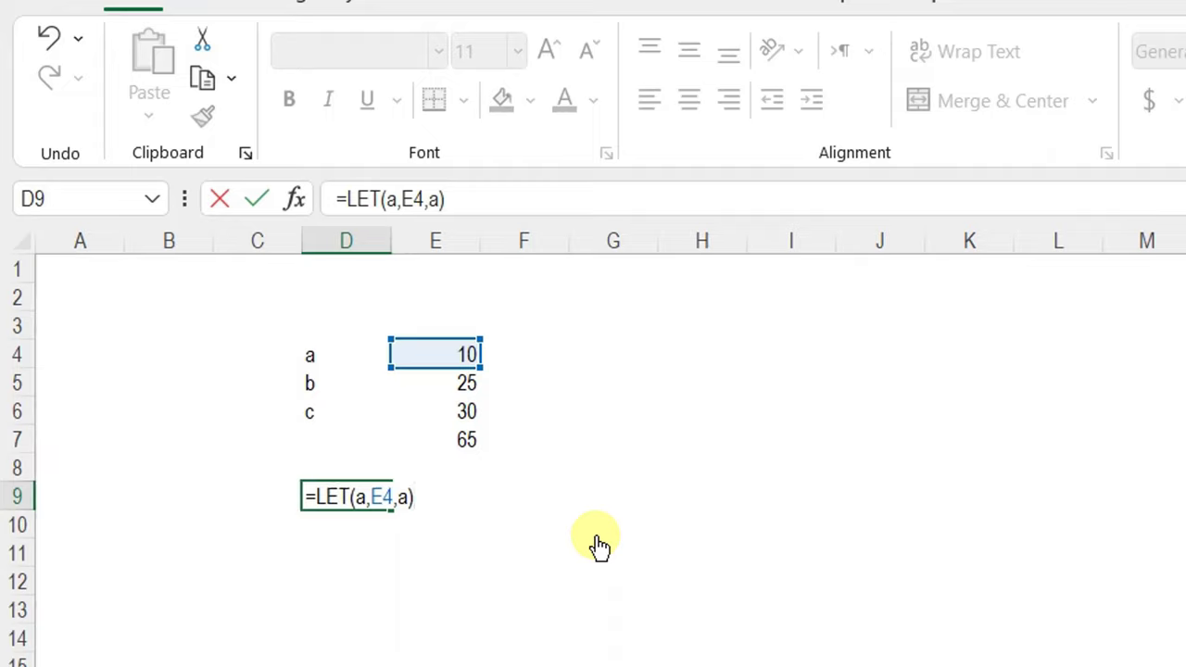
pyautogui.press('Return')
pyautogui.press('Up')
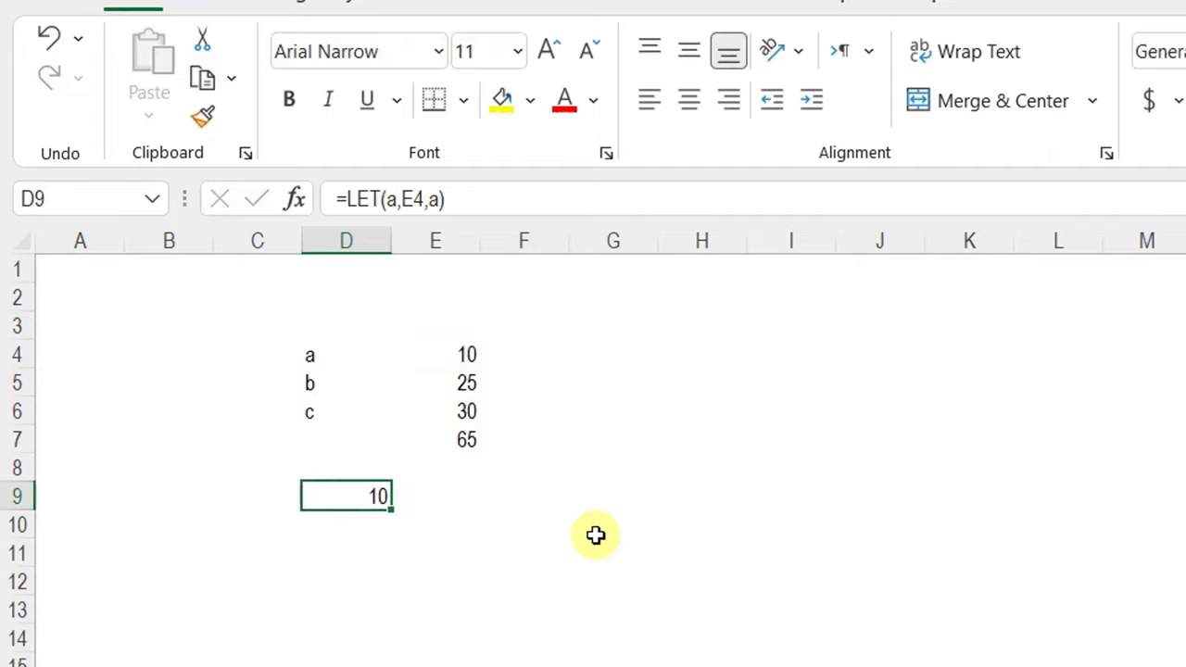
# Step: In the D9 LET formula, replace the final a with the names b for cell E5 and c for cell E6
pyautogui.click(433, 200)
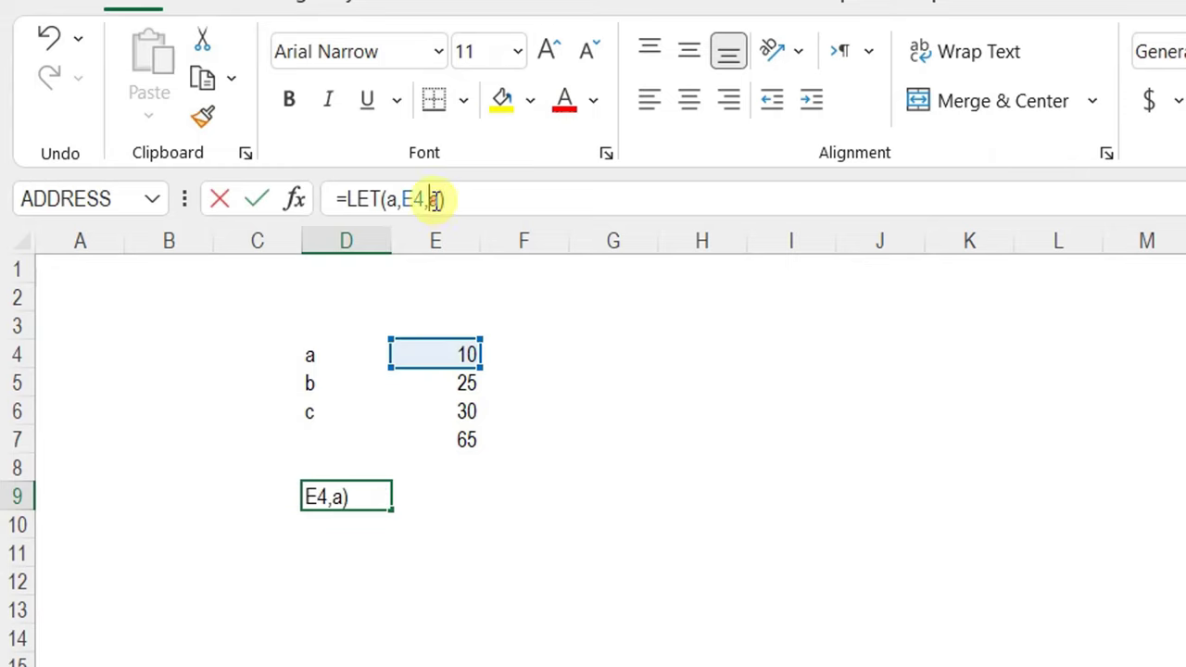
pyautogui.press('Right')
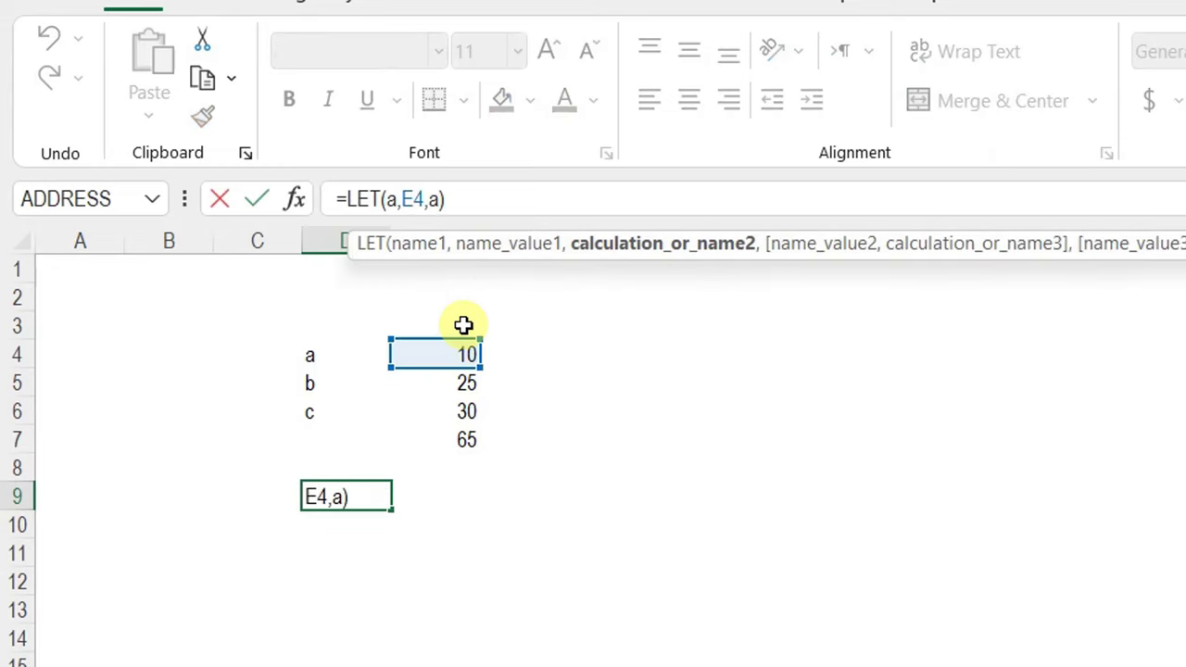
pyautogui.press('BackSpace')
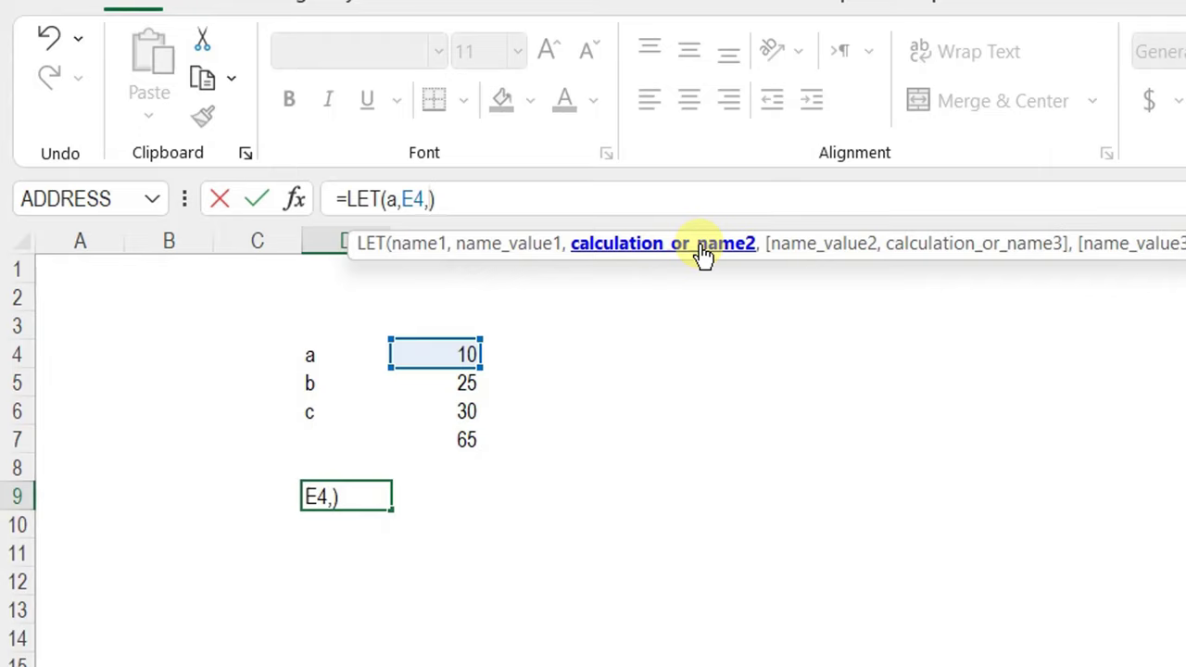
pyautogui.write('b,')
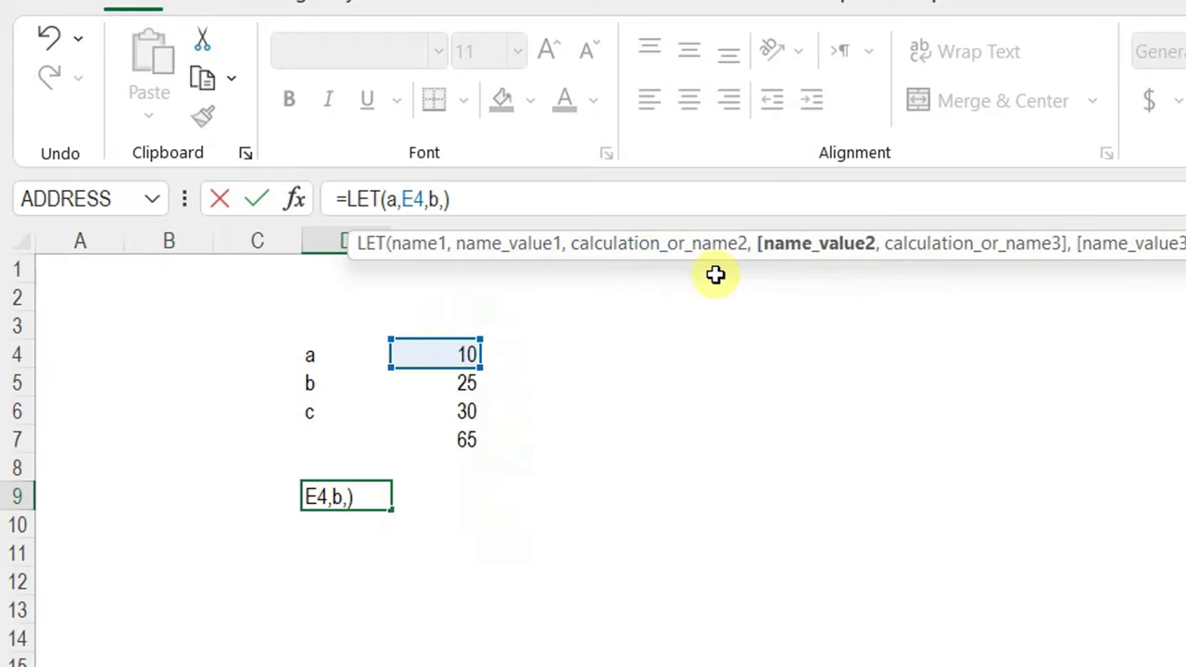
pyautogui.click(450, 383)
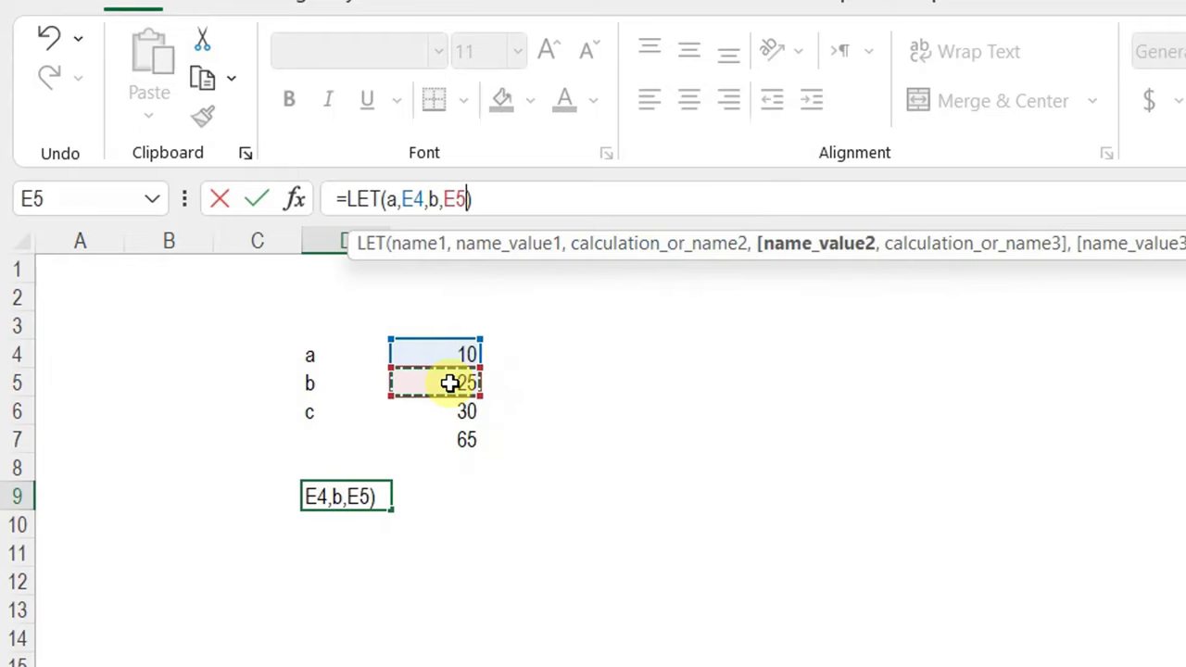
pyautogui.write(',')
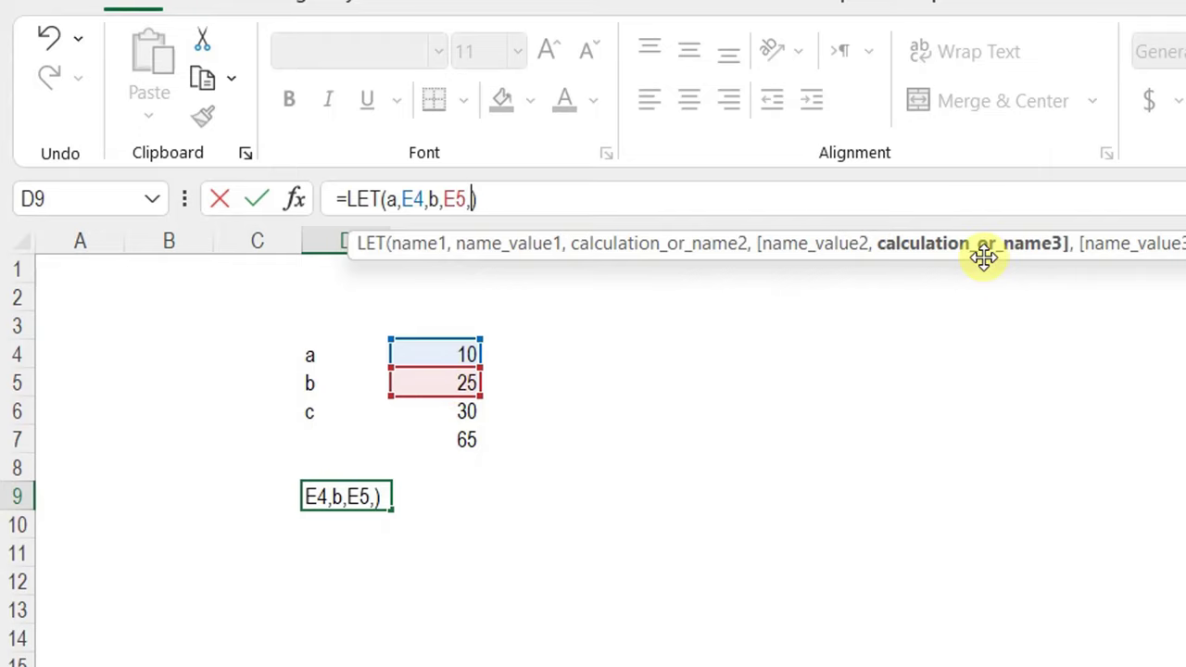
pyautogui.write('c,')
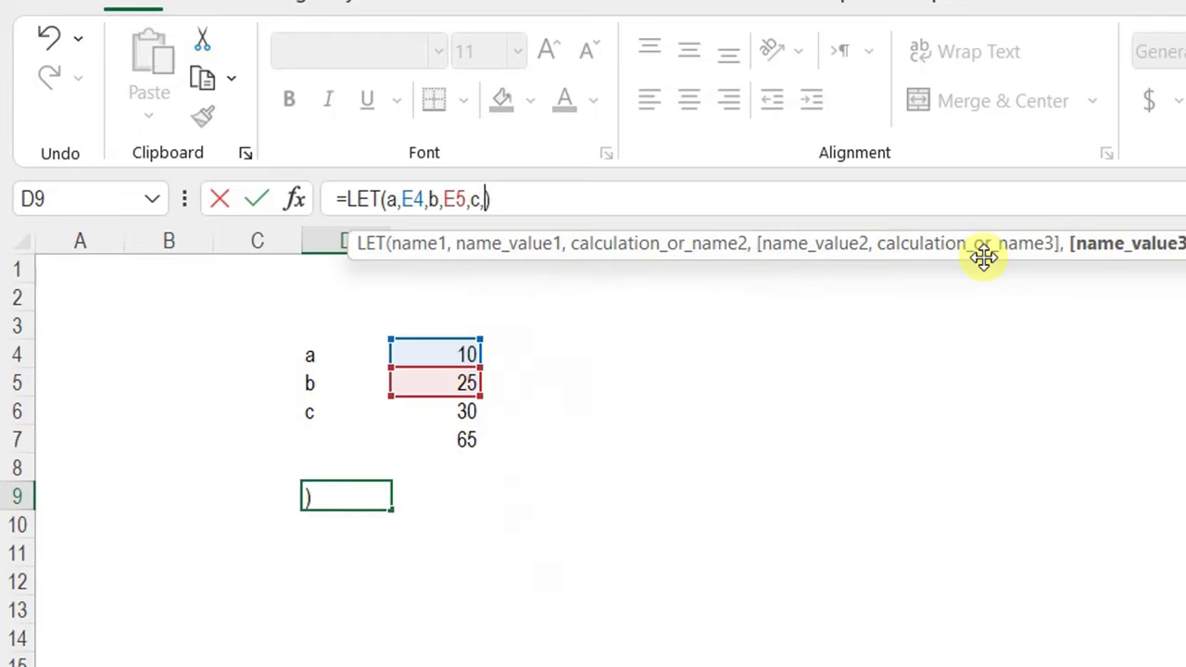
pyautogui.click(450, 417)
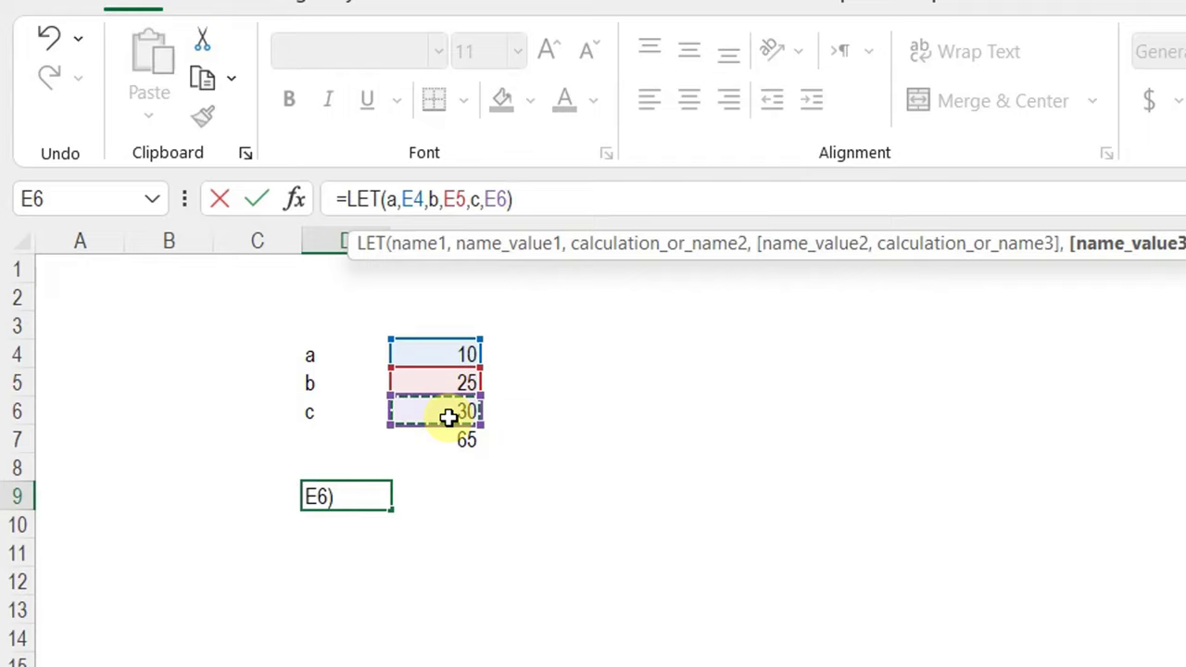
# Step: Complete the D9 LET formula with SUM(a,b,c) as its calculation and enter it
pyautogui.write(',')
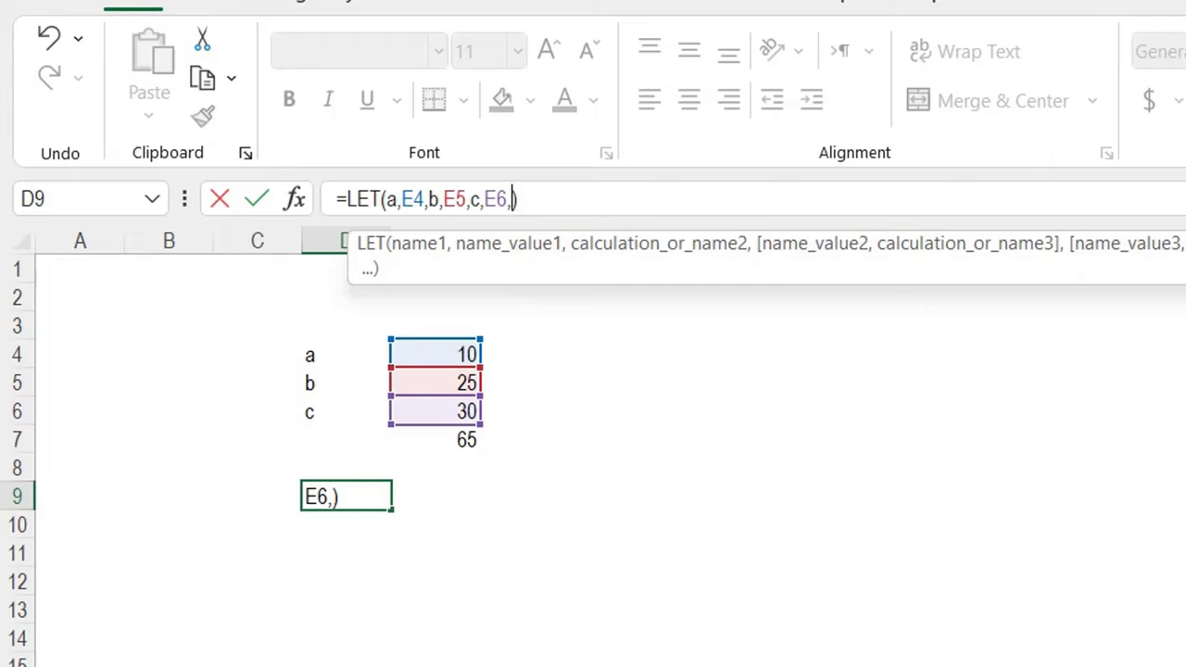
pyautogui.write('sum')
pyautogui.press('Tab')
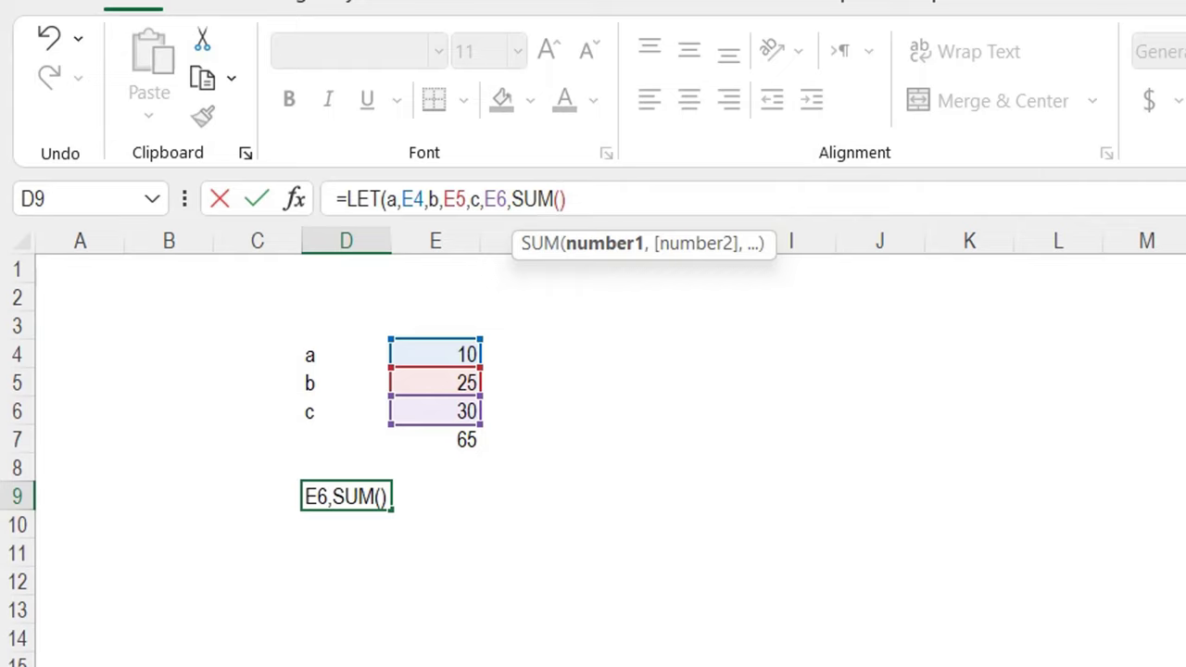
pyautogui.write('a')
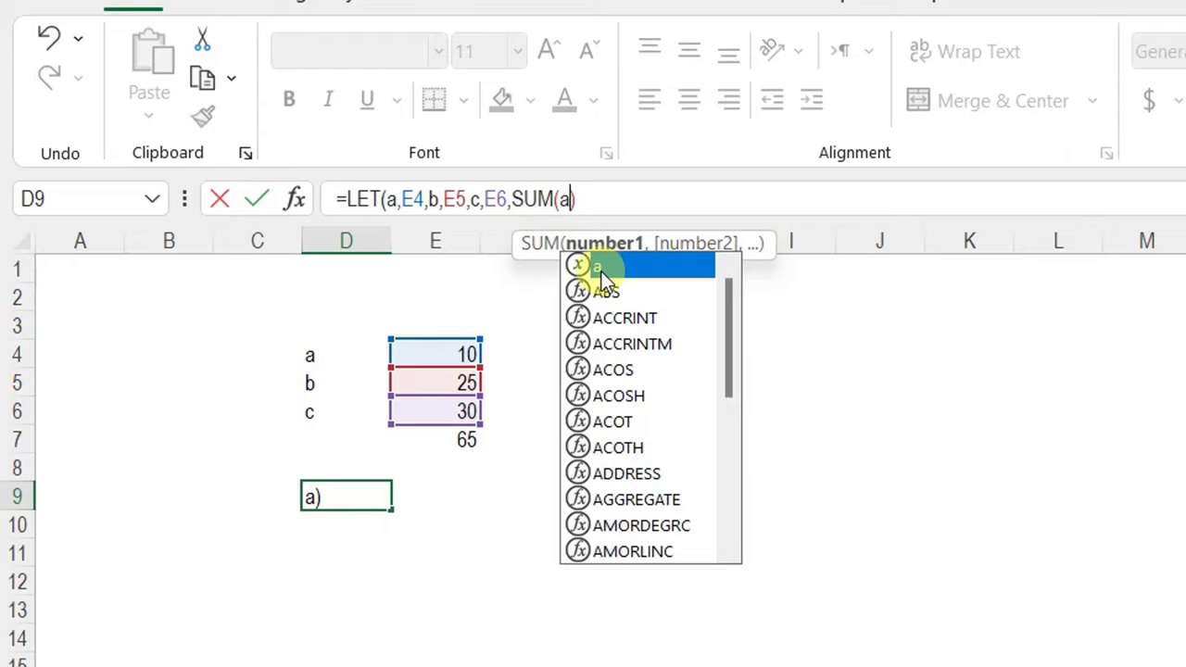
pyautogui.write(',b')
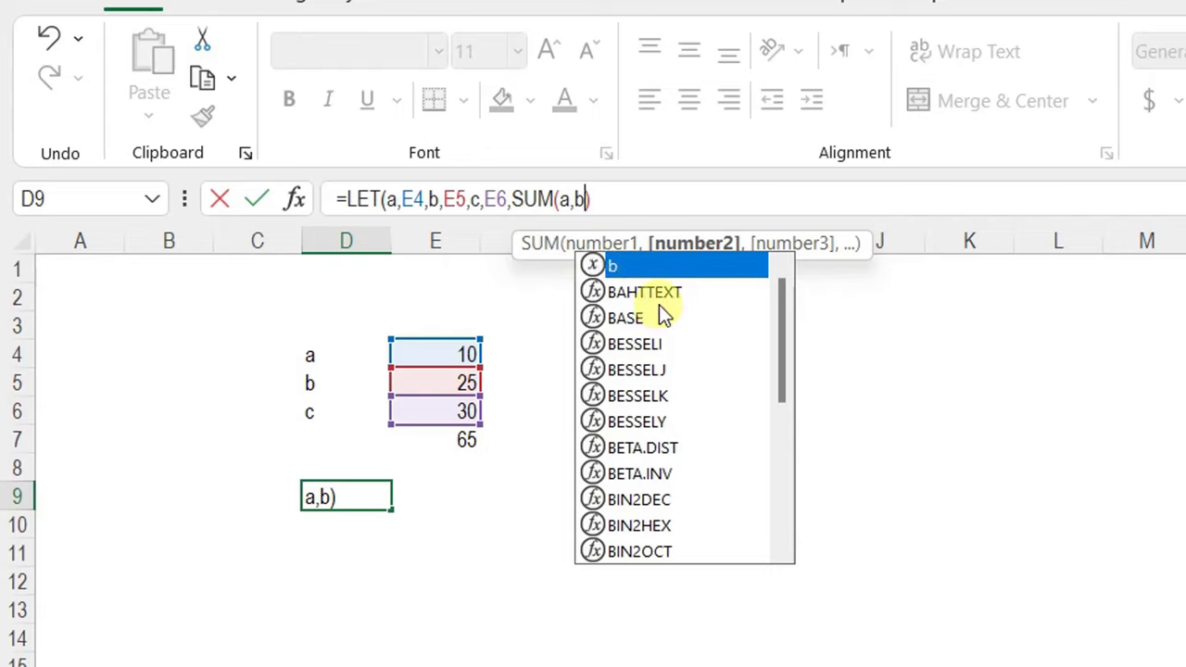
pyautogui.write(',c')
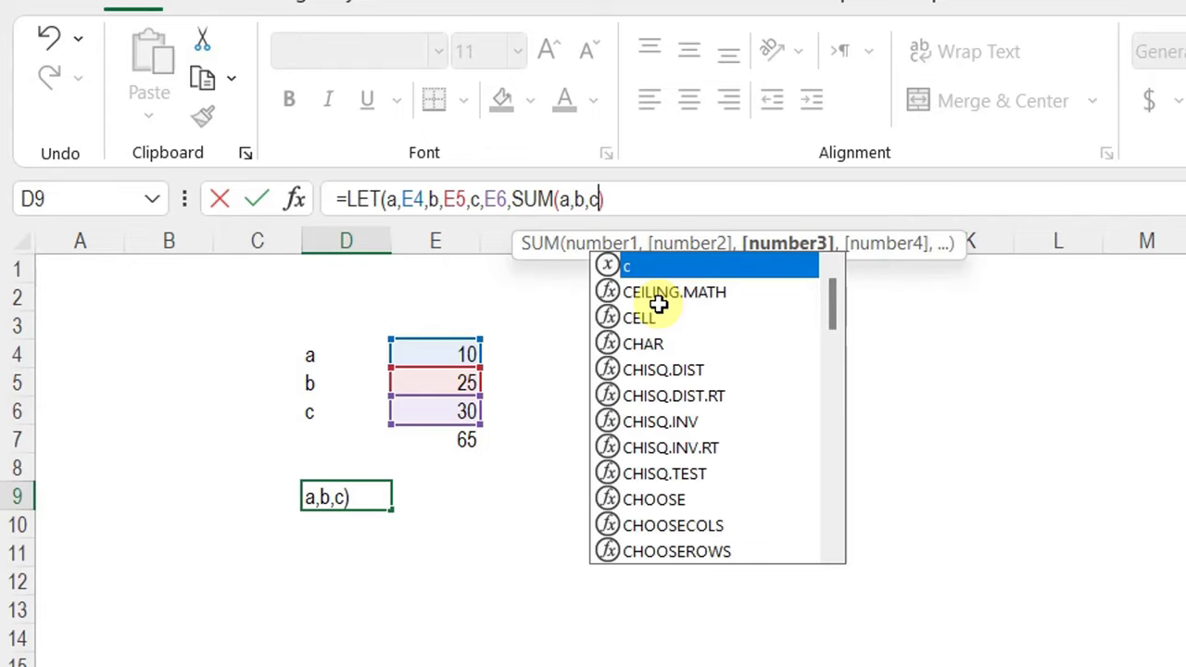
pyautogui.write(')')
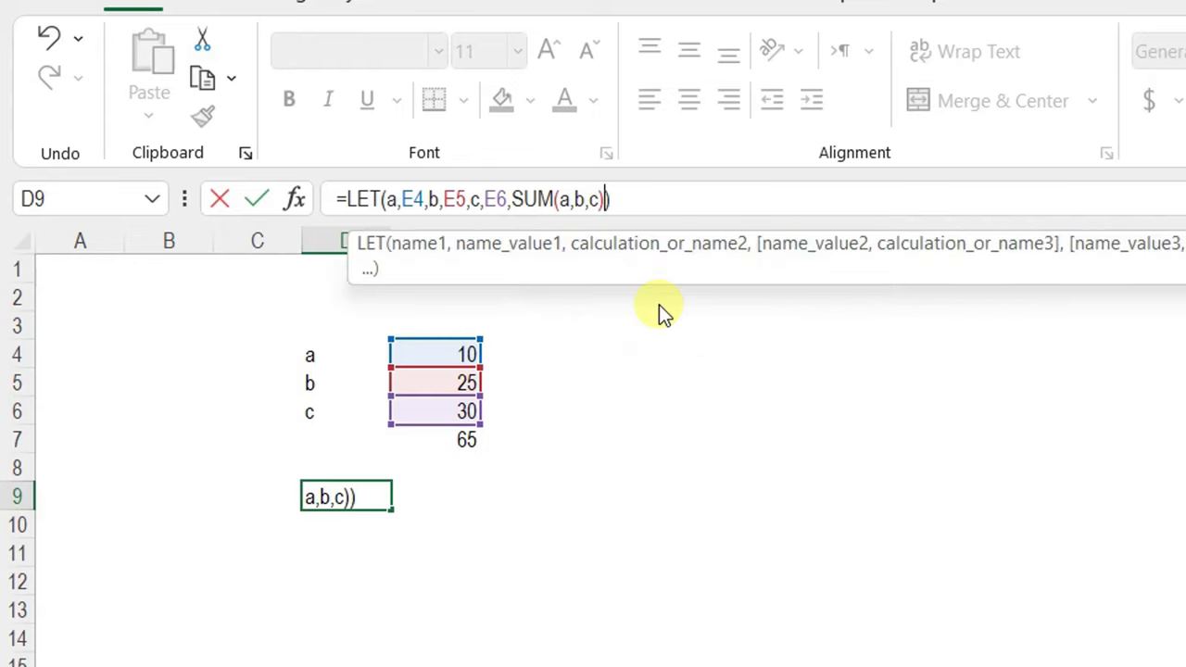
pyautogui.press('Return')
pyautogui.press('Up')
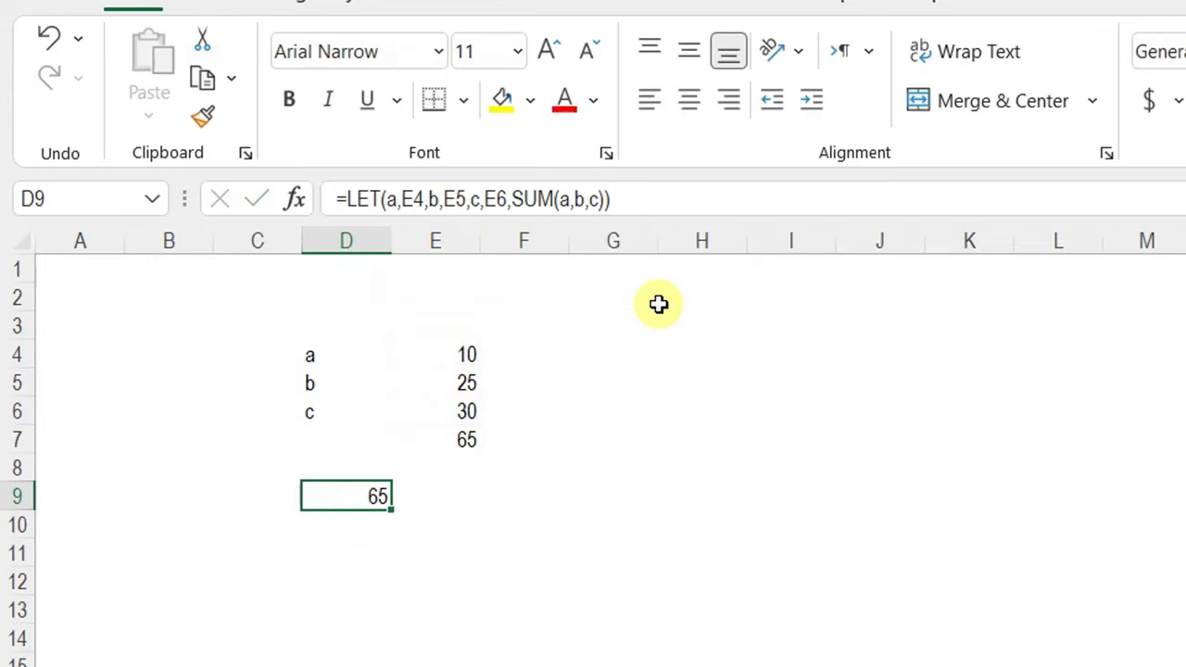
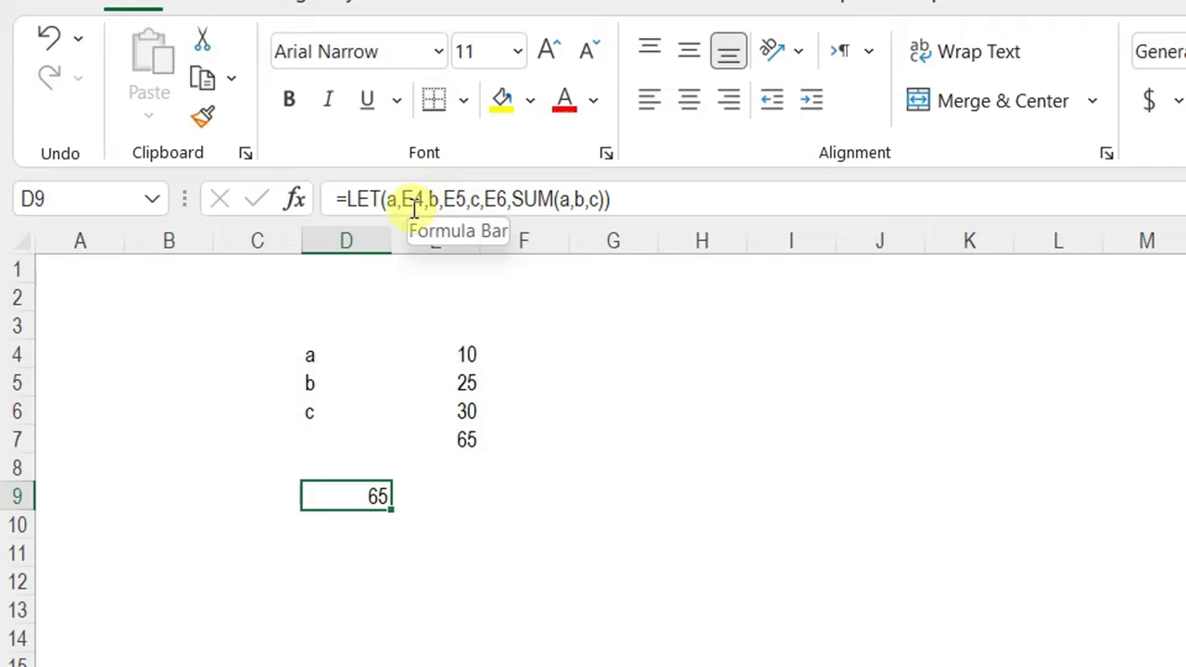
# Step: Replace everything after the name a in the D9 LET formula with SUM(E4:E6) as its value
pyautogui.moveTo(401, 200); pyautogui.dragTo(607, 206)
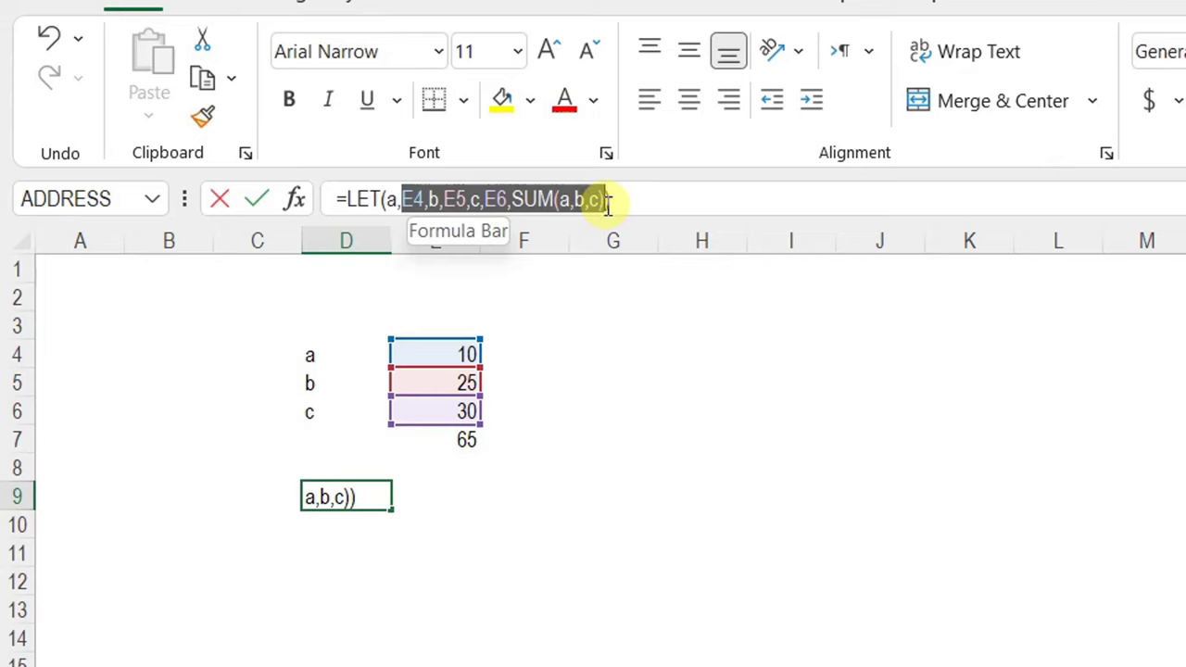
pyautogui.press('BackSpace')
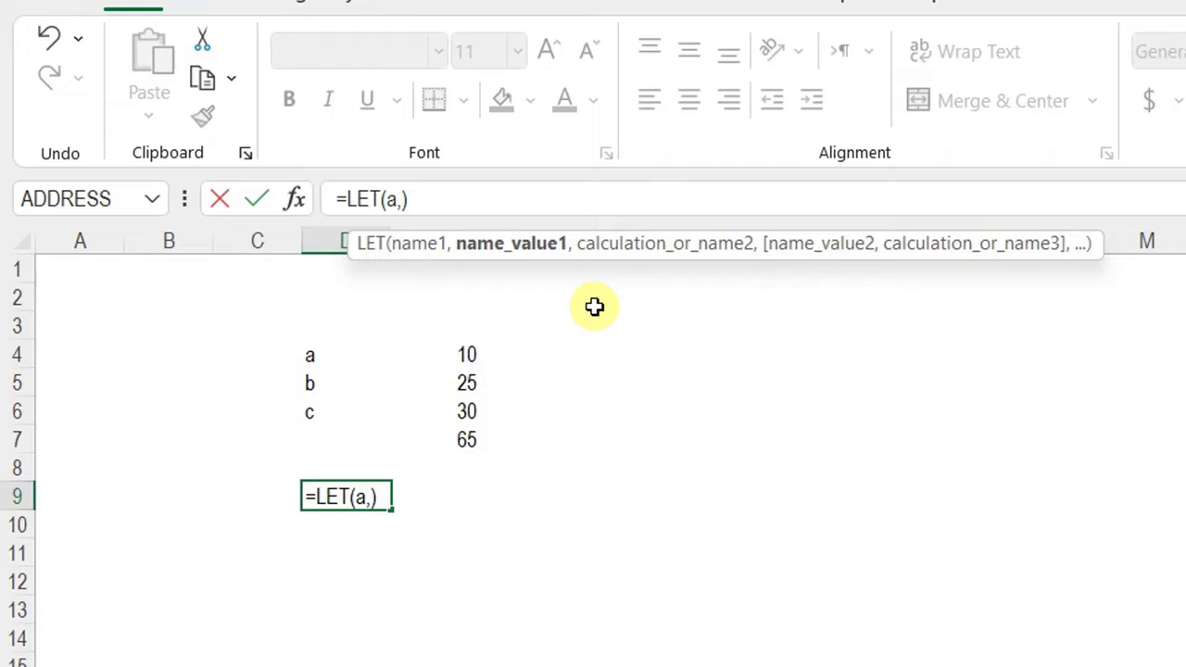
pyautogui.write('su')
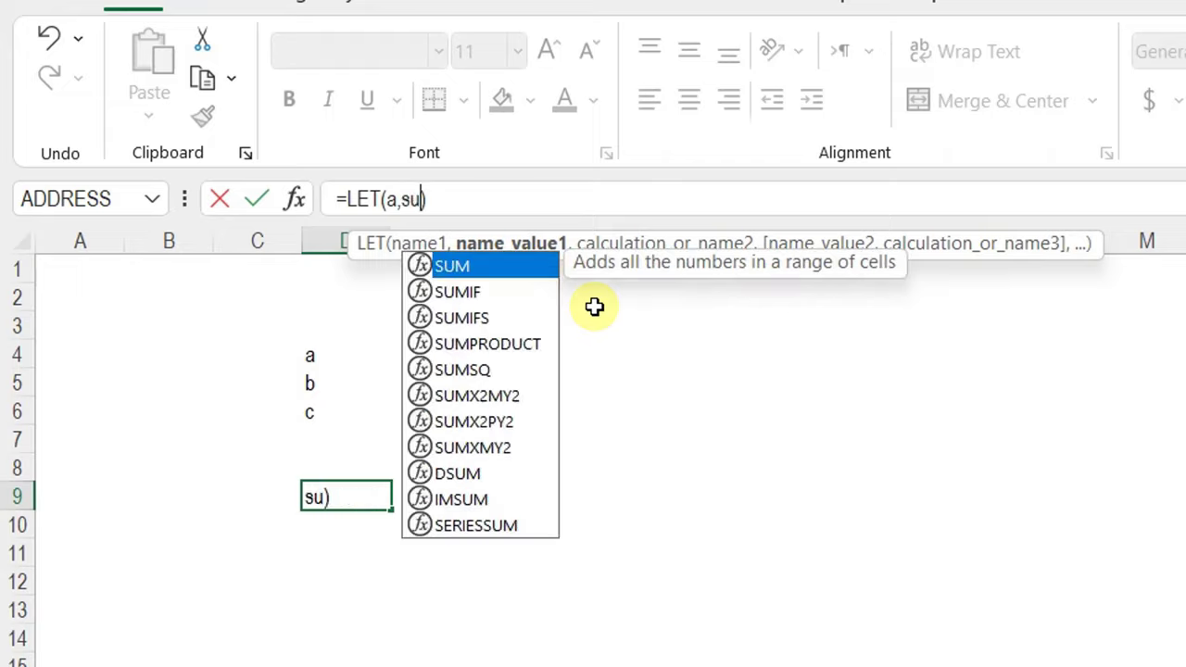
pyautogui.press('Tab')
pyautogui.moveTo(466, 355); pyautogui.dragTo(468, 404)
pyautogui.write(')')
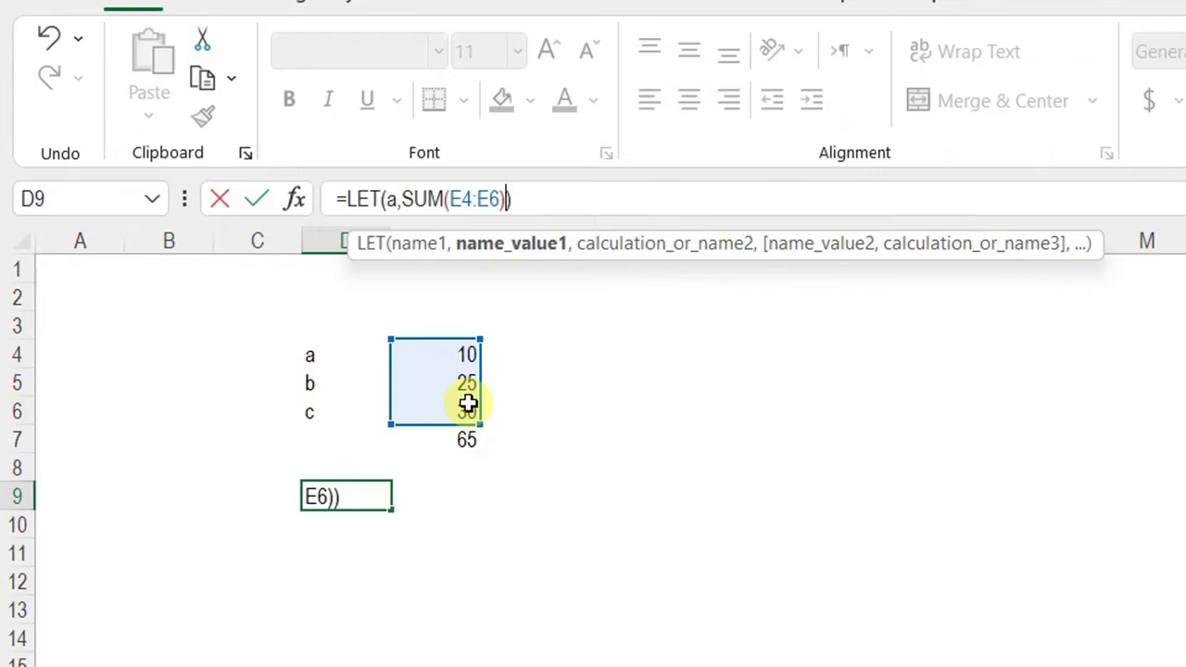
pyautogui.click(423, 246)
pyautogui.click(489, 249)
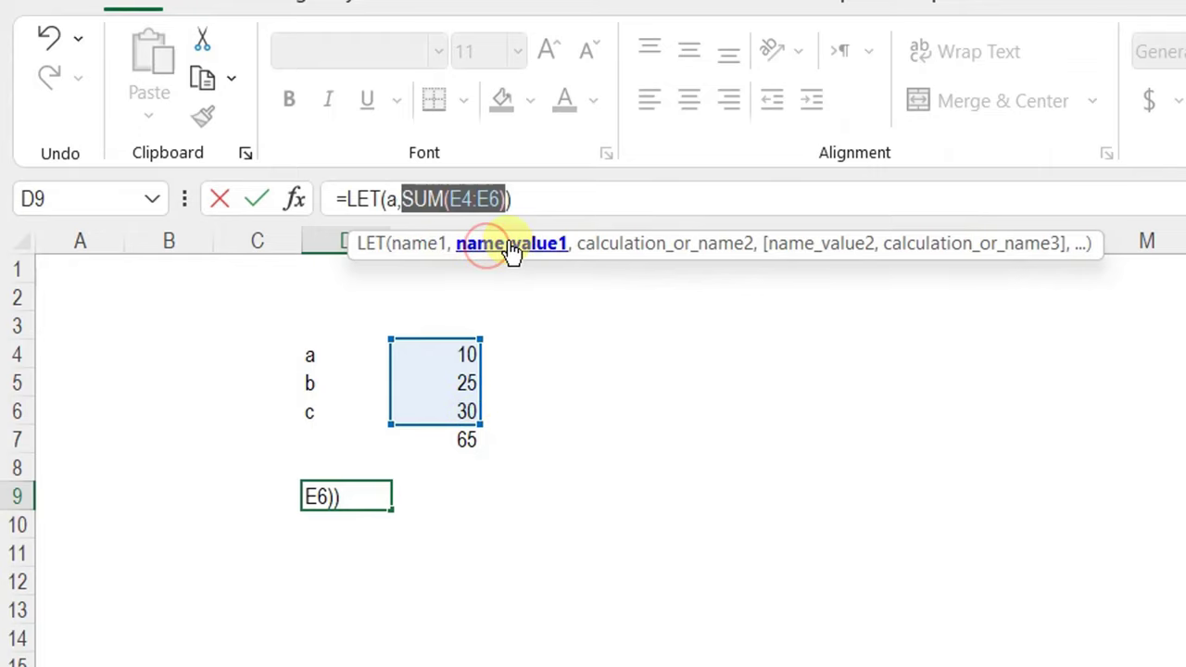
pyautogui.click(509, 206)
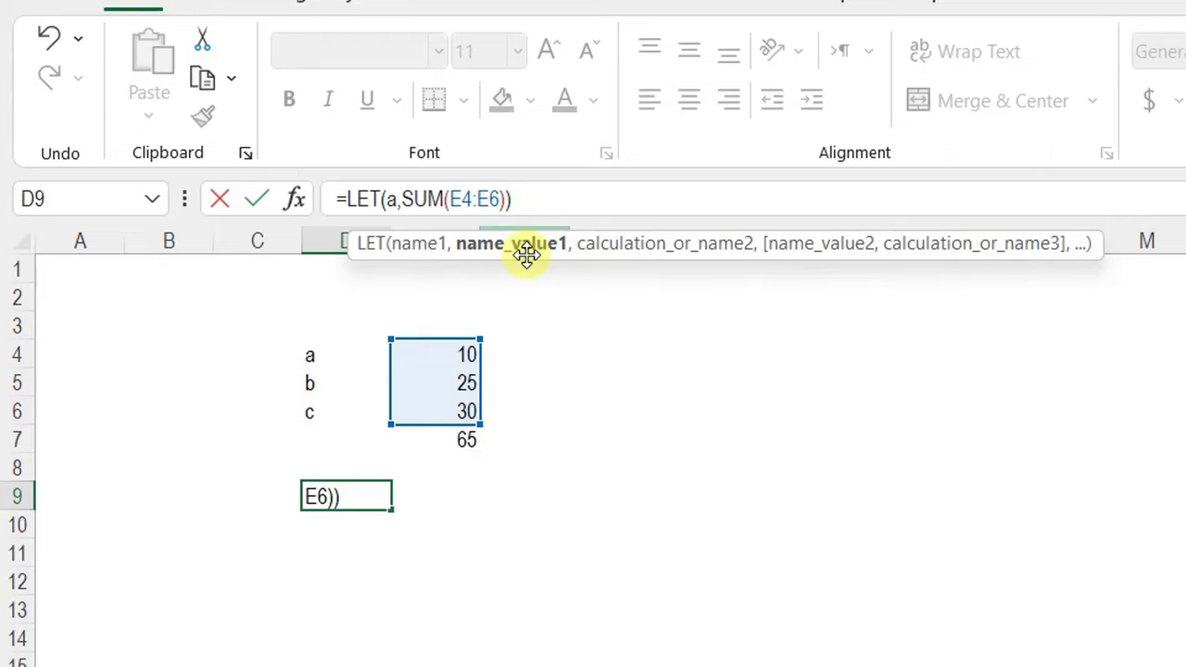
# Step: Add the name b to the D9 LET formula with COUNT(E4:E6) as its value
pyautogui.write(',b')
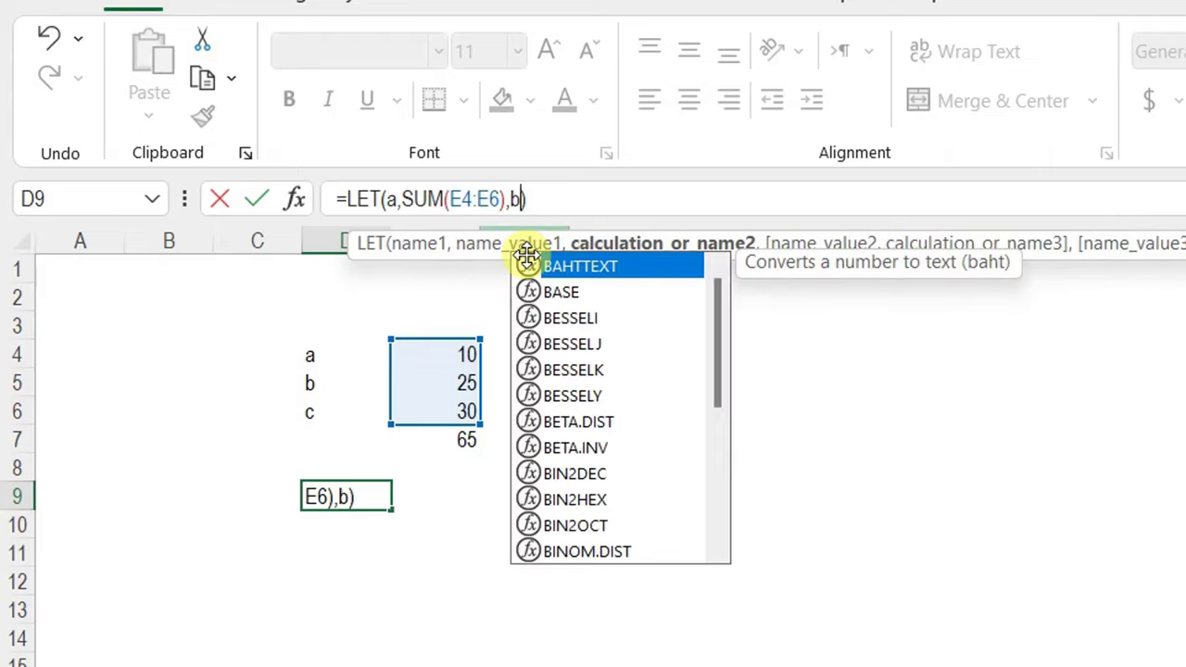
pyautogui.write(',cou')
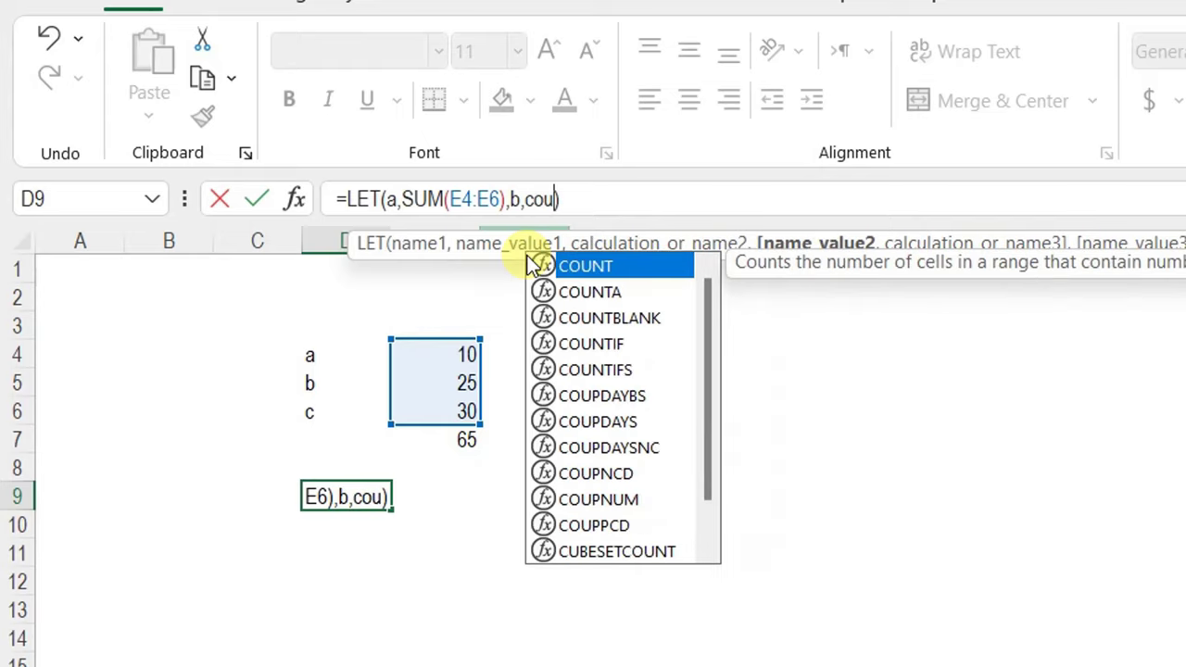
pyautogui.press('Tab')
pyautogui.moveTo(464, 353); pyautogui.dragTo(472, 410)
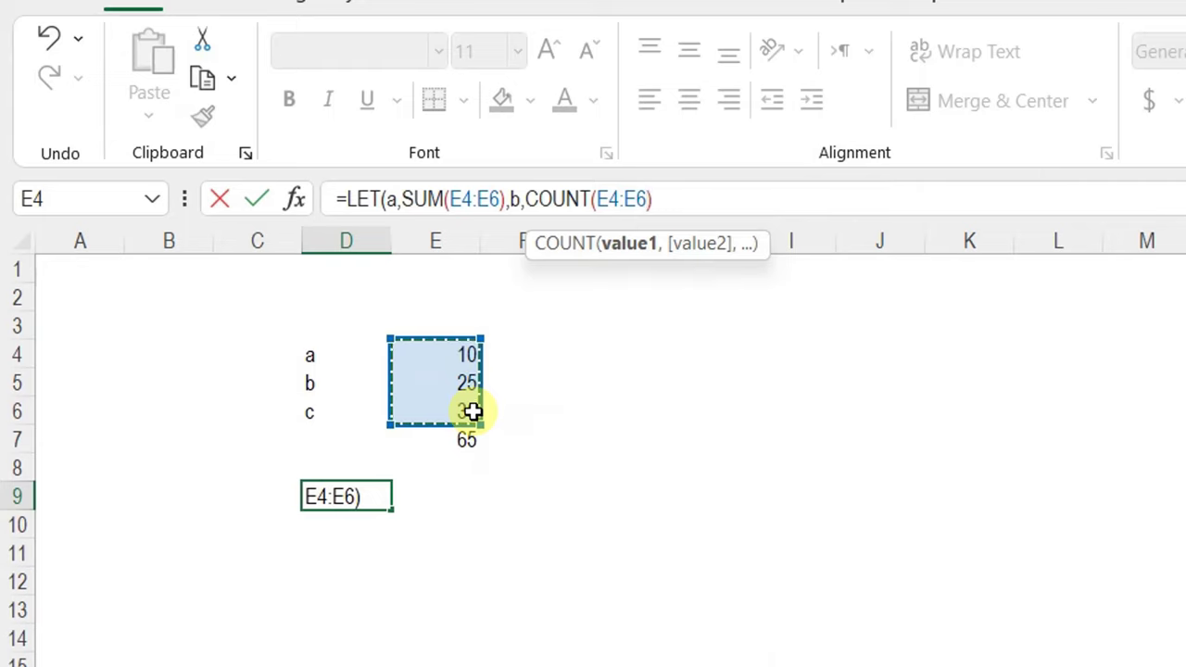
pyautogui.write(')')
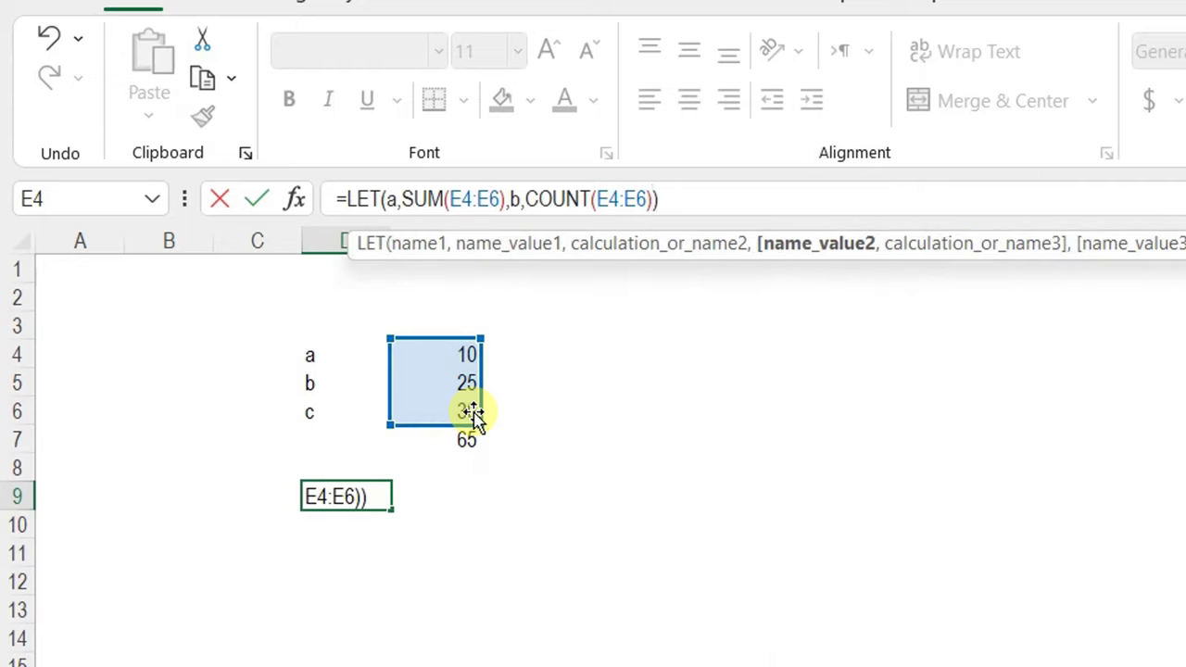
# Step: Complete the D9 LET formula with a/b as its calculation and enter it
pyautogui.write(',')
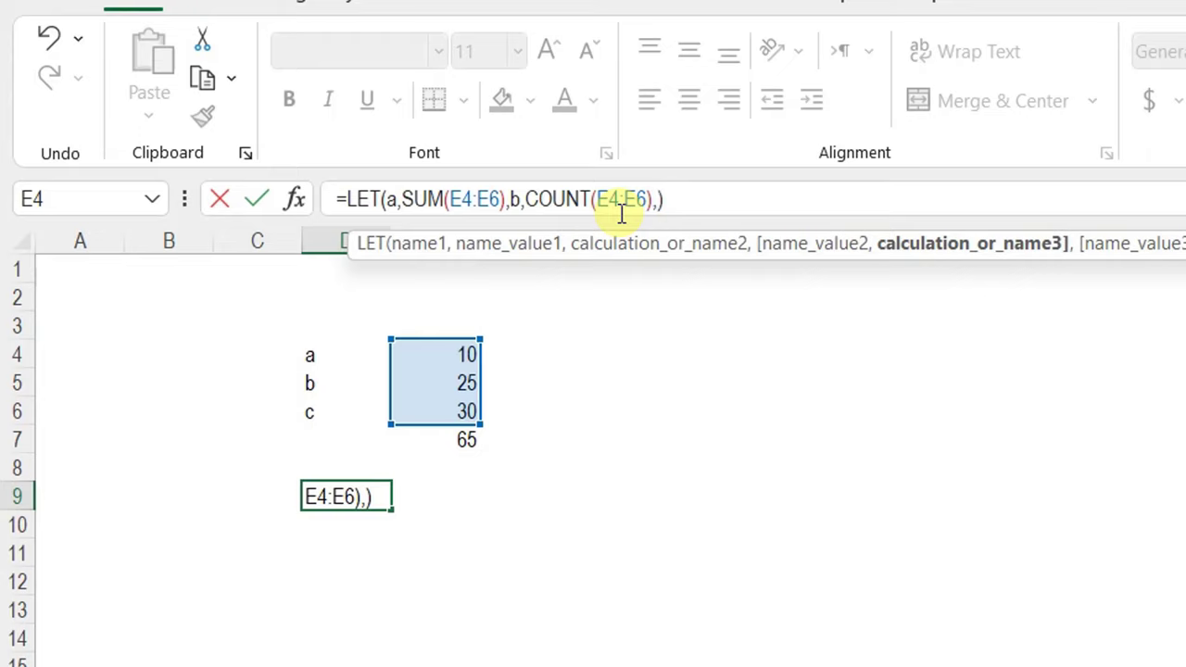
pyautogui.write('a')
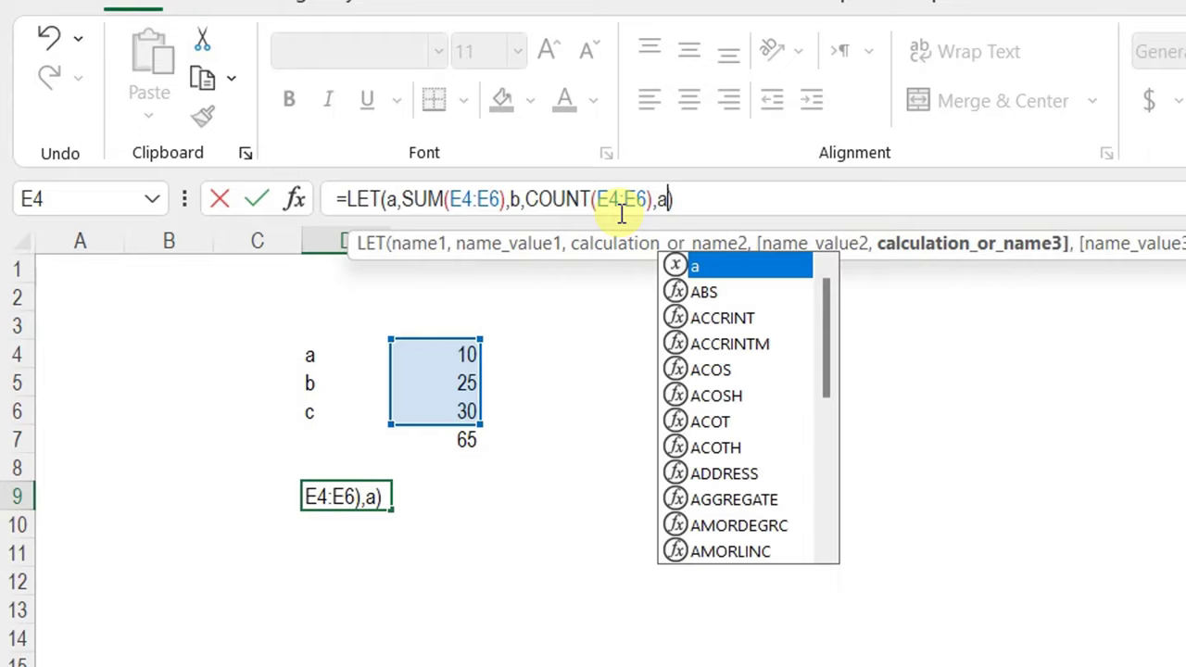
pyautogui.write('/b')
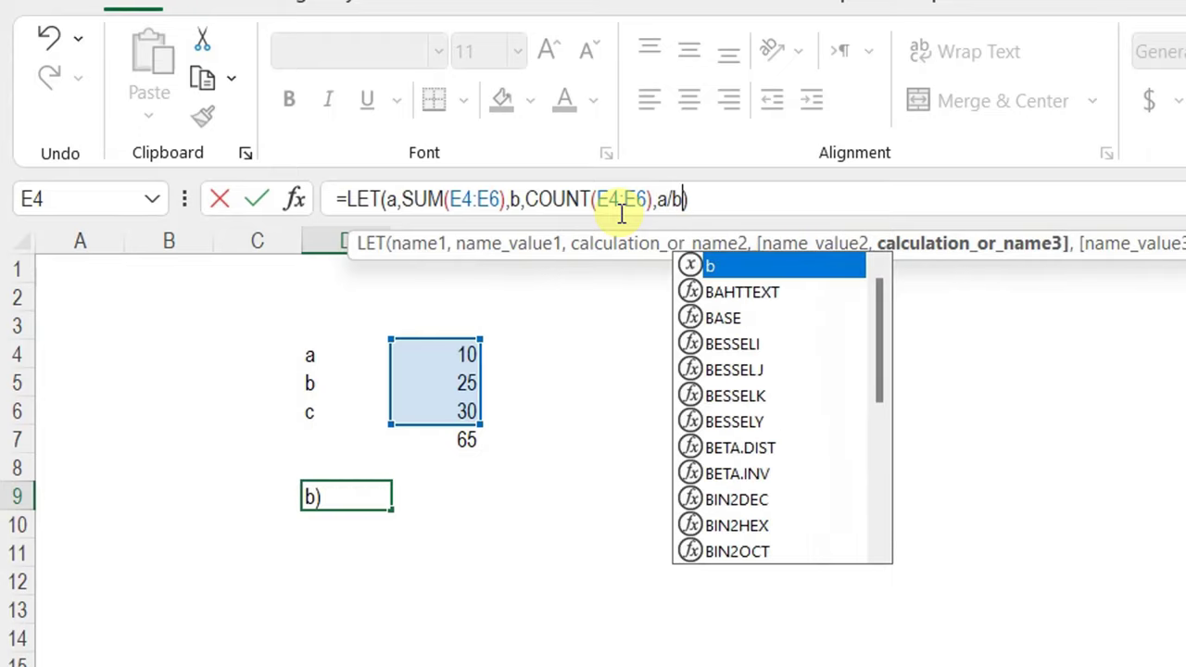
pyautogui.press('Return')
pyautogui.press('Up')
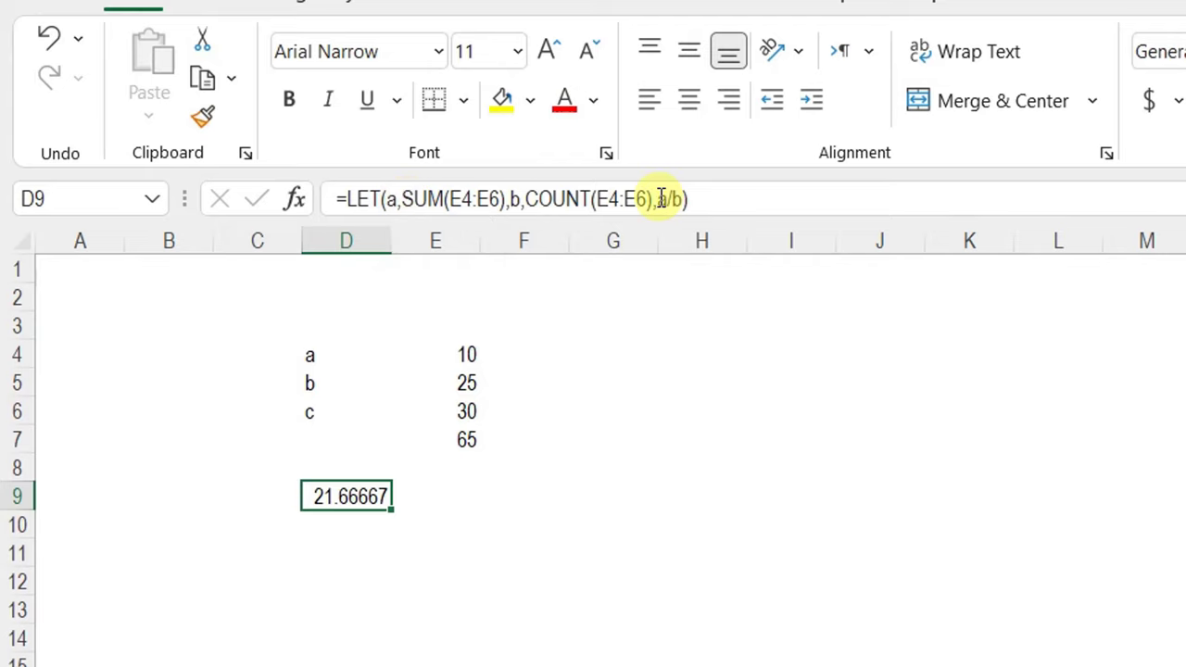
pyautogui.moveTo(658, 200); pyautogui.dragTo(684, 199)
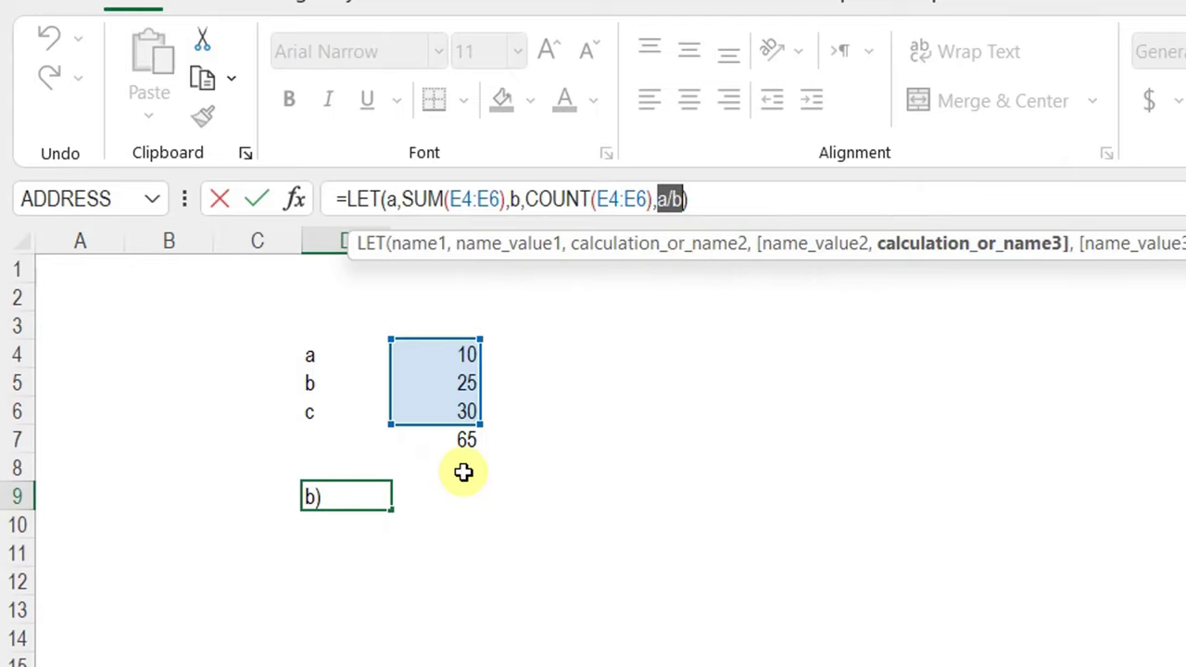
pyautogui.hotkey('ctrl', 'Return')
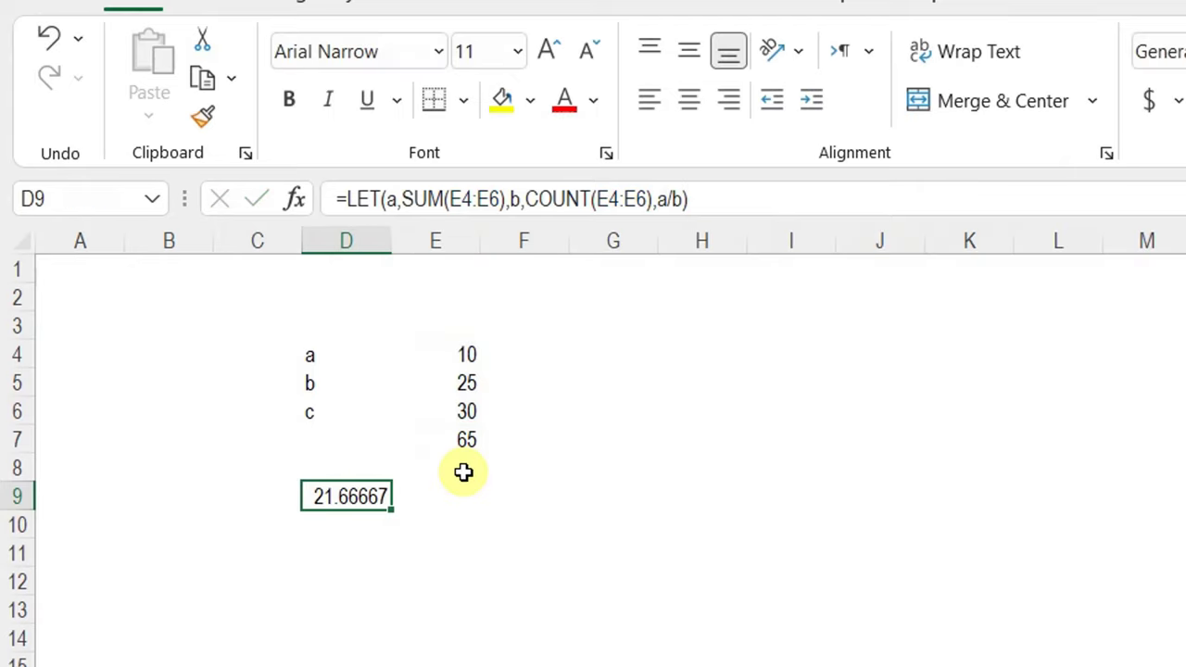
# Step: Replace the a/b calculation in the D9 LET formula with the text "other" and enter it
pyautogui.click(666, 201)
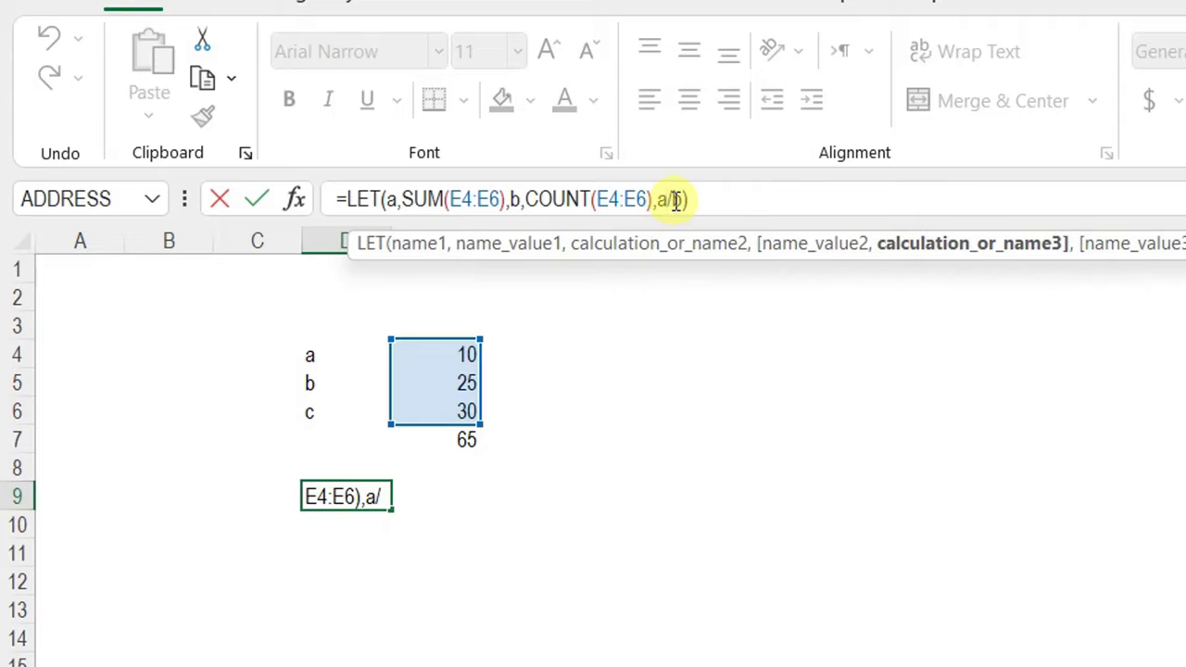
pyautogui.moveTo(655, 199); pyautogui.dragTo(684, 199)
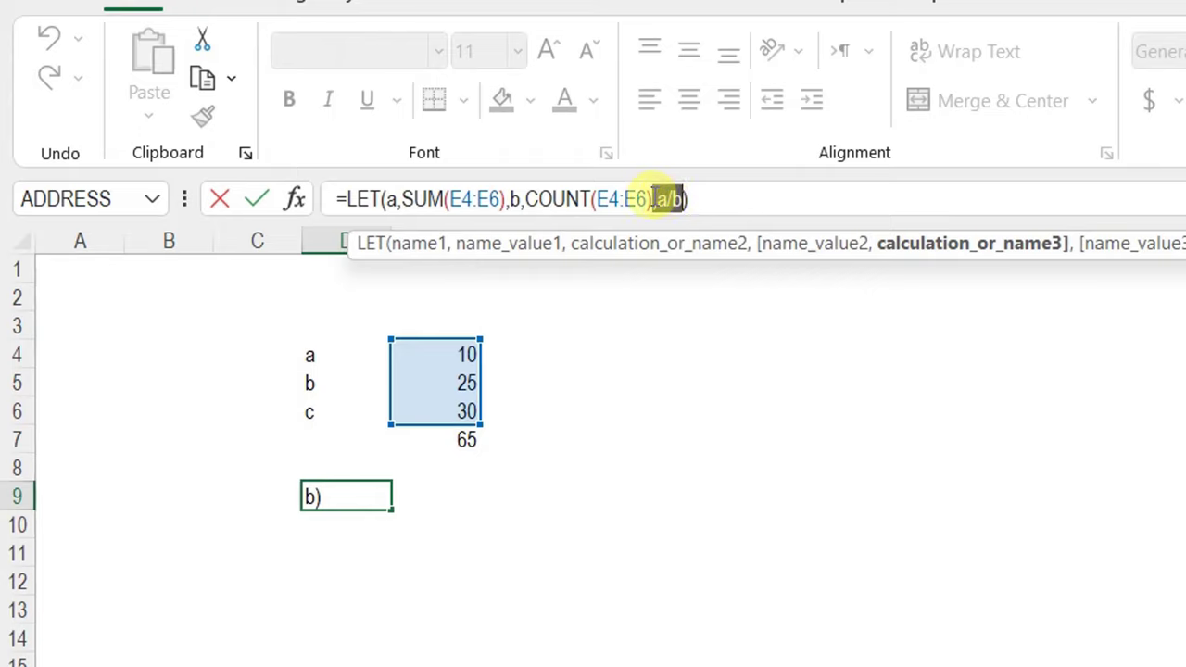
pyautogui.write('"')
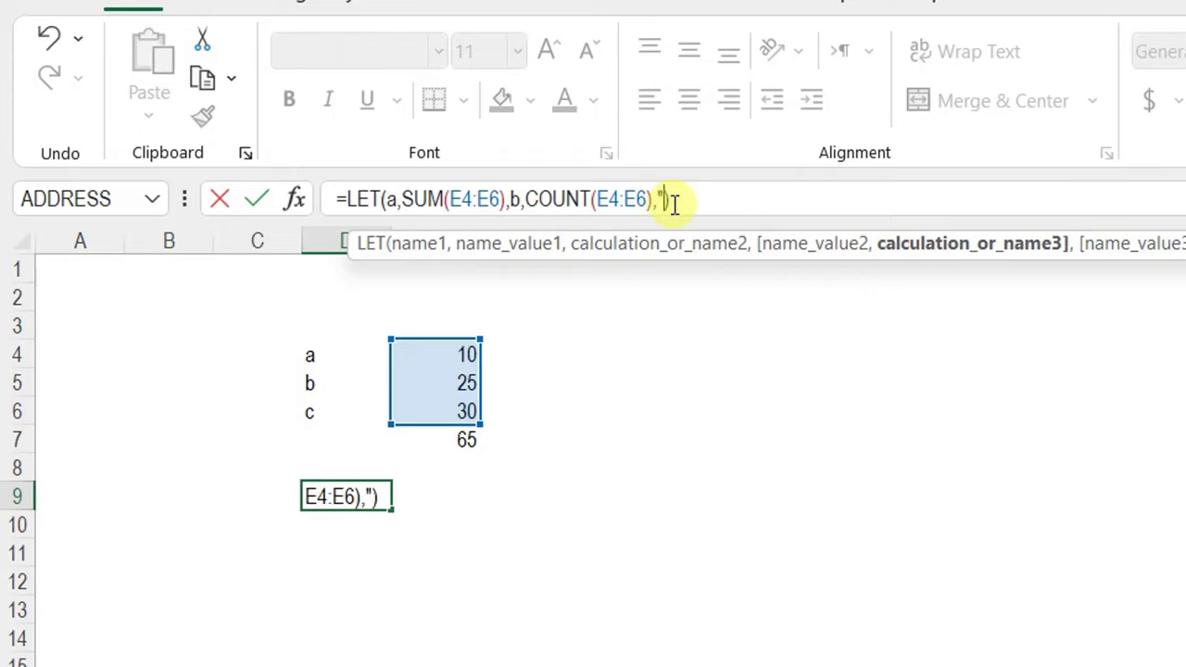
pyautogui.write('oth')
pyautogui.press('BackSpace')
pyautogui.press('BackSpace')
pyautogui.write('oth')
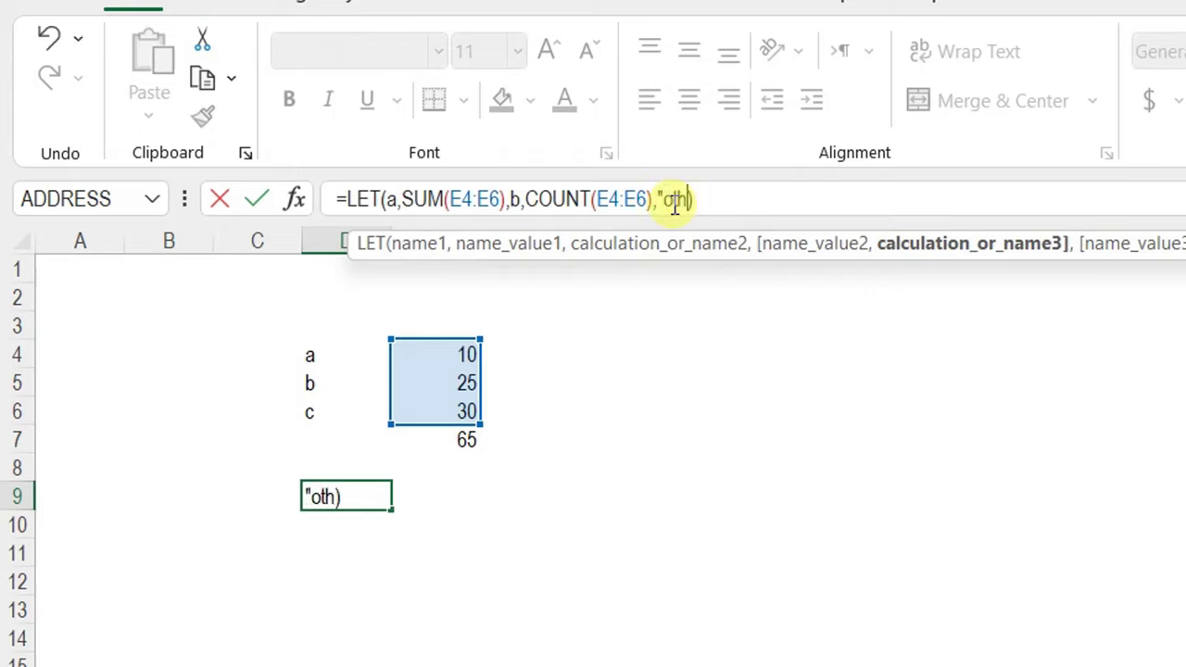
pyautogui.write('er"')
pyautogui.press('Return')
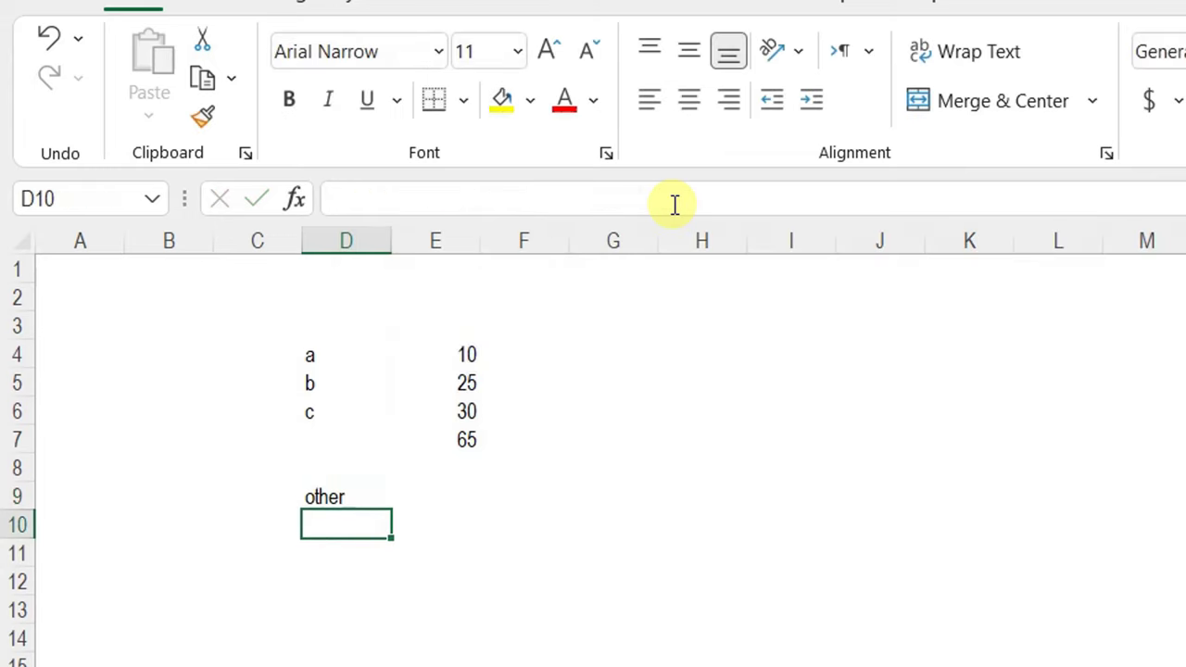
# Step: Replace the "other" text in the D9 LET formula with the name a as its calculation and enter it
pyautogui.press('Up')
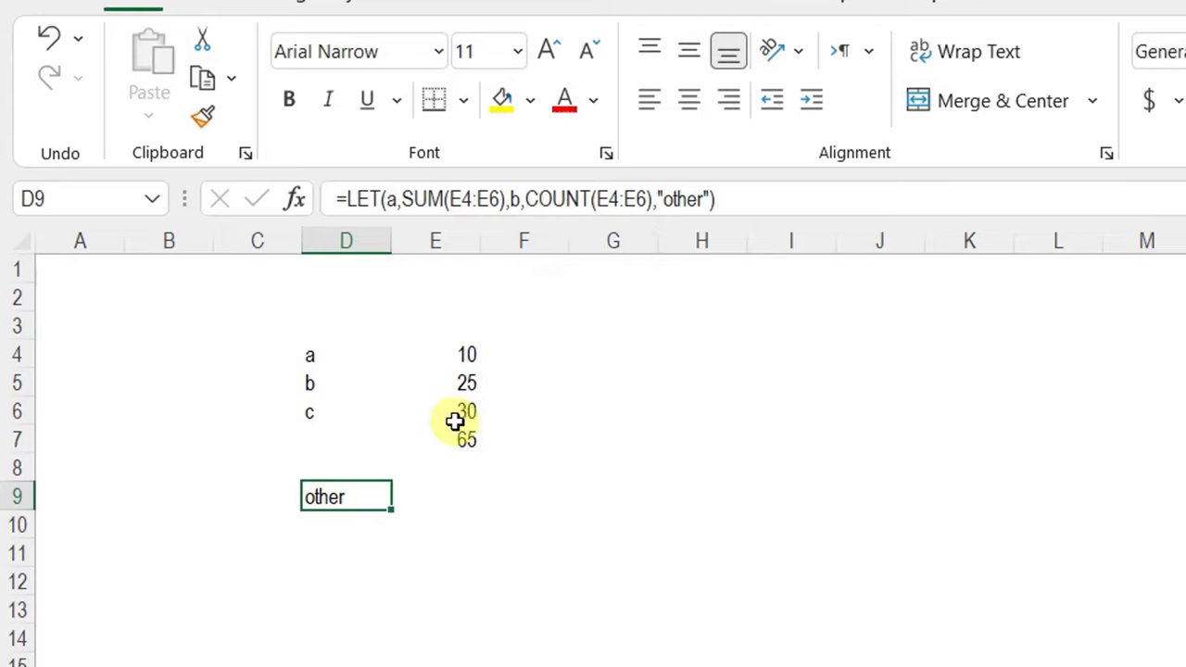
pyautogui.moveTo(657, 199); pyautogui.dragTo(710, 200)
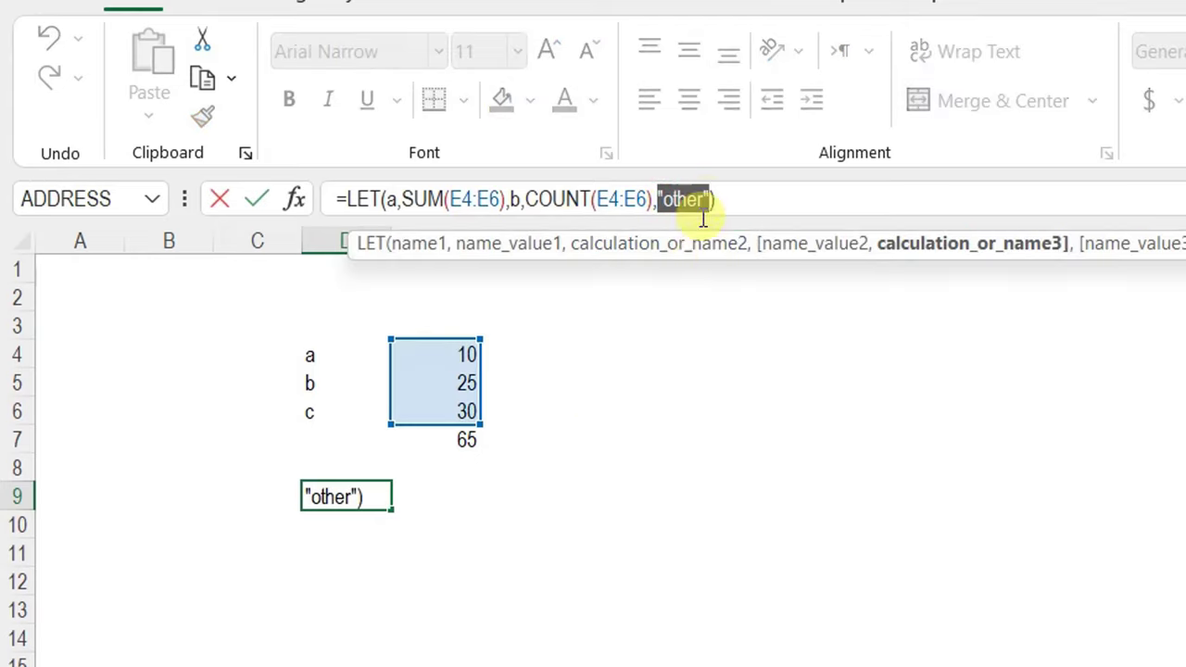
pyautogui.write('a')
pyautogui.press('Return')
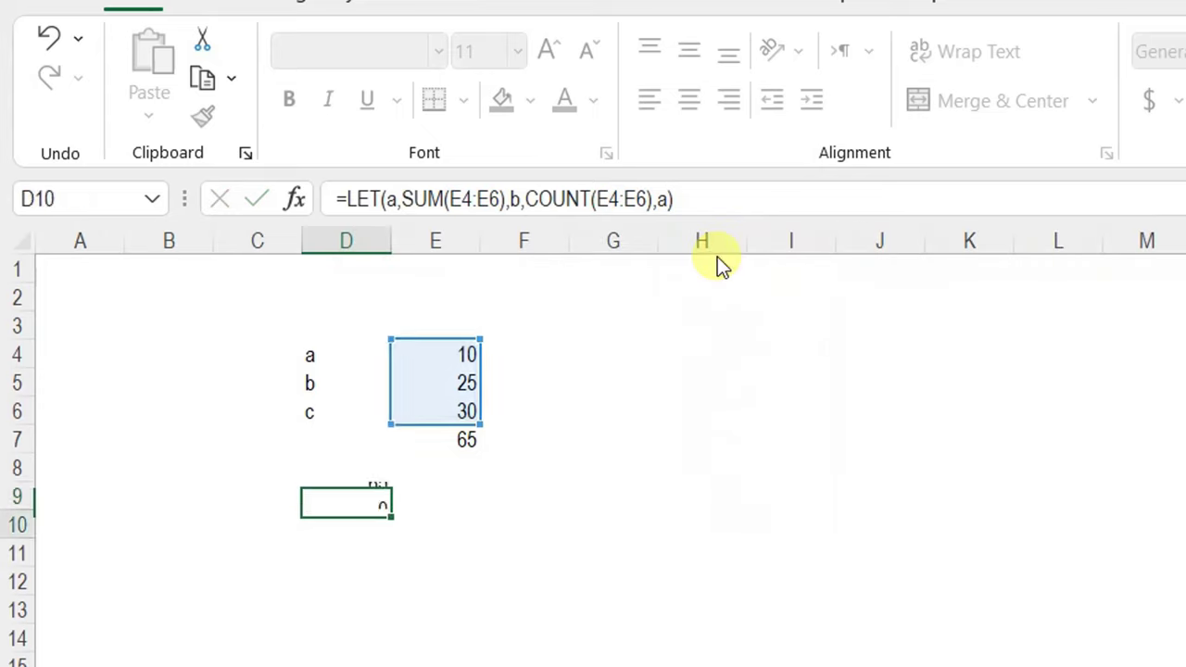
# Step: Change the final calculation of the D9 LET formula to the name b and enter it
pyautogui.press('Up')
pyautogui.doubleClick(663, 200)
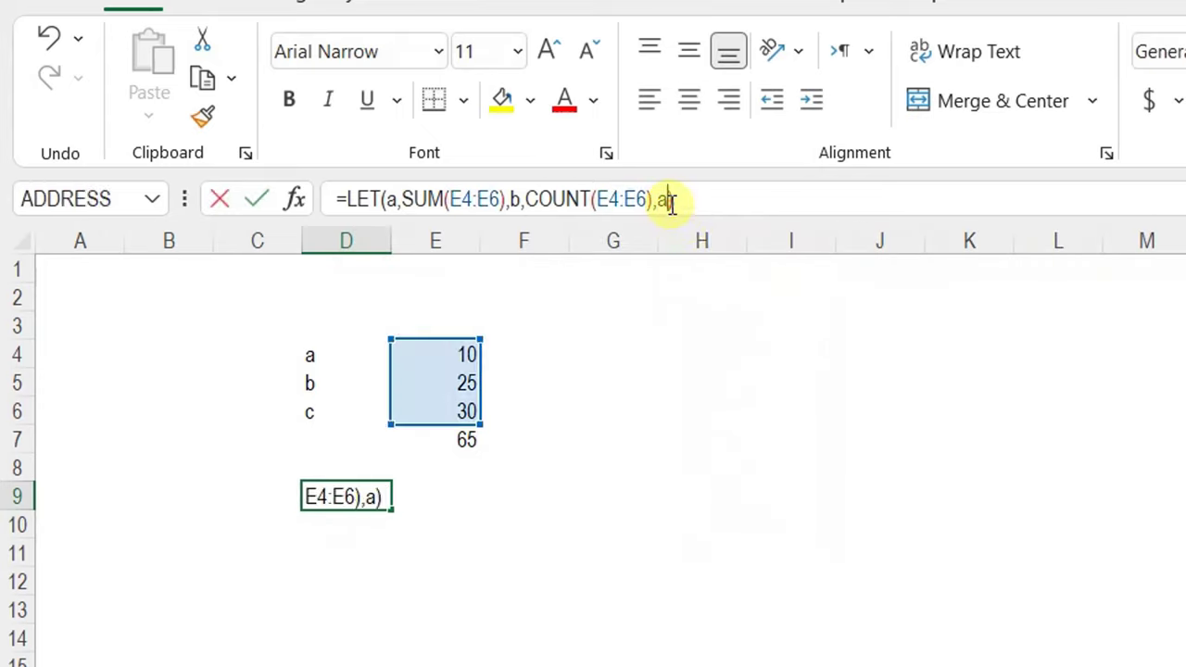
pyautogui.write('b')
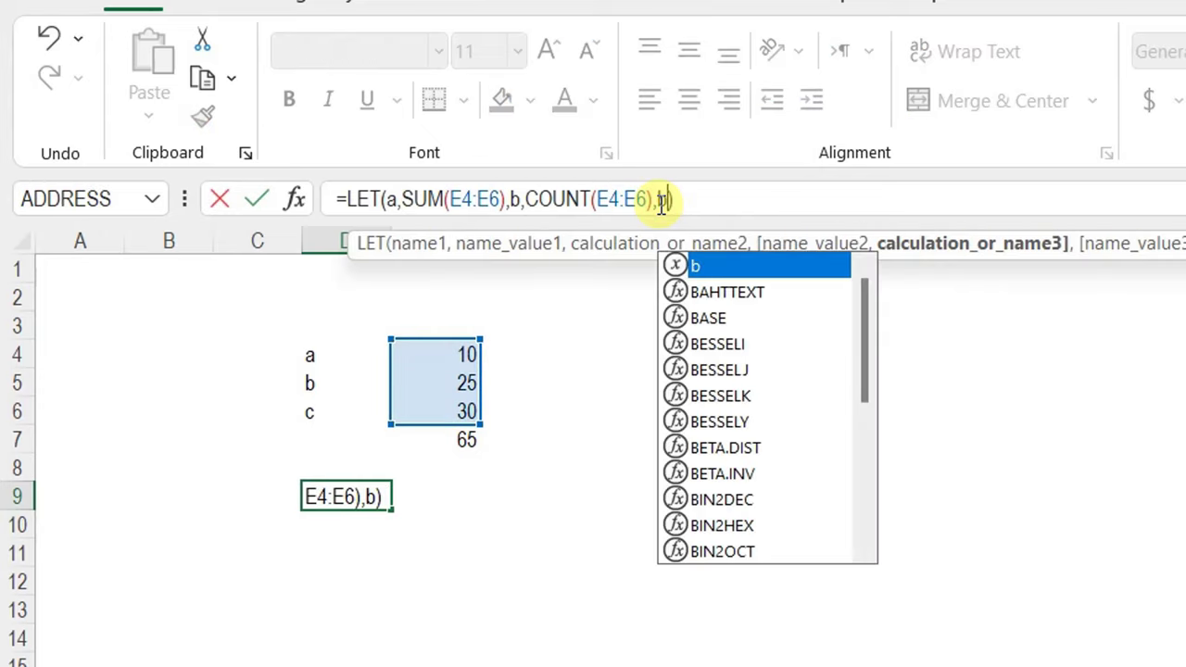
pyautogui.press('Return')
pyautogui.press('Up')
pyautogui.click(662, 200)
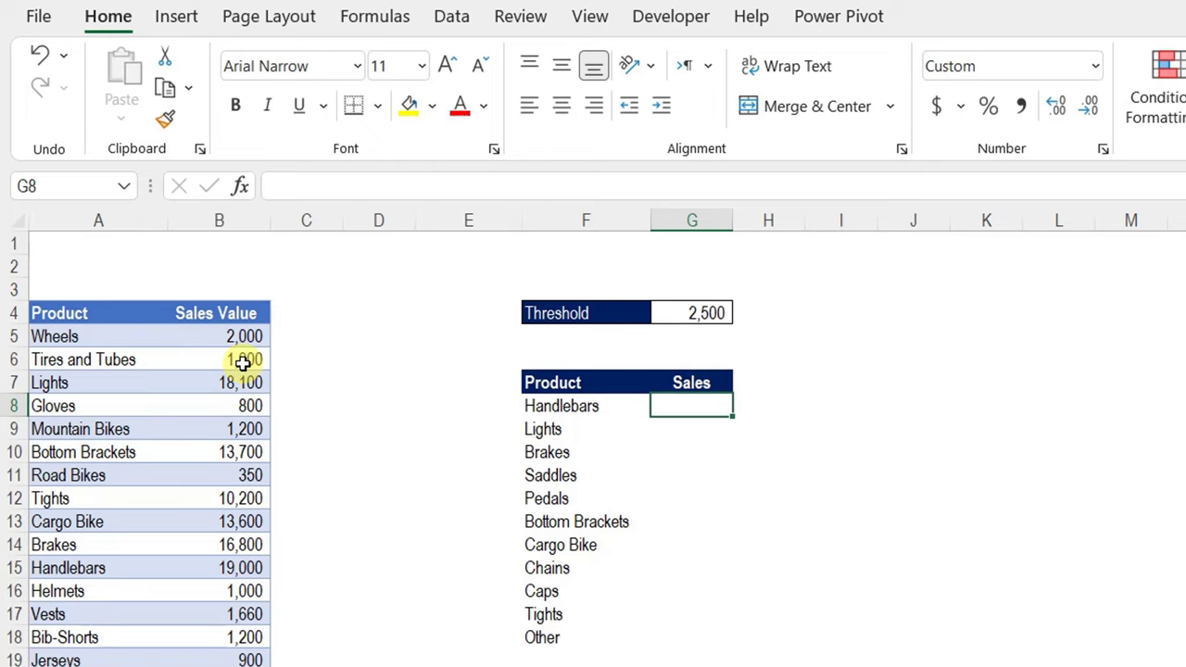
# Step: Start a LET formula in G8 of the product sales sheet with TOP as its first name
pyautogui.write('=let')
pyautogui.press('Tab')
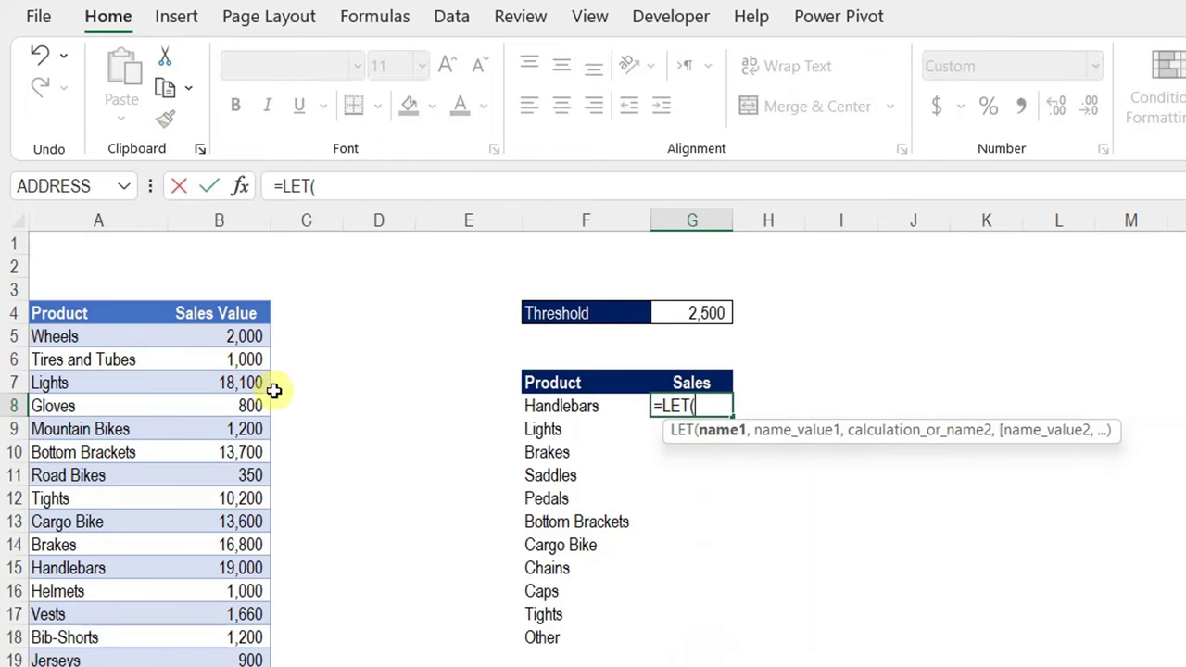
pyautogui.write('T')
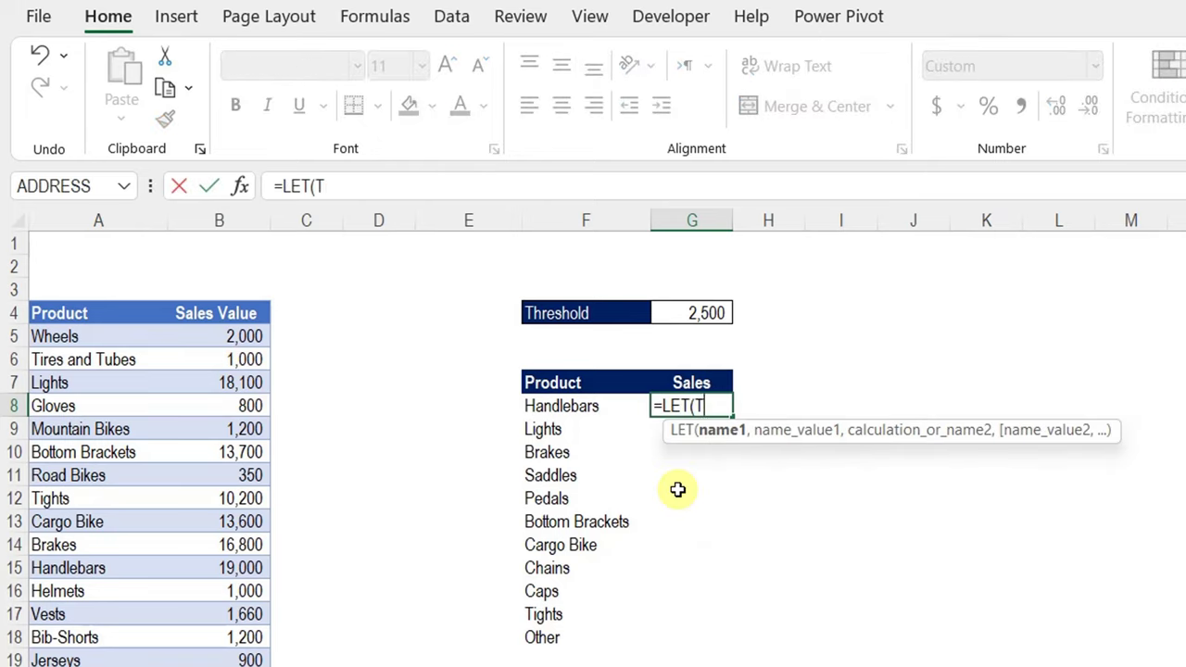
pyautogui.write('OP,')
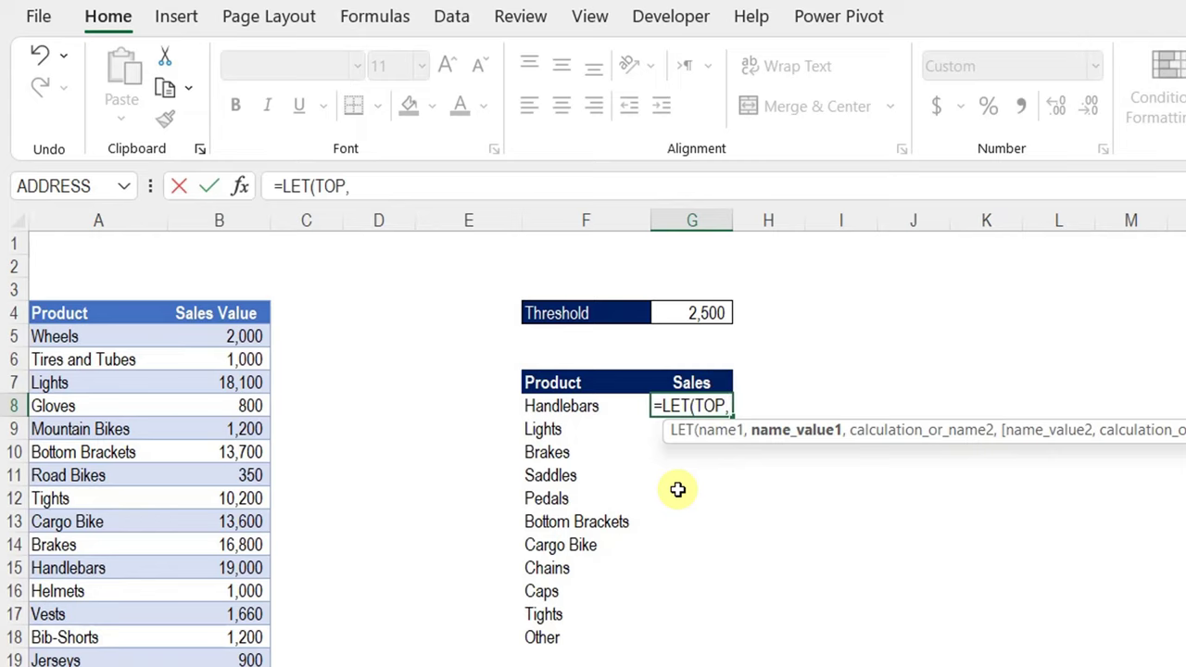
# Step: Define TOP in the G8 formula as the SalesByProduct Sales Value column filtered to Sales Value greater than G4
pyautogui.write('FI')
pyautogui.press('Tab')
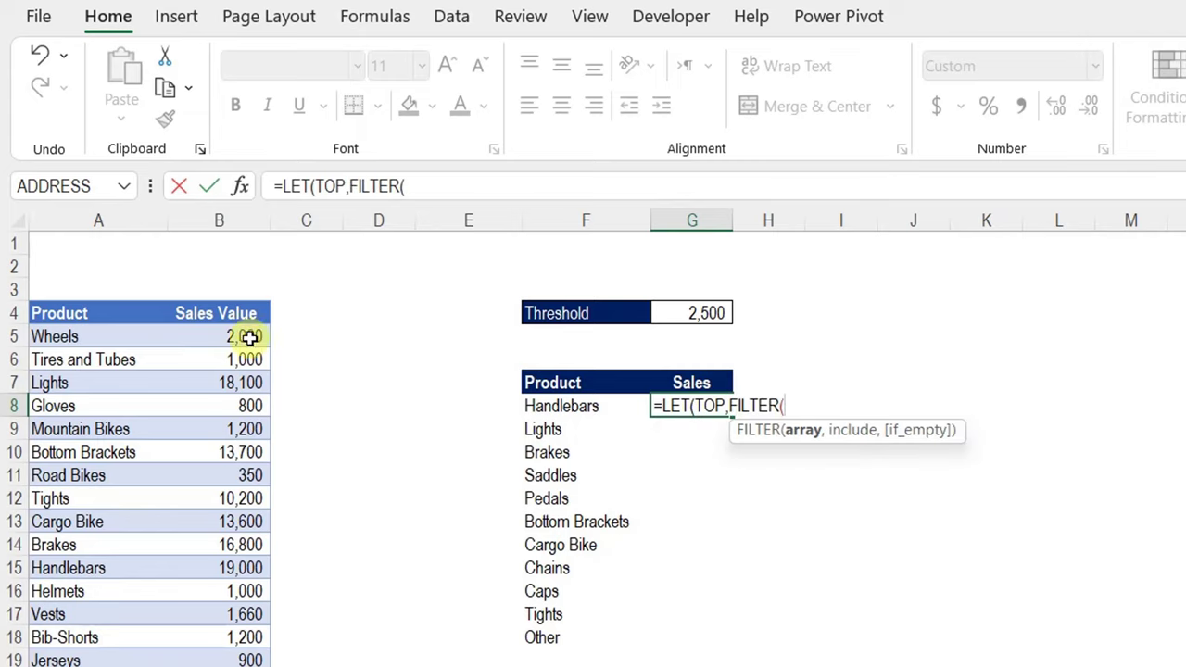
pyautogui.click(227, 297)
pyautogui.write(',')
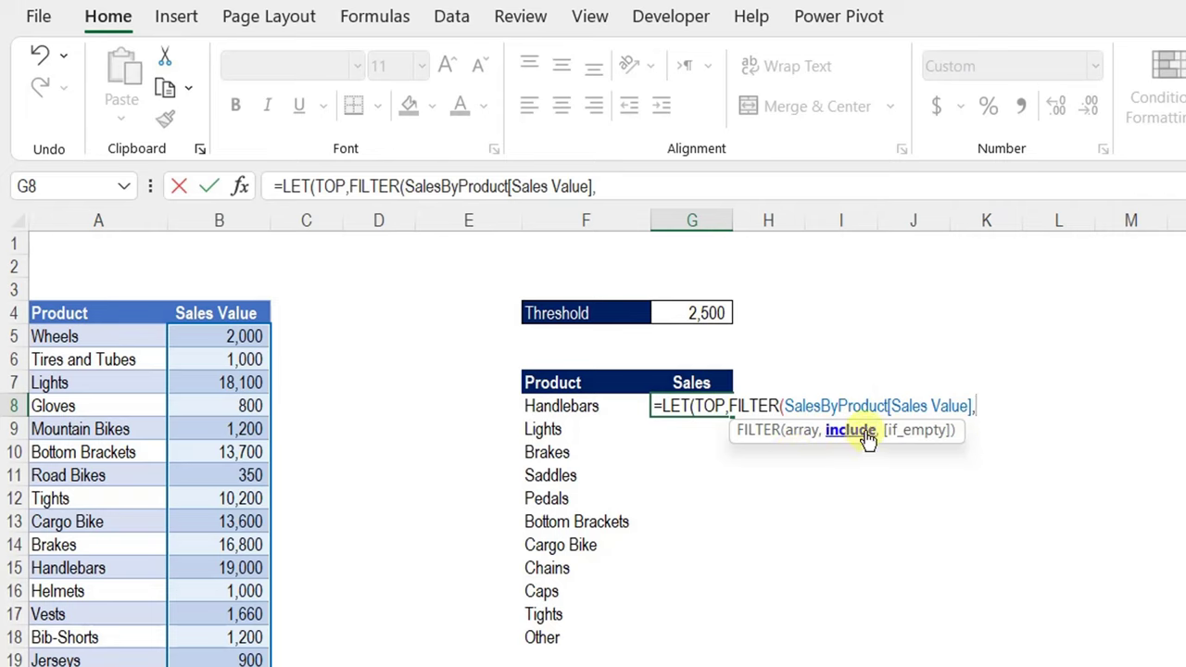
pyautogui.click(228, 300)
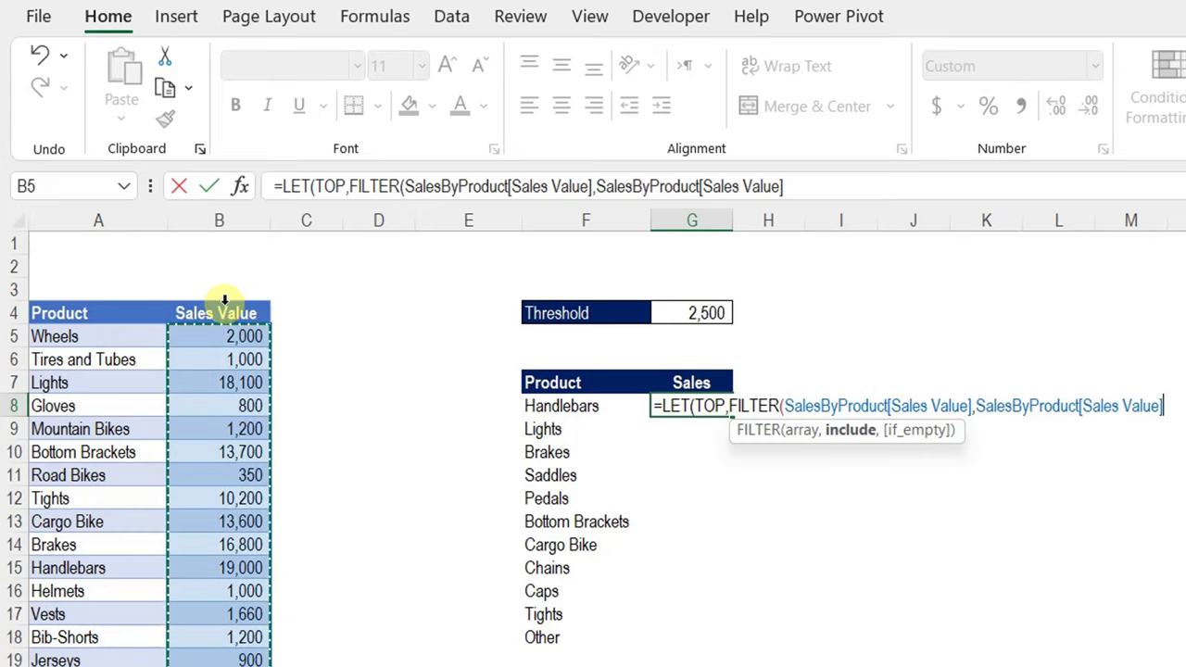
pyautogui.write('>')
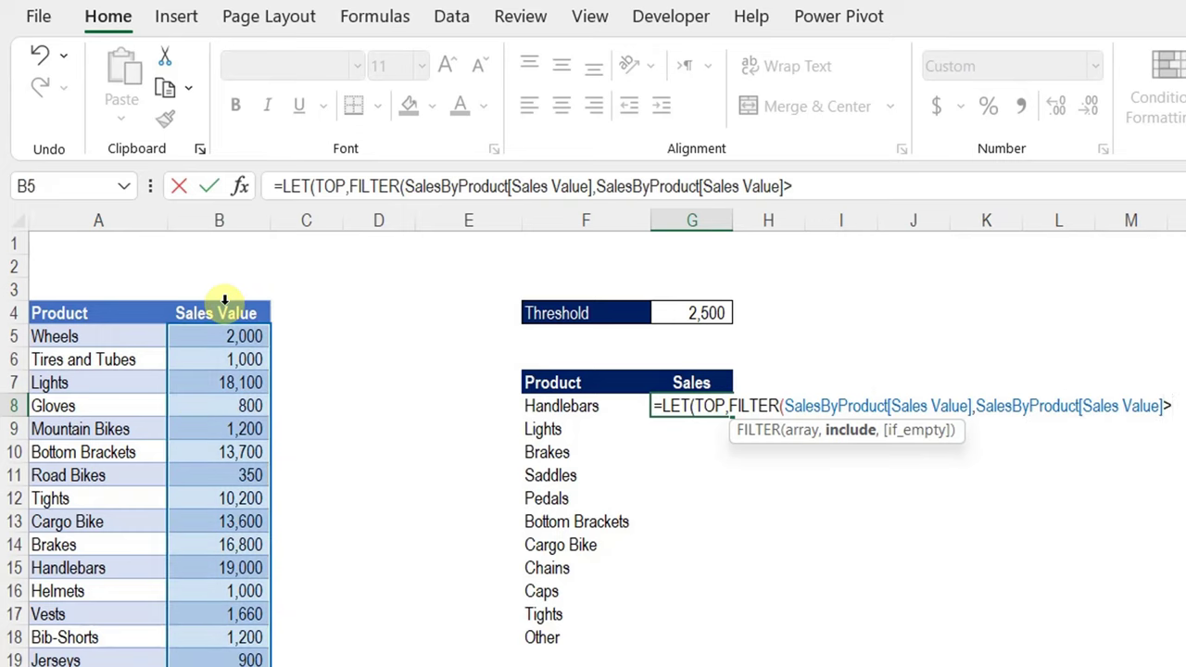
pyautogui.click(686, 314)
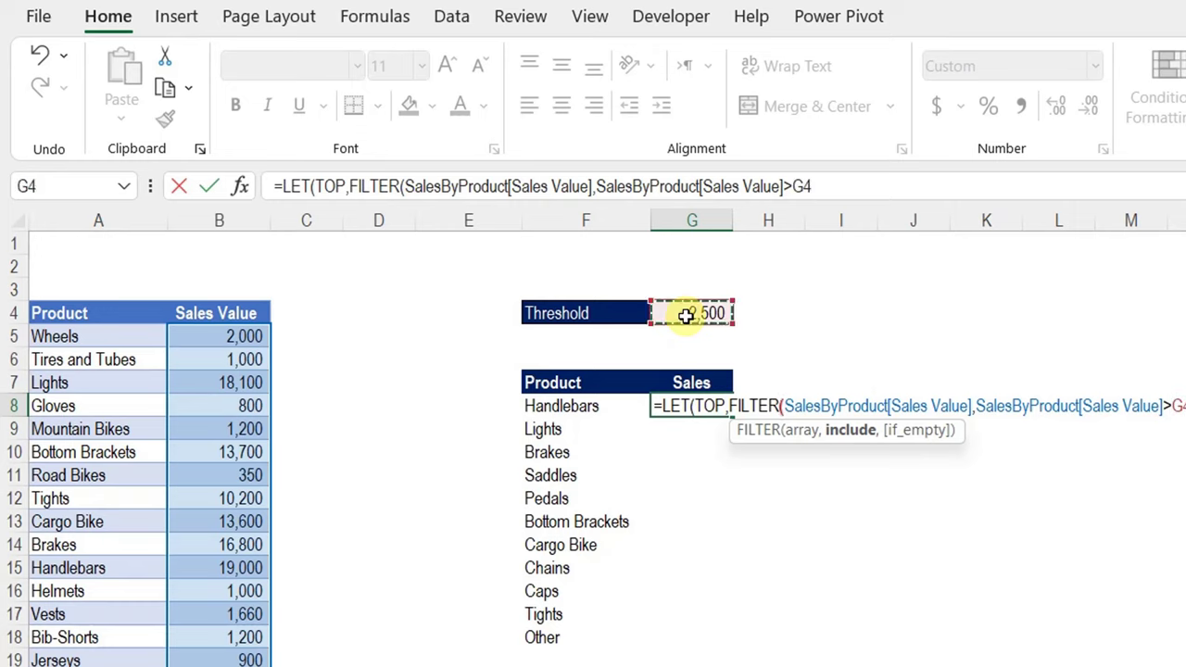
pyautogui.write(')')
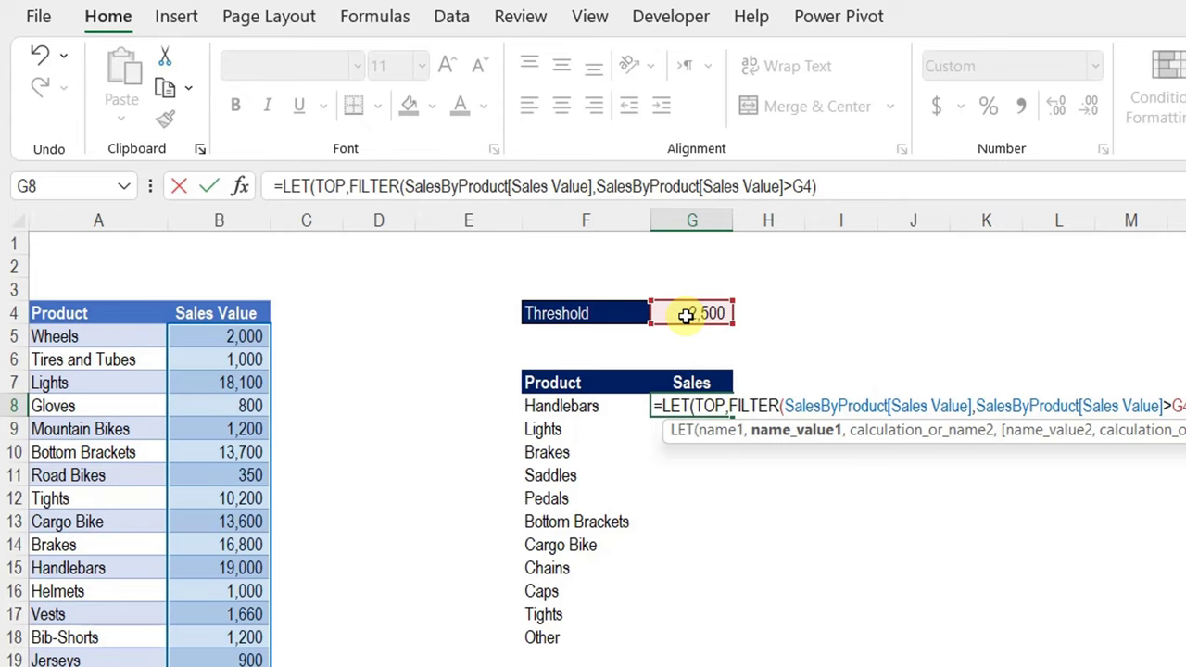
pyautogui.write(',')
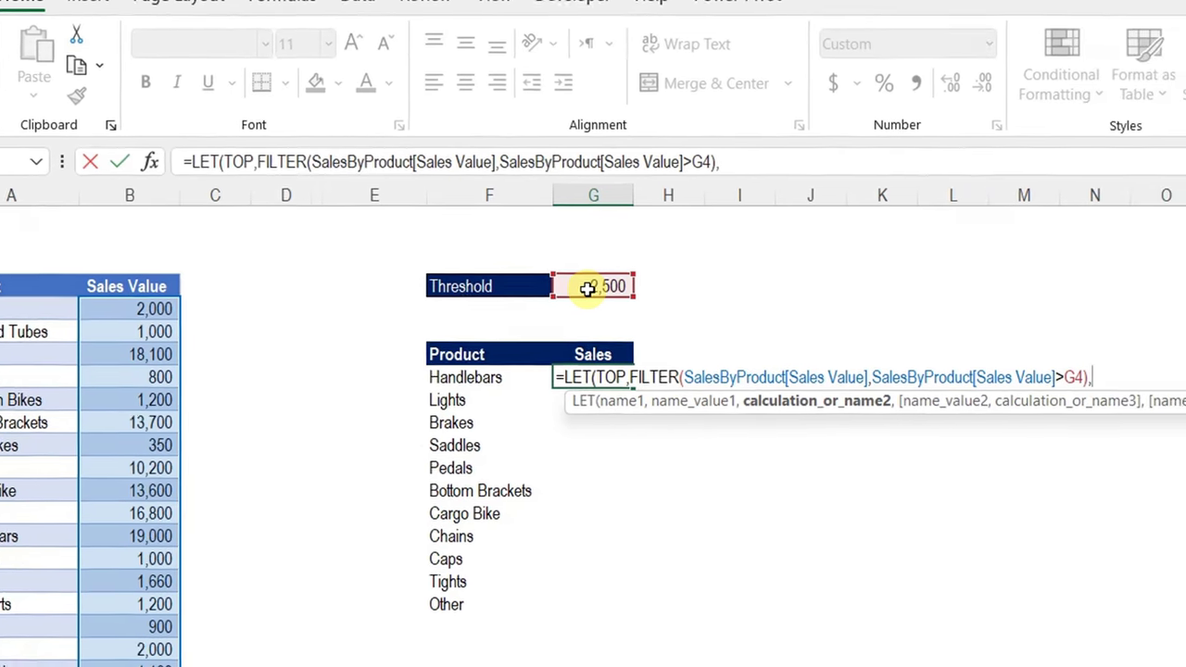
# Step: Complete the G8 LET formula with TOP as its calculation and enter it
pyautogui.write('TOp')
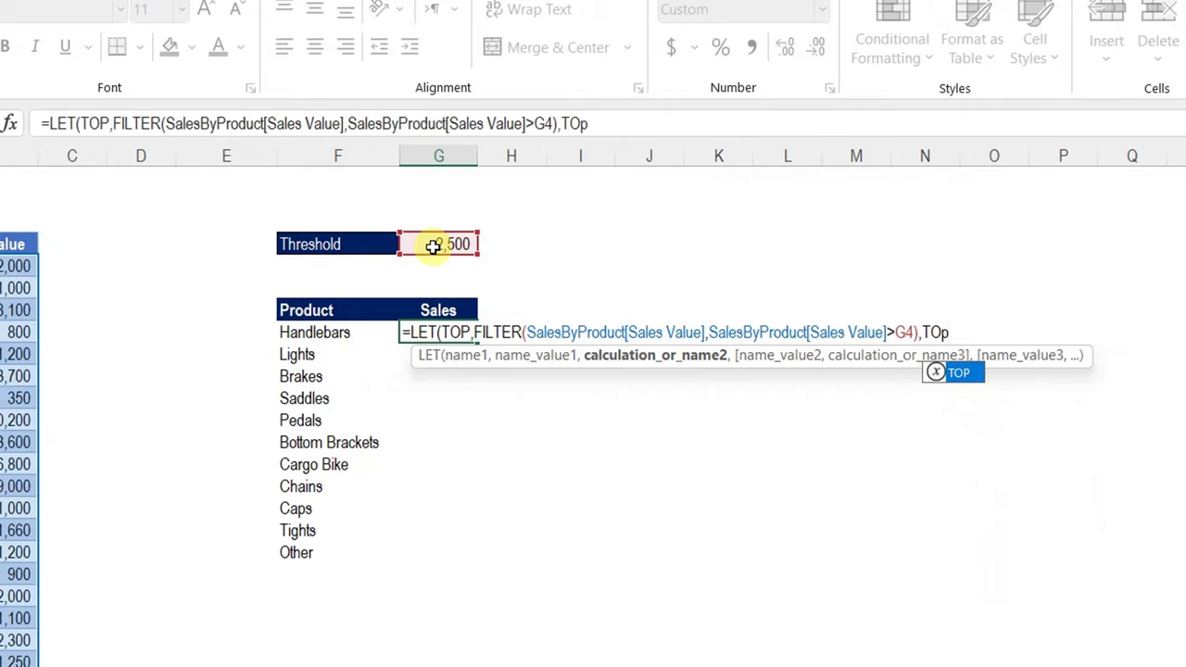
pyautogui.press('BackSpace')
pyautogui.write('P')
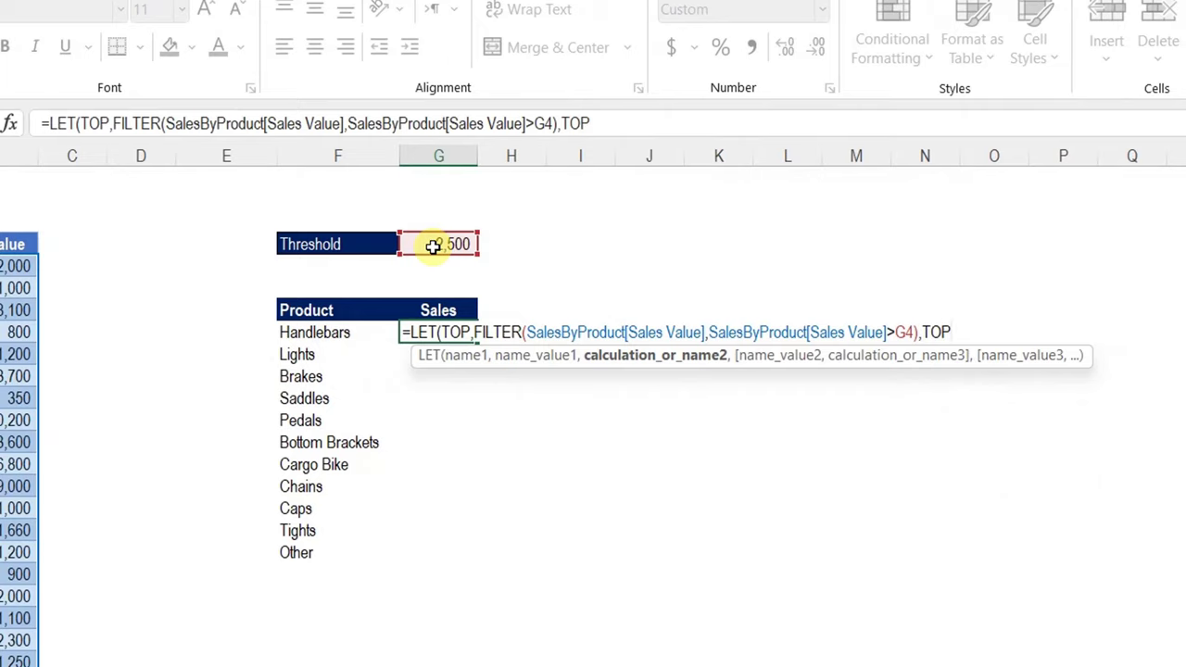
pyautogui.write(')')
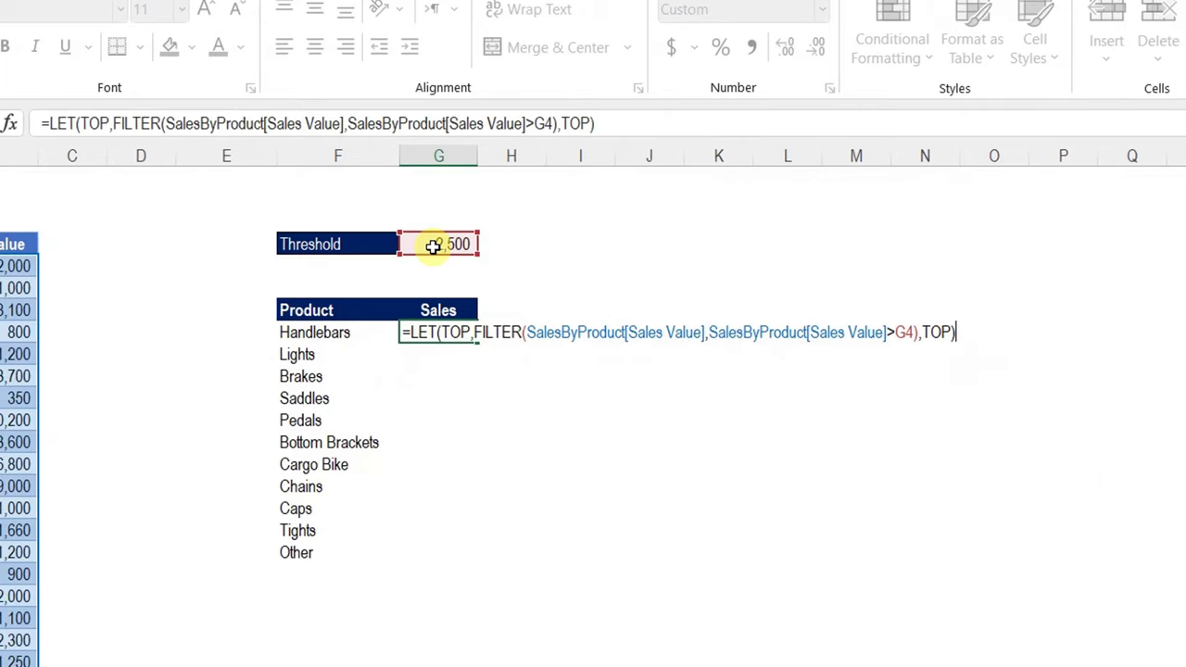
pyautogui.press('Return')
pyautogui.press('Up')
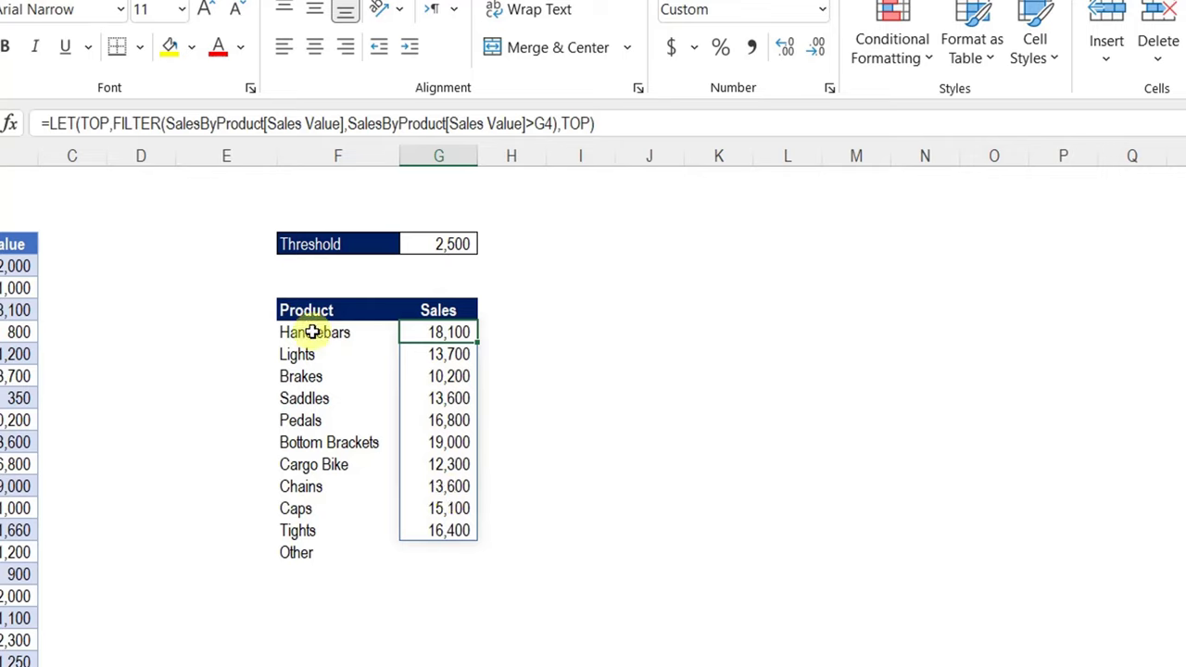
# Step: Wrap the FILTER that defines TOP in the G8 LET formula in a SORT function as its array
pyautogui.moveTo(312, 332)
pyautogui.mouseDown()
pyautogui.moveTo(305, 519)
pyautogui.moveTo(325, 340)
pyautogui.mouseUp()
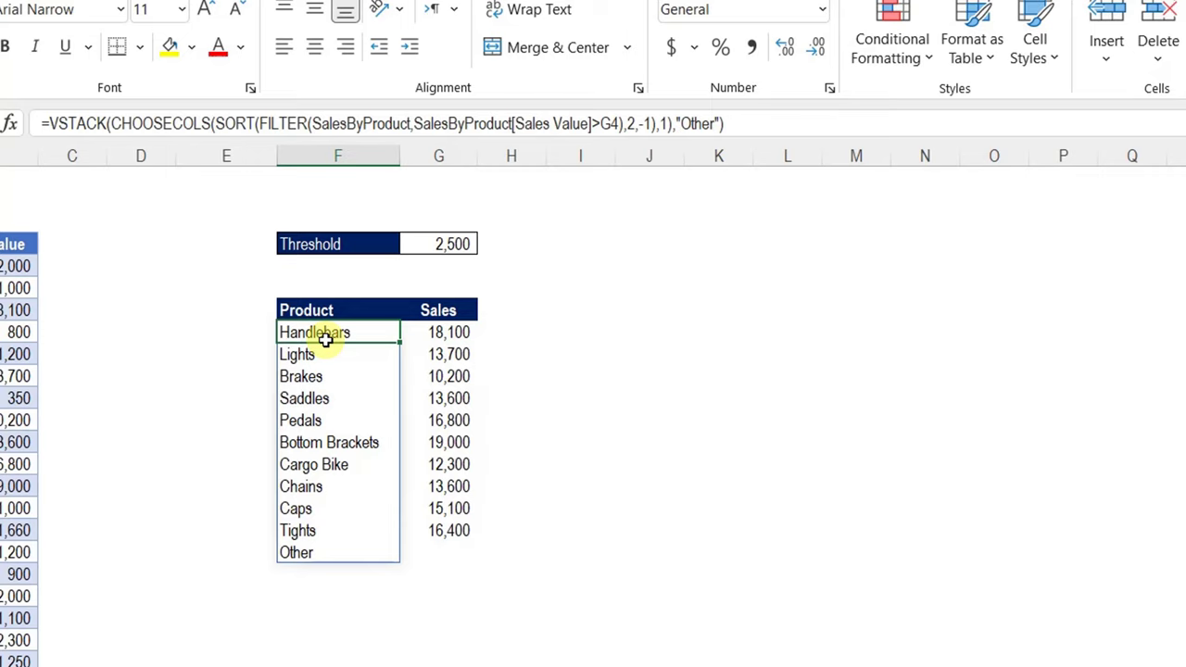
pyautogui.click(435, 332)
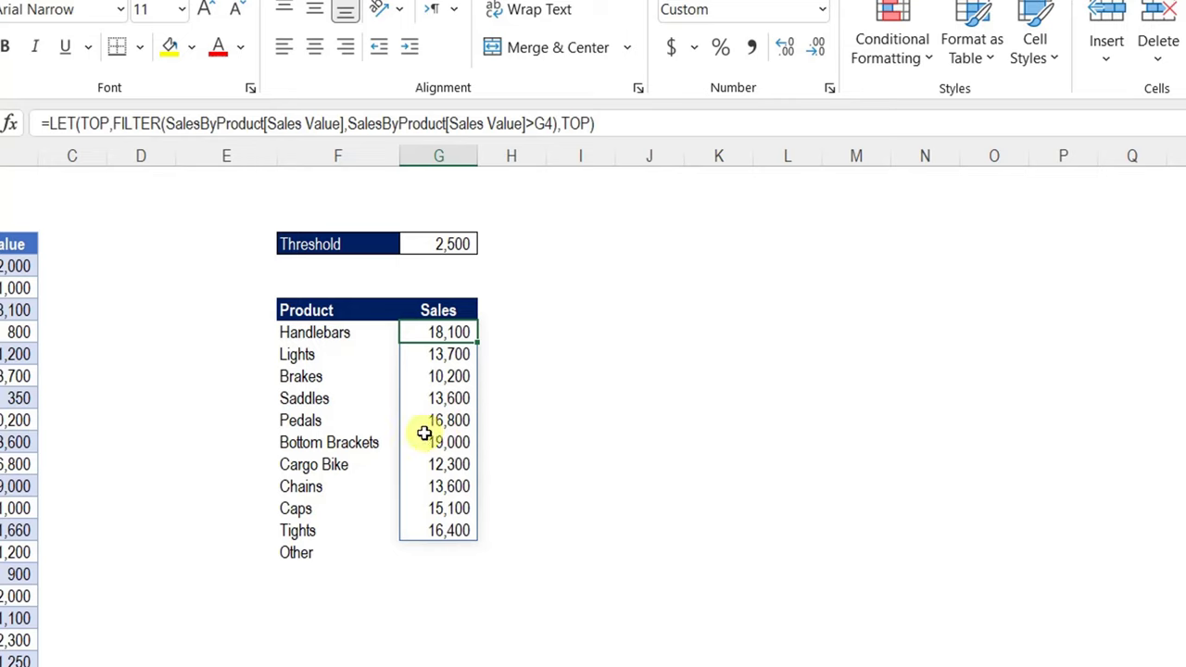
pyautogui.click(113, 123)
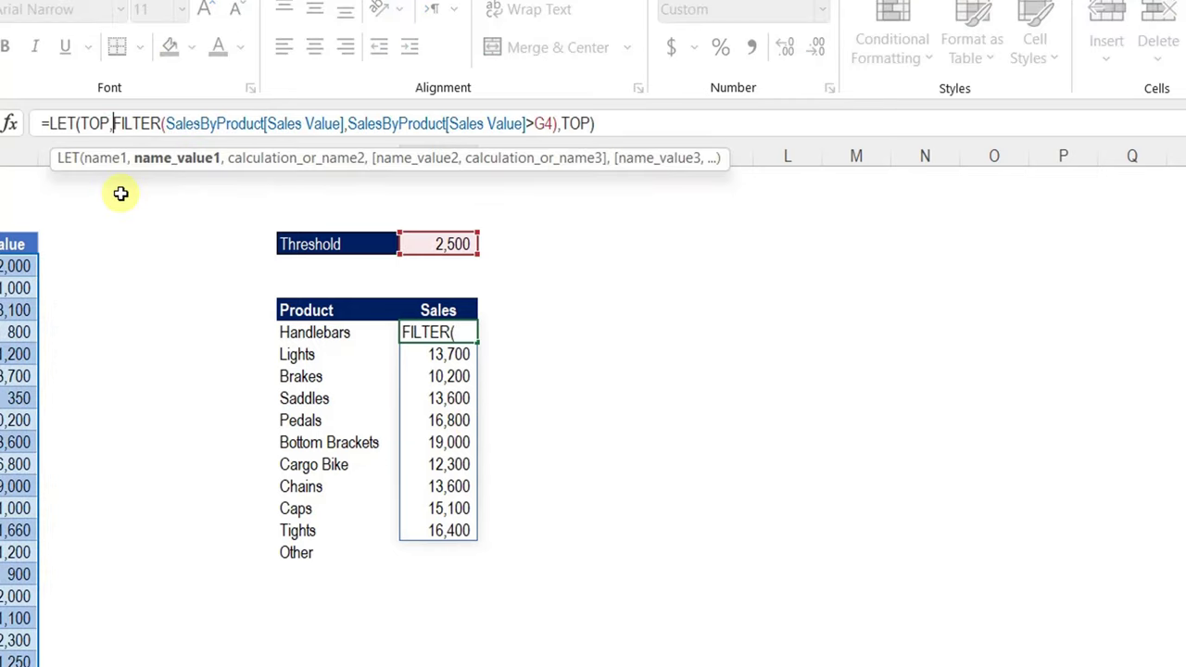
pyautogui.write('SORT(')
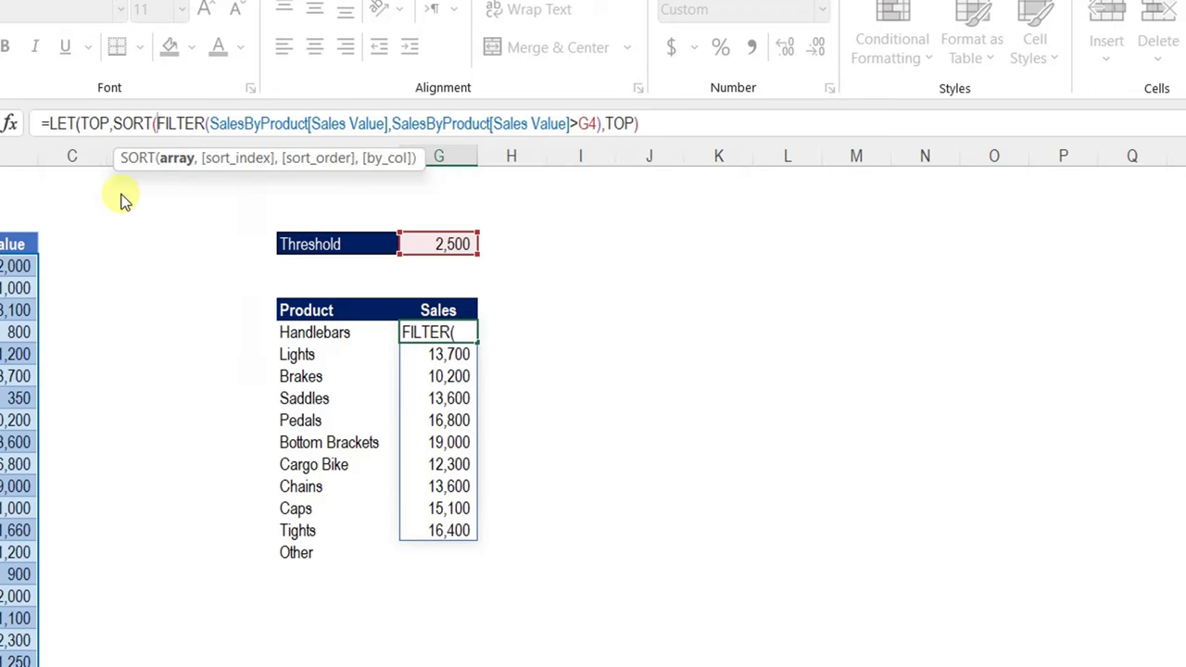
pyautogui.click(175, 164)
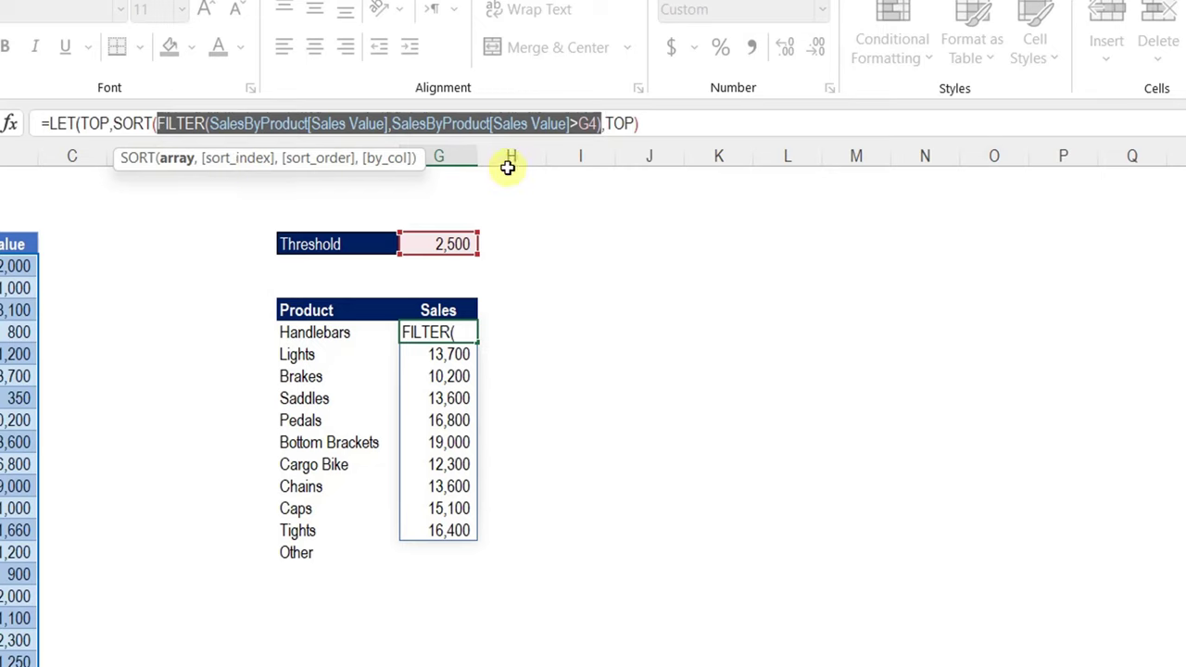
pyautogui.click(601, 124)
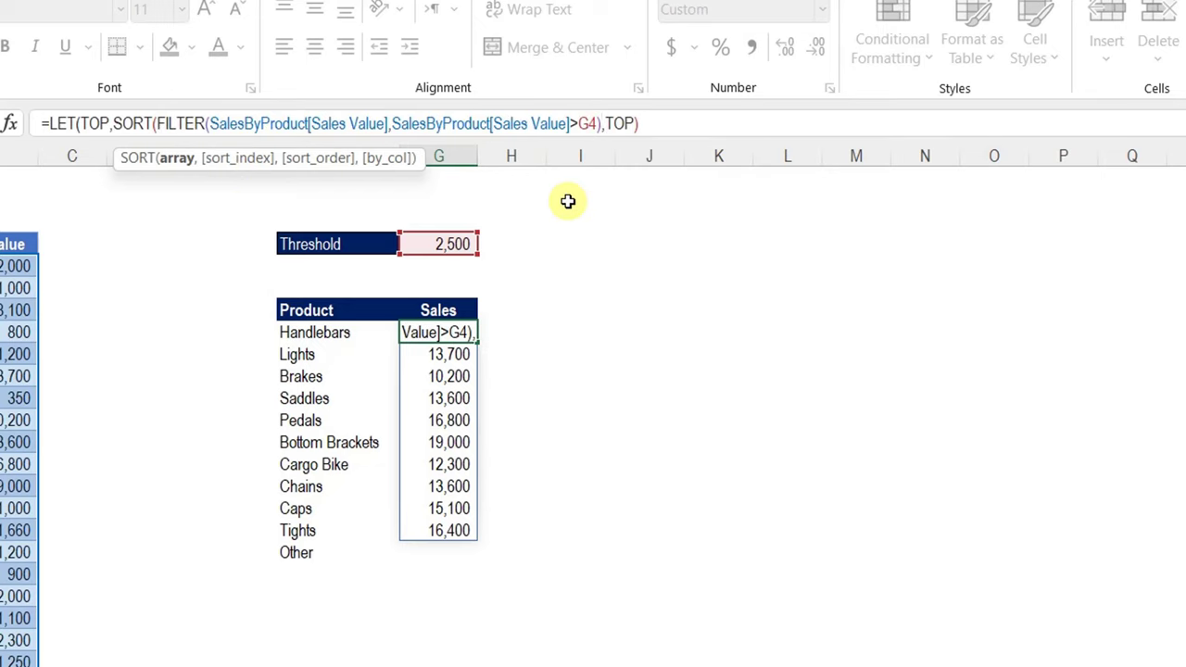
# Step: Leave the SORT index empty, set the sort order to -1 (Descending), and enter the G8 formula
pyautogui.write(',')
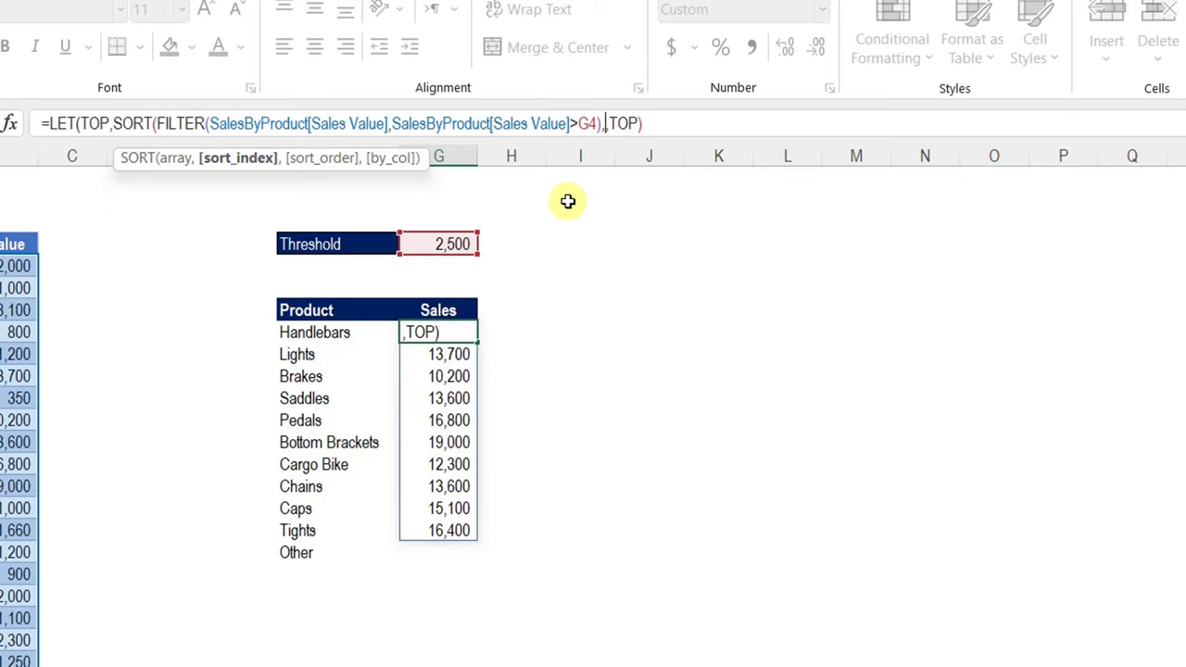
pyautogui.write(',')
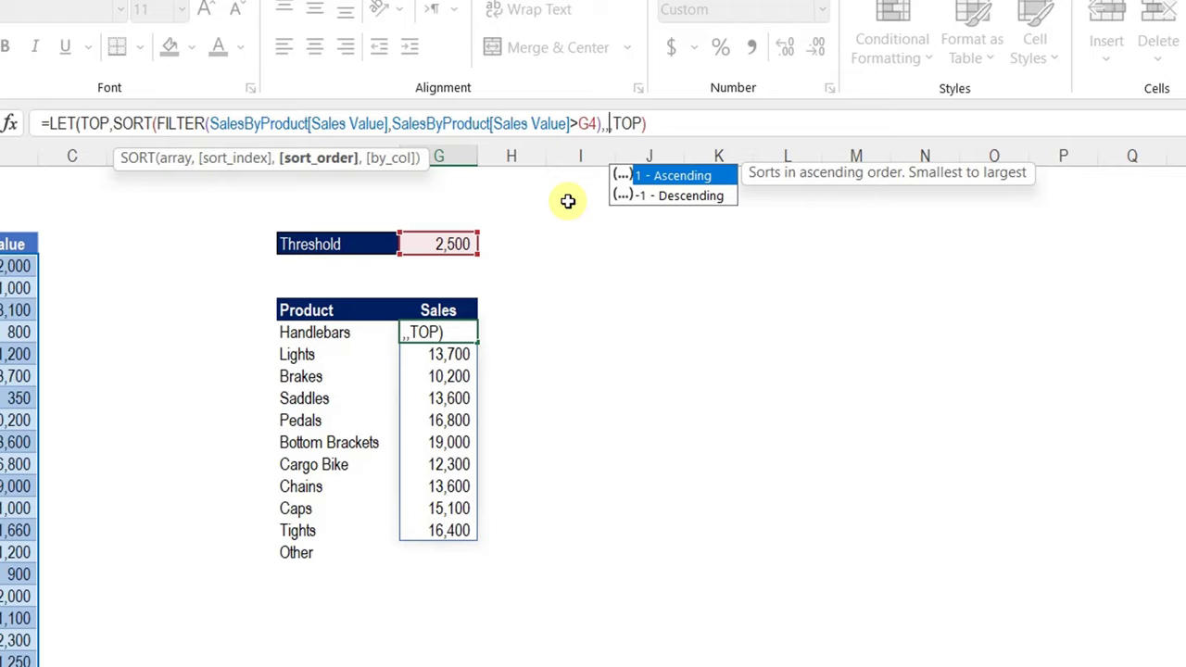
pyautogui.press('Down')
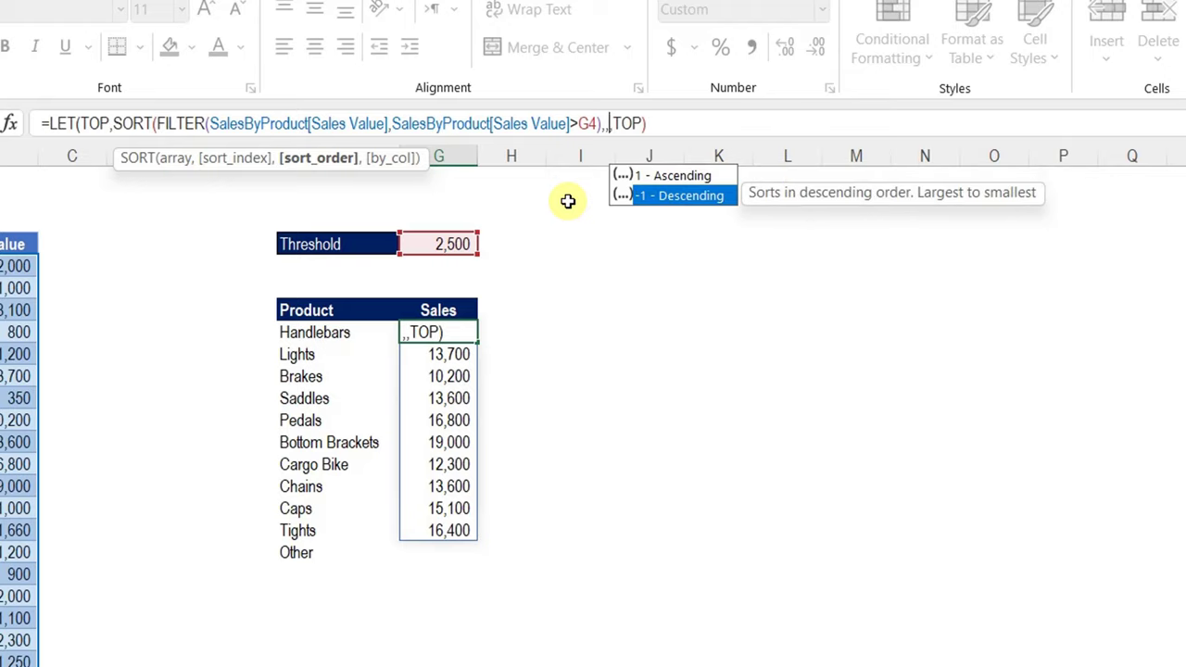
pyautogui.press('Tab')
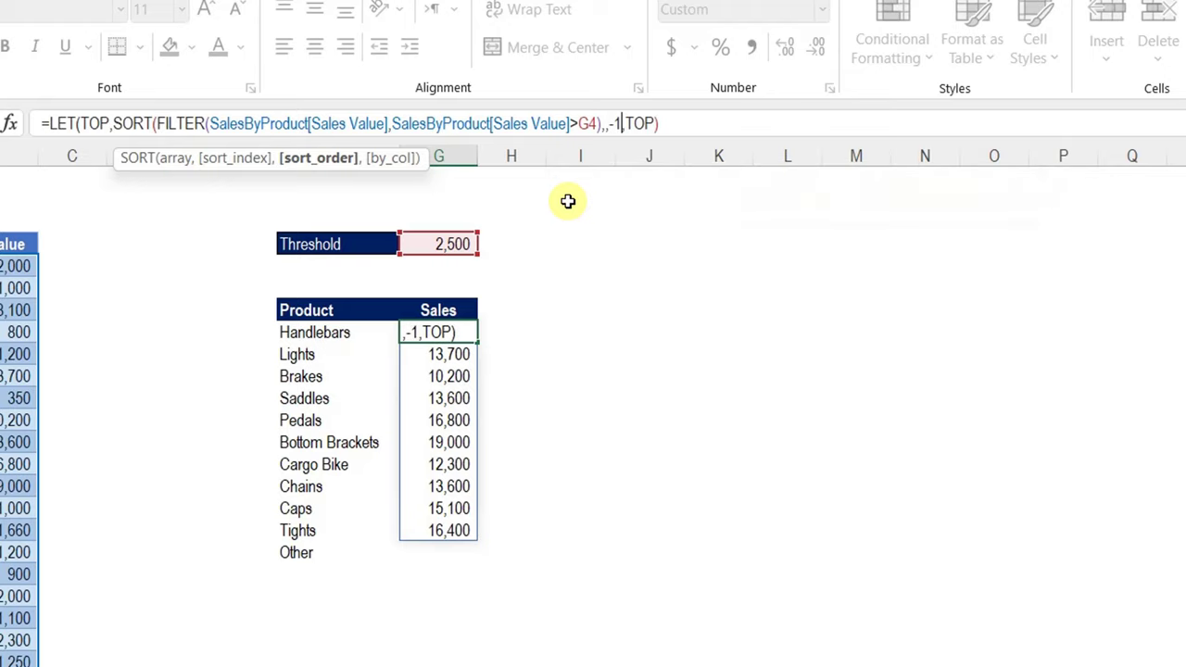
pyautogui.write(')')
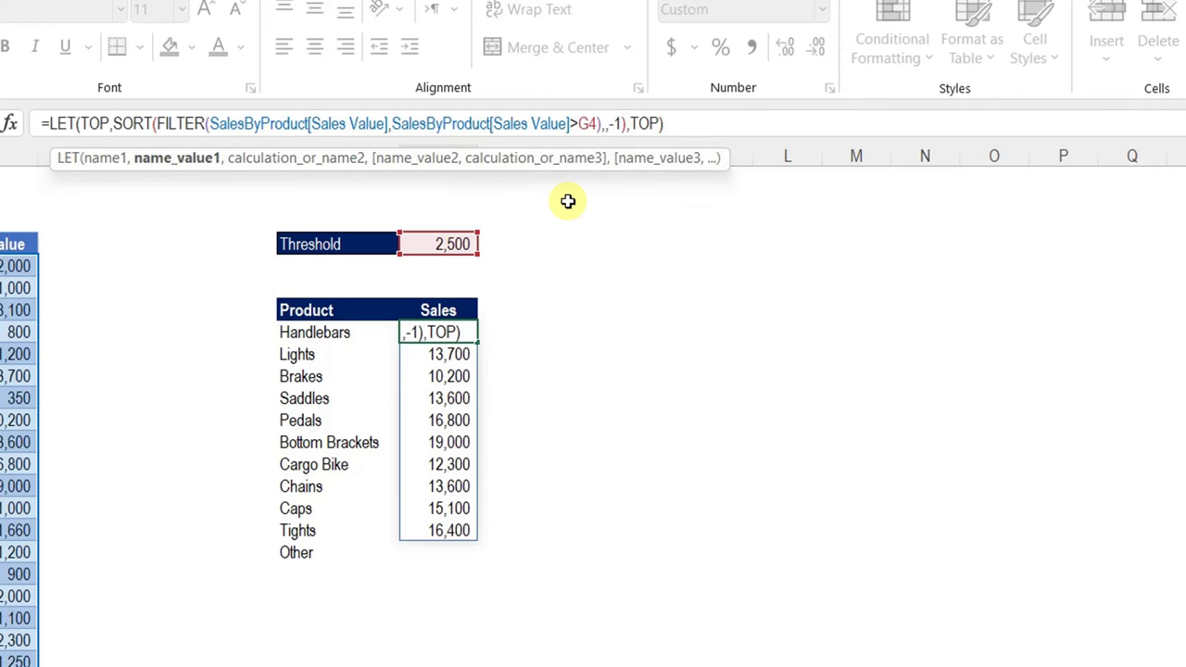
pyautogui.hotkey('ctrl', 'Return')
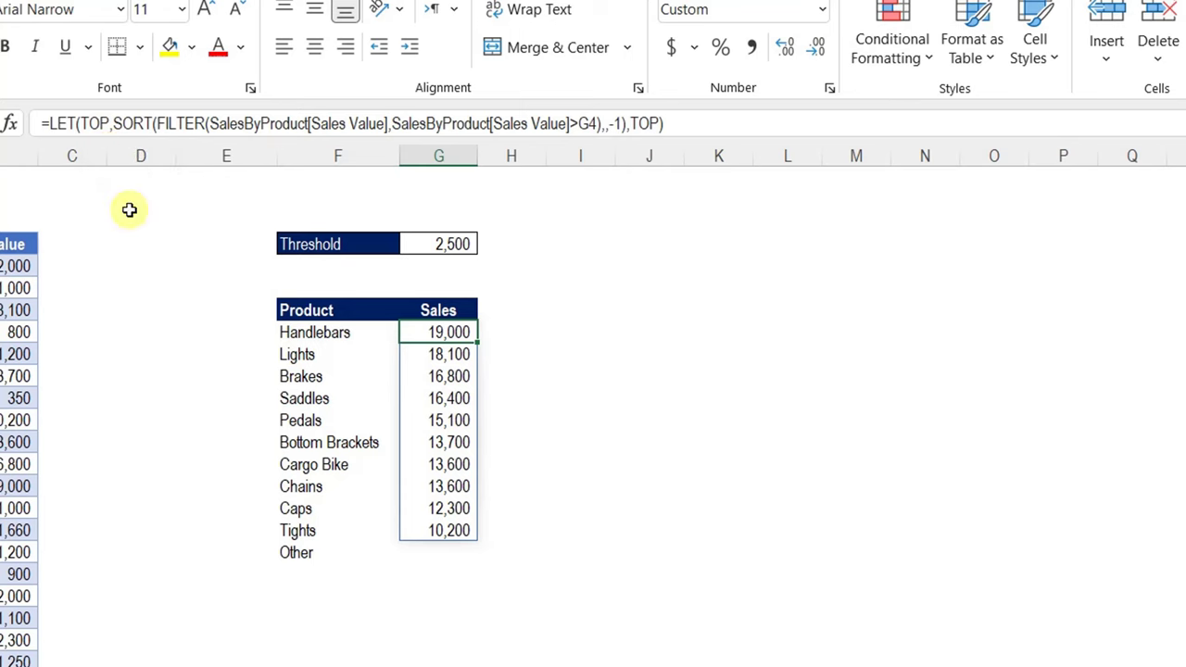
# Step: Examine the value assigned to TOP in the G8 formula and the sales cell beside Other
pyautogui.click(95, 123)
pyautogui.click(174, 164)
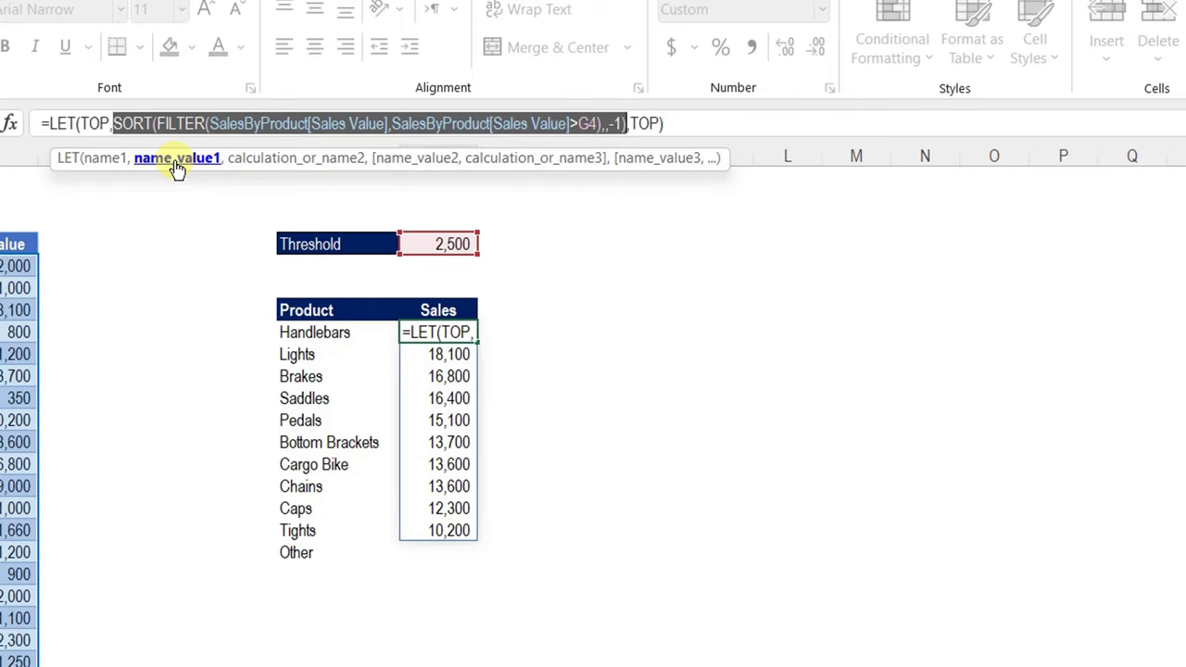
pyautogui.press('Escape')
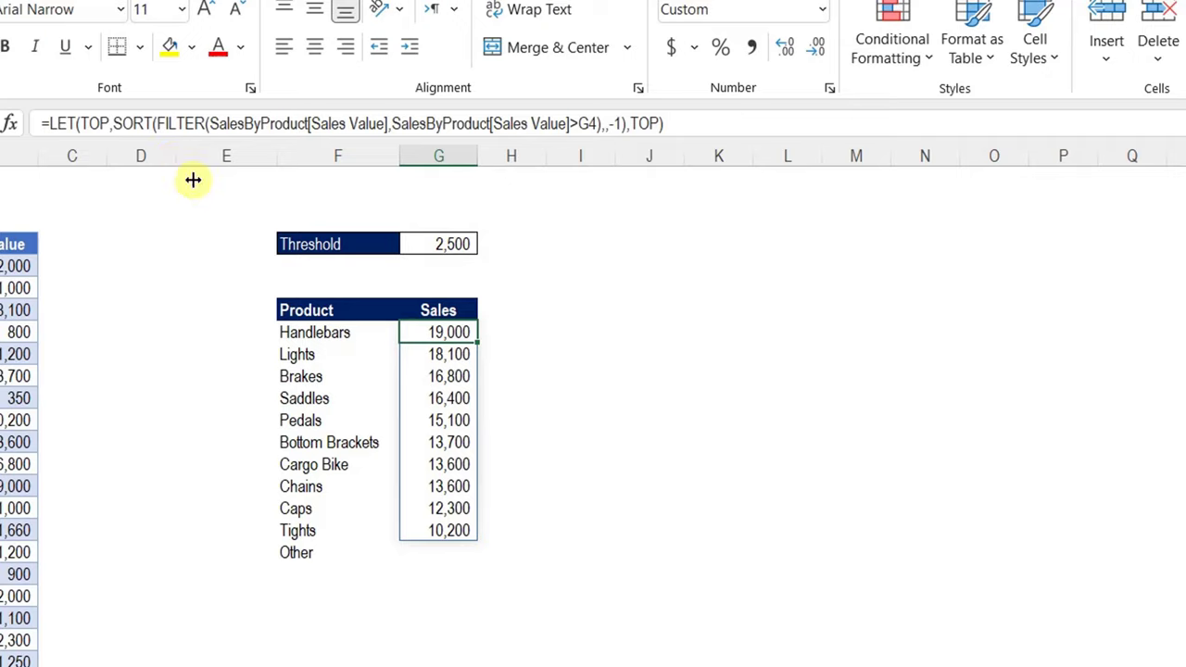
pyautogui.click(422, 552)
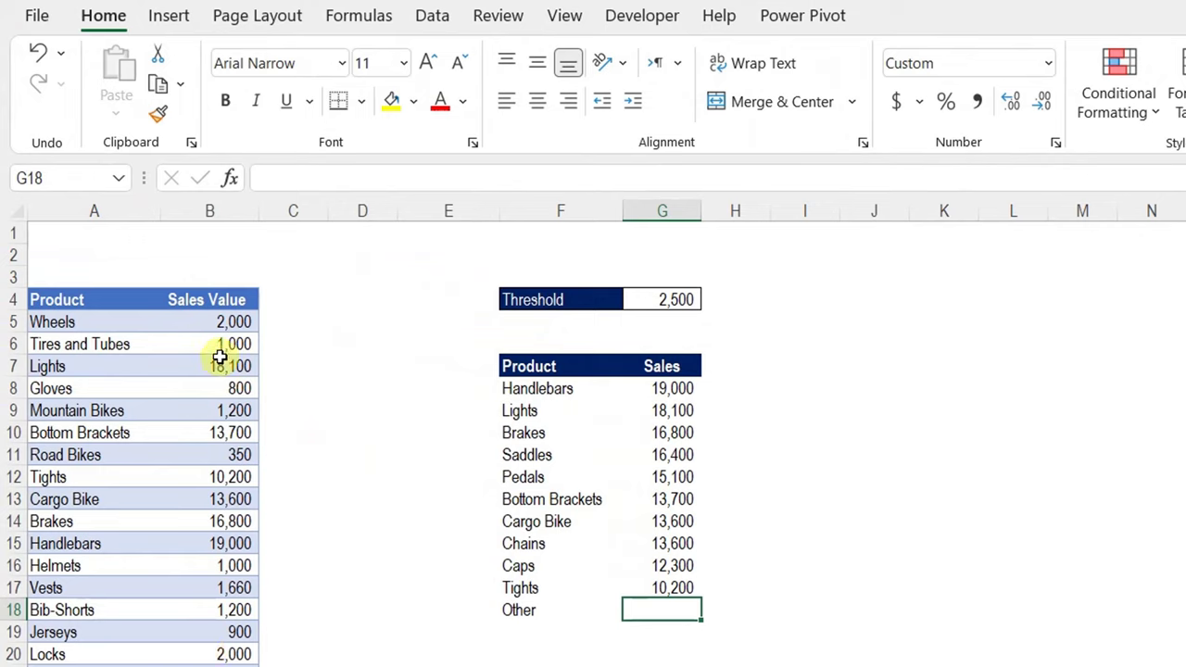
# Step: Replace the final TOP in the G8 LET formula with OTHER as its second name
pyautogui.moveTo(695, 387); pyautogui.dragTo(657, 578)
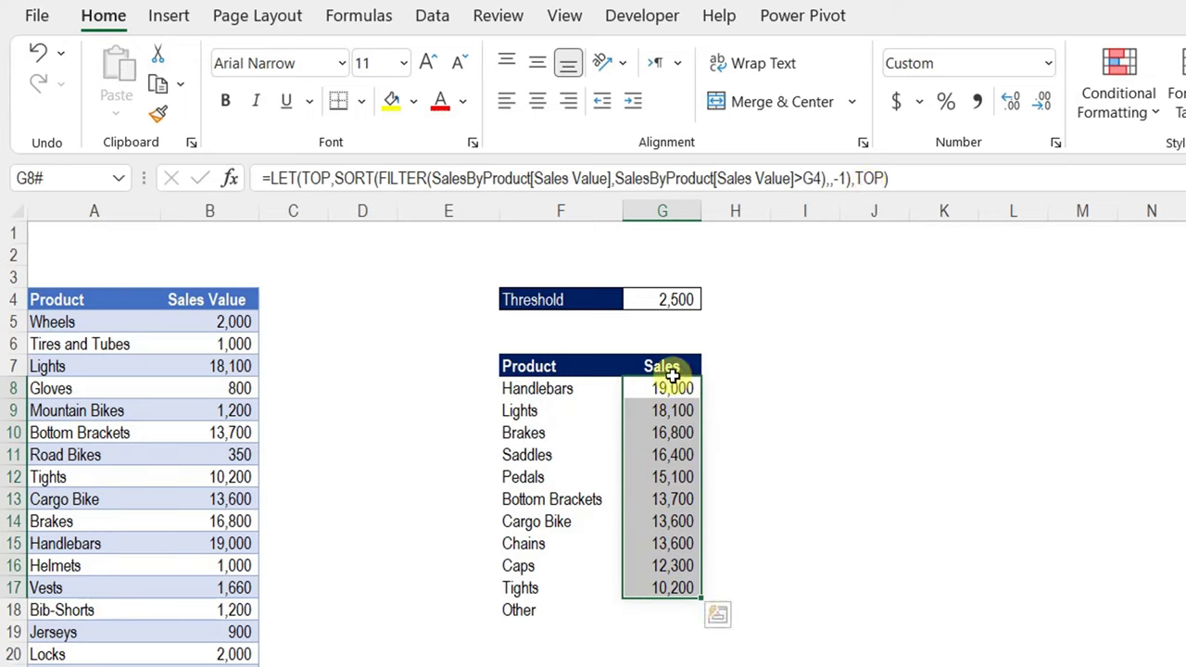
pyautogui.click(751, 178)
pyautogui.doubleClick(876, 179)
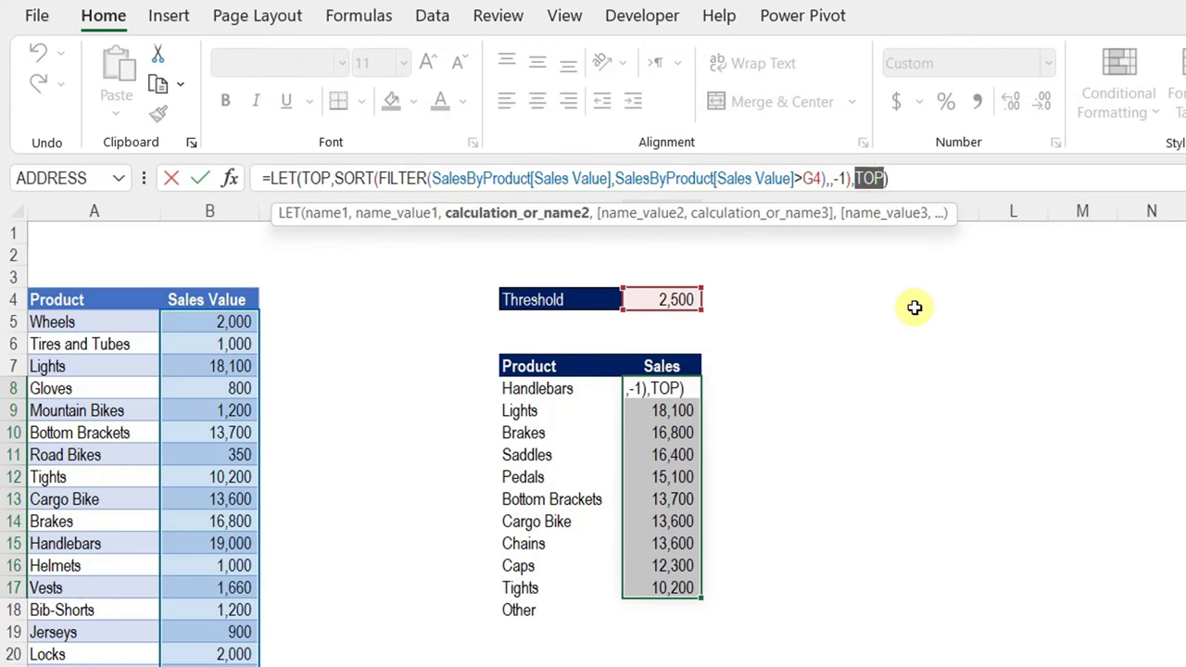
pyautogui.press('BackSpace')
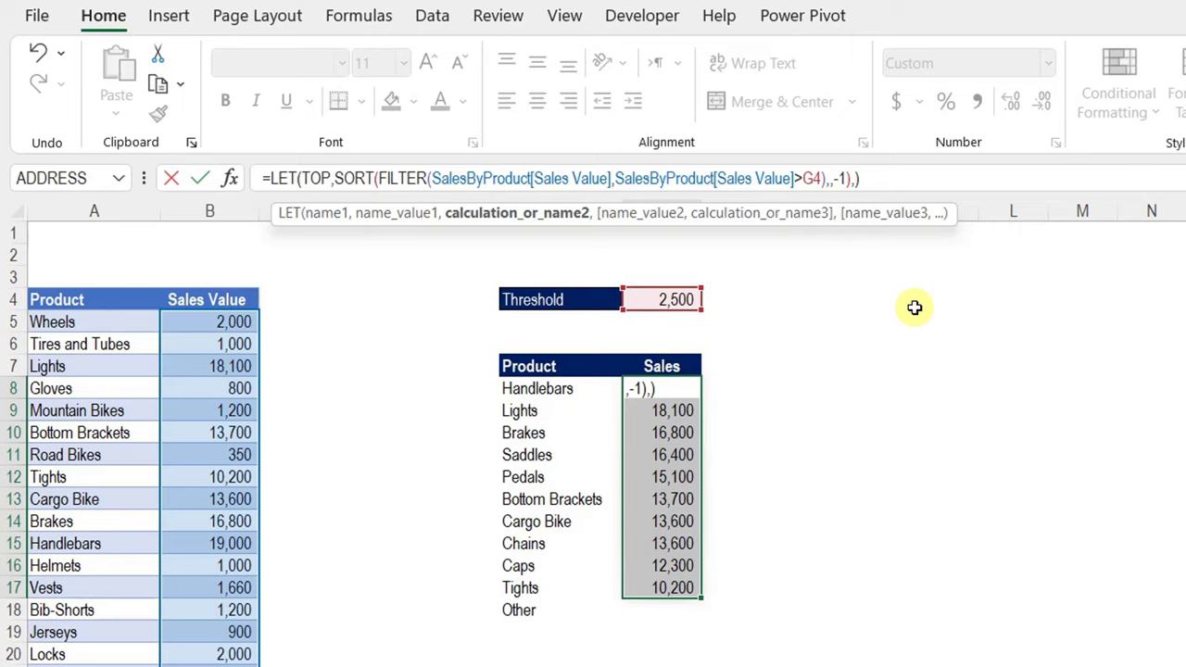
pyautogui.write('OT')
pyautogui.press('BackSpace')
pyautogui.write('TH')
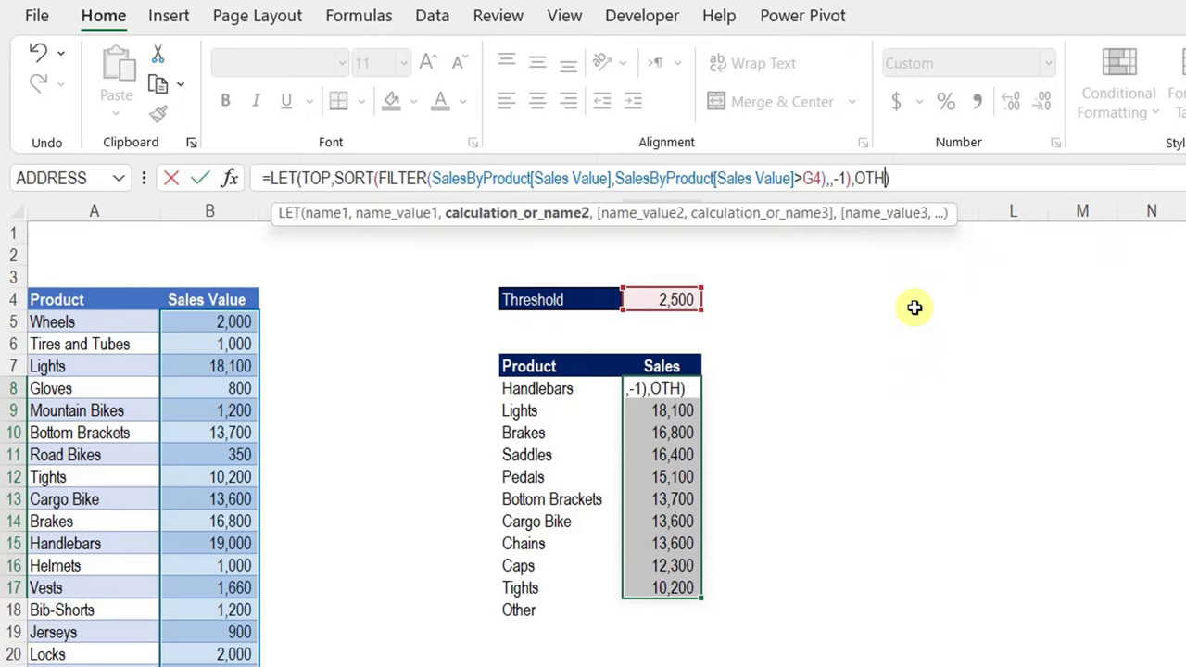
pyautogui.write('ER')
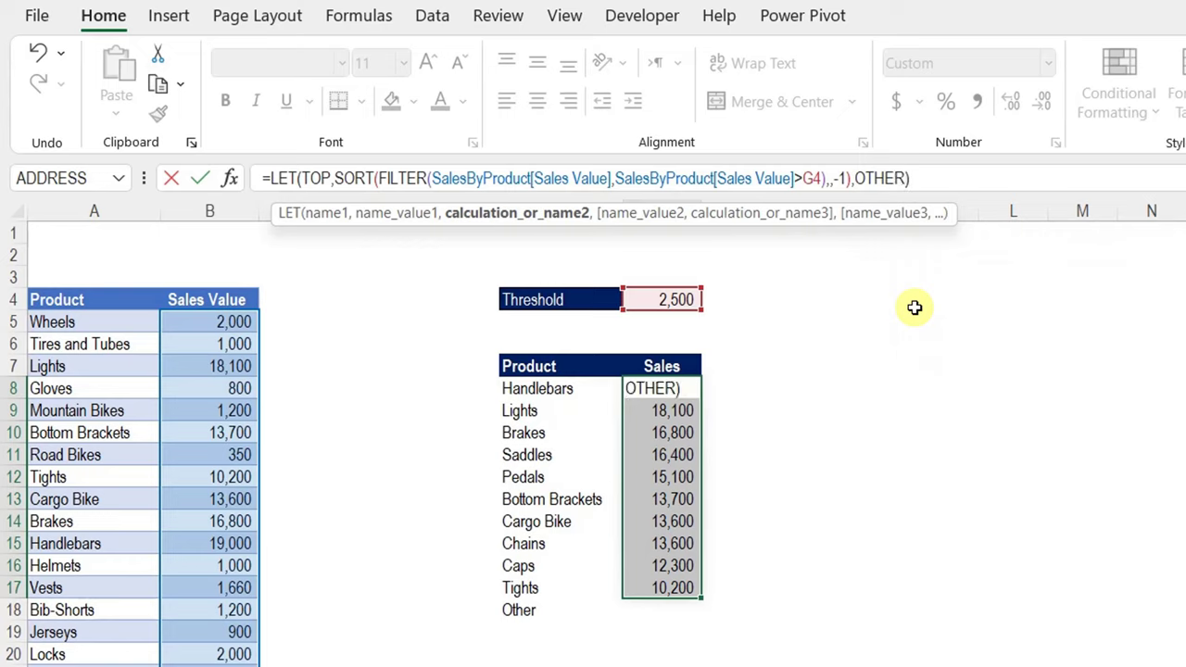
pyautogui.write(',')
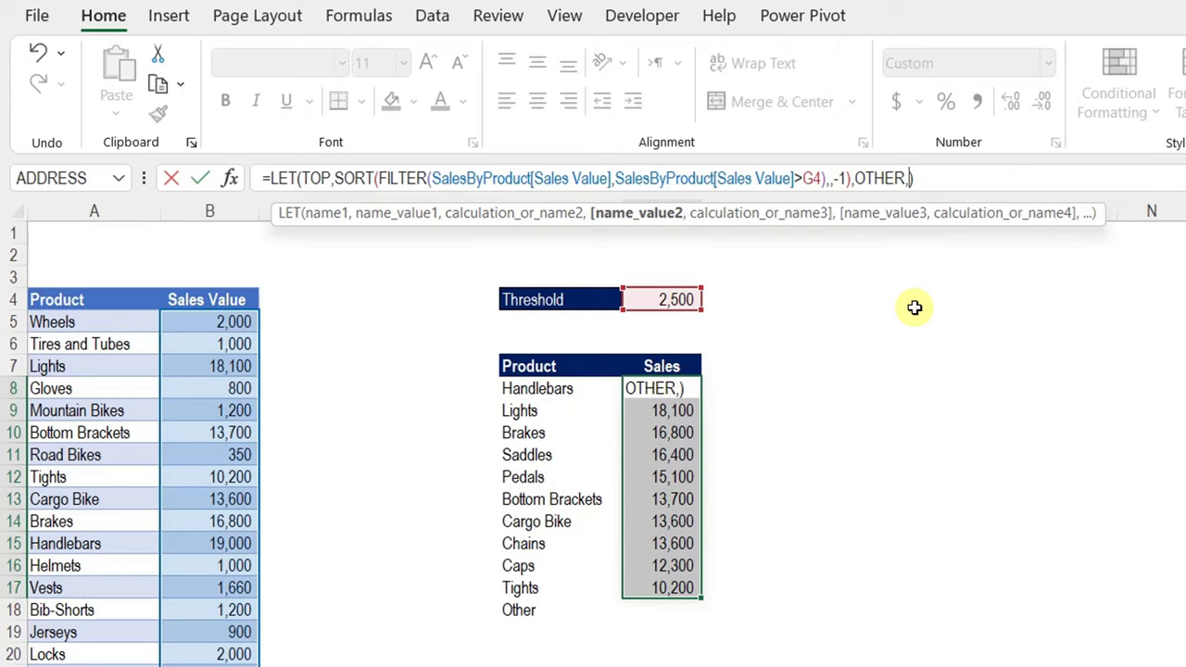
# Step: Define OTHER in the G8 formula as SUM(B5:B29)-SUM(TOP)
pyautogui.write('SUM(')
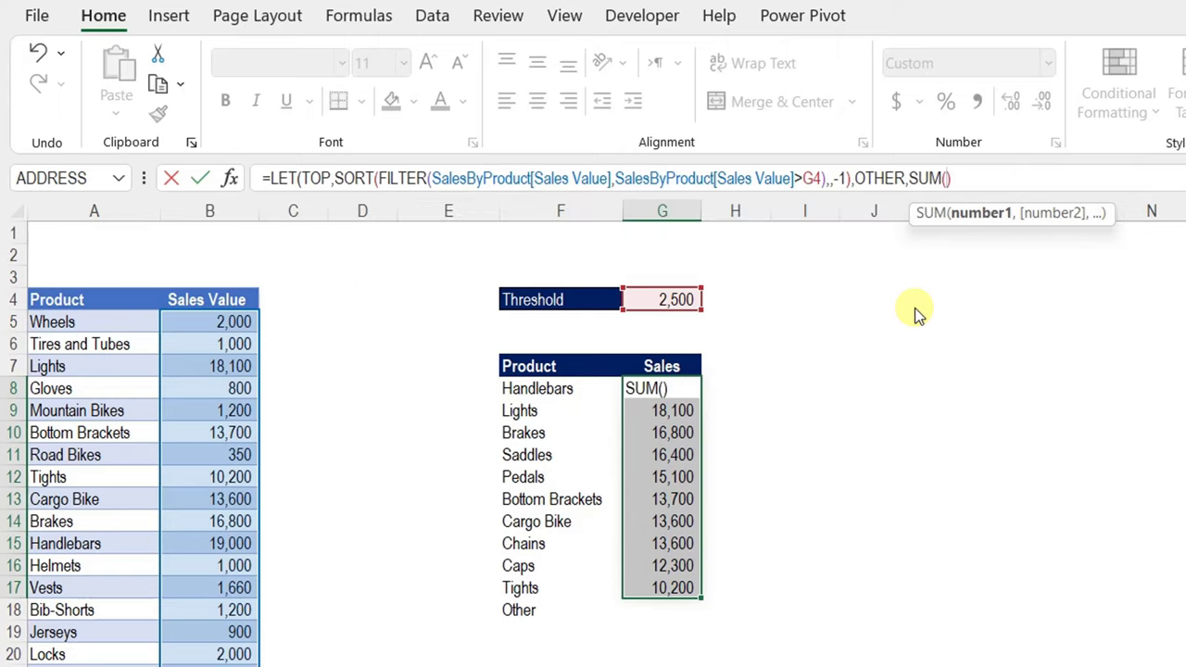
pyautogui.click(204, 288)
pyautogui.write(')')
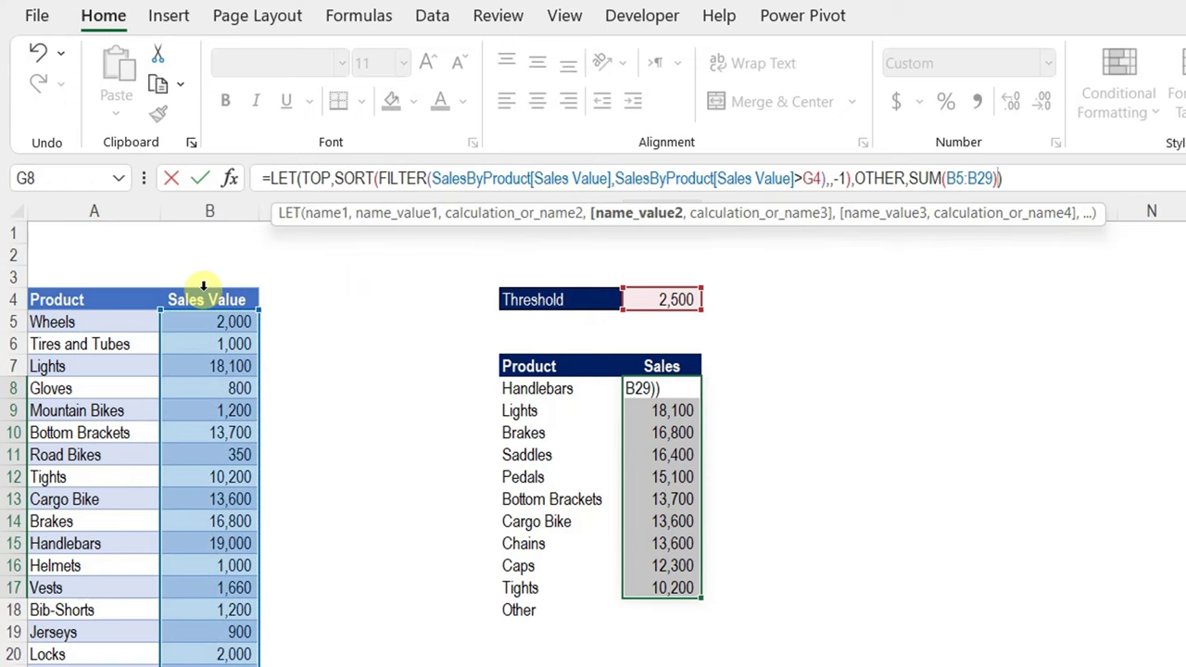
pyautogui.write('-su')
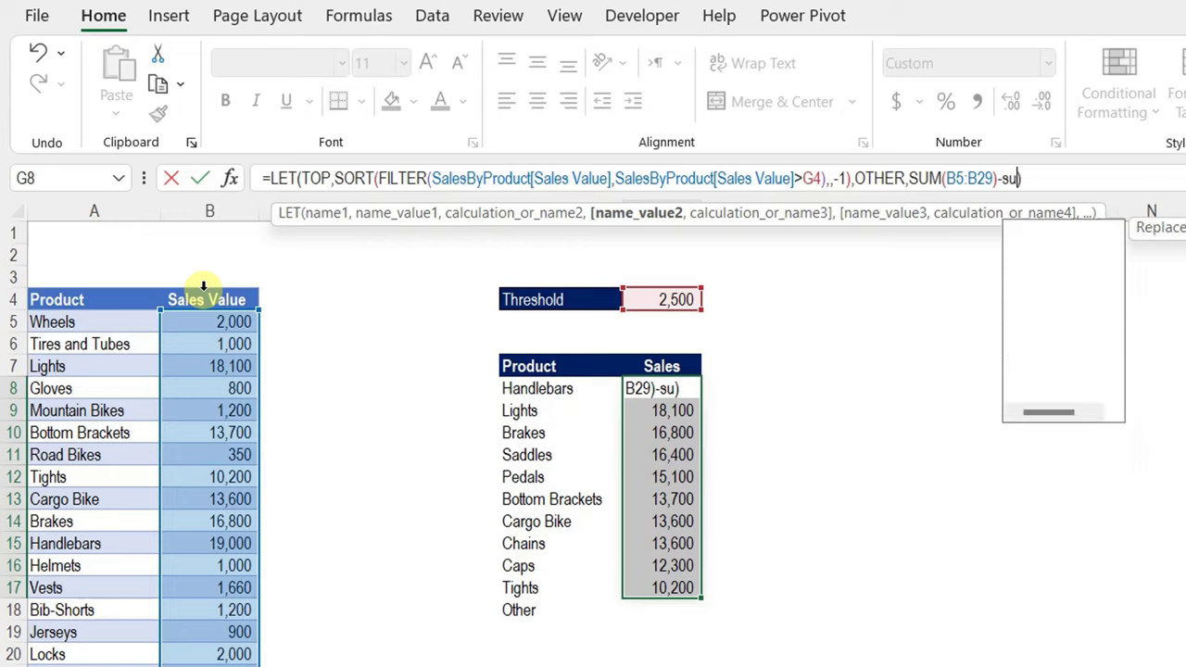
pyautogui.press('Tab')
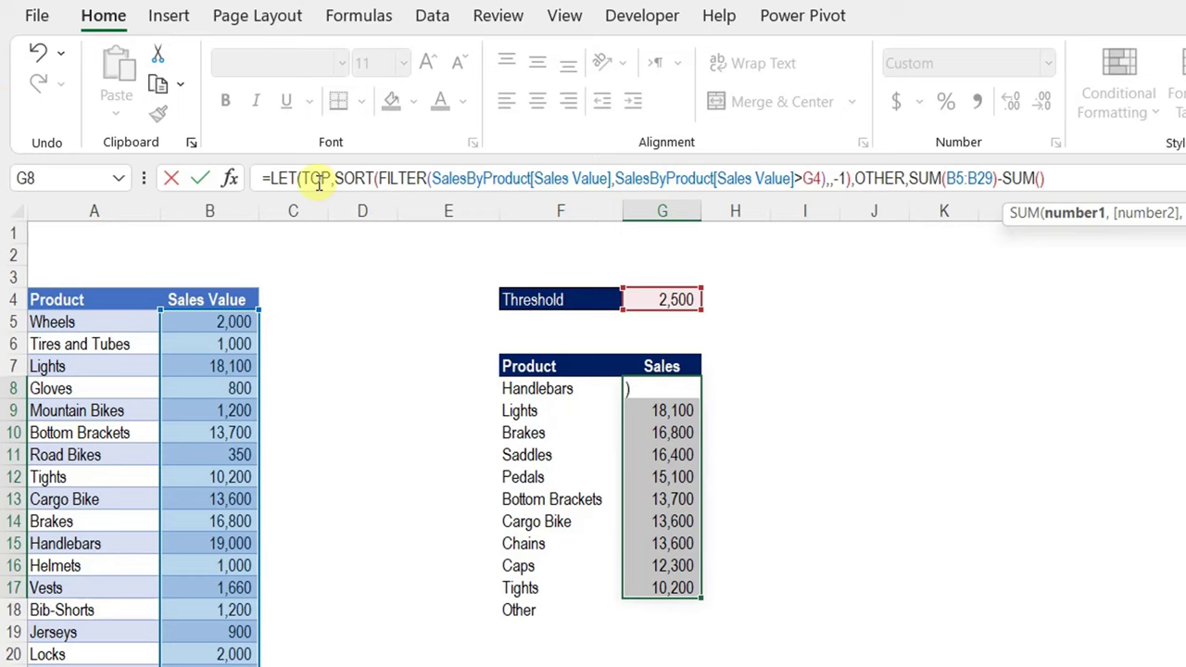
pyautogui.write('To')
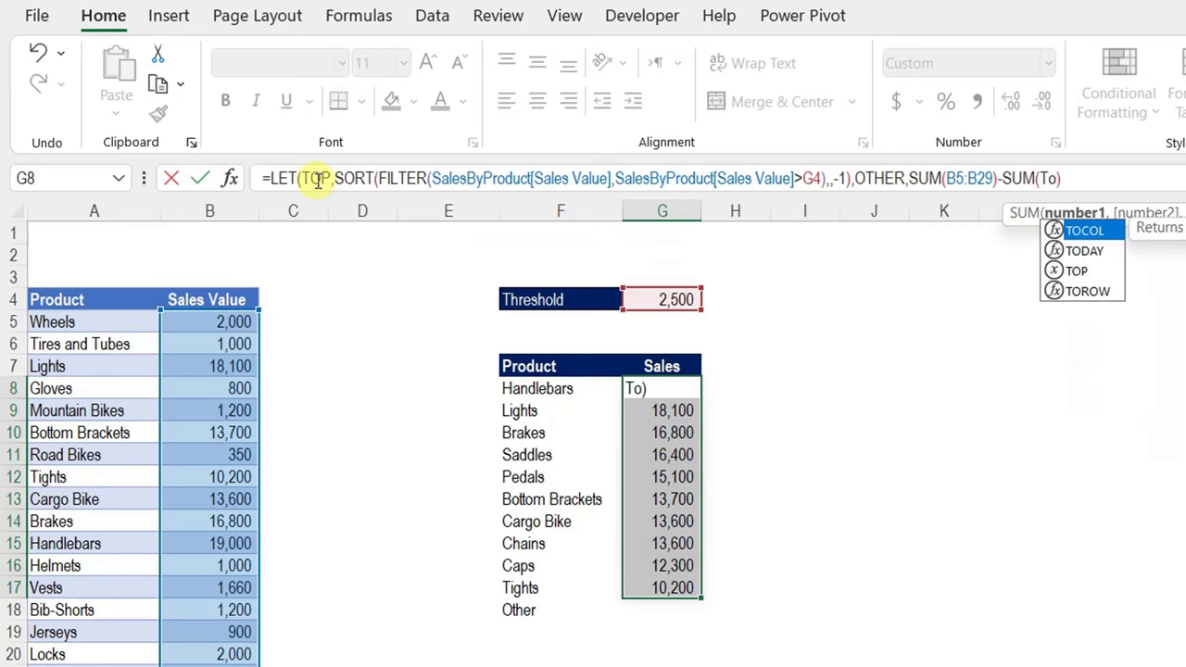
pyautogui.press('Down')
pyautogui.press('Down')
pyautogui.press('Tab')
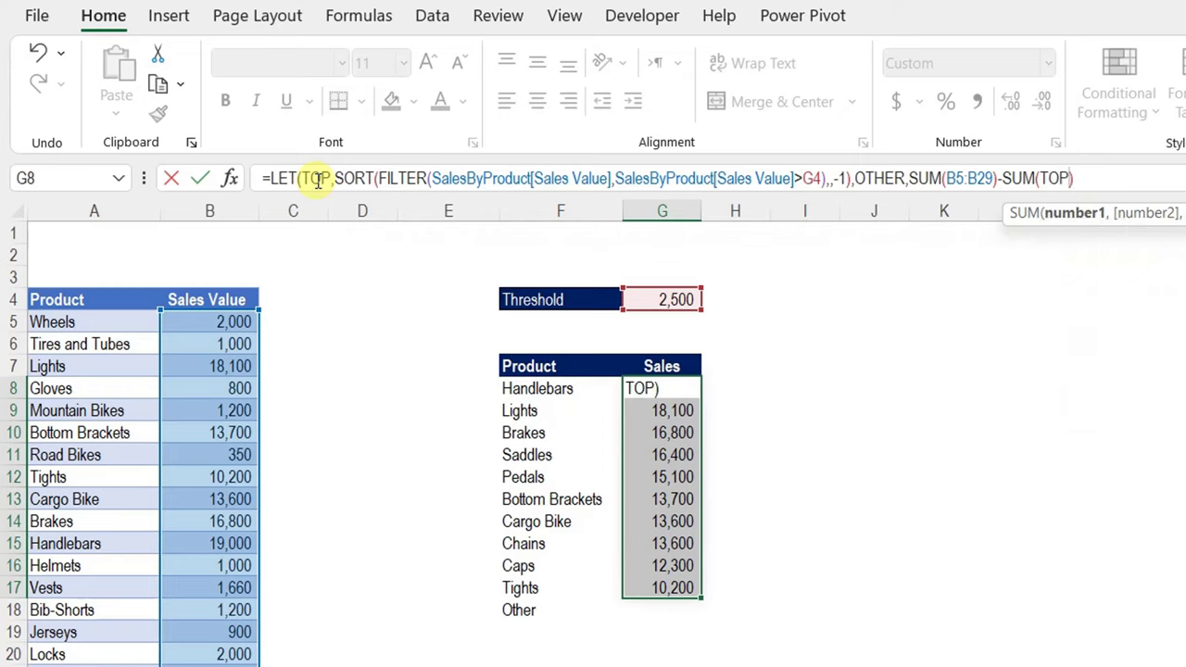
pyautogui.write(')')
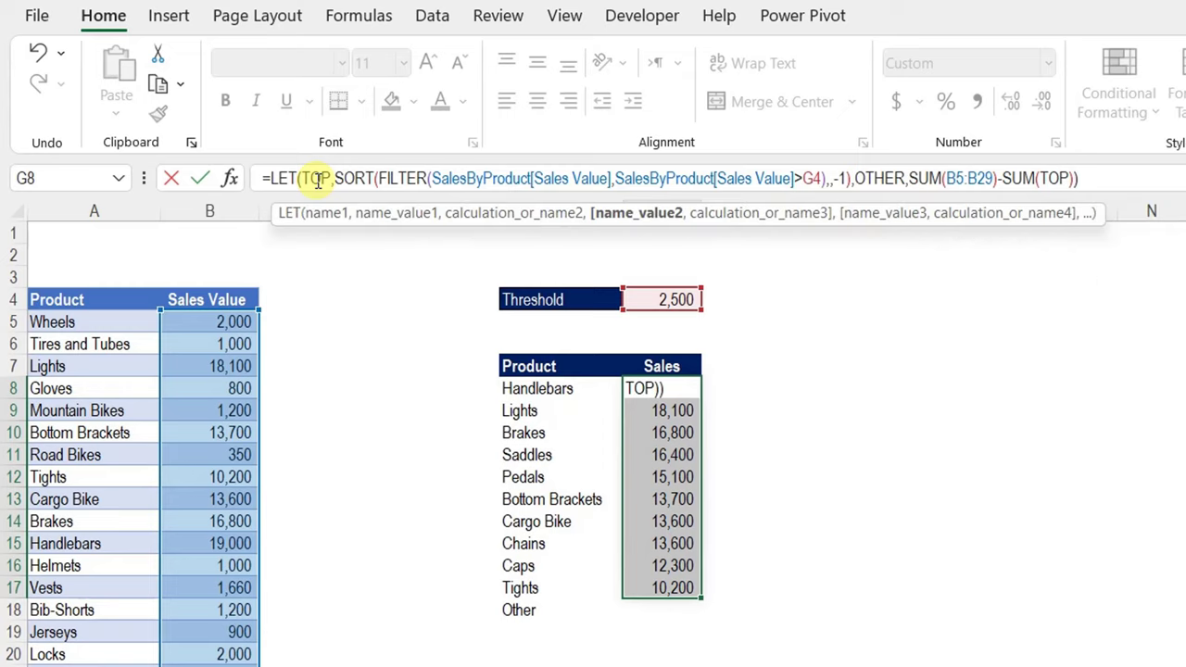
# Step: Add OTHER as the final calculation of the G8 LET formula and enter it
pyautogui.write(',')
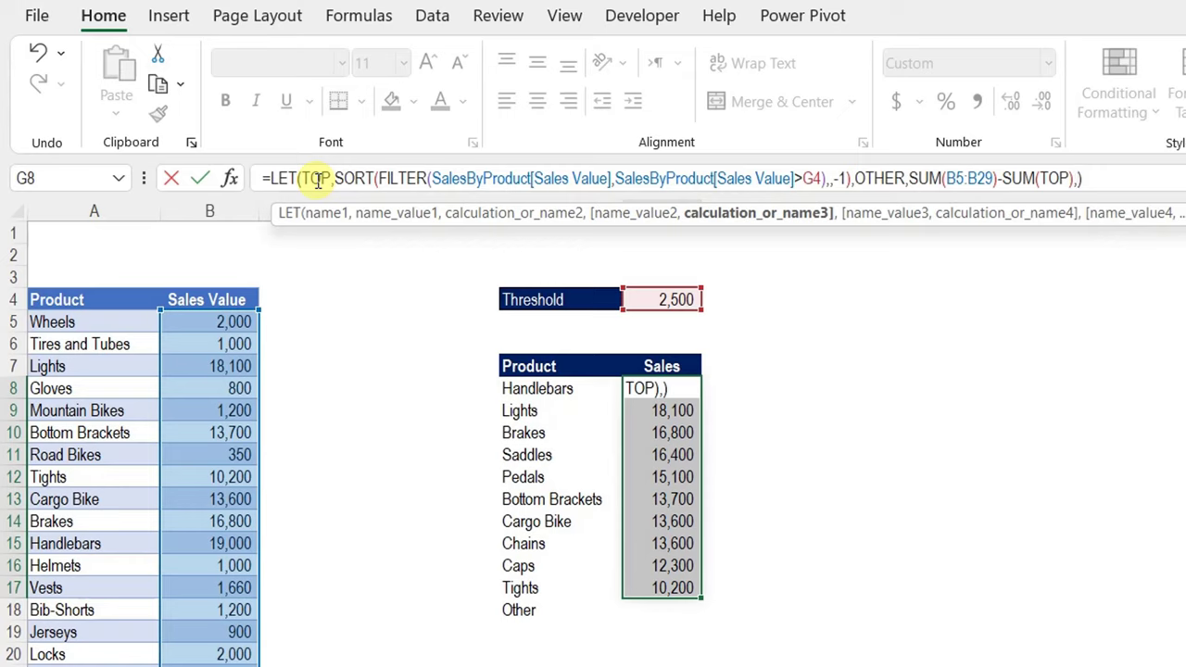
pyautogui.write('OTHER')
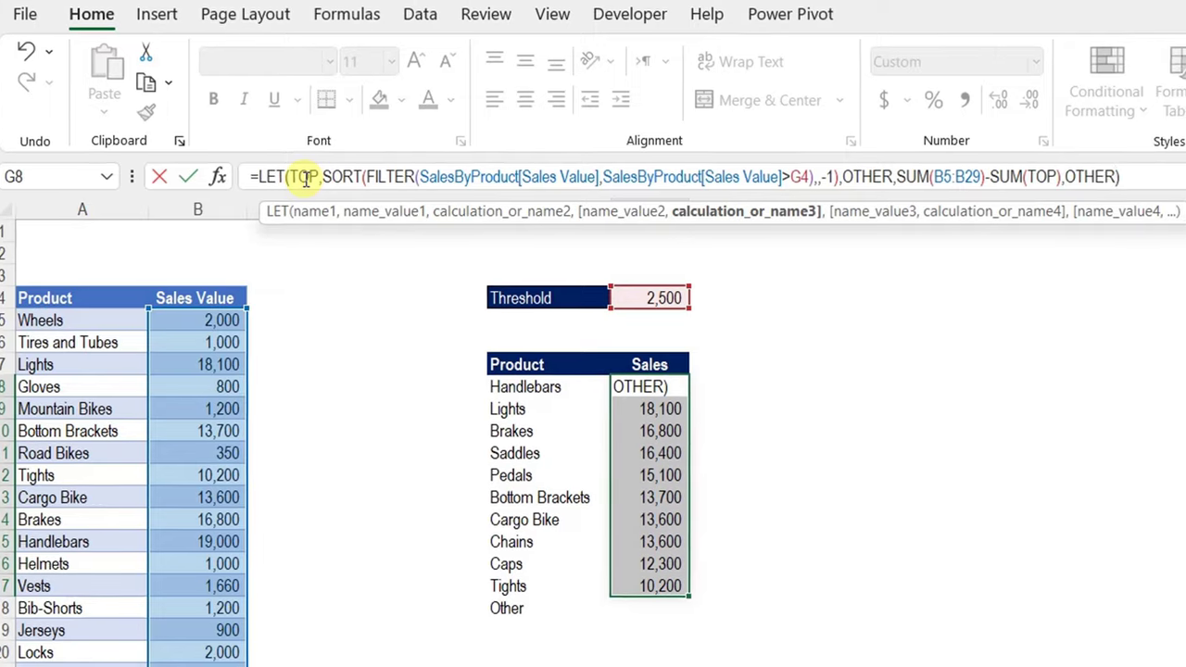
pyautogui.press('Return')
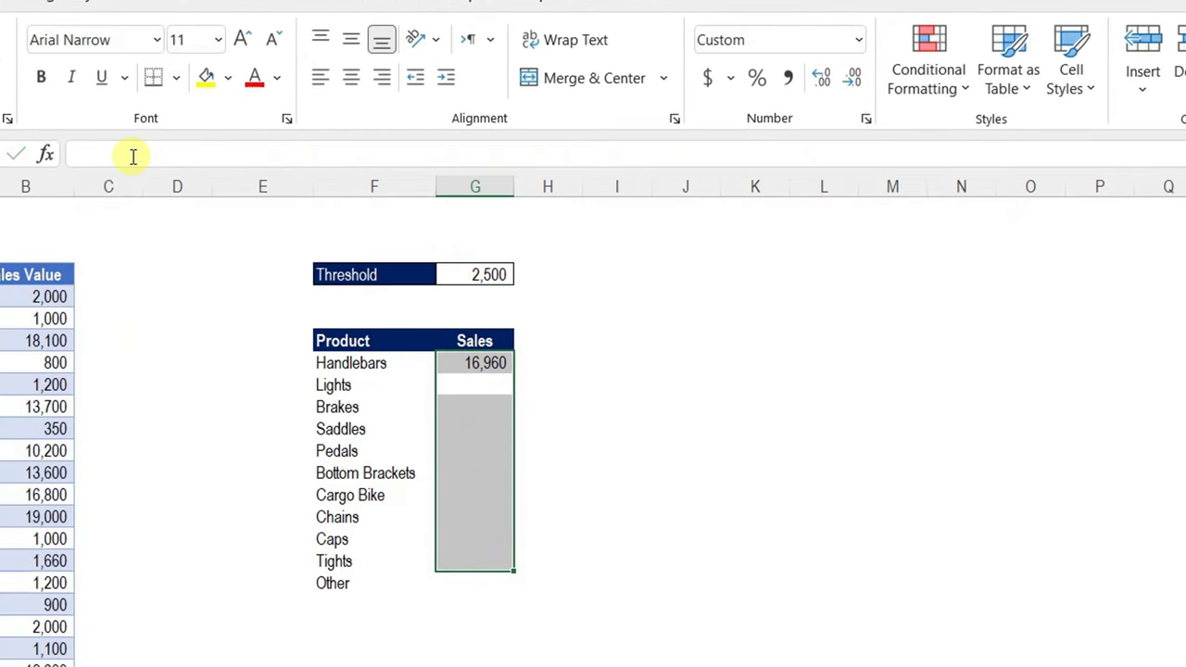
pyautogui.press('Up')
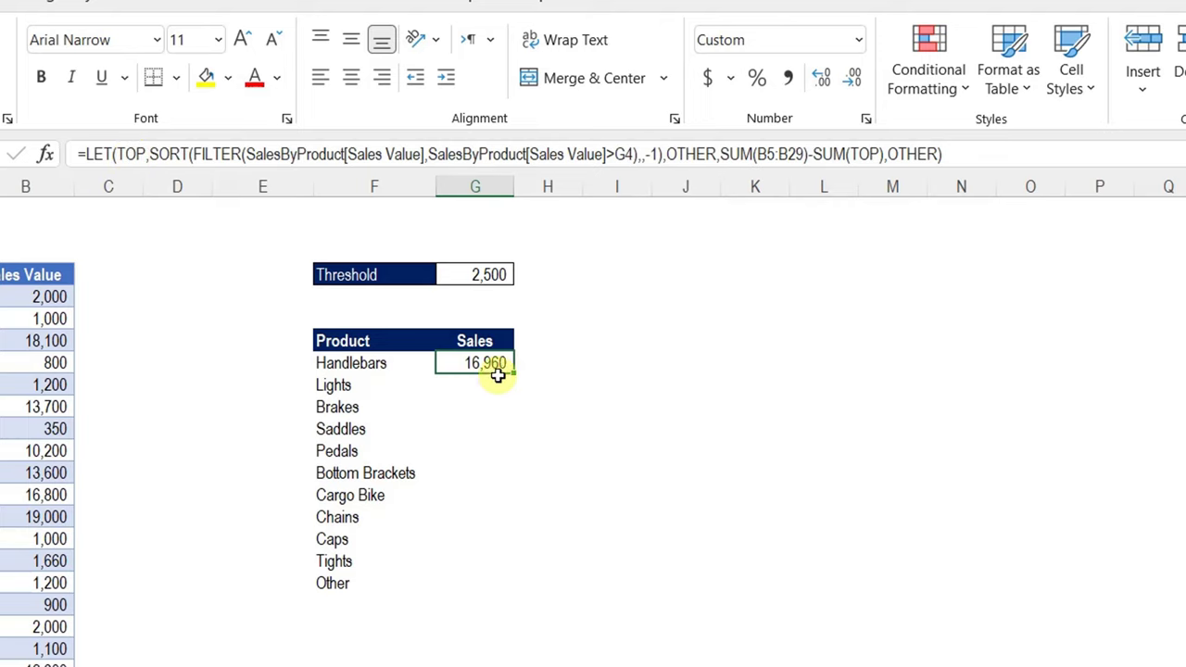
# Step: Replace the final OTHER calculation in the G8 LET formula with VSTACK, using TOP as its first array
pyautogui.doubleClick(915, 155)
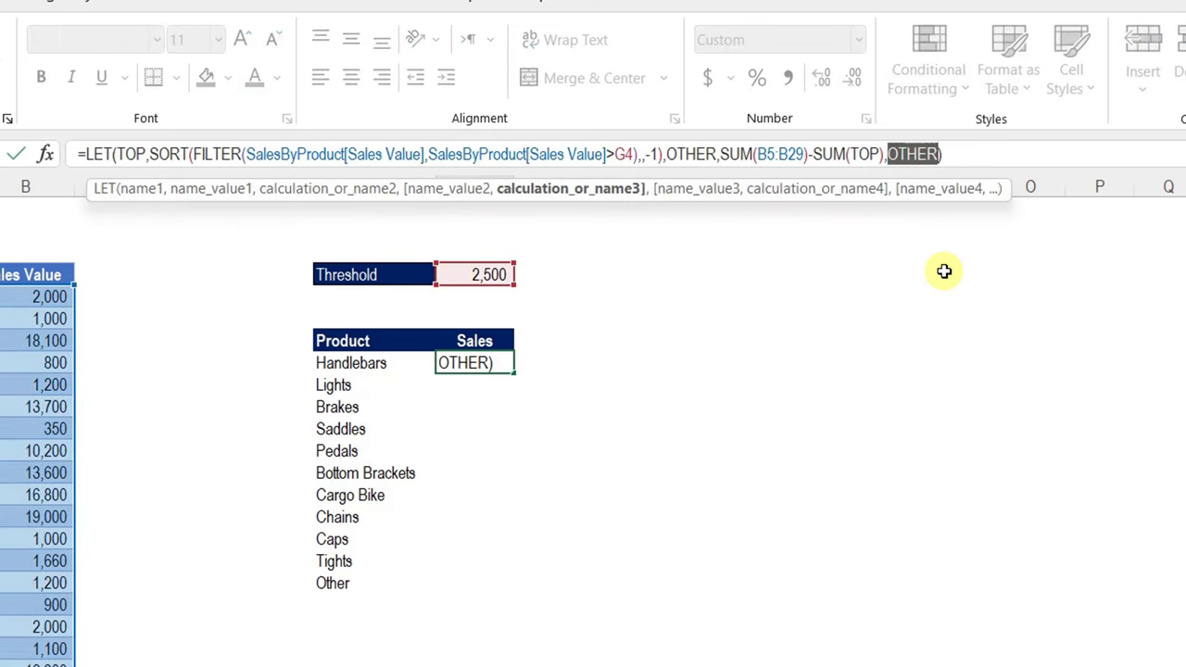
pyautogui.press('Delete')
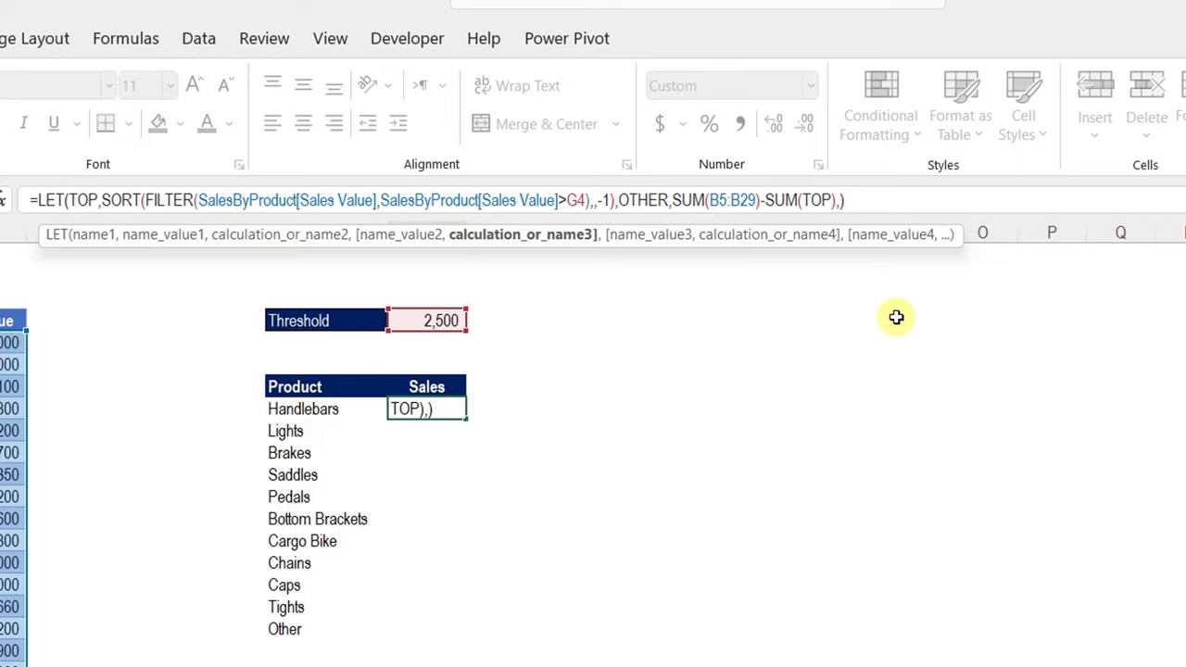
pyautogui.write('Vs')
pyautogui.press('Tab')
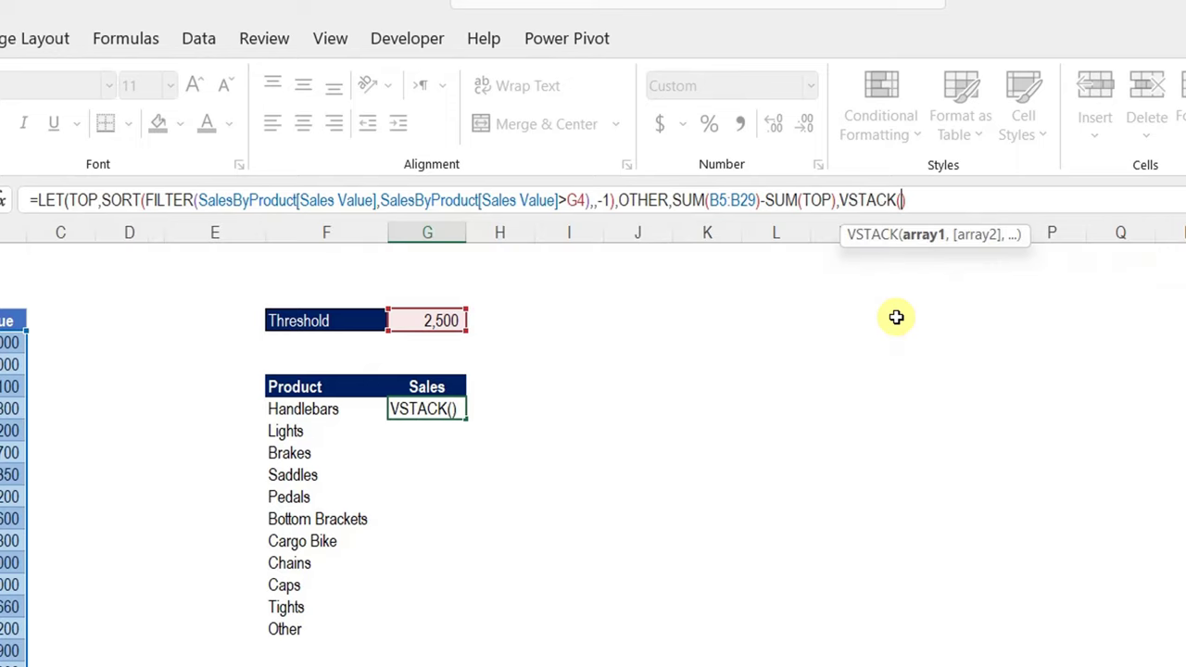
pyautogui.write('To')
pyautogui.press('Down')
pyautogui.press('Down')
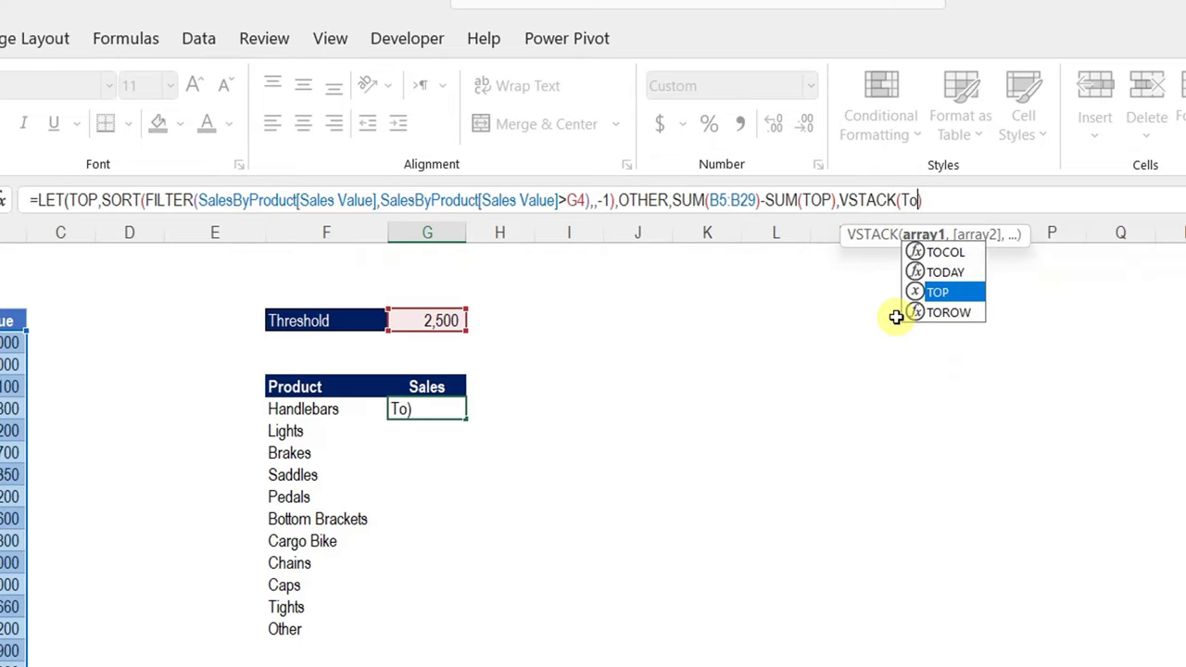
pyautogui.press('Tab')
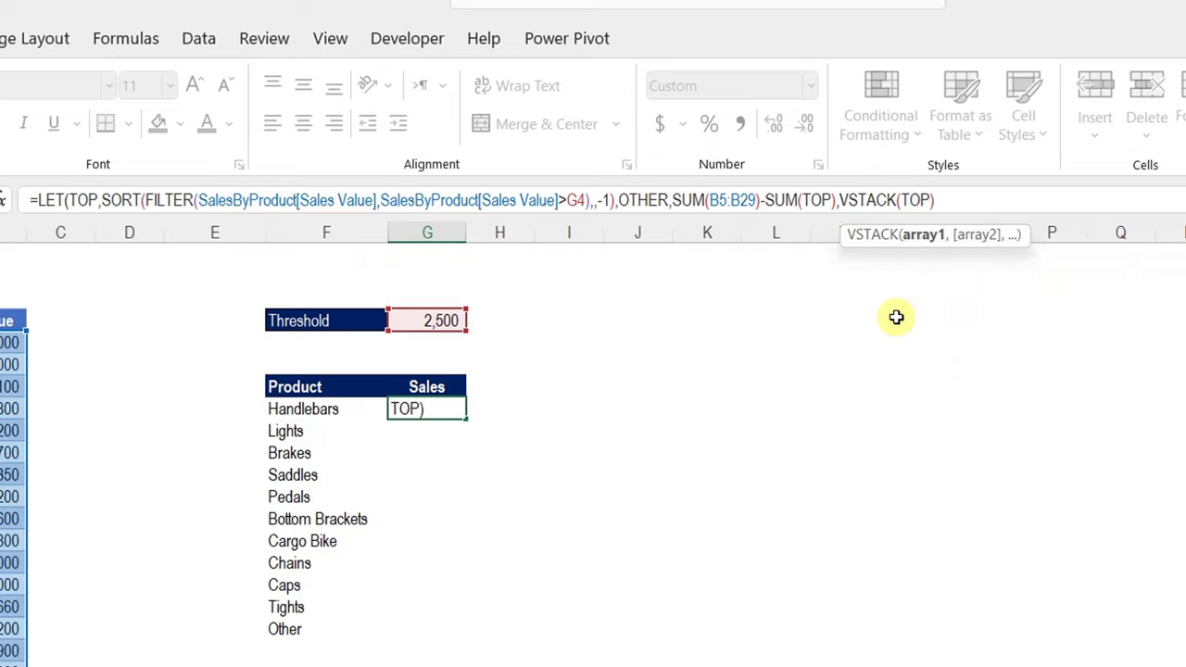
# Step: Add OTHER as the second VSTACK array, enter the G8 formula, and check the spilled sales values
pyautogui.write(',O')
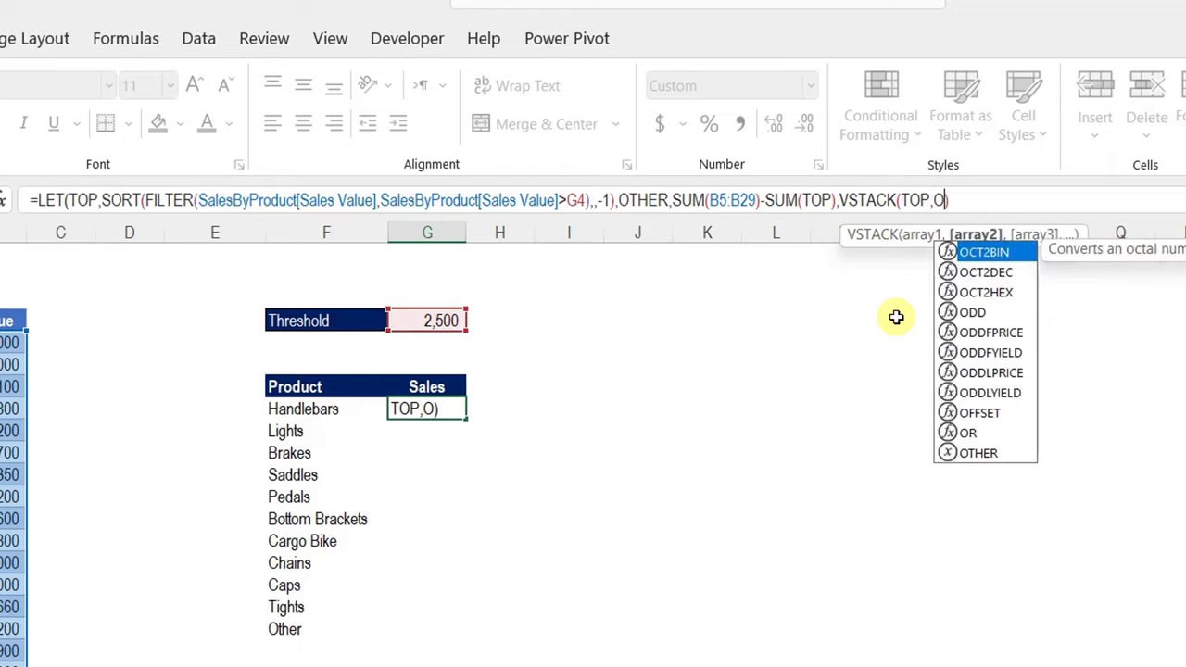
pyautogui.press('BackSpace')
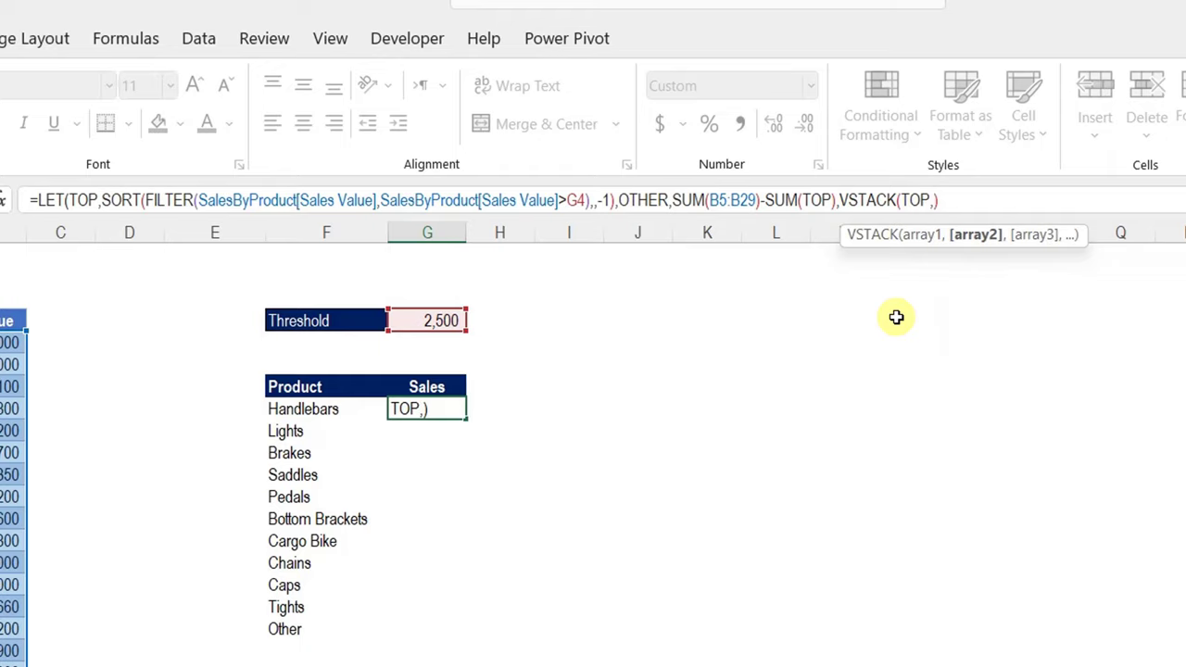
pyautogui.write('othe')
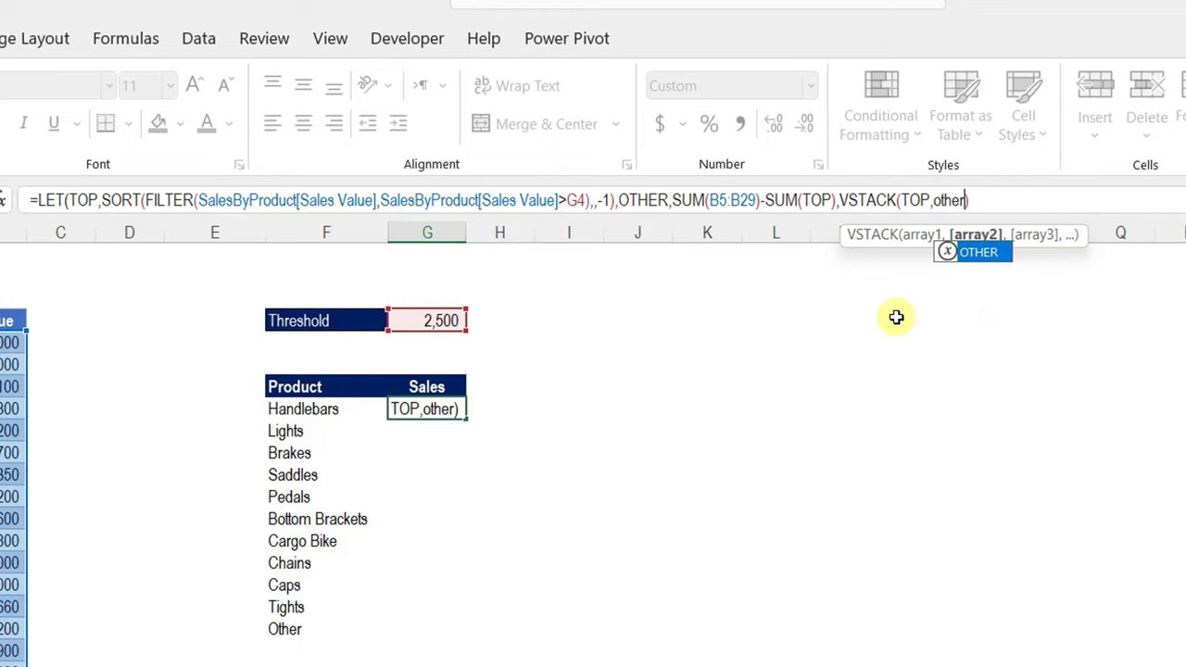
pyautogui.write('r')
pyautogui.press('Tab')
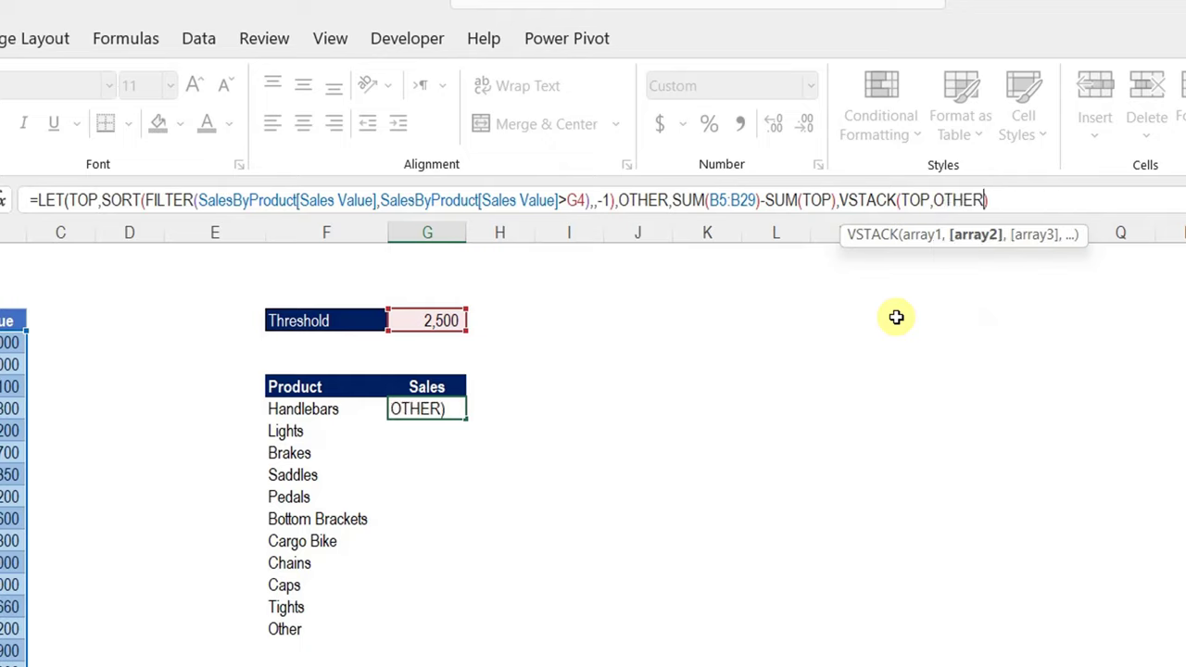
pyautogui.write(')')
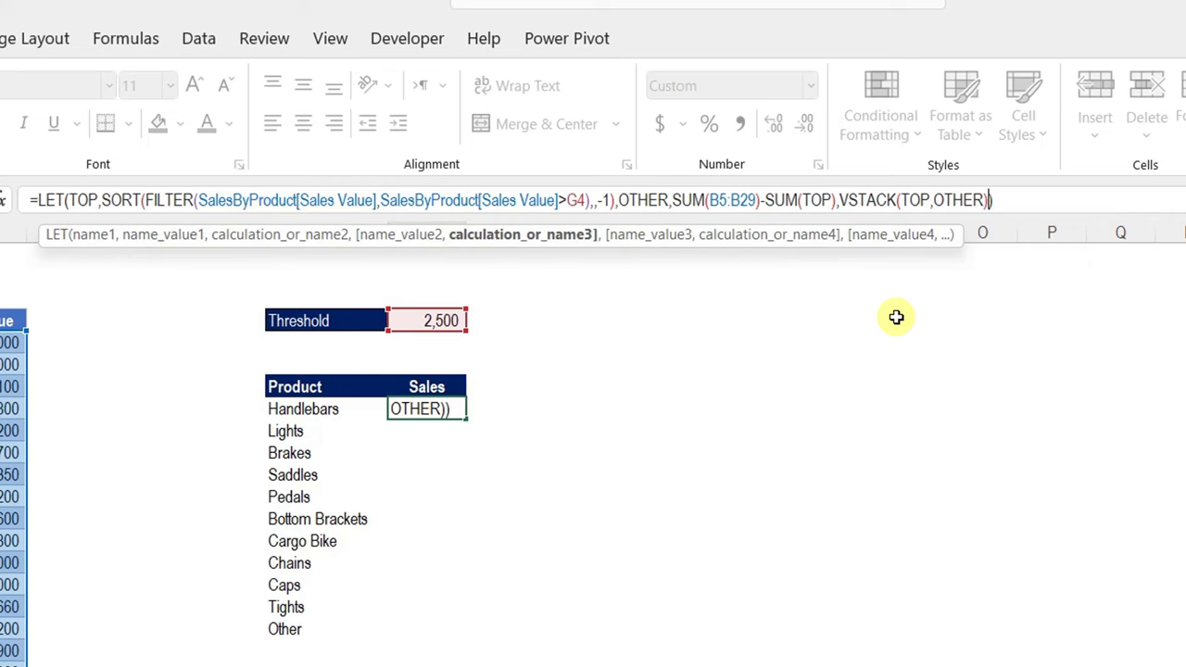
pyautogui.press('Return')
pyautogui.press('Up')
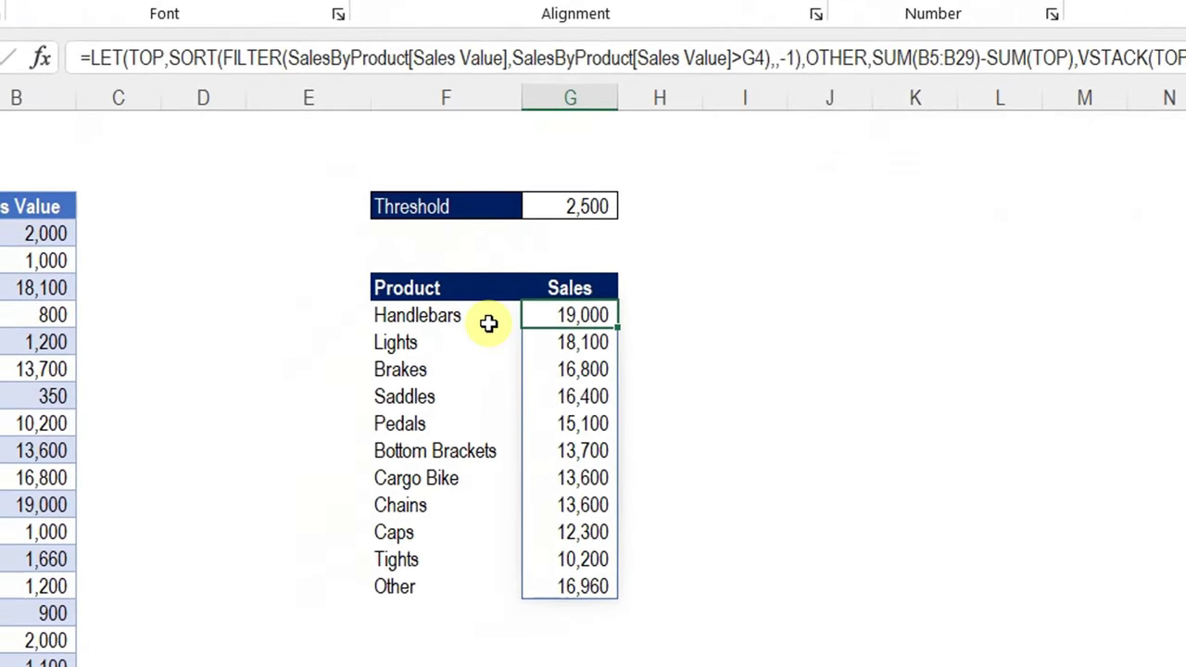
pyautogui.moveTo(583, 313); pyautogui.dragTo(593, 554)
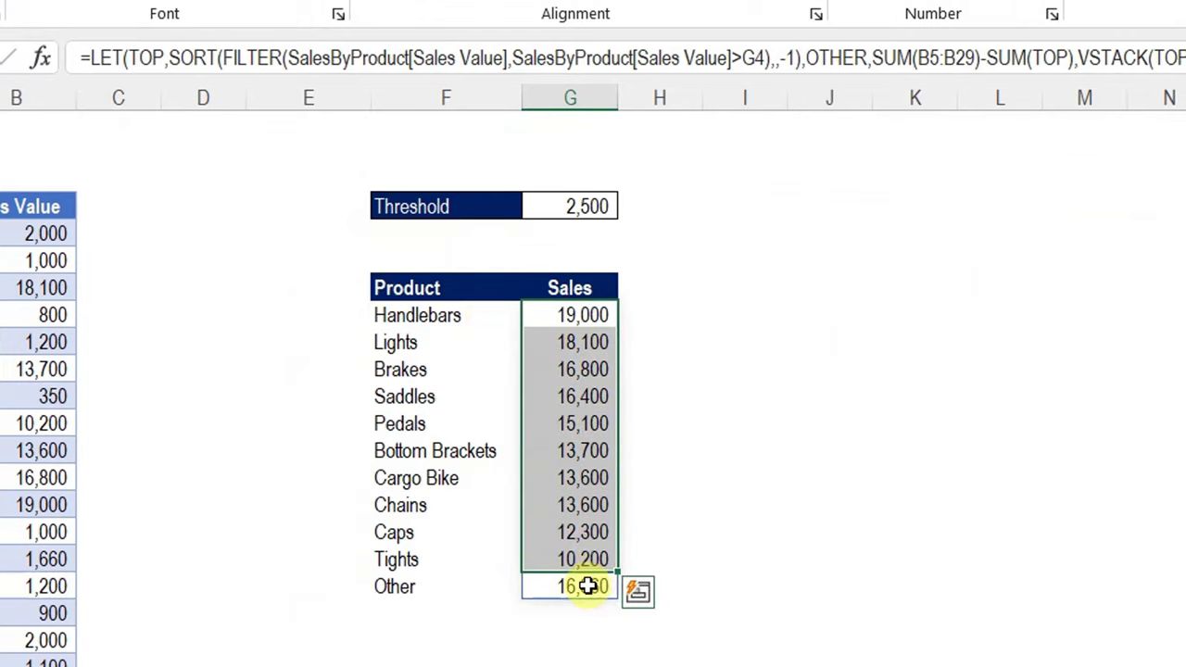
pyautogui.click(588, 586)
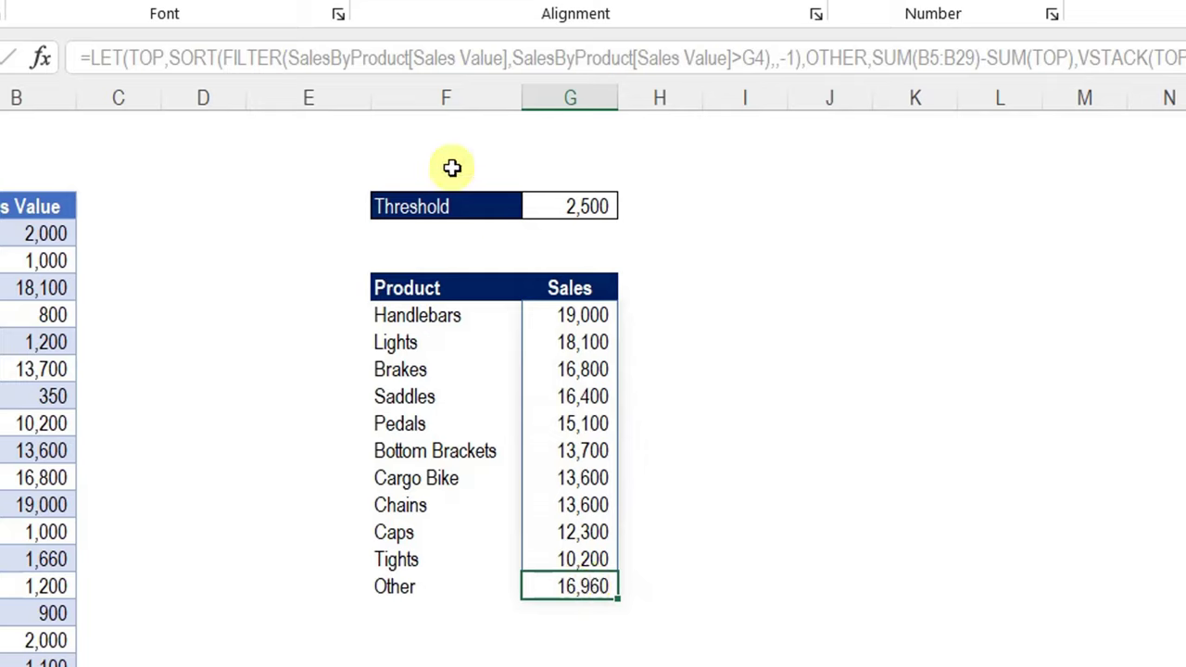
# Step: Label cell F1 as CP and enter =SUM(G8#)-SUM(SalesByProduct[Sales Value]) in G1
pyautogui.click(447, 120)
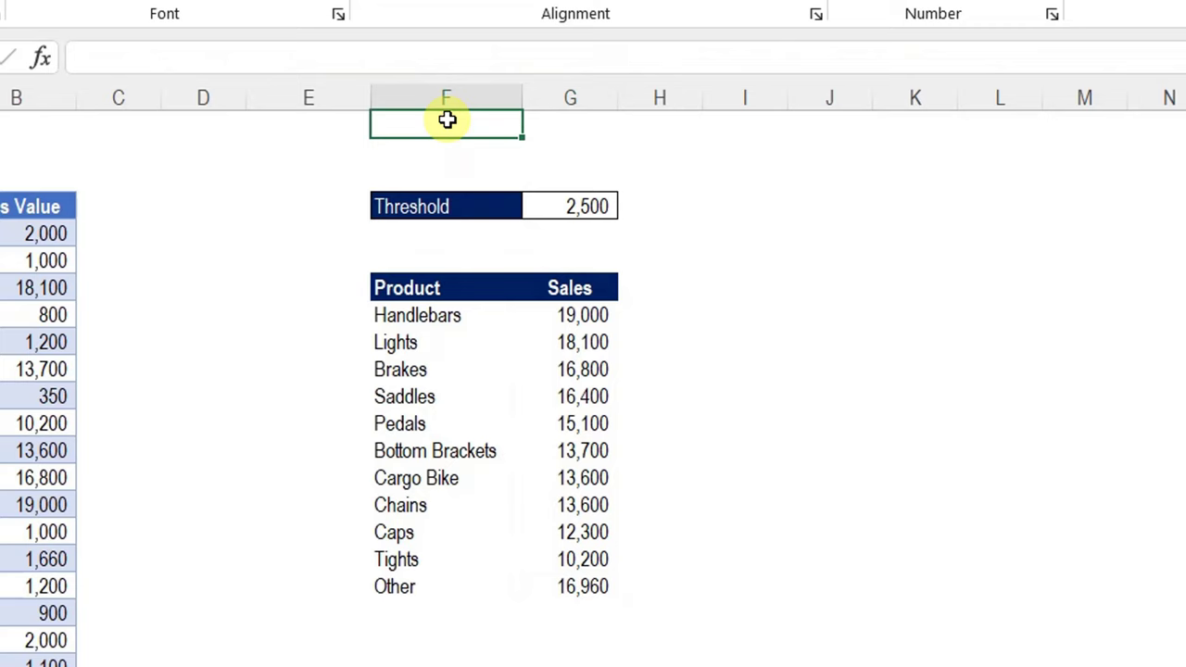
pyautogui.write('CP')
pyautogui.press('Tab')
pyautogui.write('=SUM(')
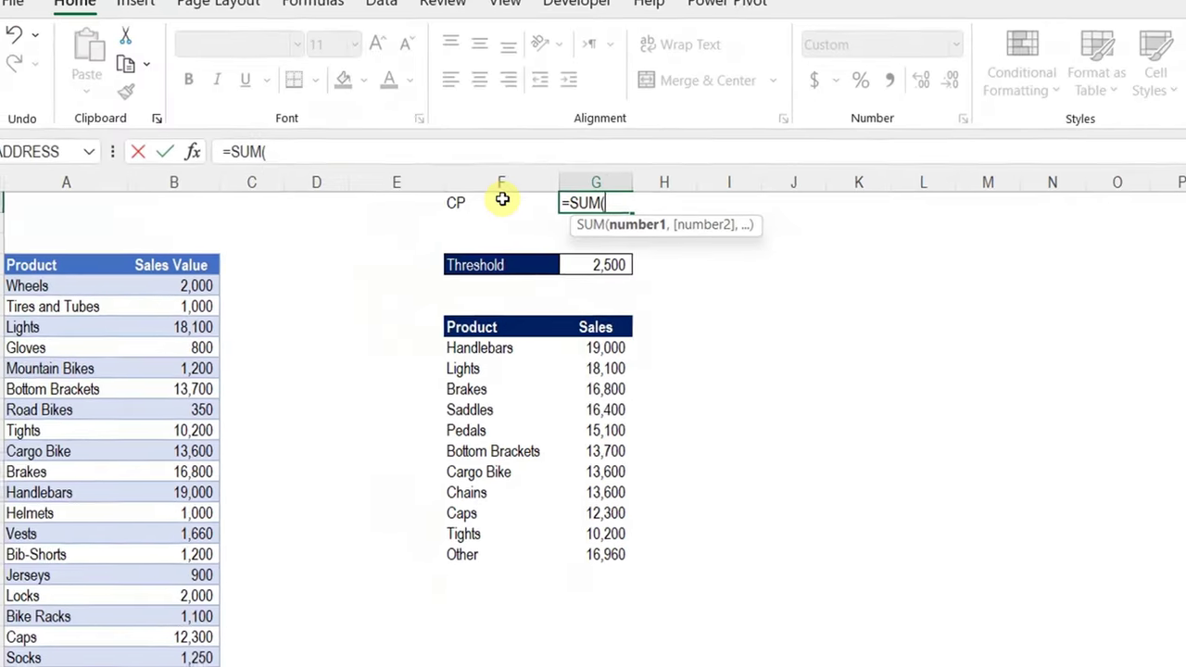
pyautogui.moveTo(582, 315); pyautogui.dragTo(603, 532)
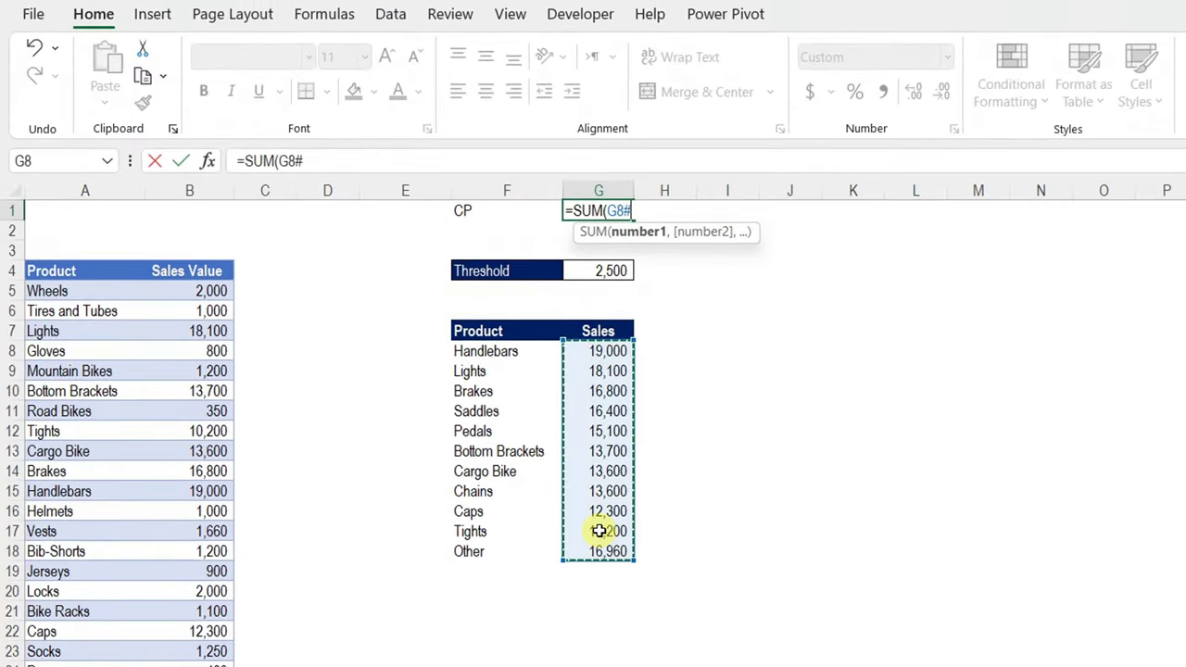
pyautogui.write(')-sum')
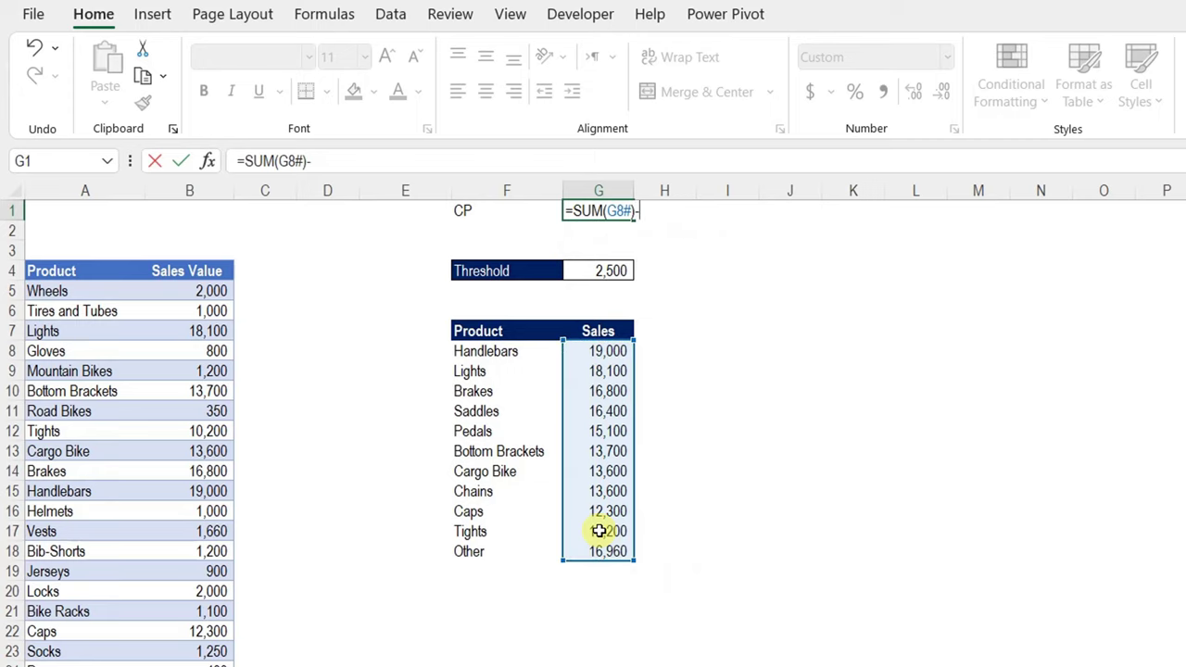
pyautogui.press('Tab')
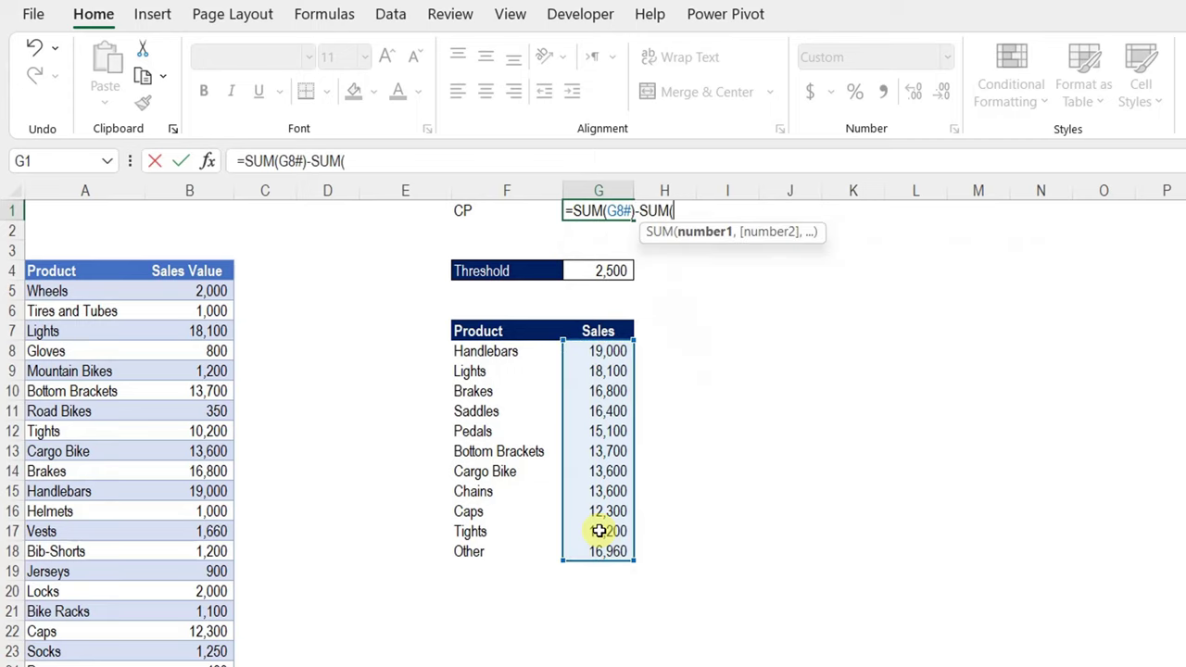
pyautogui.click(182, 266)
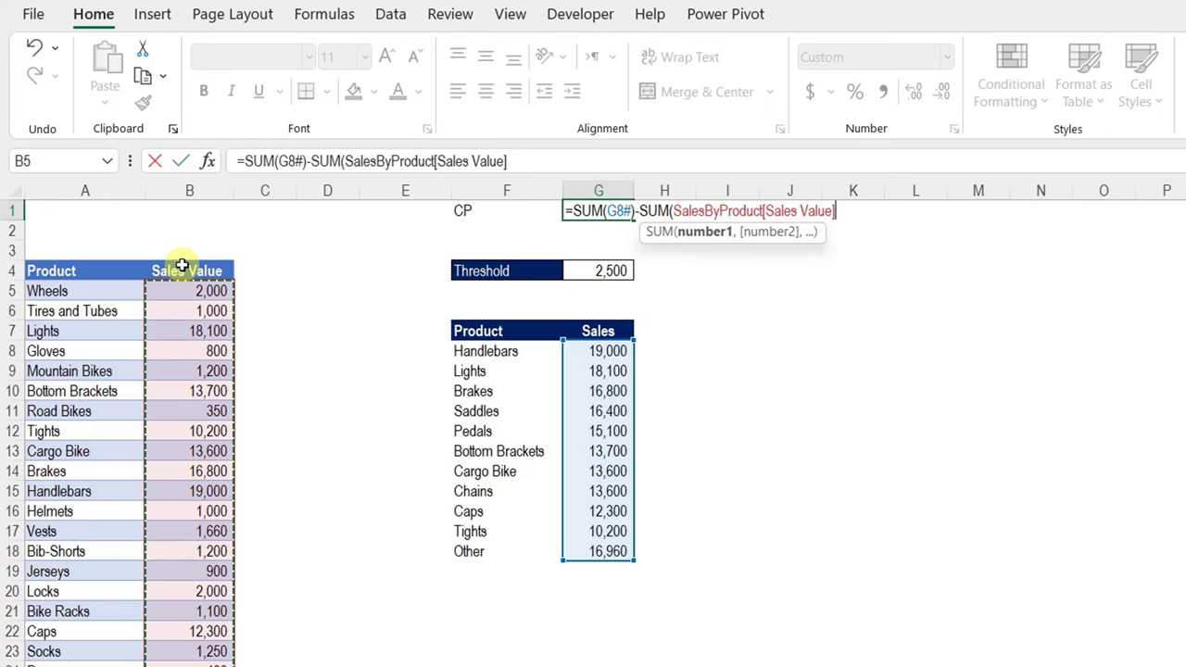
pyautogui.write(')')
pyautogui.press('Return')
pyautogui.press('Up')
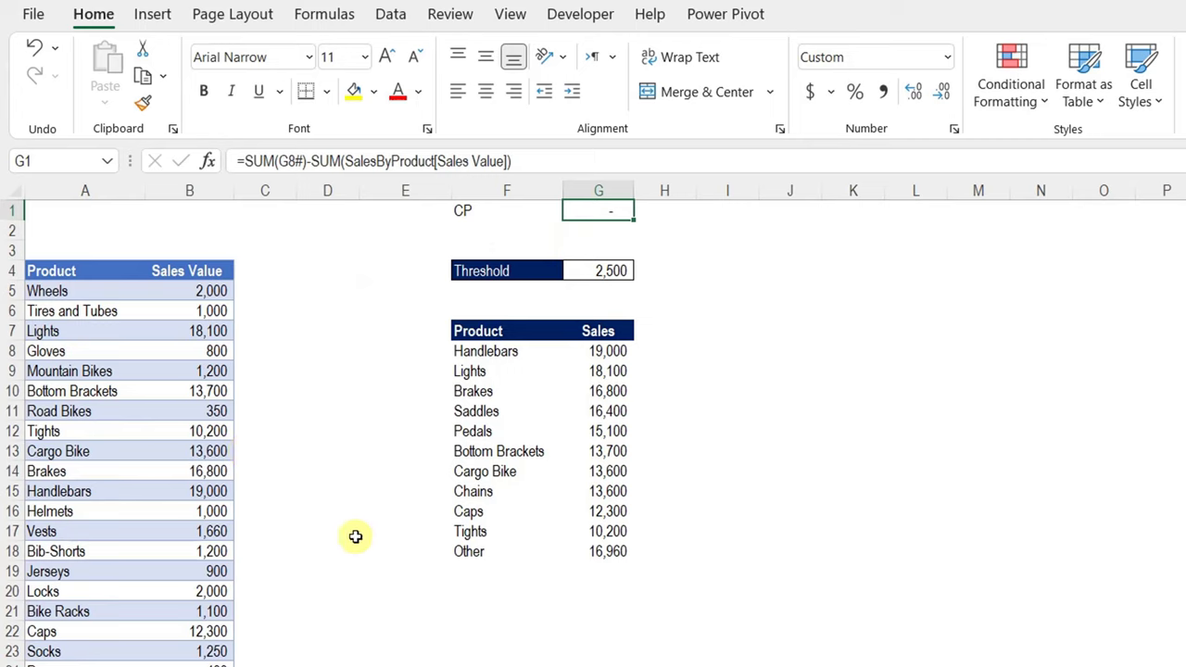
# Step: Set the threshold in G4 to 15000
pyautogui.click(621, 271)
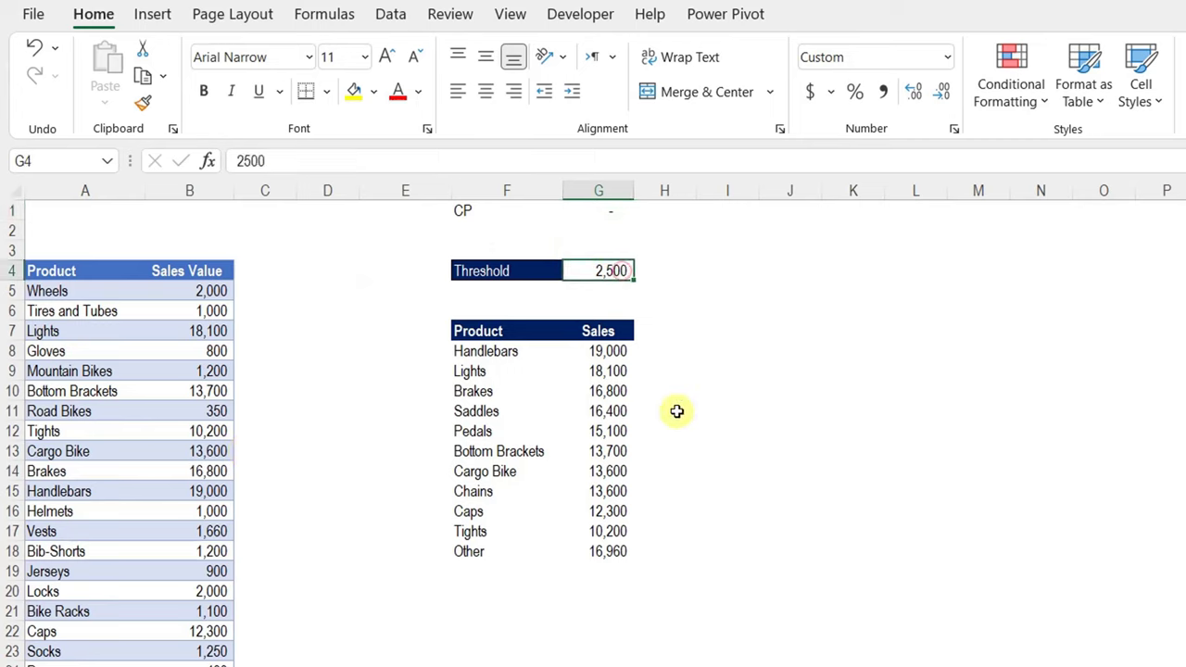
pyautogui.write('15000')
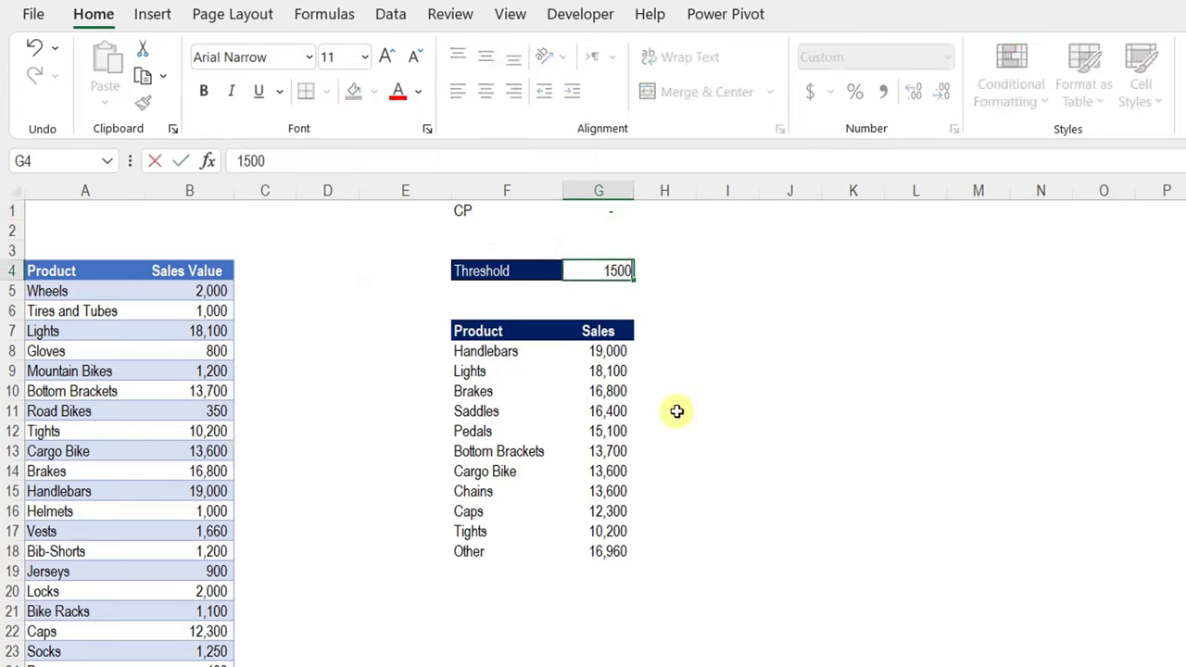
pyautogui.press('Return')
pyautogui.press('Up')
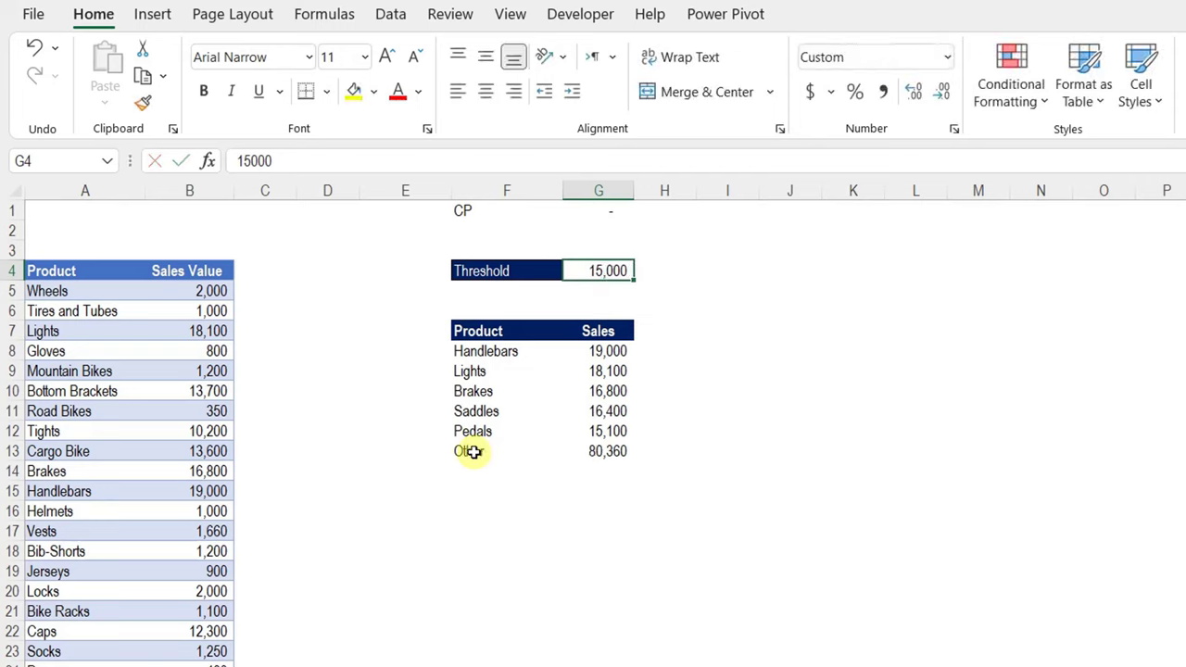
# Step: Review the Other row, the check cell in G1, the spilled product and sales list, and the threshold cell
pyautogui.click(471, 451)
pyautogui.click(606, 453)
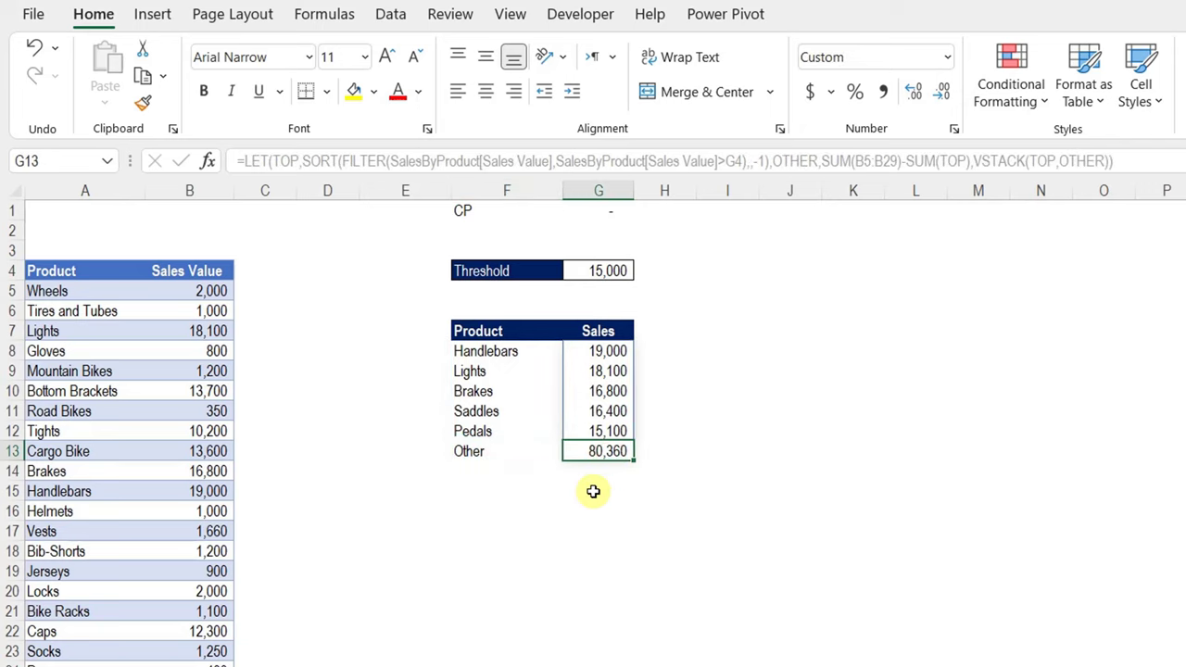
pyautogui.click(591, 216)
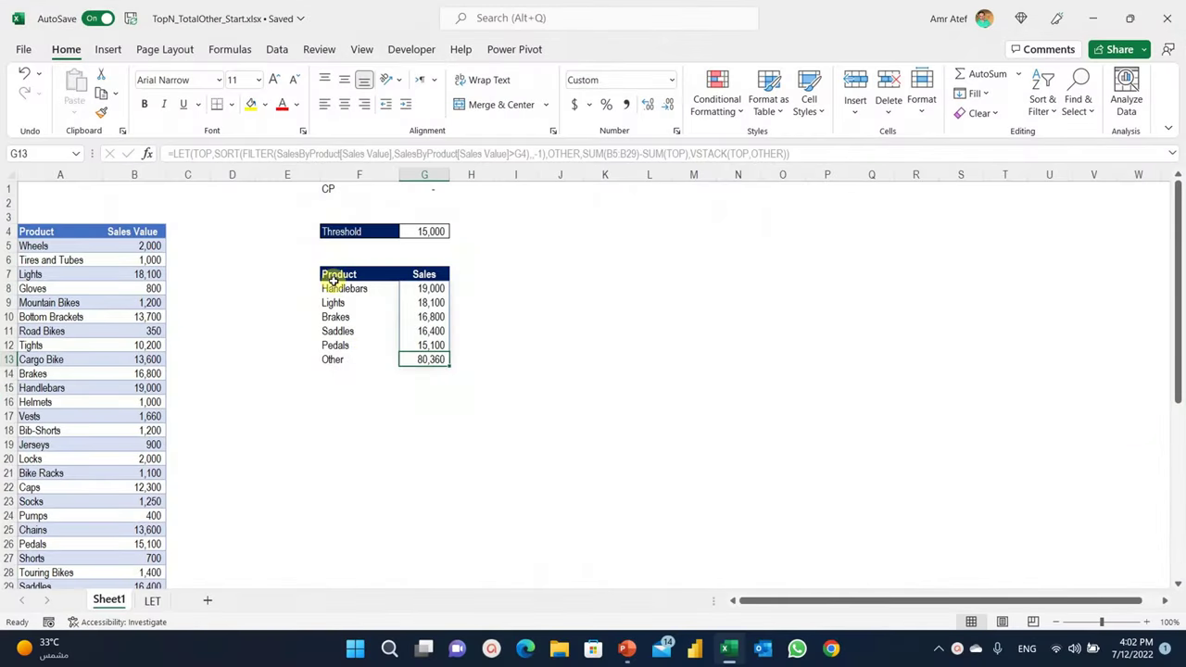
pyautogui.moveTo(334, 289); pyautogui.dragTo(408, 360)
pyautogui.click(426, 233)
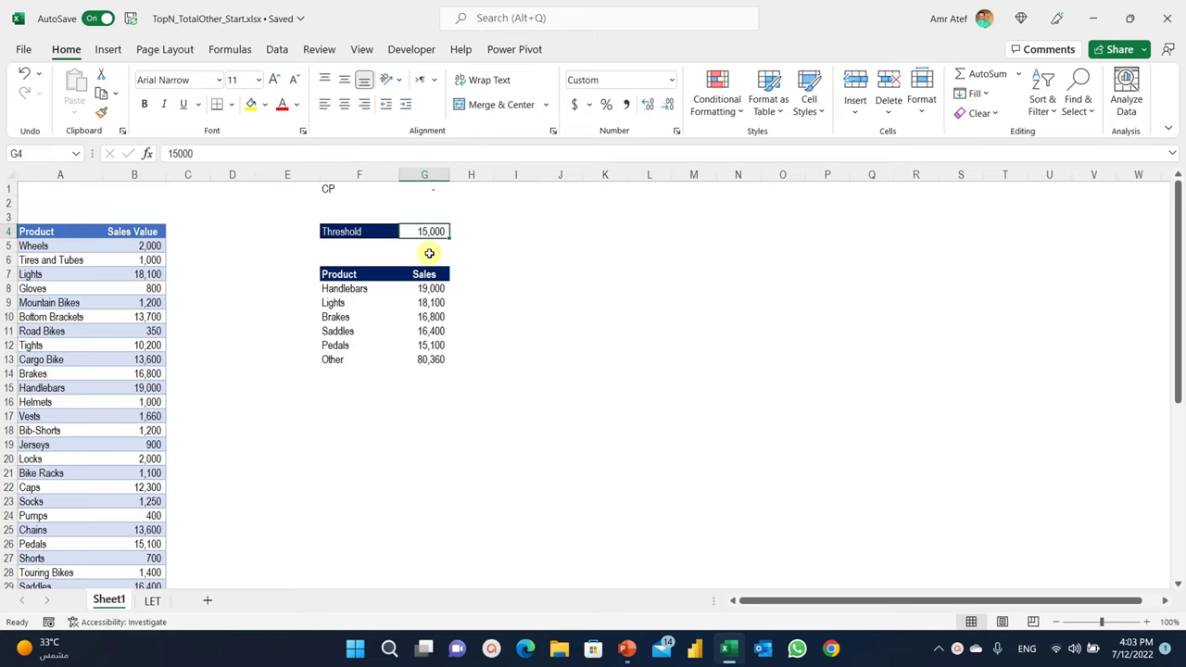
pyautogui.scroll(-3, 117, 323)
pyautogui.scroll(3, 118, 326)
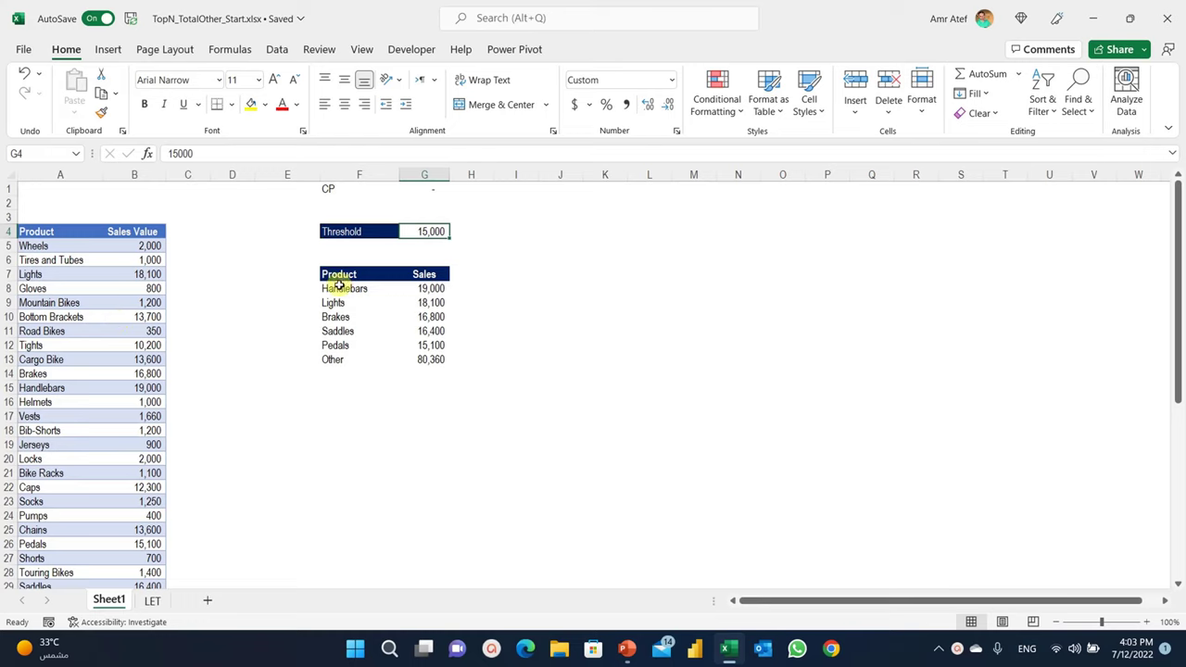
# Step: Start a new conditional formatting rule for the range F8:G30
pyautogui.moveTo(338, 289); pyautogui.dragTo(428, 525)
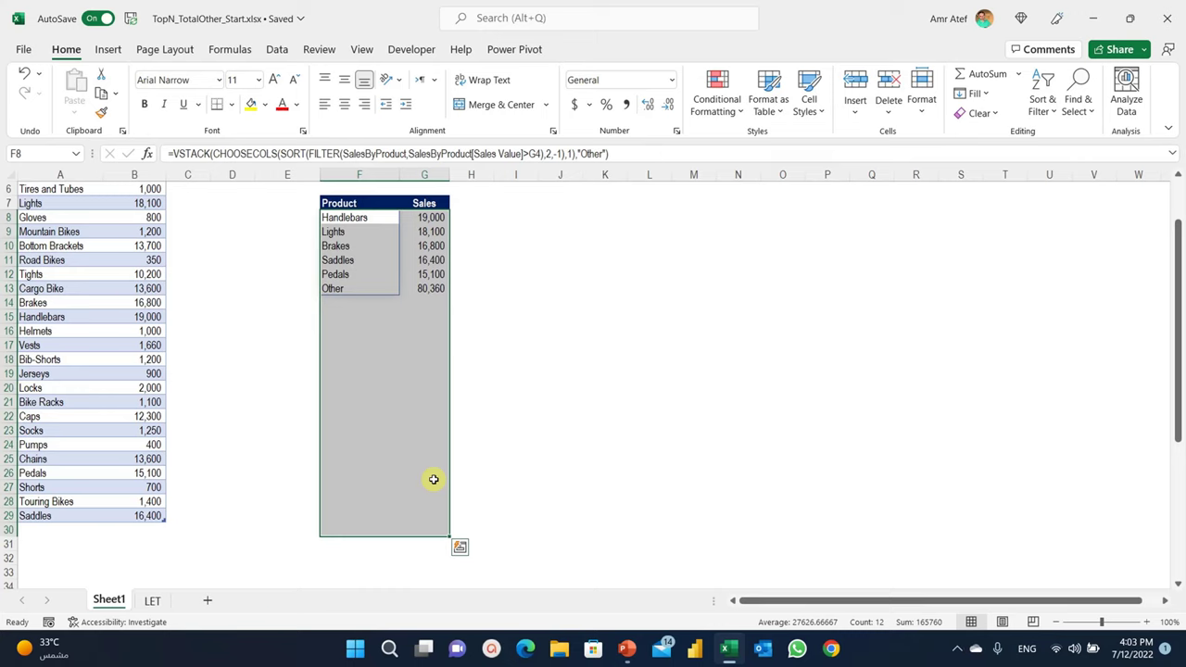
pyautogui.scroll(2, 370, 272)
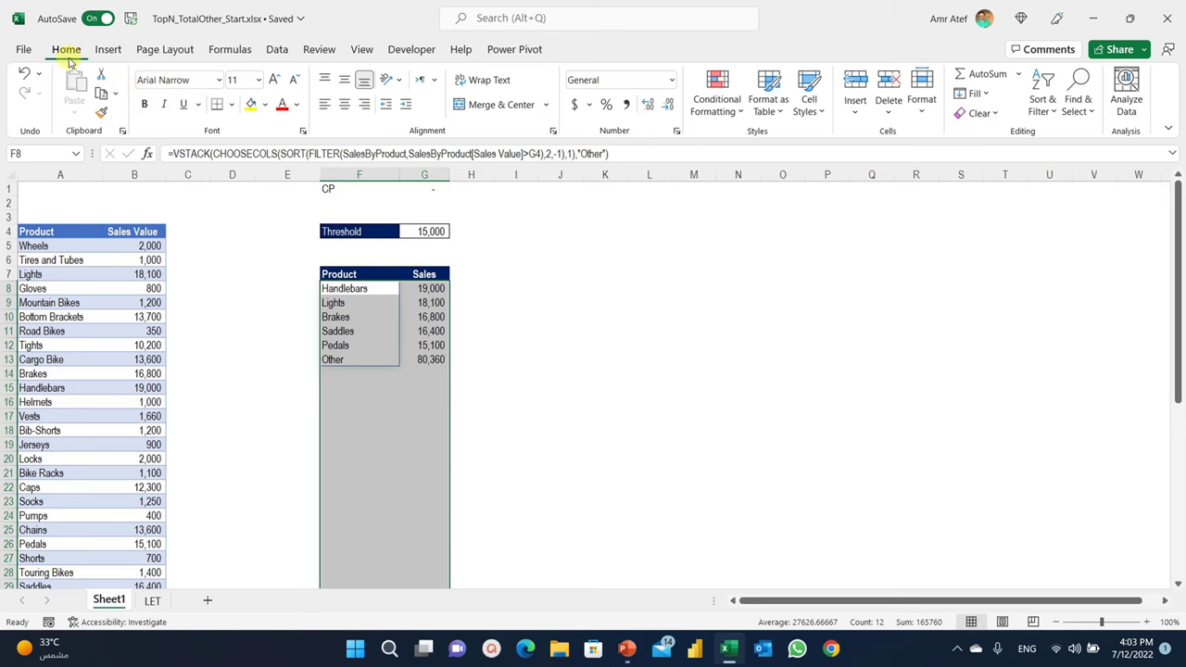
pyautogui.click(716, 104)
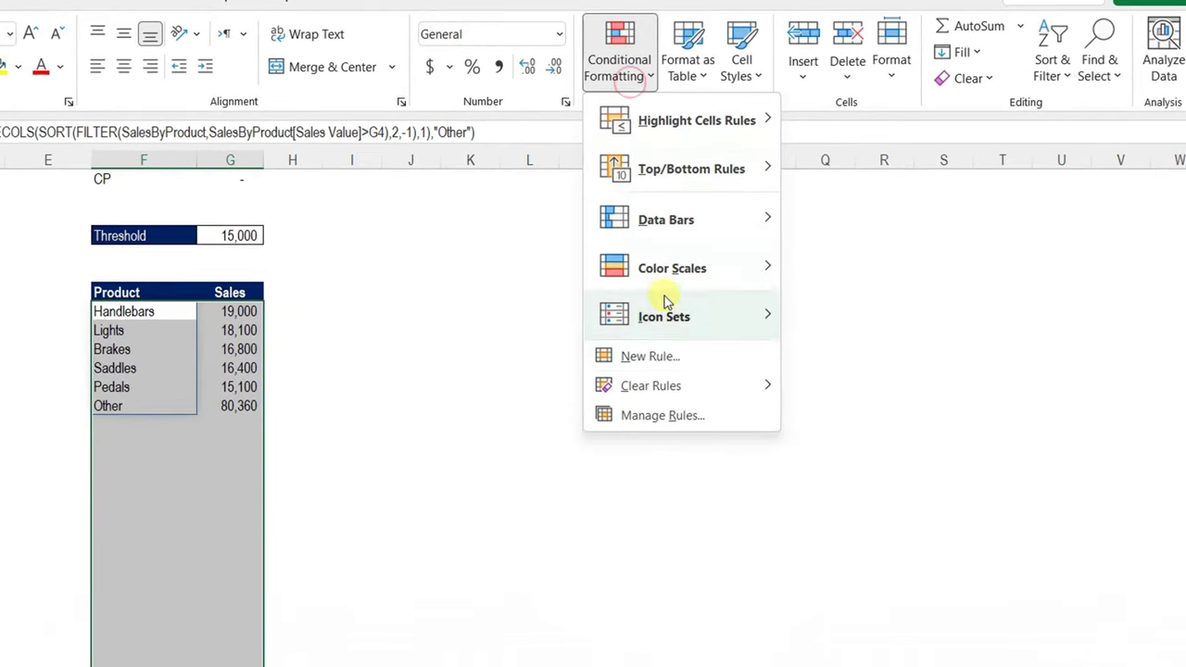
pyautogui.click(683, 357)
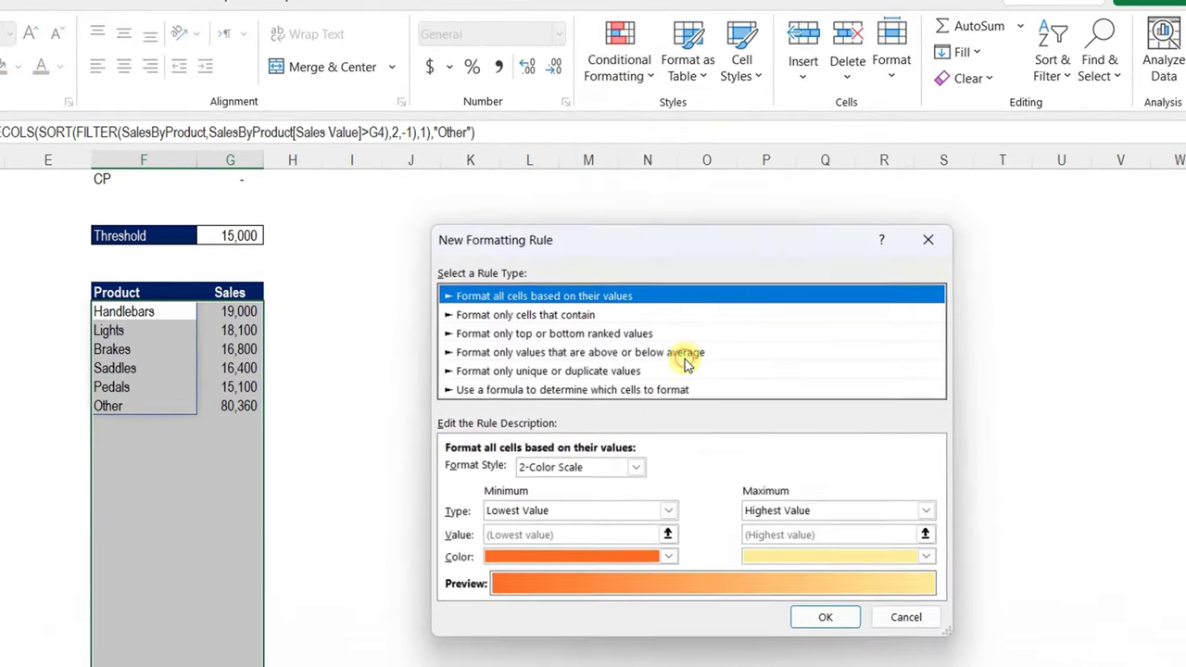
# Step: Set the new rule to format only cells that contain No Blanks
pyautogui.click(536, 315)
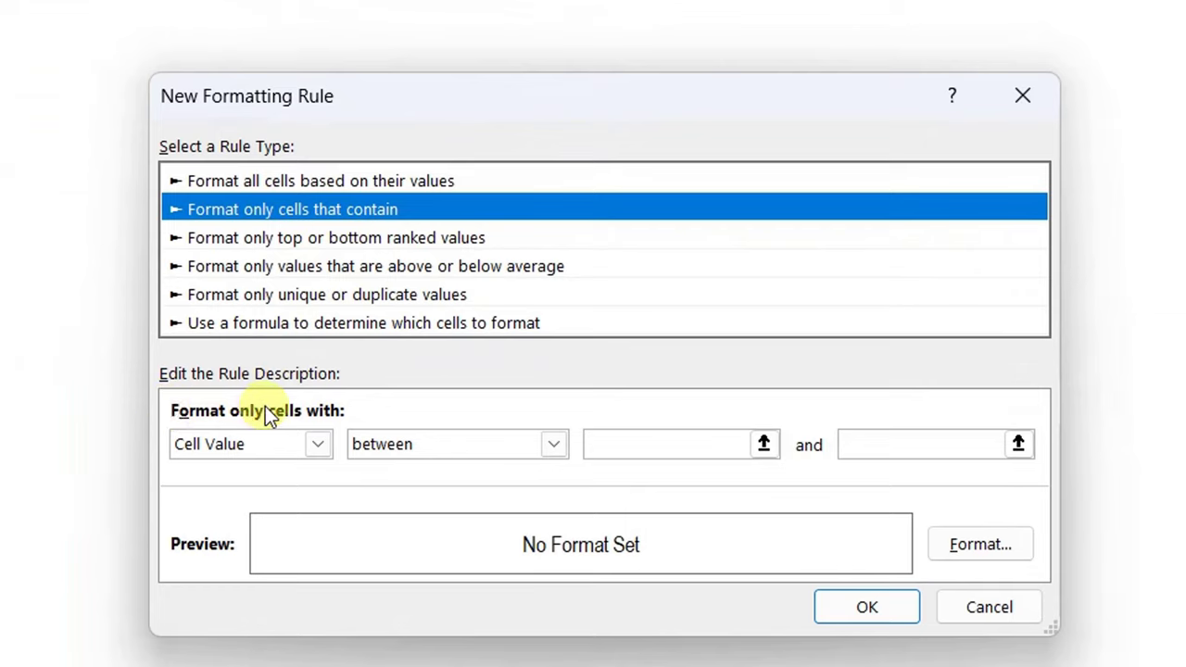
pyautogui.click(317, 443)
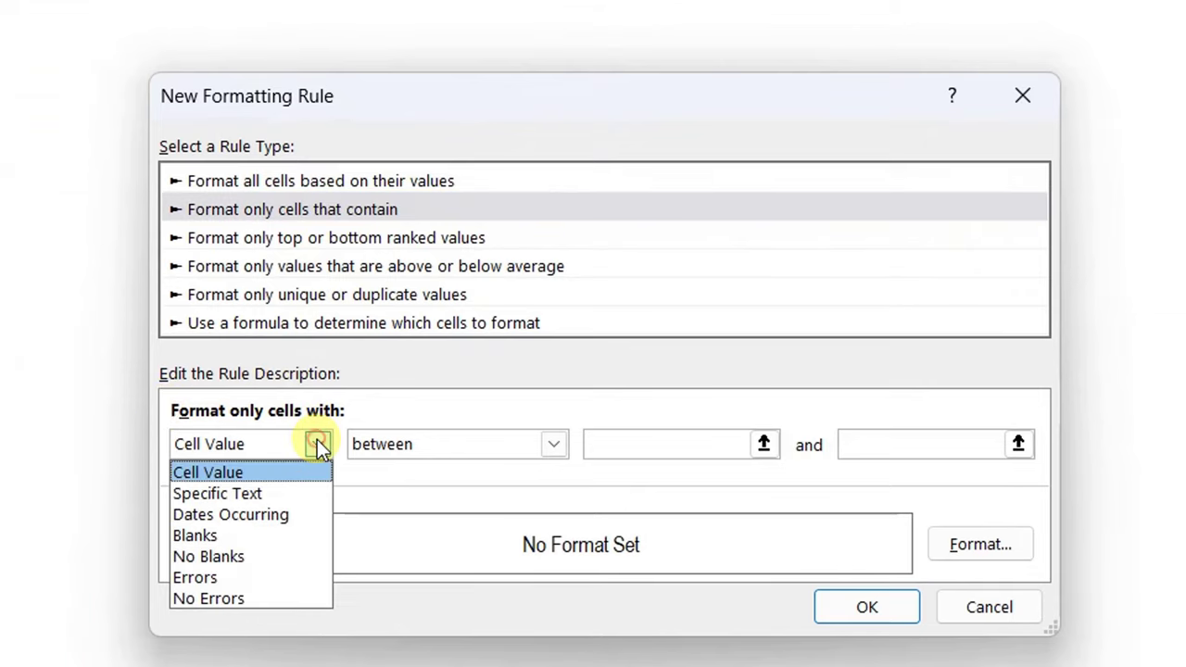
pyautogui.click(276, 555)
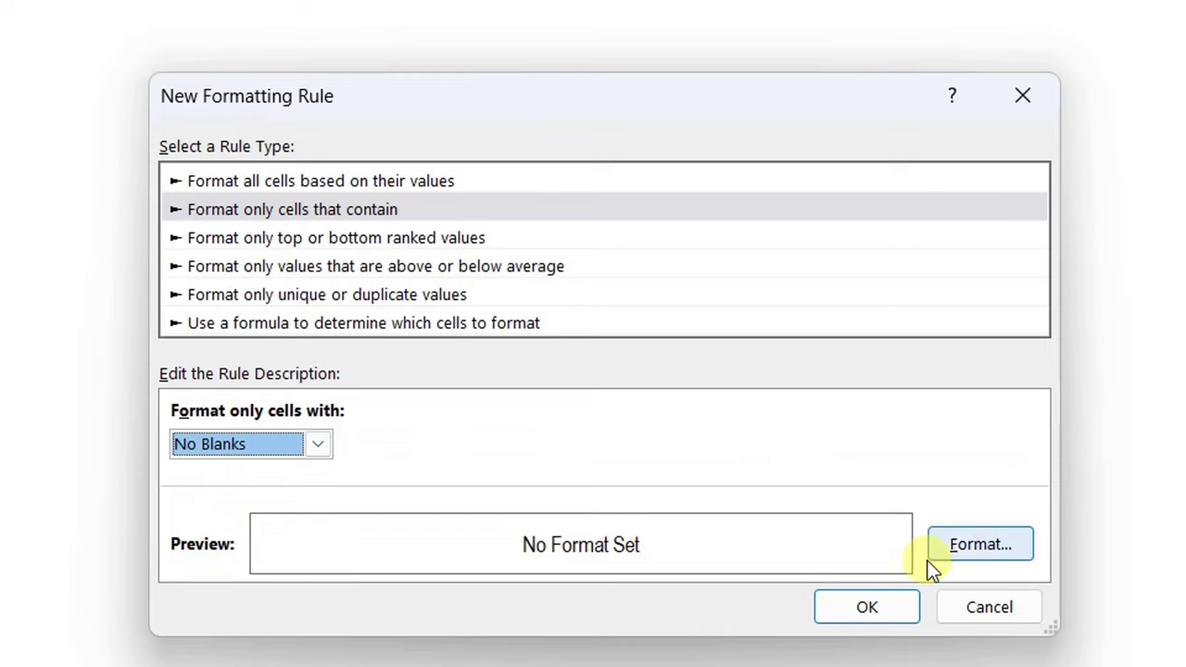
# Step: Give the rule's format a dashed outline border and apply the rule to the product and sales range
pyautogui.click(973, 547)
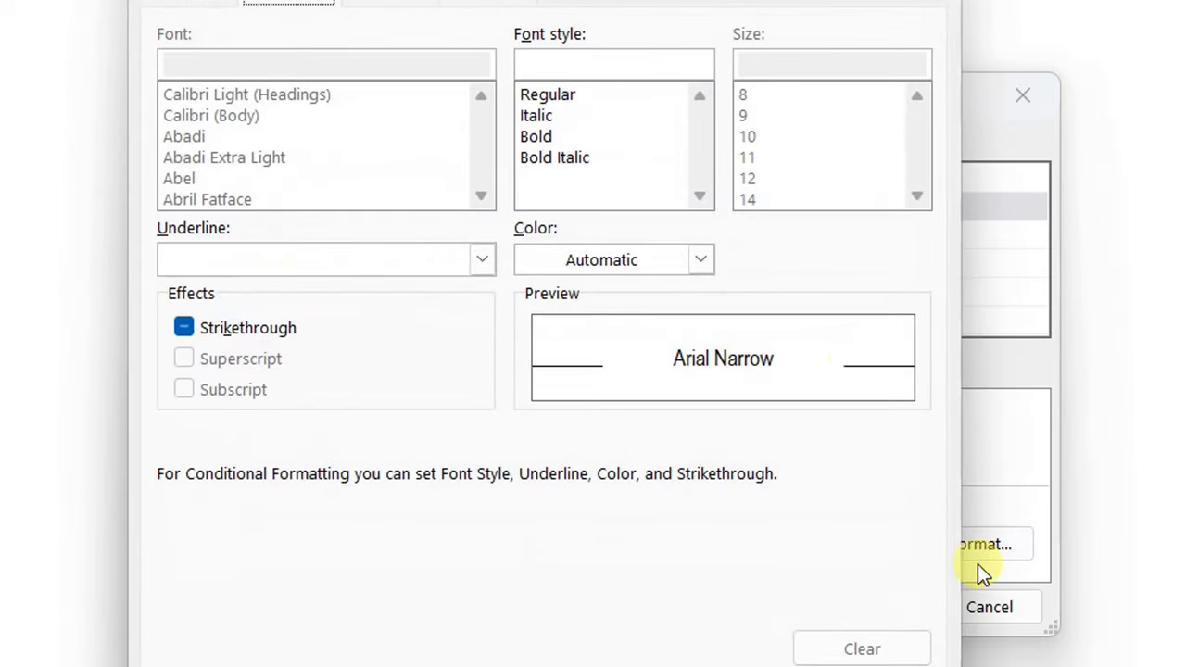
pyautogui.click(389, 7)
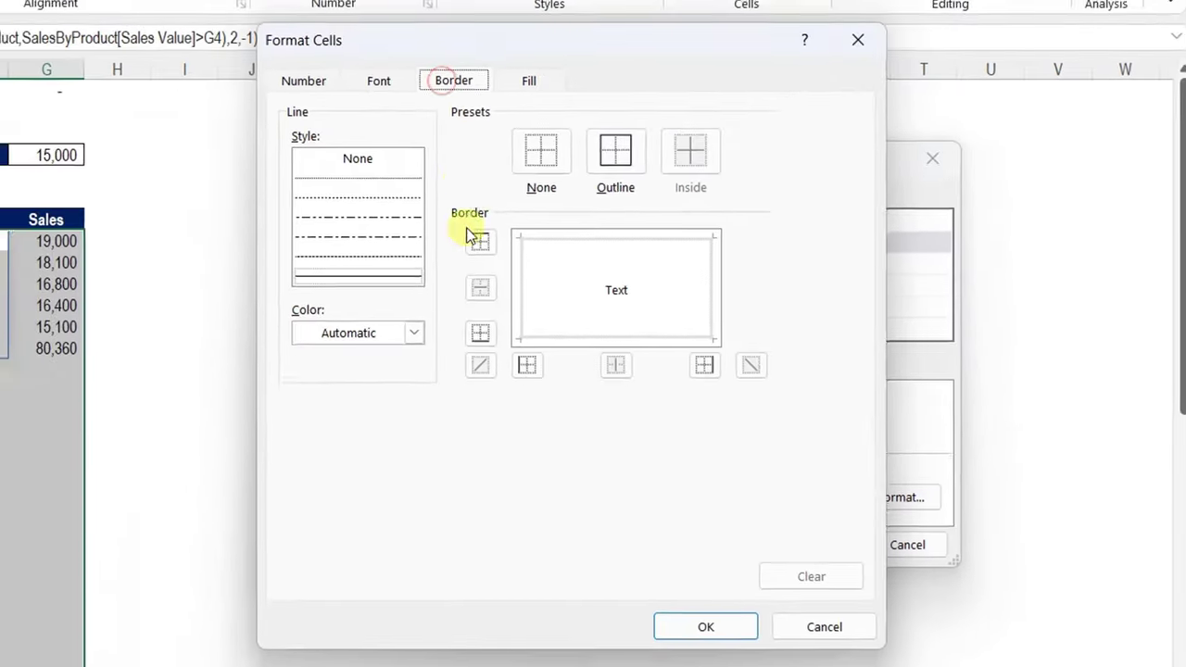
pyautogui.click(367, 262)
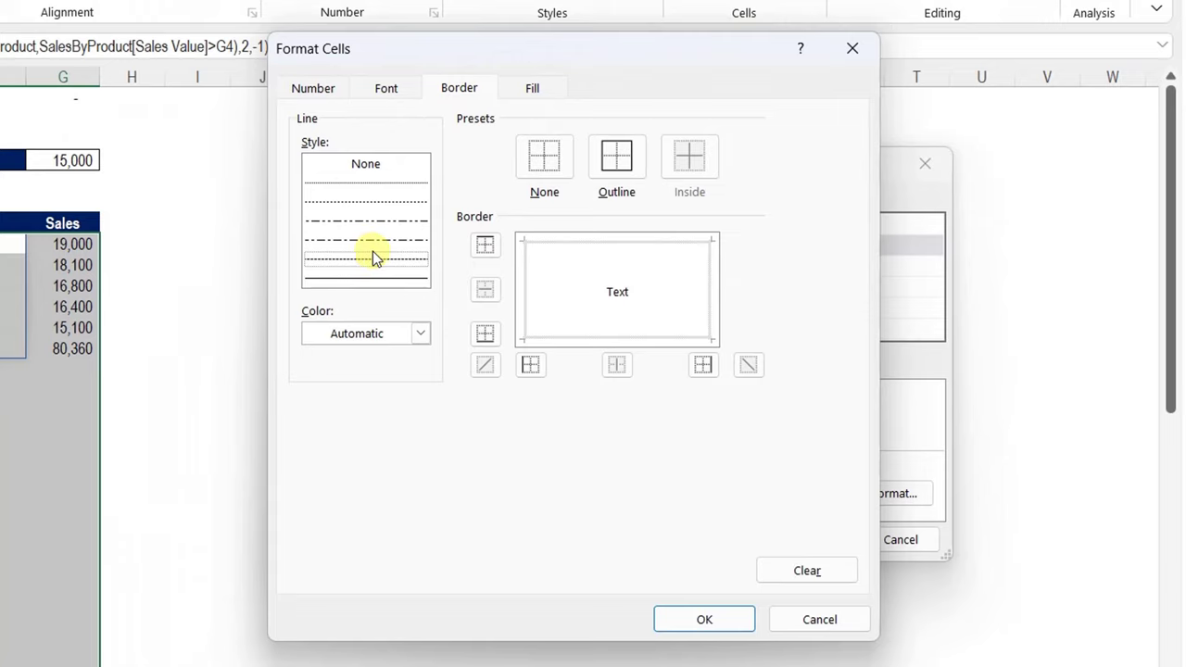
pyautogui.click(614, 165)
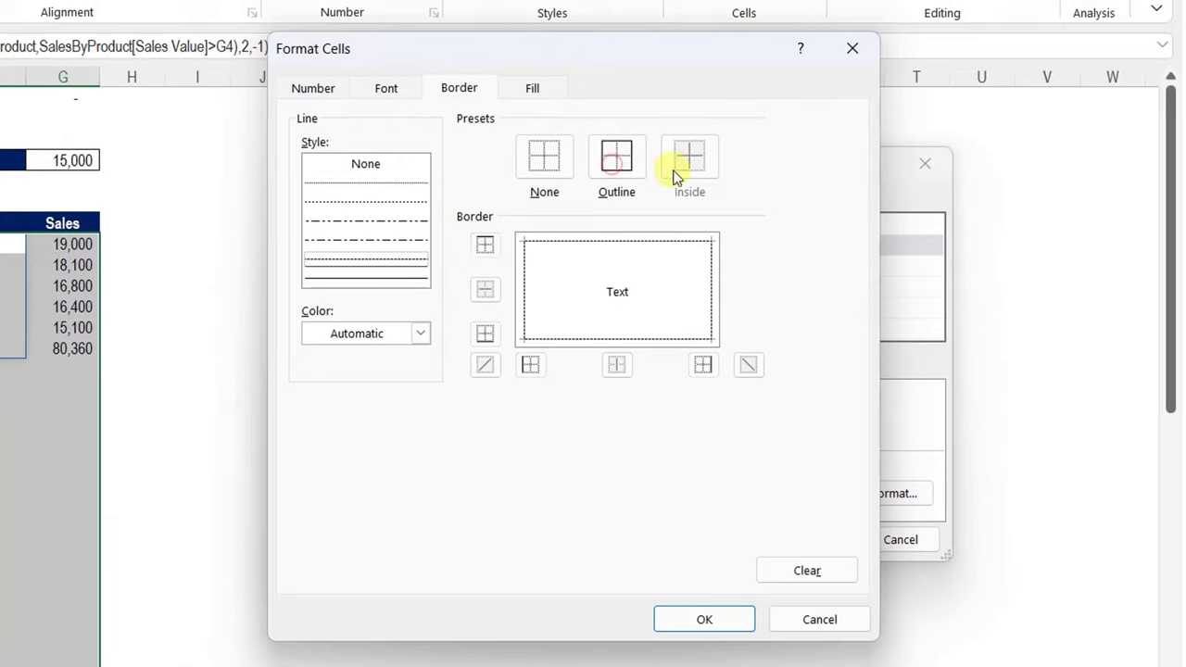
pyautogui.click(712, 621)
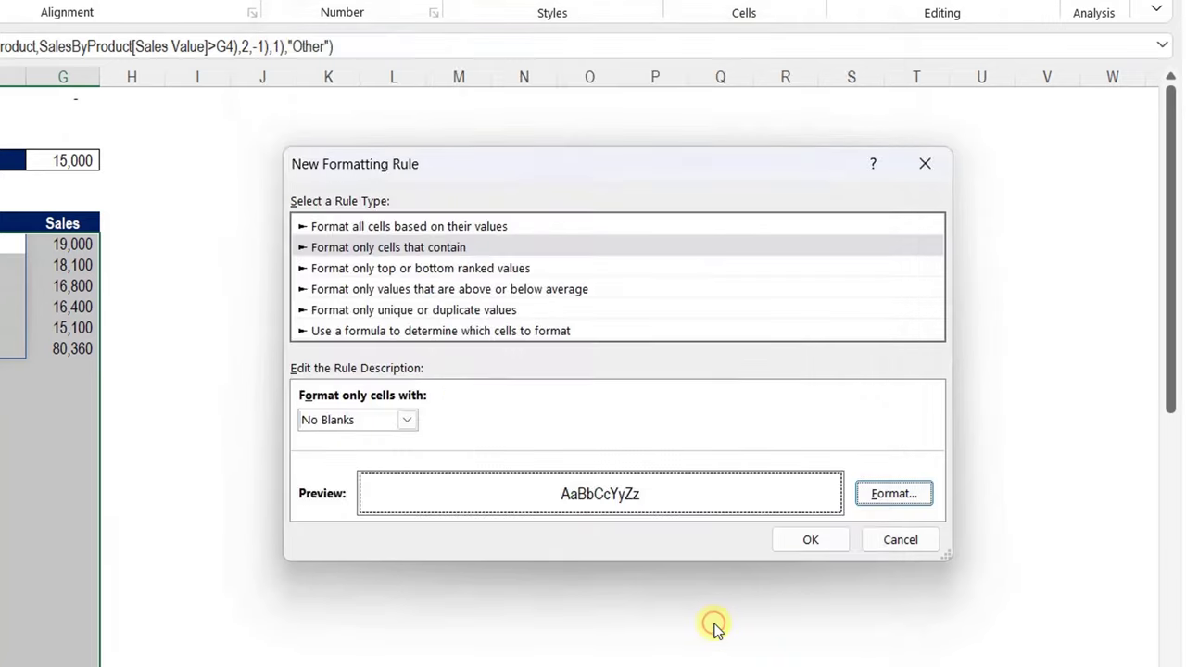
pyautogui.click(813, 542)
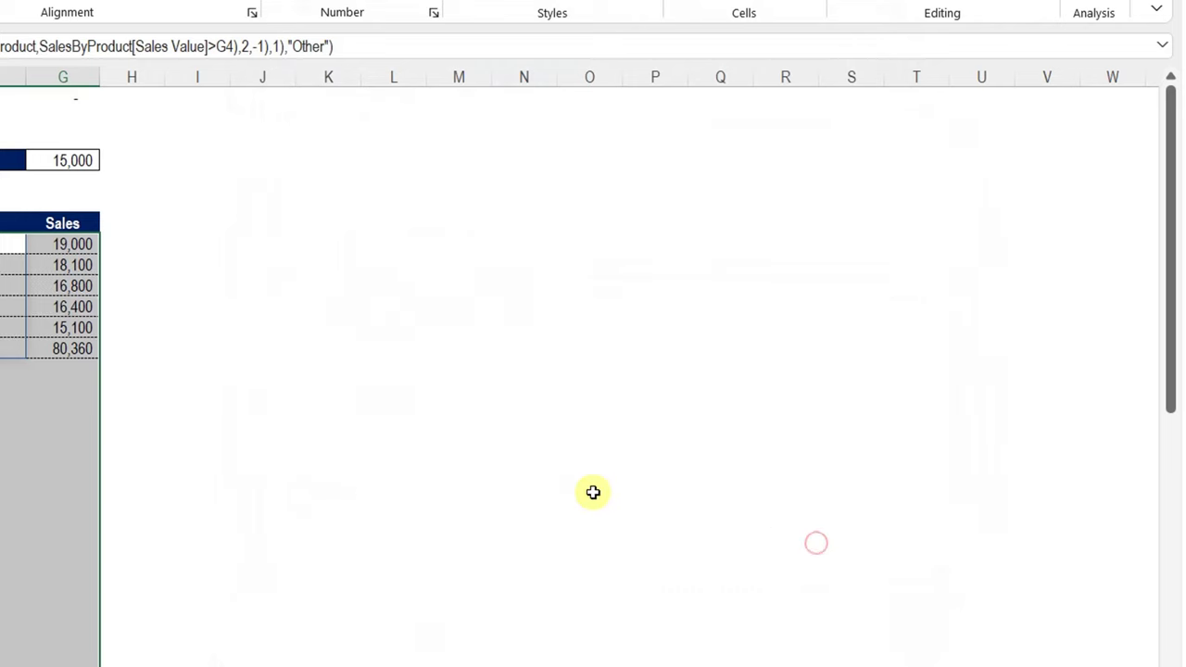
pyautogui.click(4, 306)
# Step: Set the threshold in G4 to 2500 to test the conditional borders
pyautogui.click(232, 154)
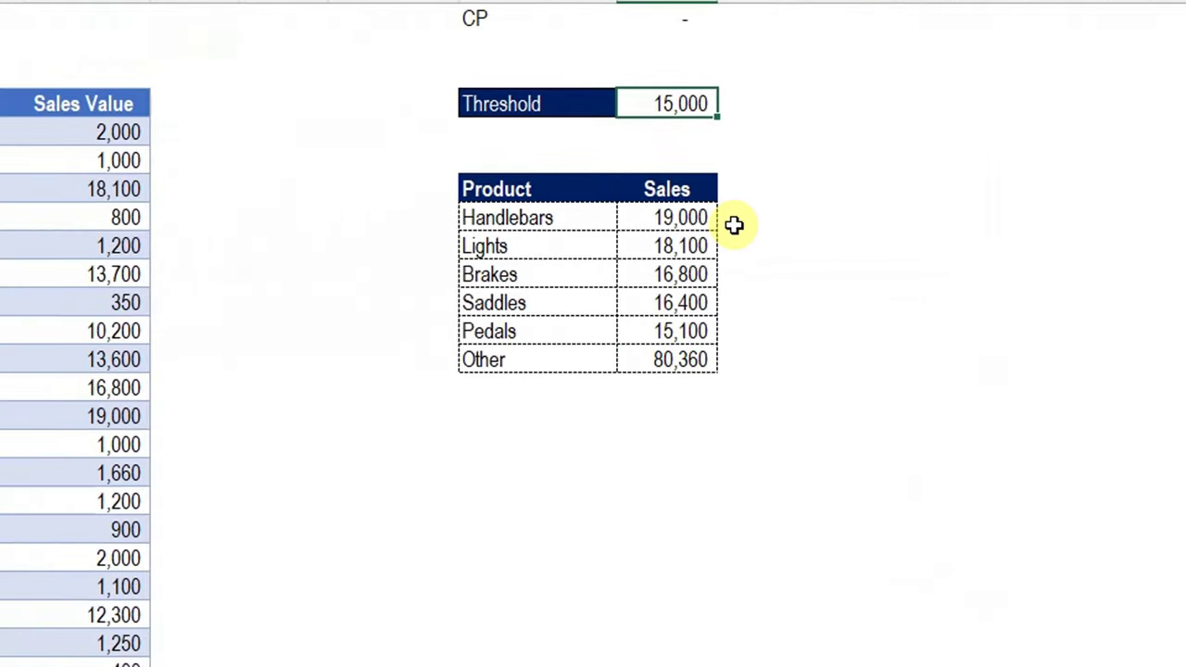
pyautogui.write('2500')
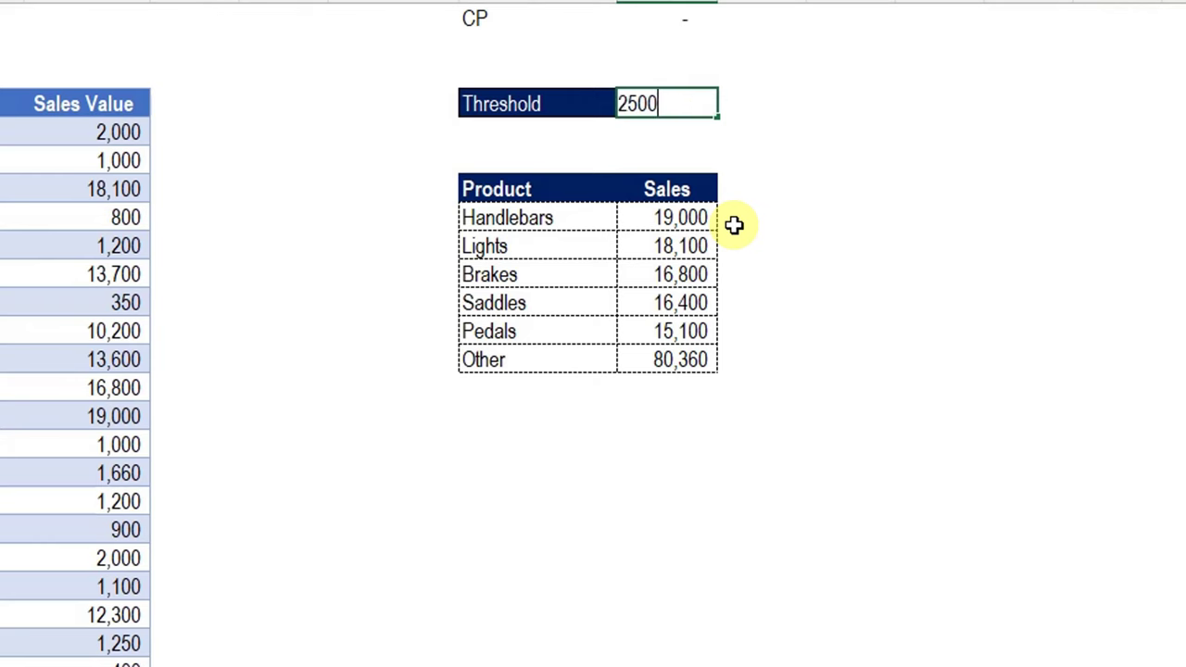
pyautogui.press('Return')
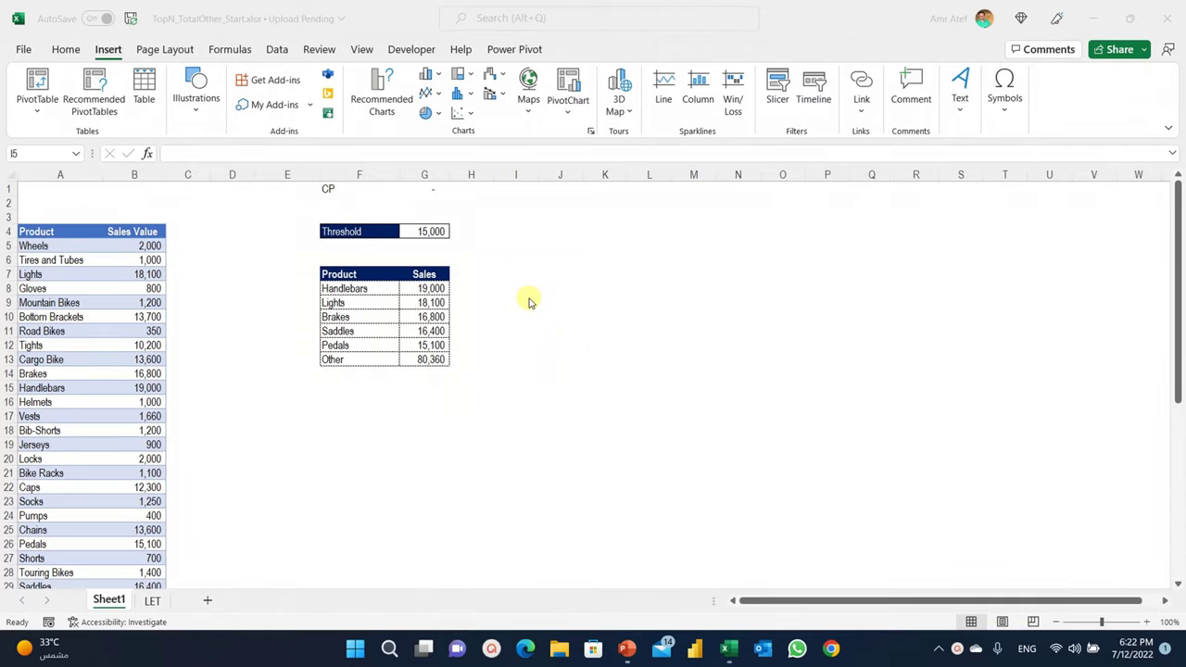
# Step: Insert a 2-D clustered column chart from F7:G13 and place it clear of the product and sales list
pyautogui.moveTo(340, 275); pyautogui.dragTo(418, 357)
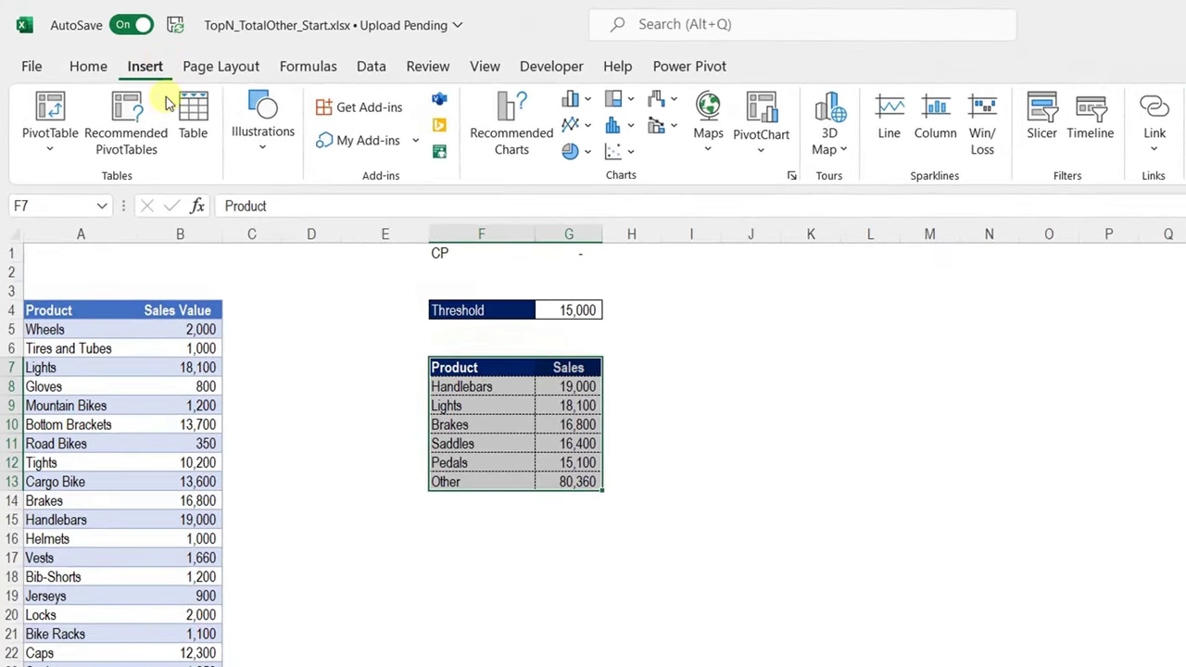
pyautogui.click(588, 104)
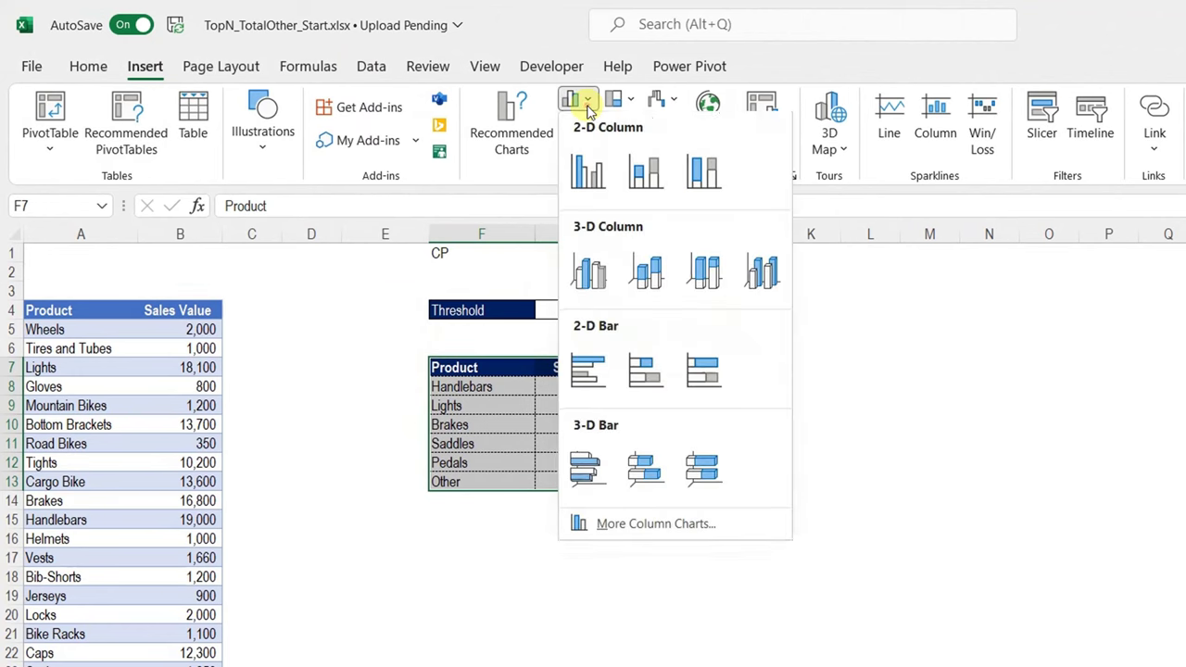
pyautogui.click(591, 173)
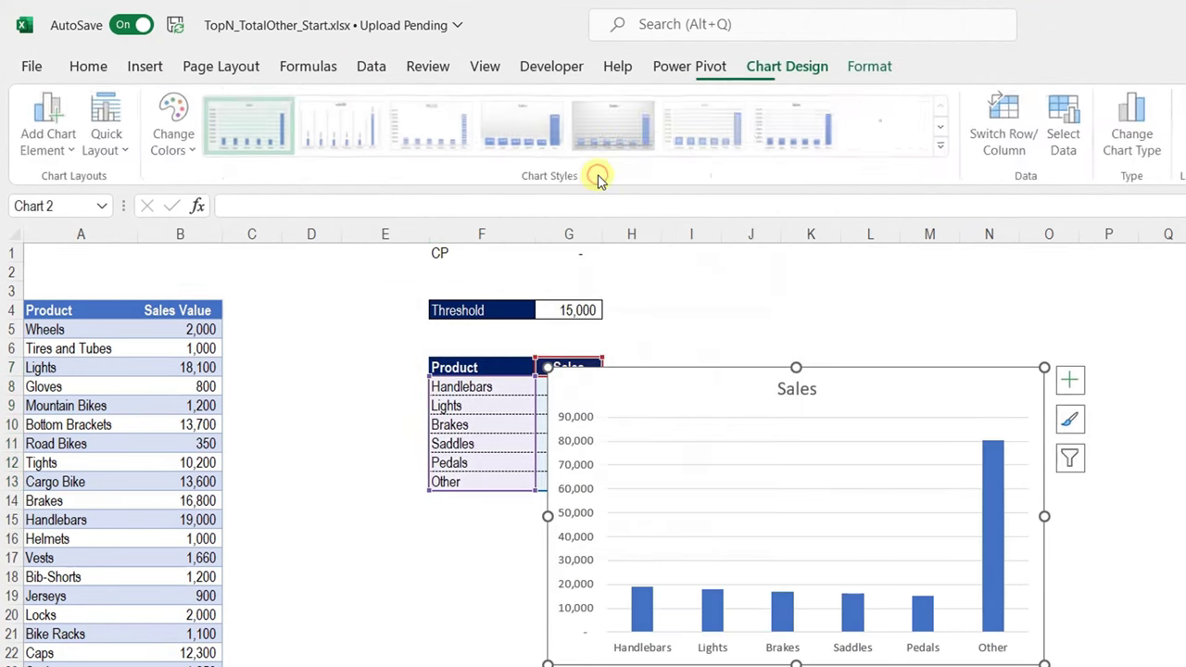
pyautogui.moveTo(685, 379); pyautogui.dragTo(784, 318)
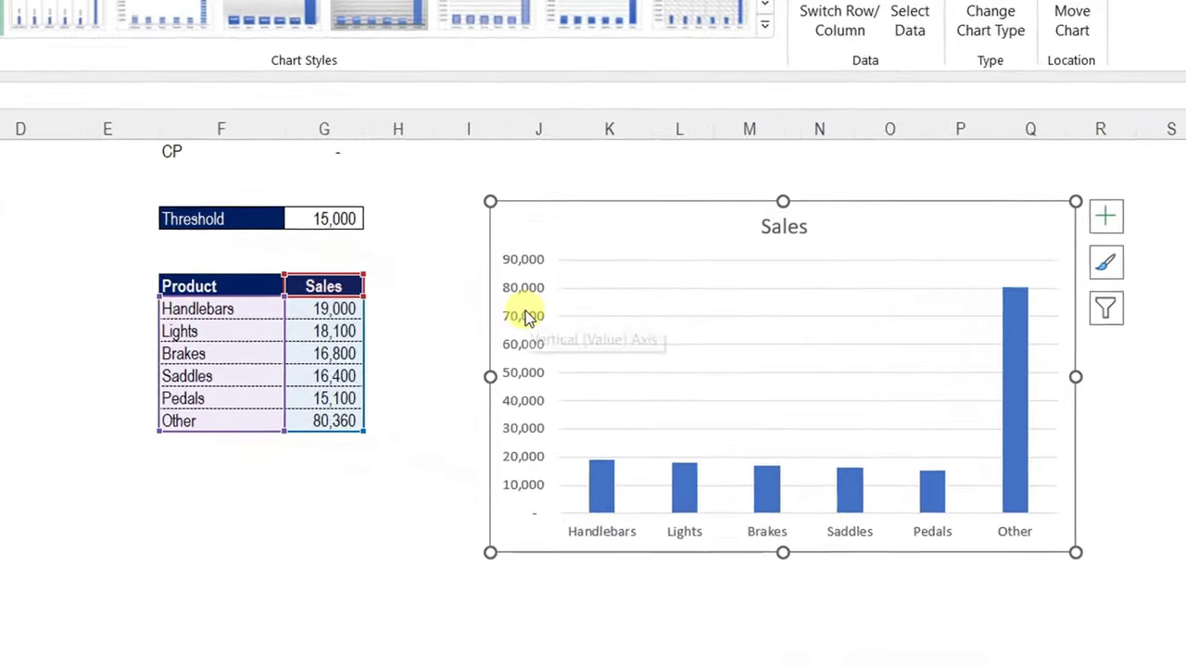
# Step: Delete the vertical value axis and the gridlines from the Sales chart
pyautogui.click(525, 317)
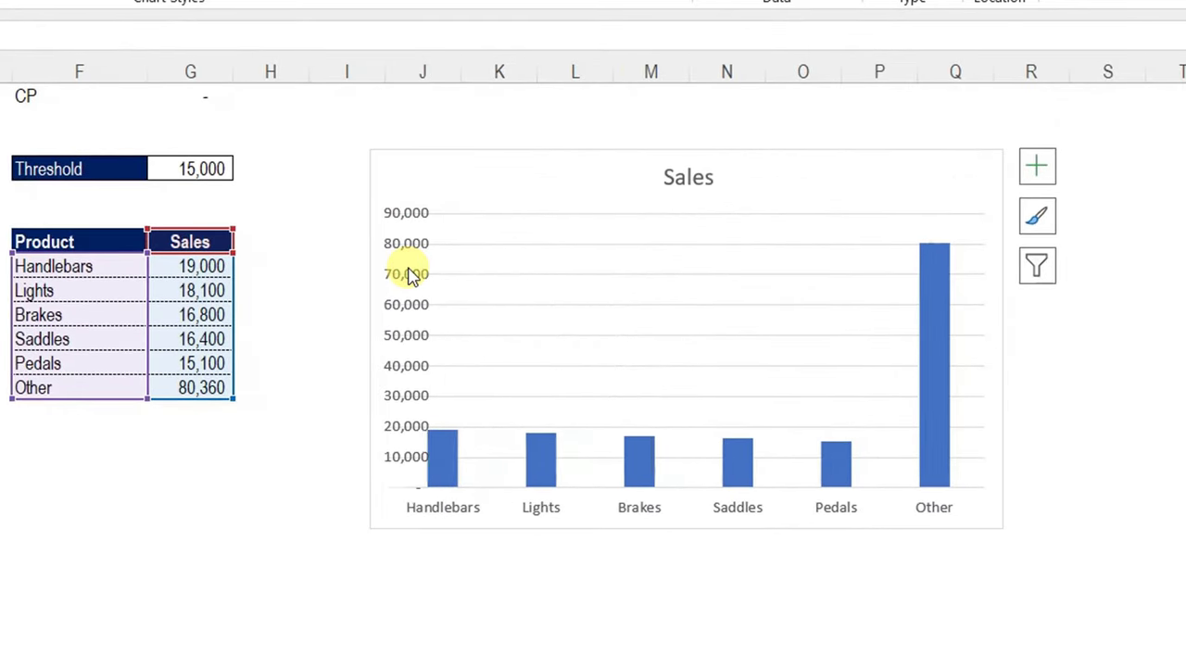
pyautogui.press('Delete')
pyautogui.click(556, 214)
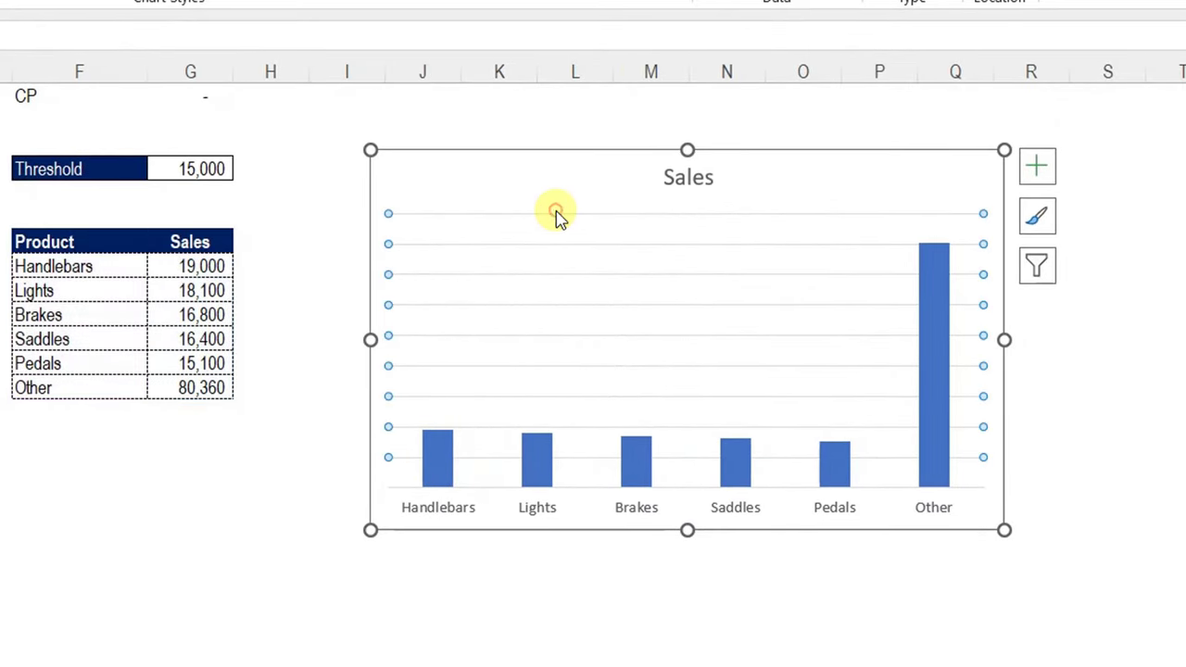
pyautogui.press('Delete')
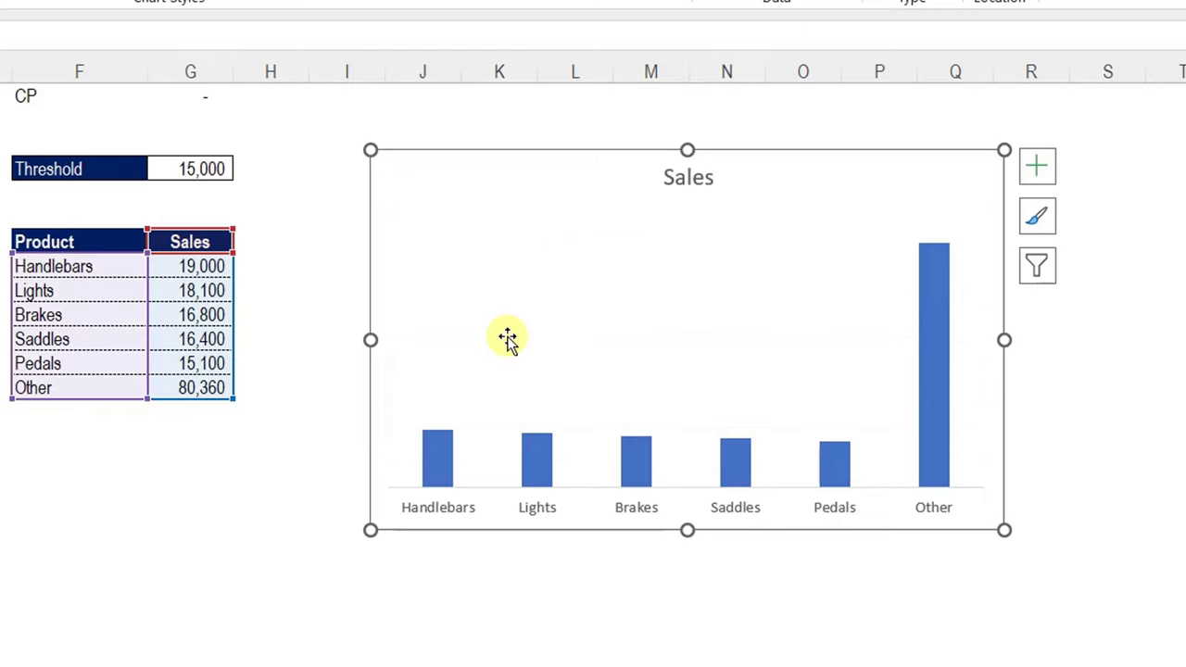
# Step: Add data labels to the Sales chart and shift it about one column farther from the product list
pyautogui.click(1036, 178)
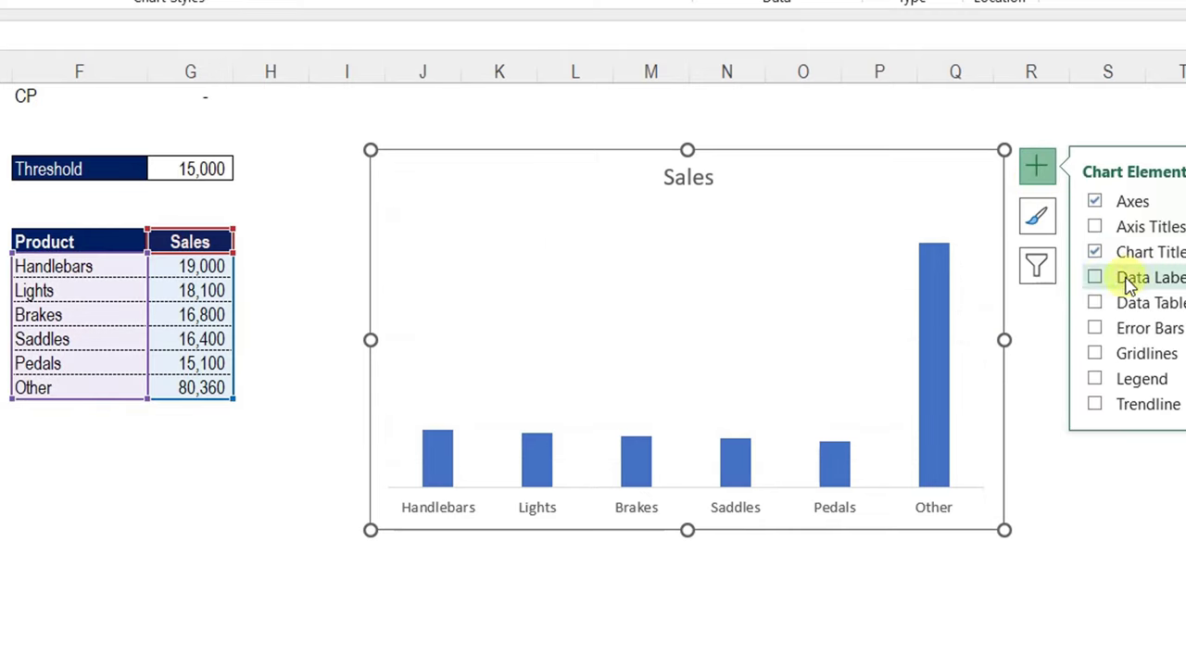
pyautogui.click(1095, 278)
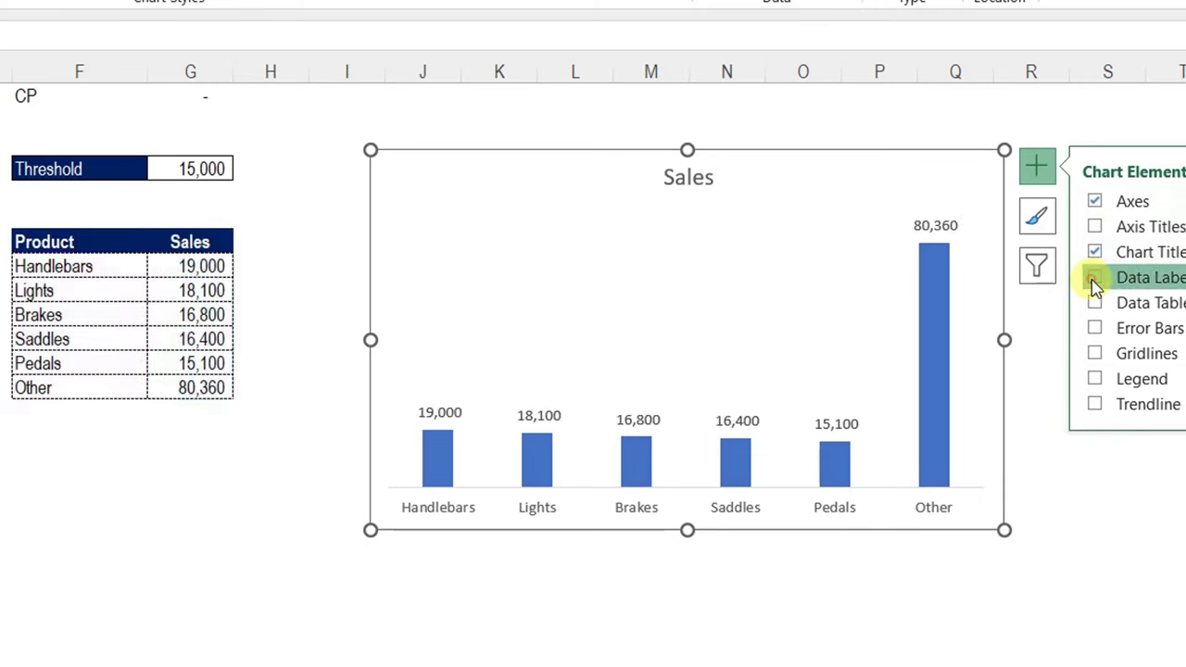
pyautogui.click(1076, 559)
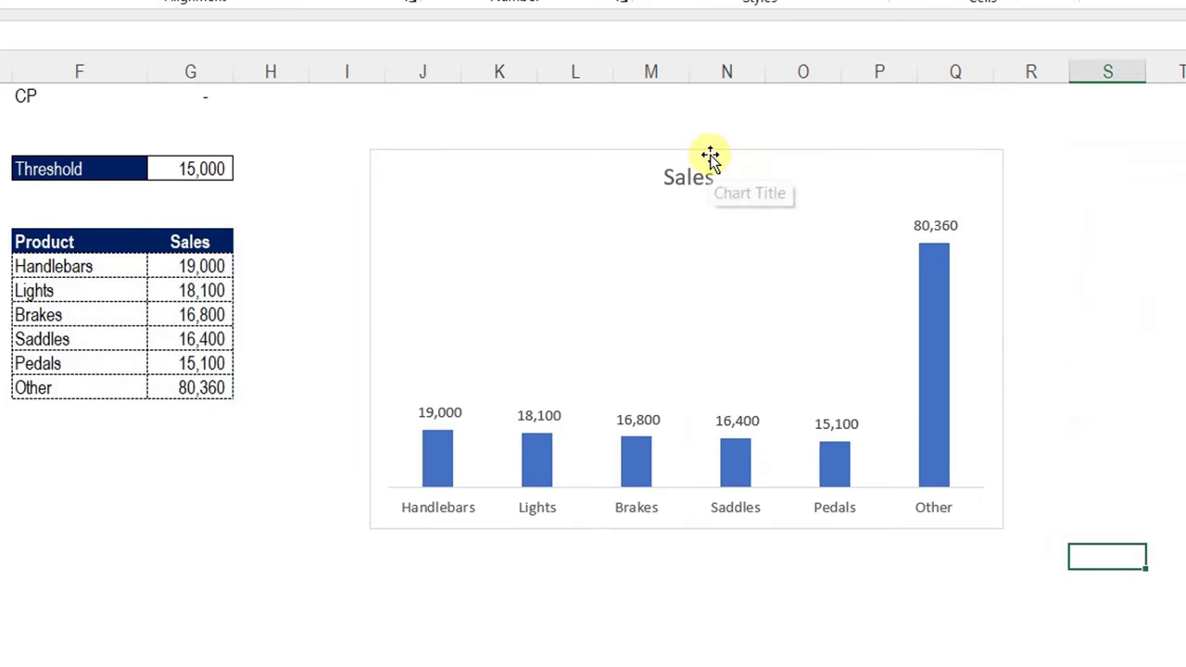
pyautogui.moveTo(710, 158); pyautogui.dragTo(778, 167)
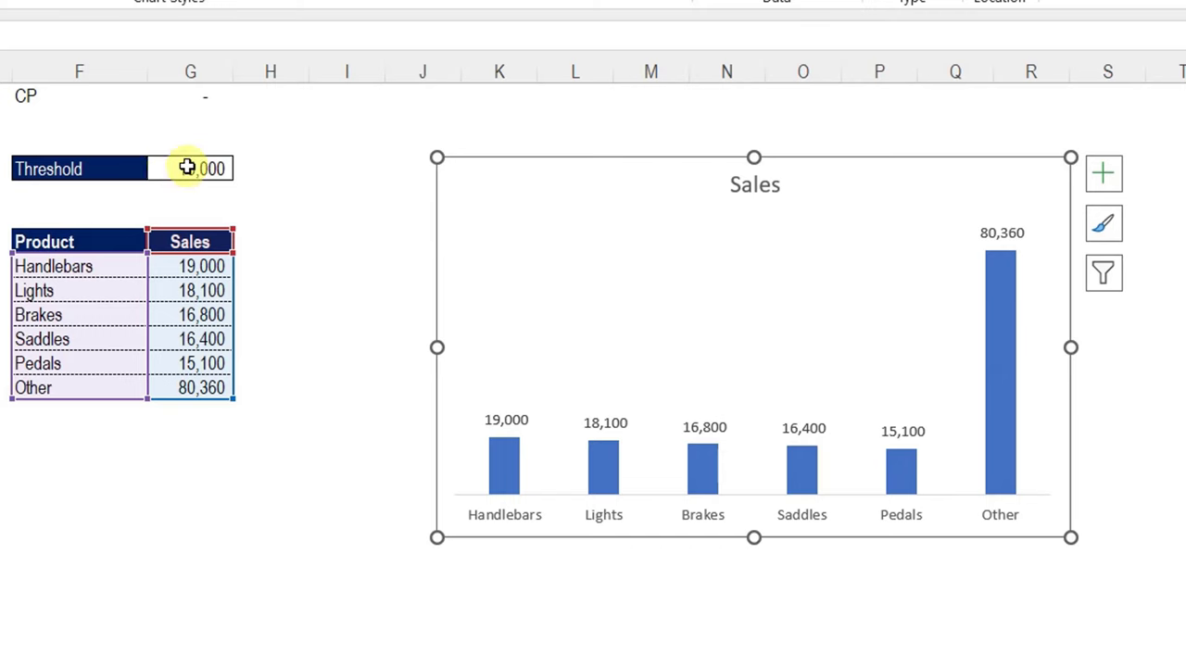
# Step: Set the threshold in G4 to 2500
pyautogui.click(188, 168)
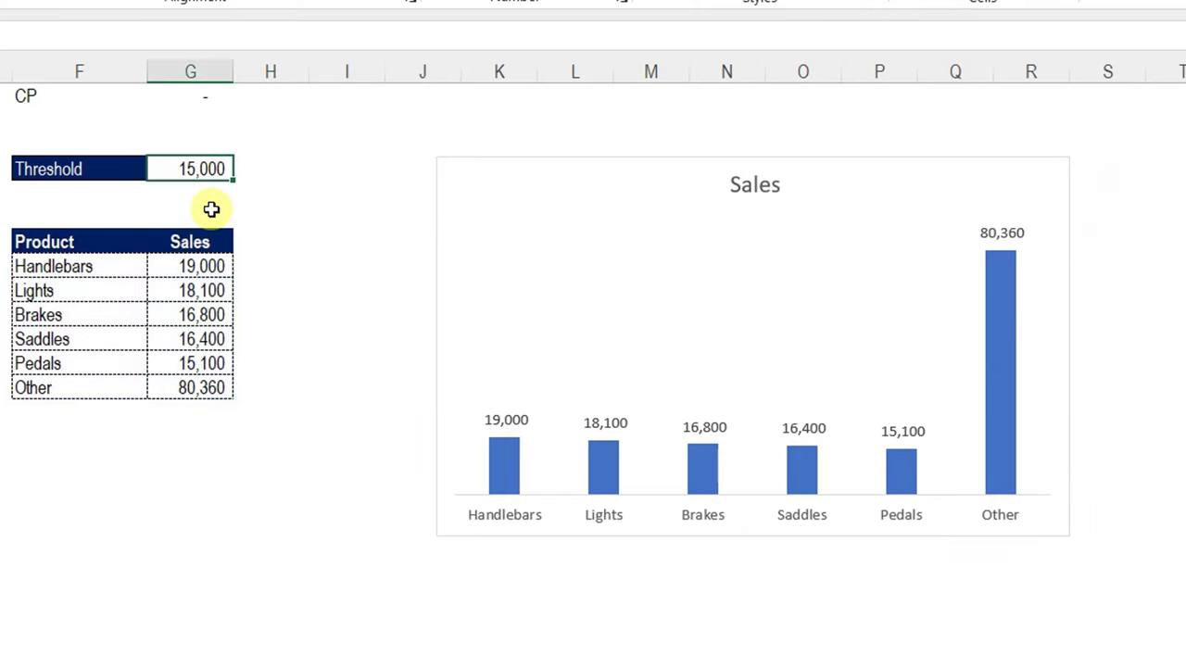
pyautogui.write('25')
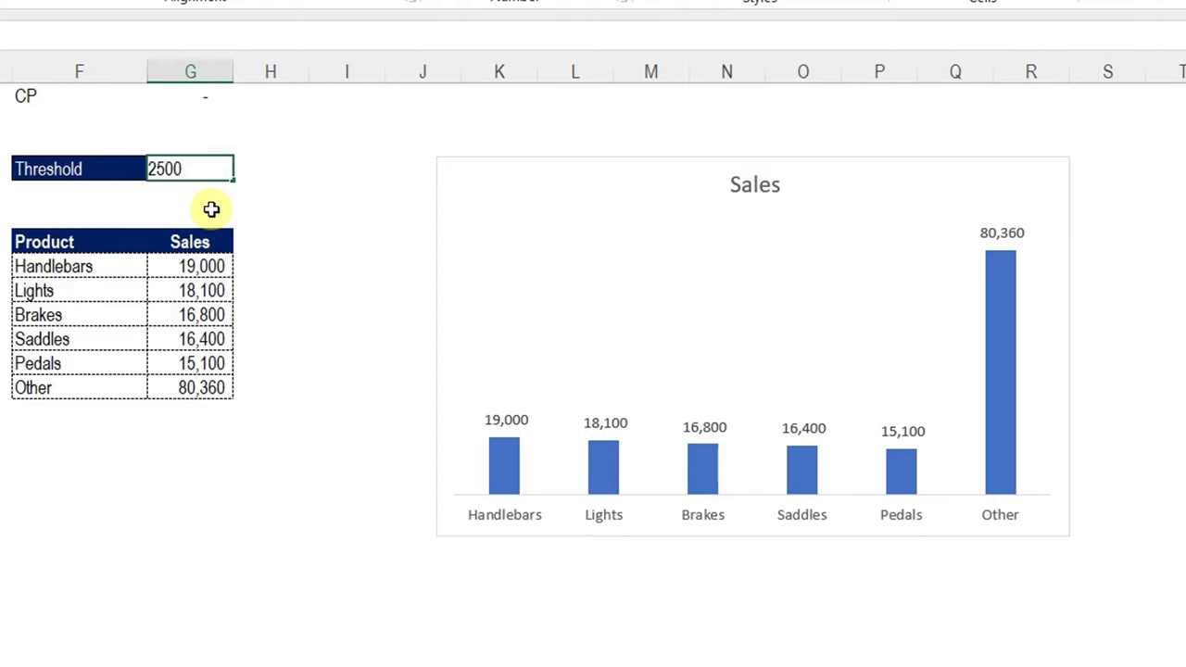
pyautogui.press('Return')
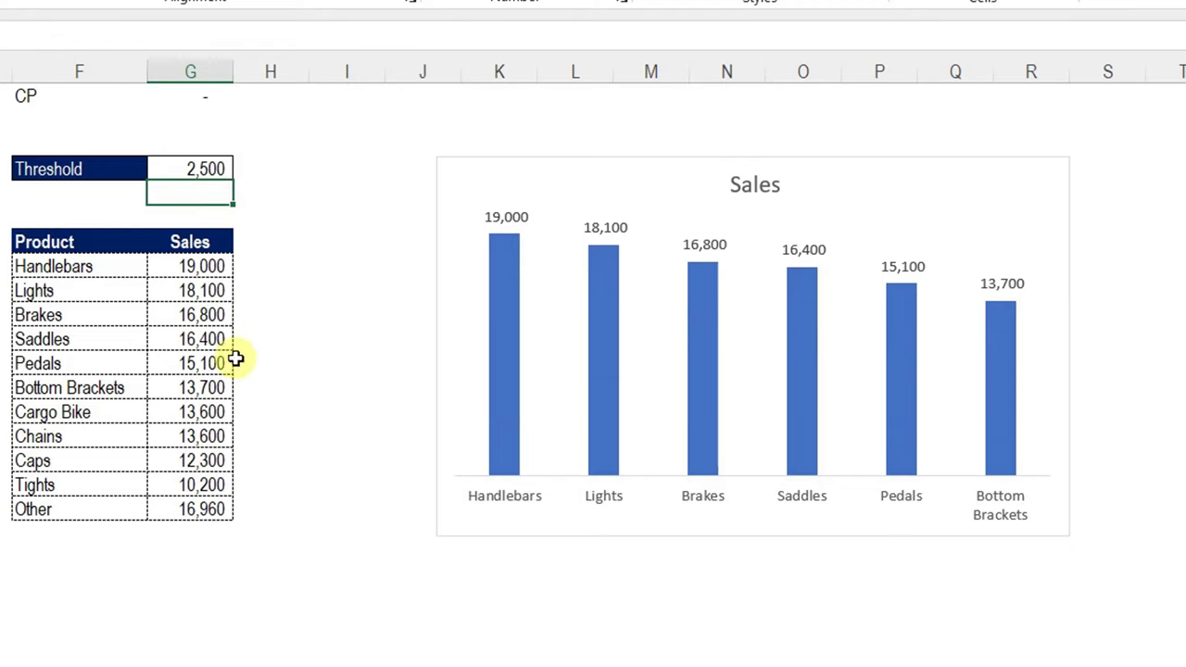
# Step: Examine the Sales chart's source data range and the cell reference behind its Sales series values
pyautogui.click(903, 193)
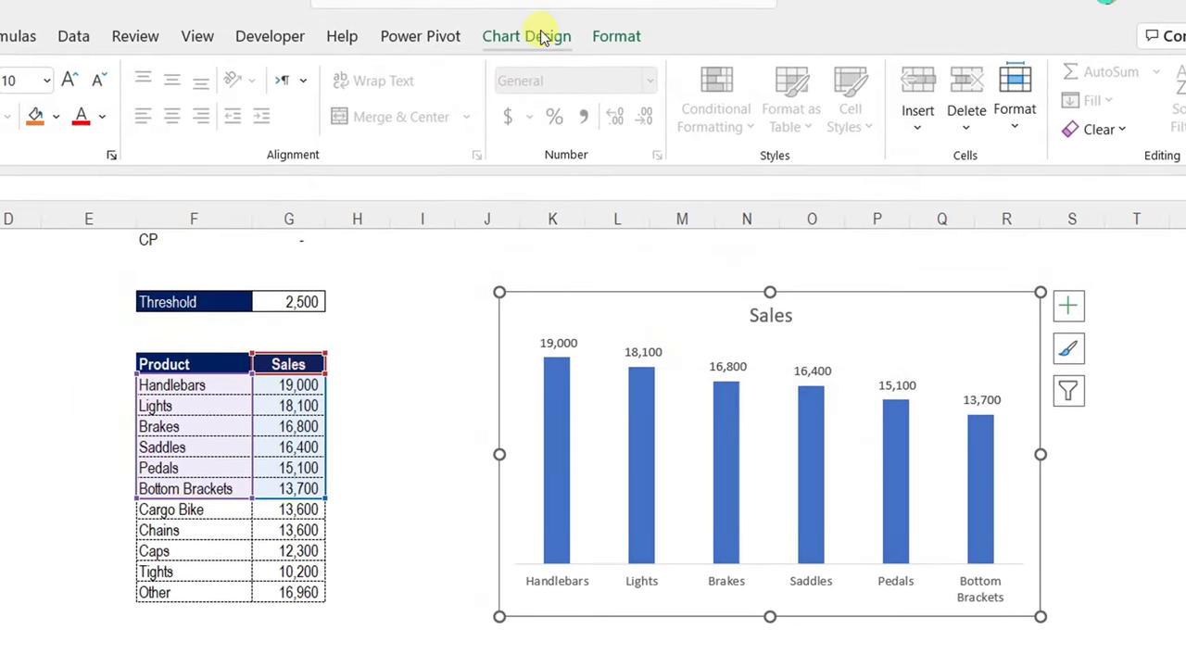
pyautogui.click(545, 37)
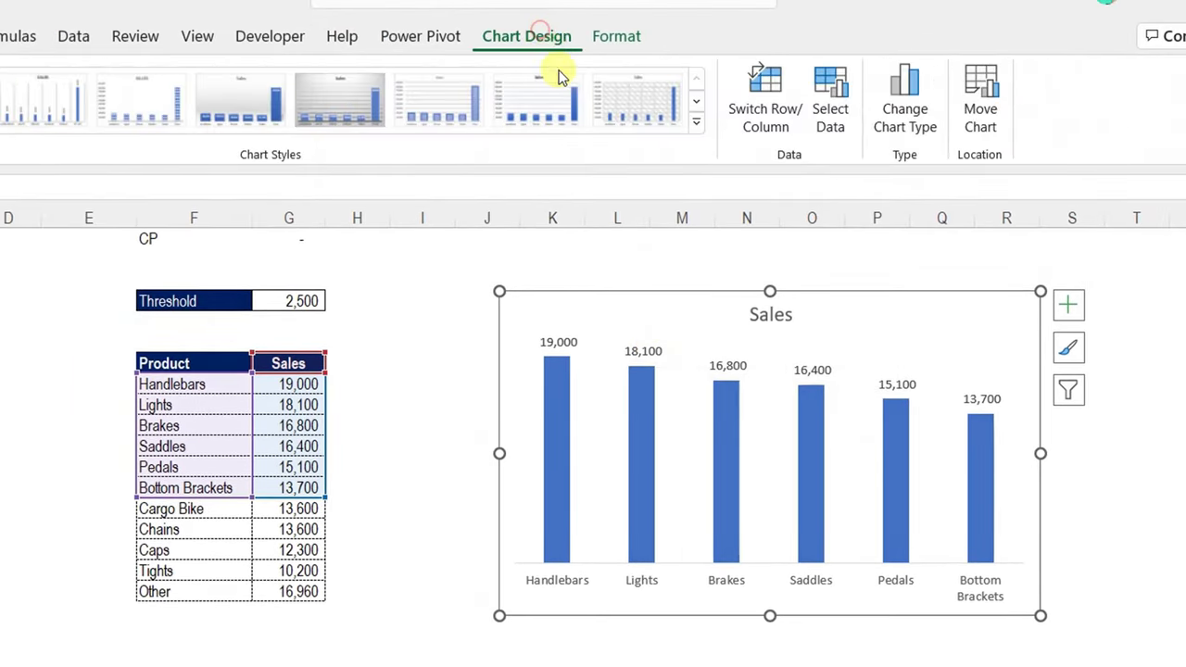
pyautogui.click(837, 126)
pyautogui.moveTo(649, 362); pyautogui.dragTo(768, 176)
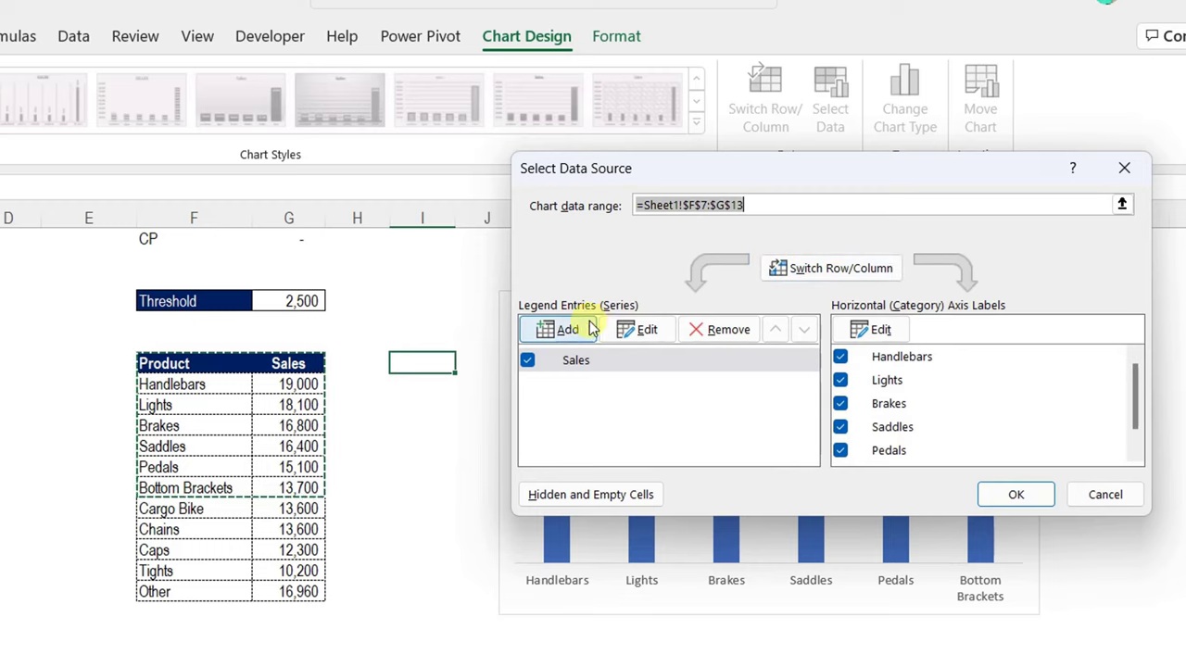
pyautogui.click(625, 362)
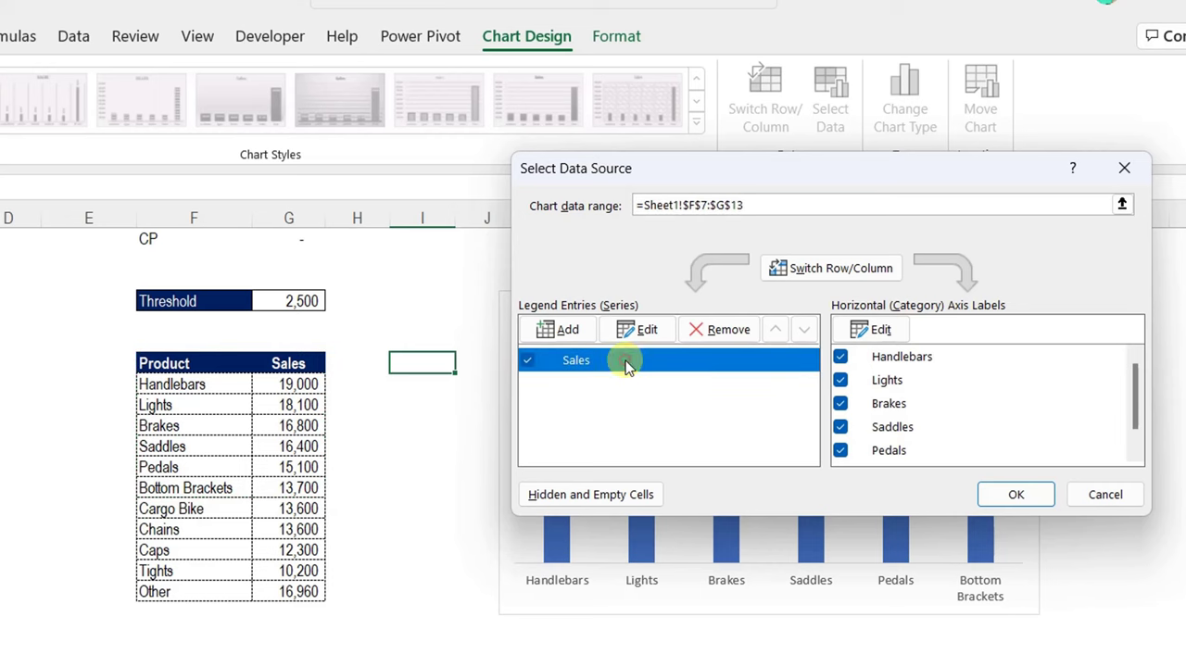
pyautogui.click(638, 332)
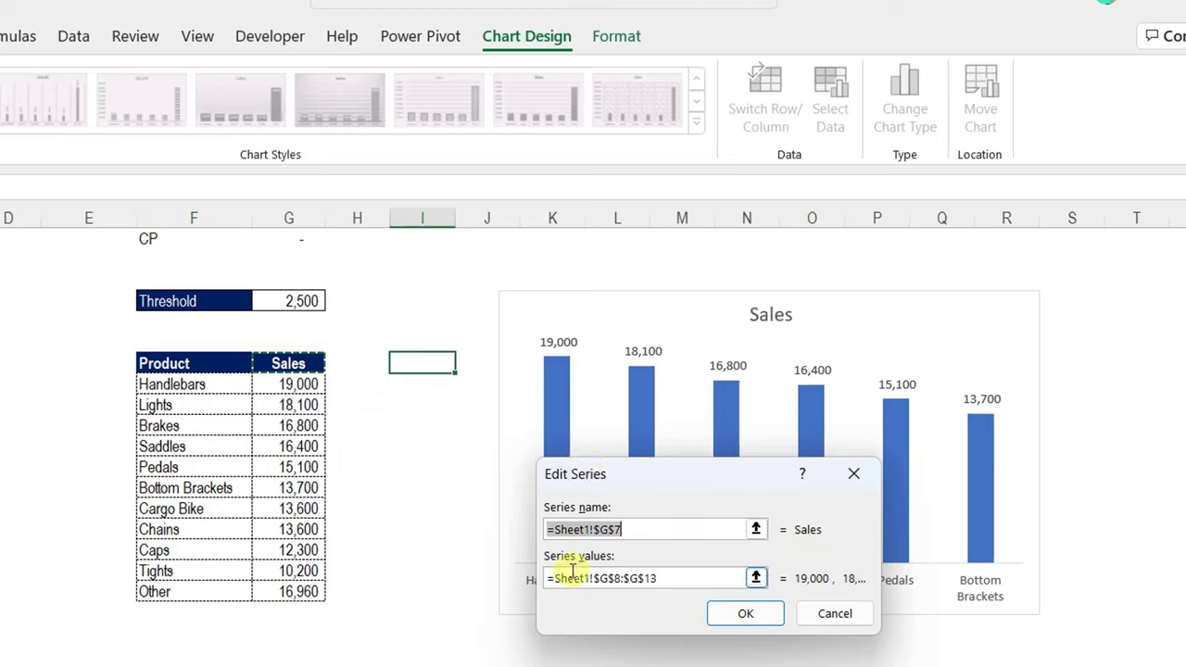
pyautogui.click(756, 577)
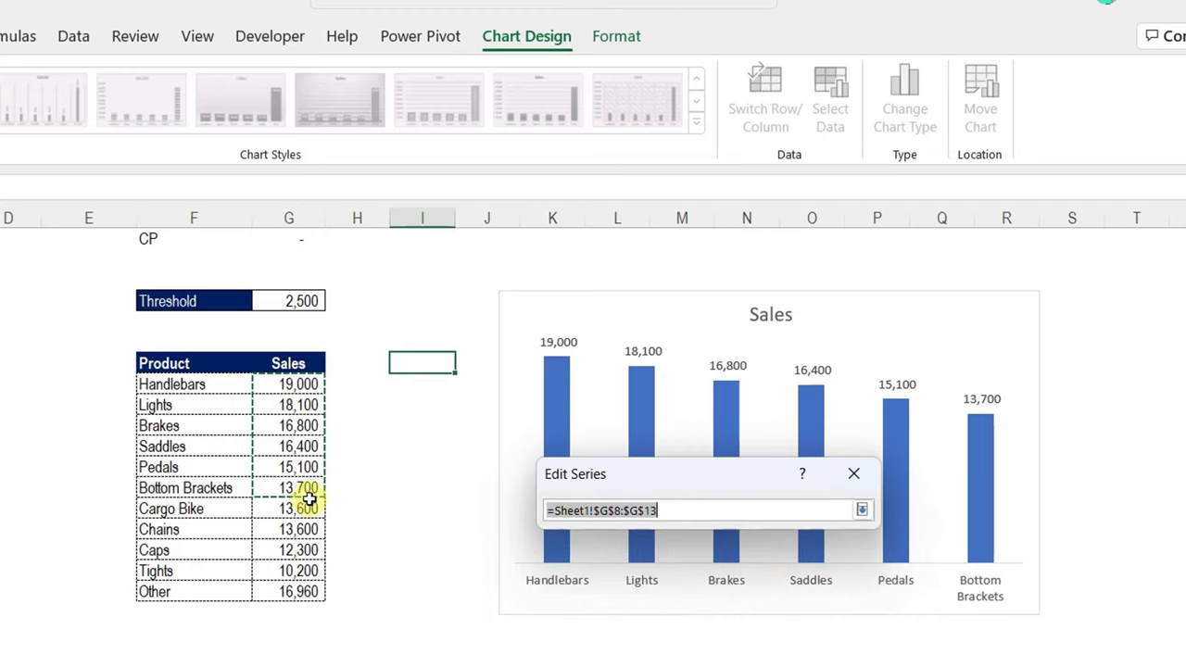
pyautogui.click(862, 510)
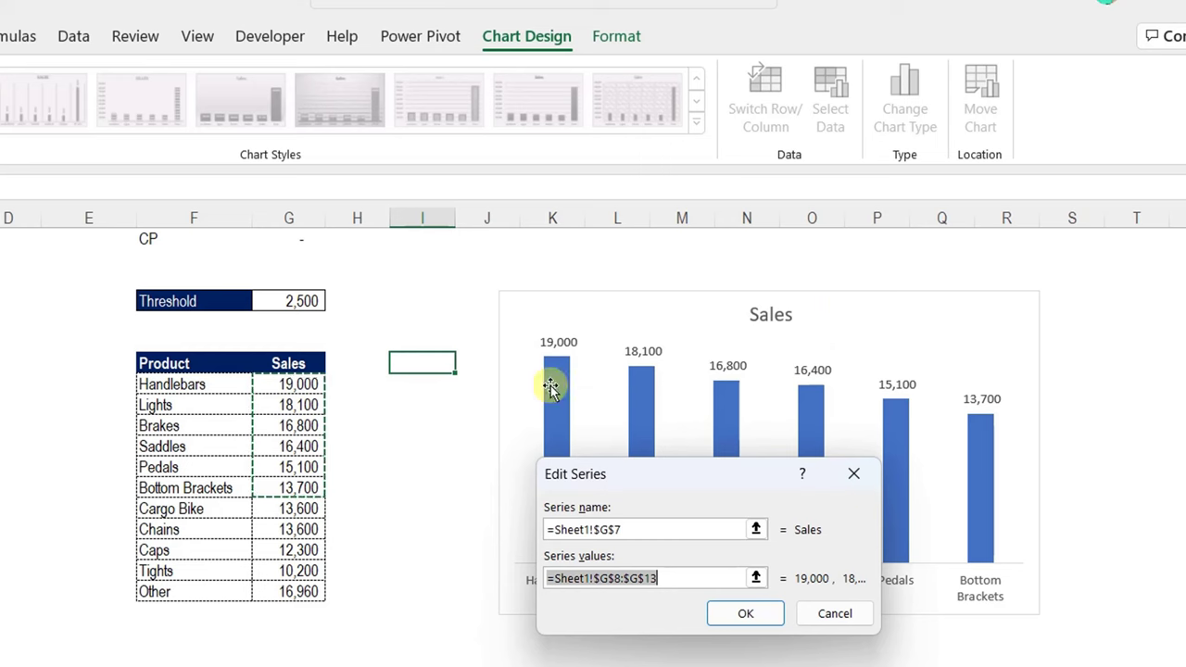
pyautogui.press('Return')
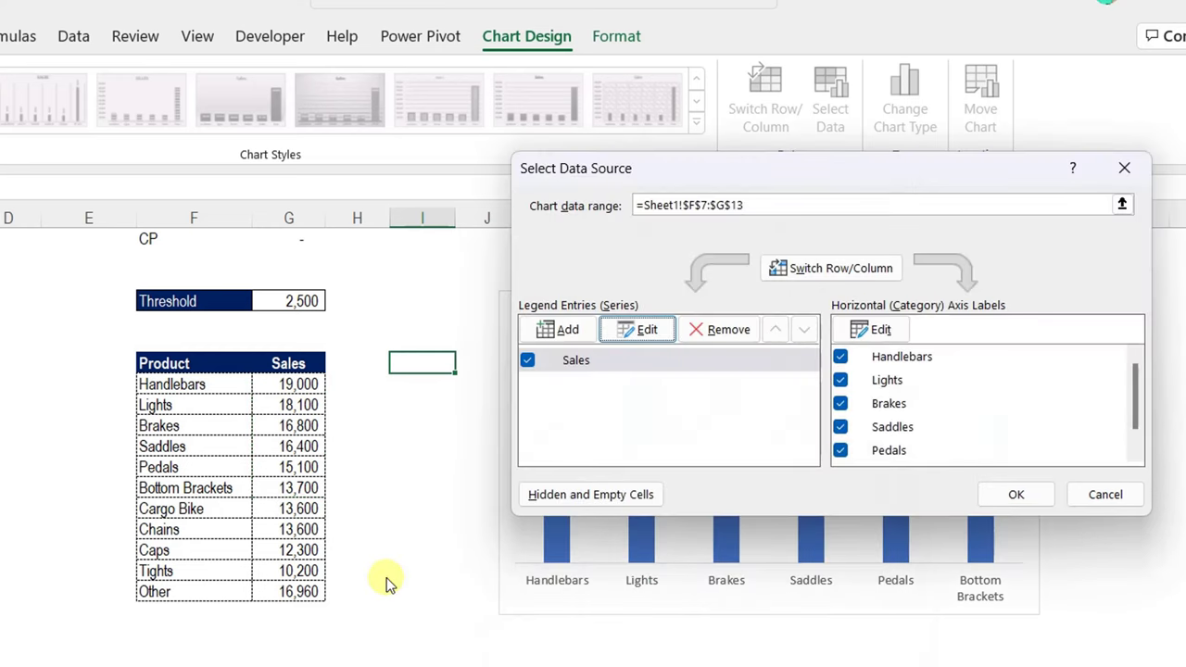
pyautogui.press('Return')
pyautogui.click(371, 389)
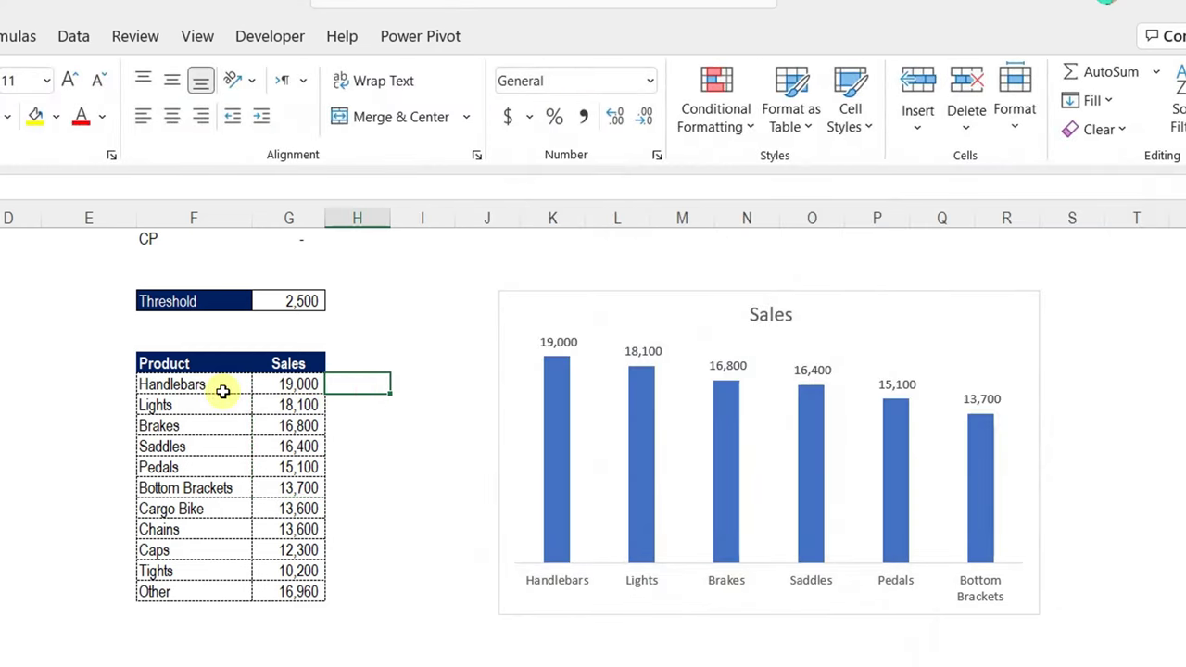
pyautogui.click(299, 384)
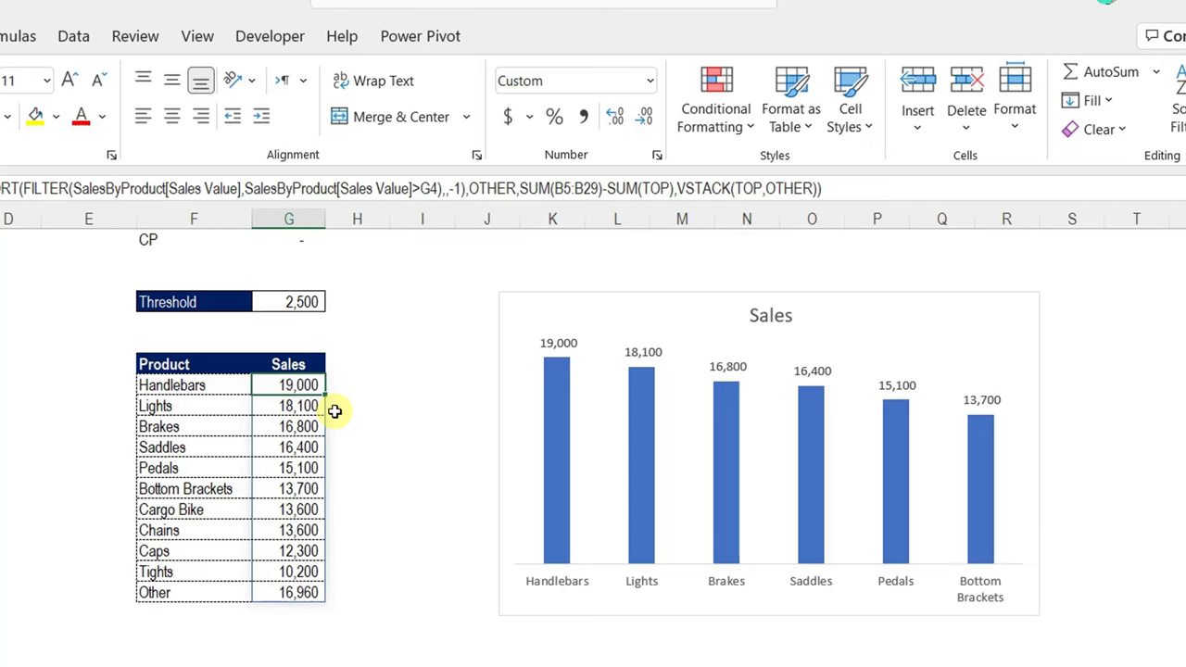
pyautogui.click(214, 385)
pyautogui.click(309, 385)
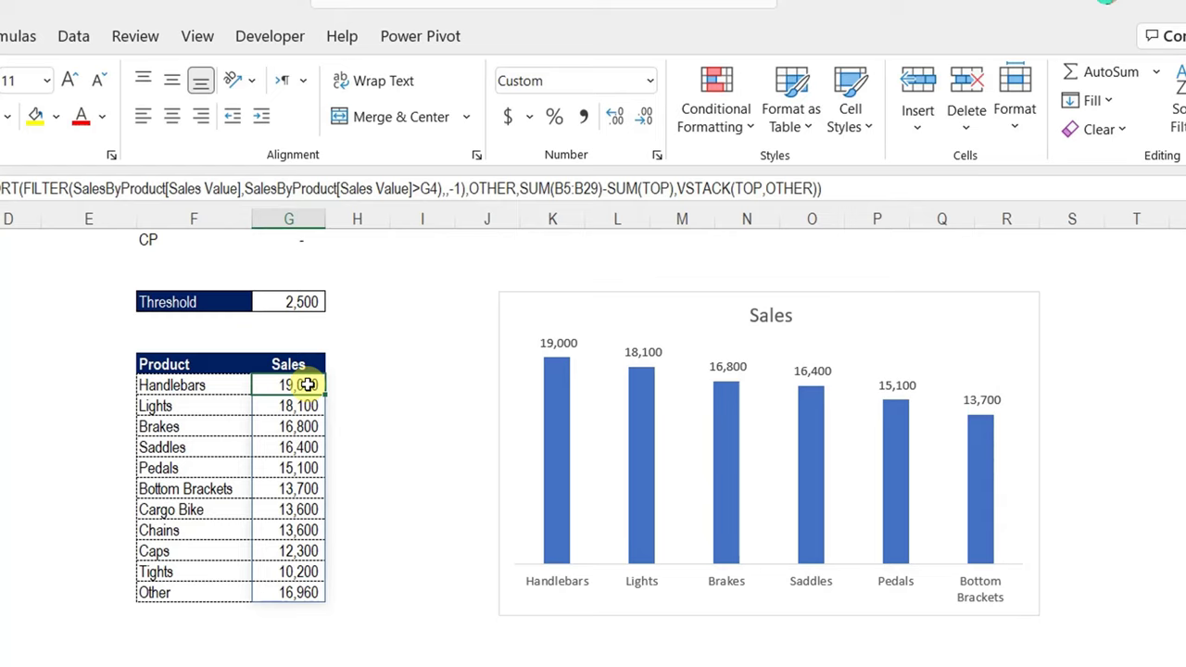
# Step: Define a workbook-scoped name Lables for the spilled product list, referring to =Sheet1!$F$8#
pyautogui.click(178, 385)
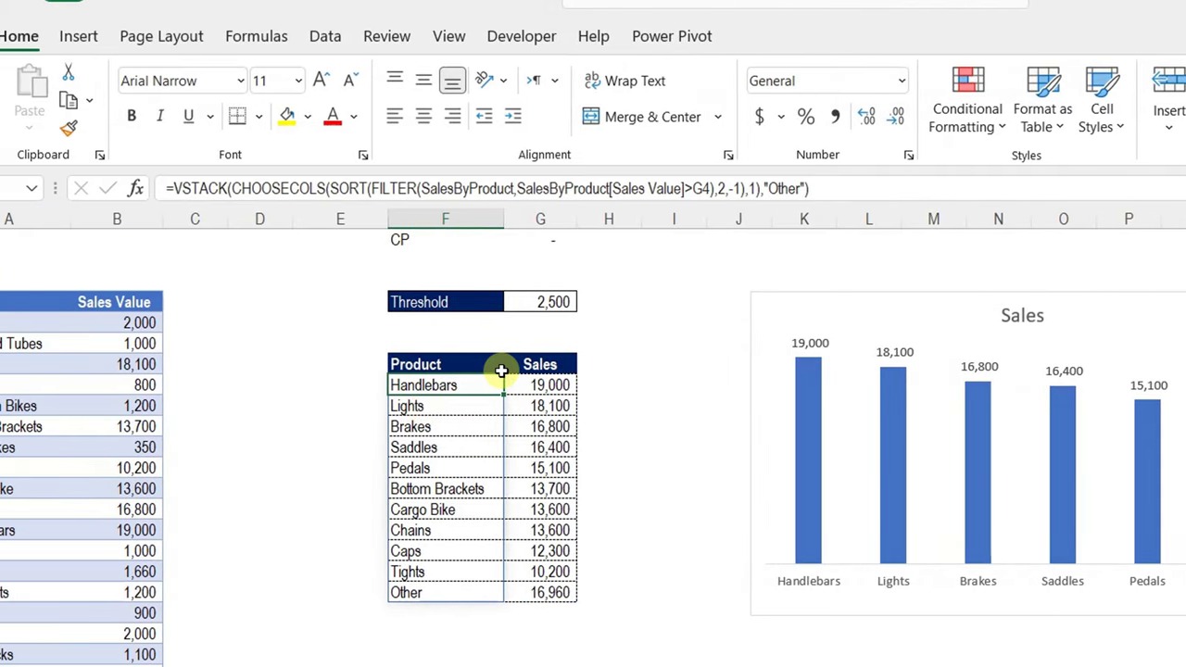
pyautogui.click(257, 36)
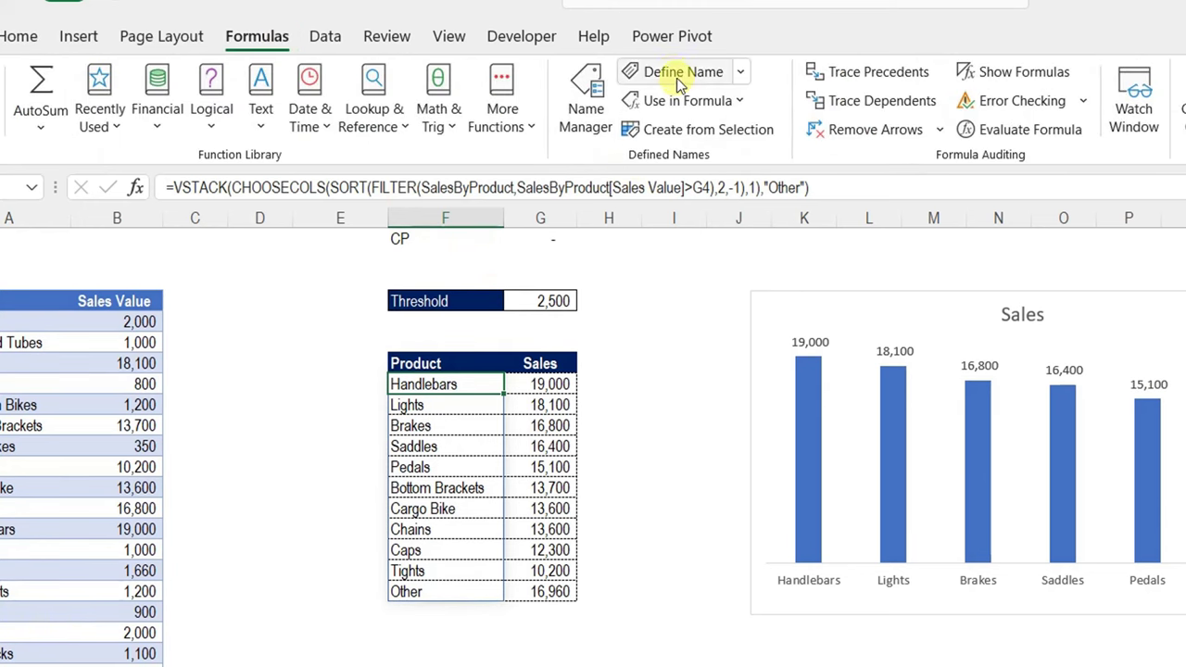
pyautogui.click(673, 71)
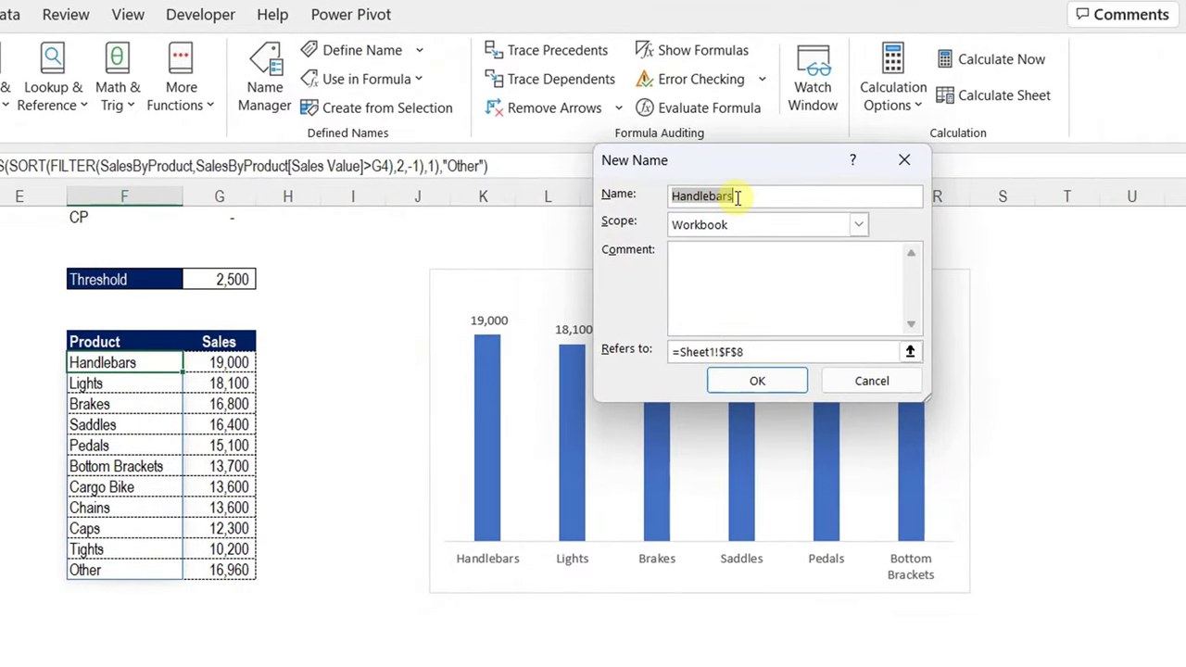
pyautogui.write('Lables')
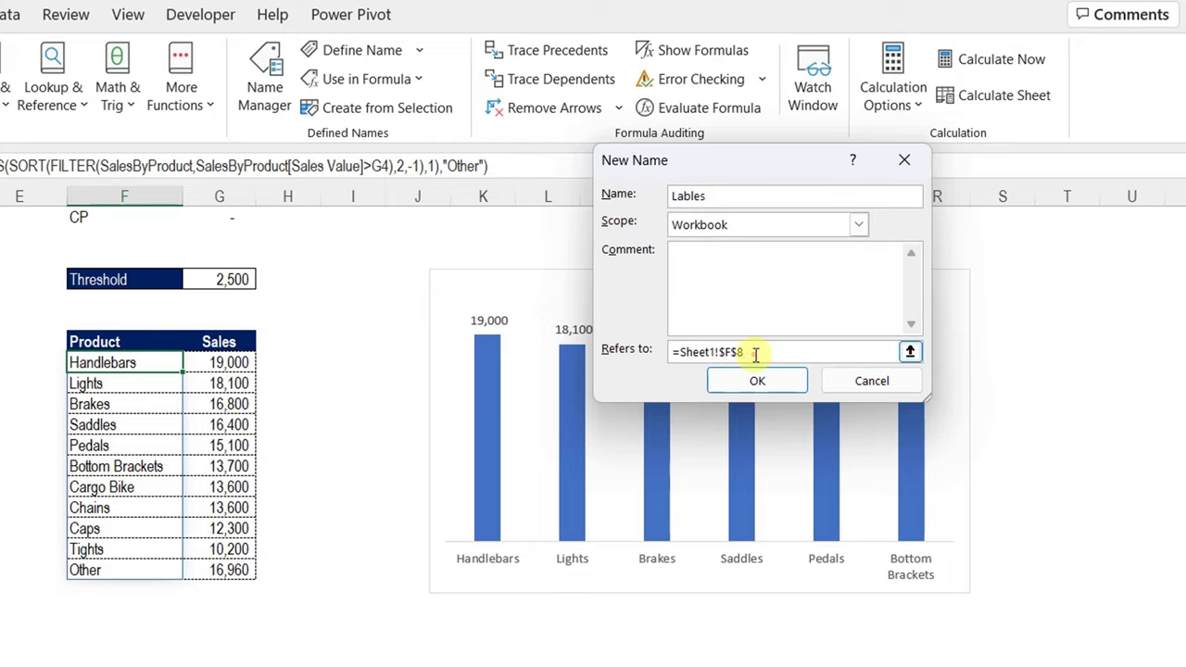
pyautogui.click(755, 353)
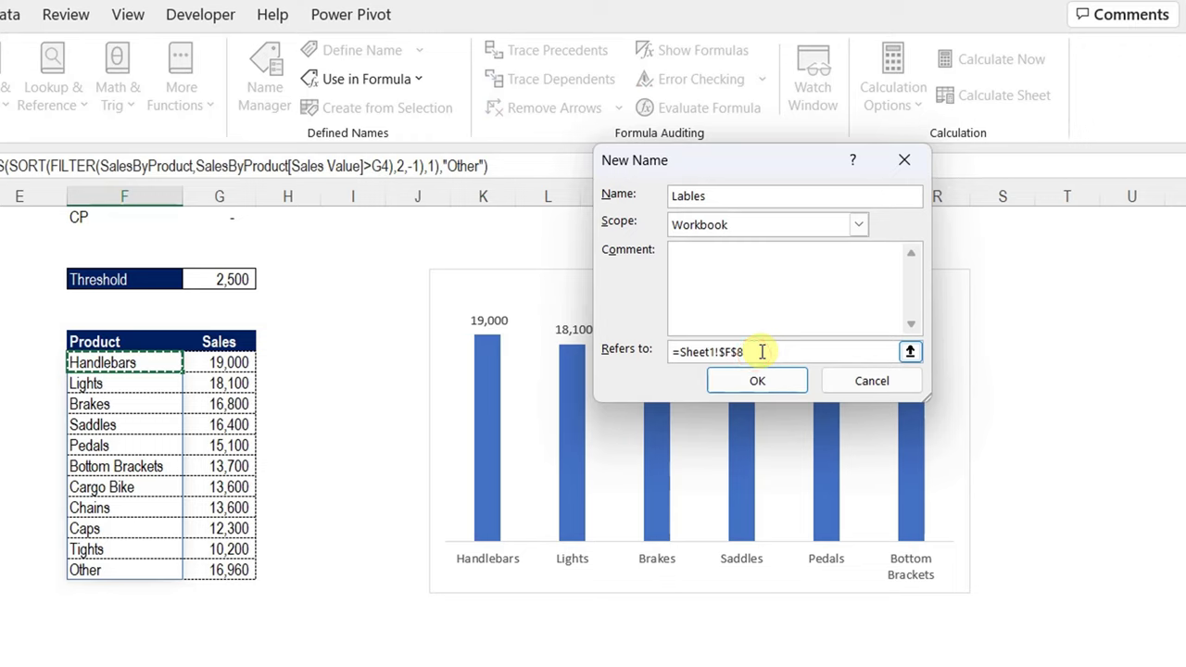
pyautogui.write('#')
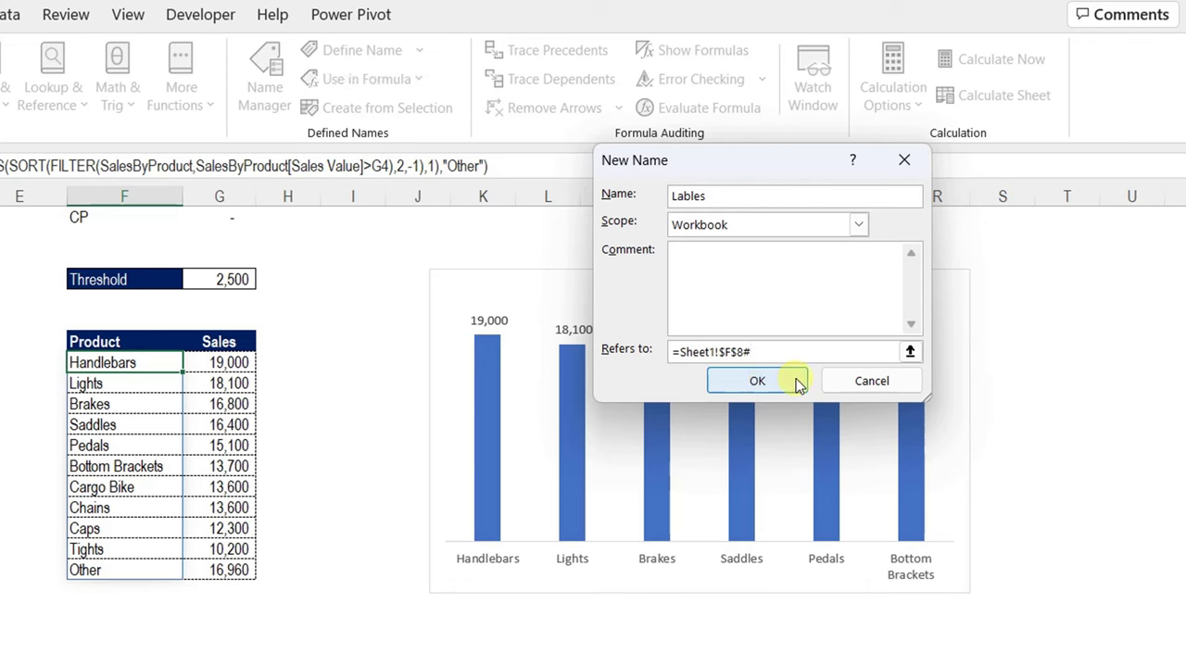
pyautogui.click(783, 381)
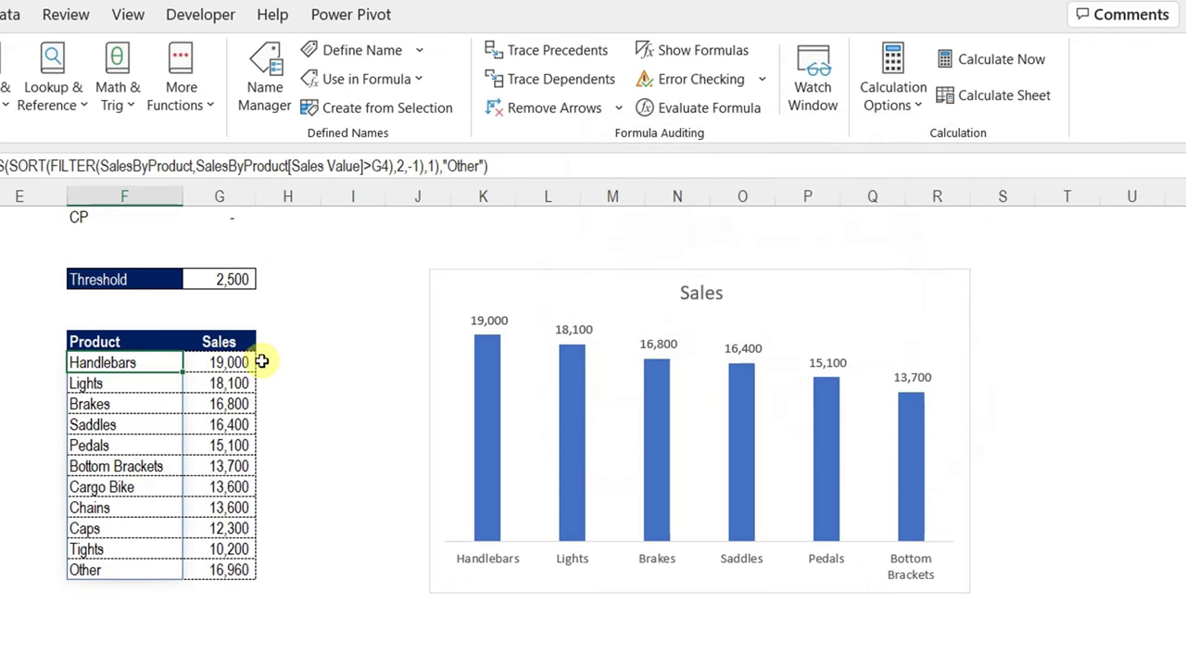
# Step: Define a workbook-scoped name Value that refers to the spilled sales range starting at G8 on Sheet1
pyautogui.click(227, 366)
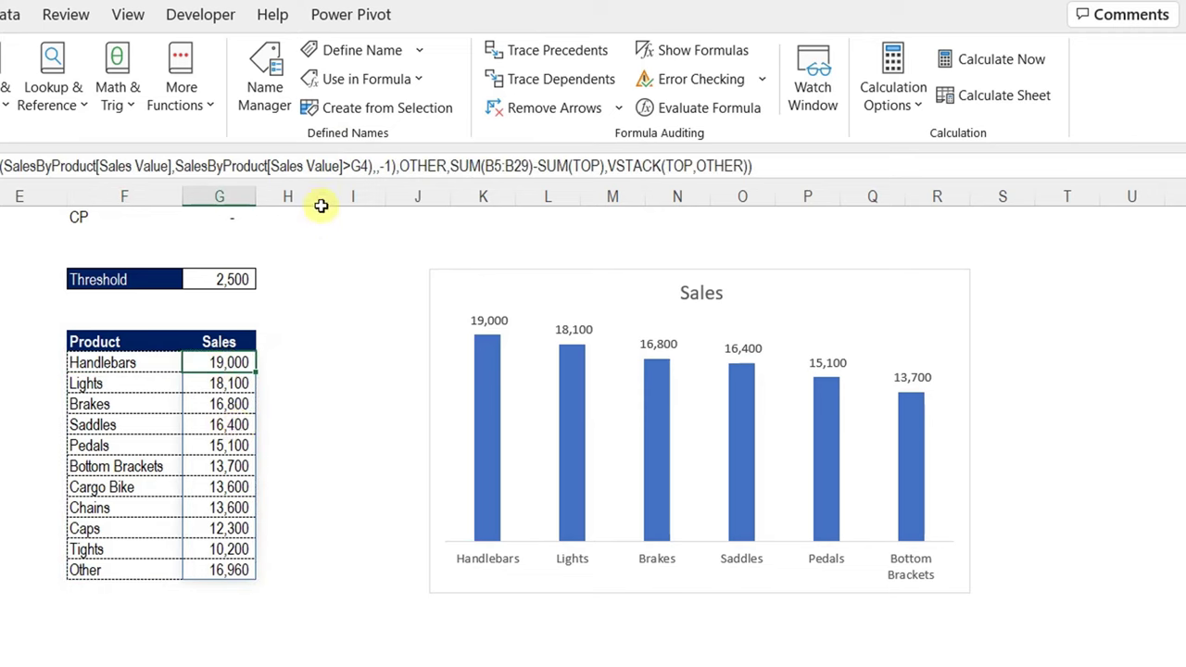
pyautogui.click(358, 52)
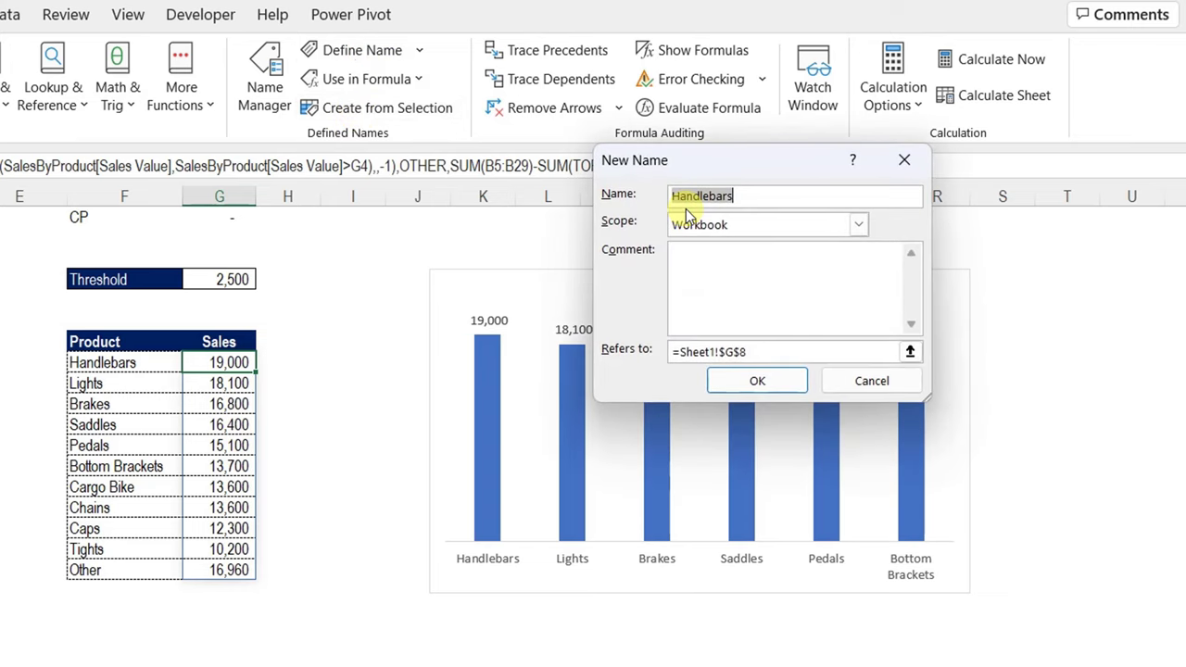
pyautogui.write('Value')
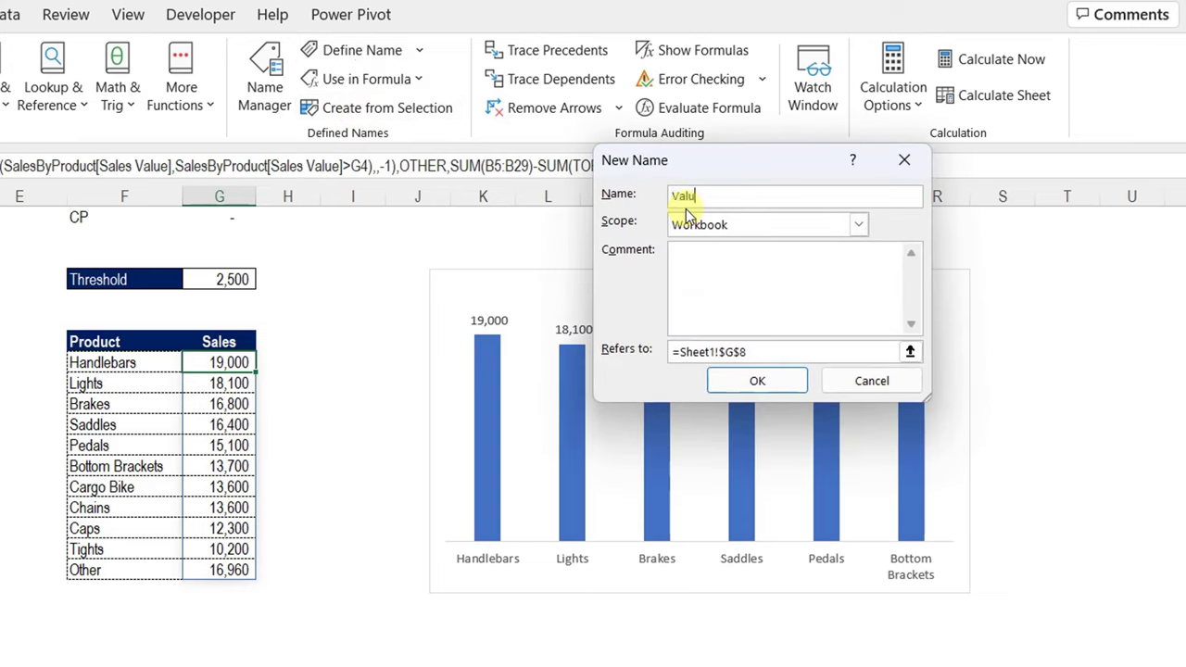
pyautogui.click(761, 353)
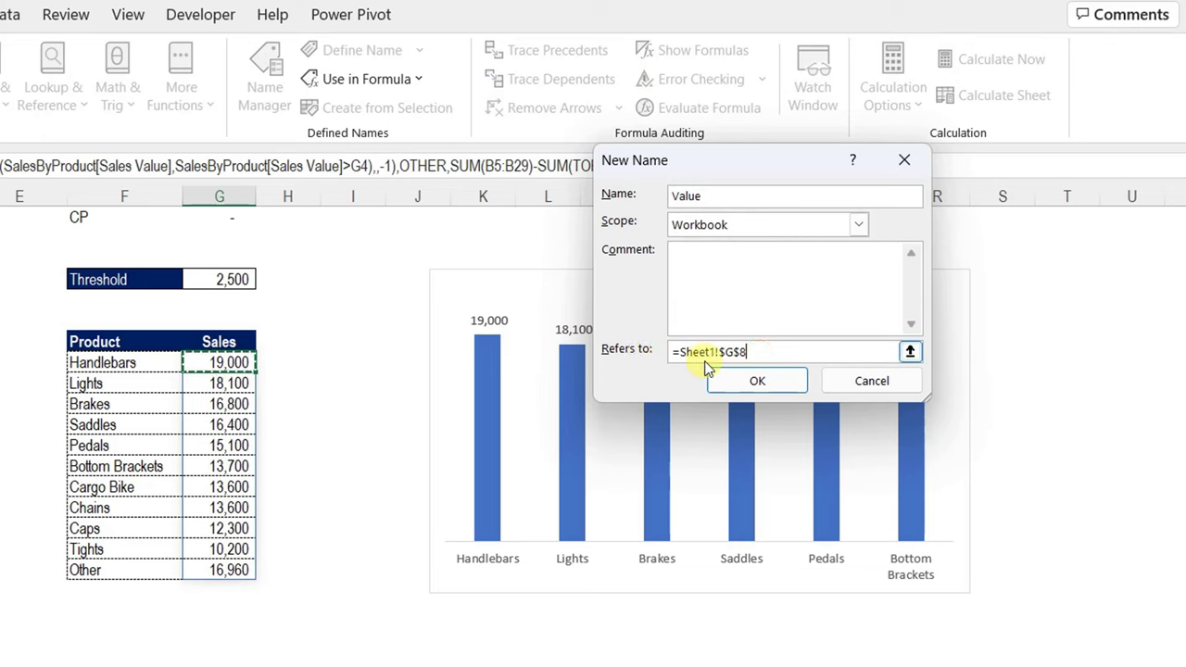
pyautogui.click(755, 380)
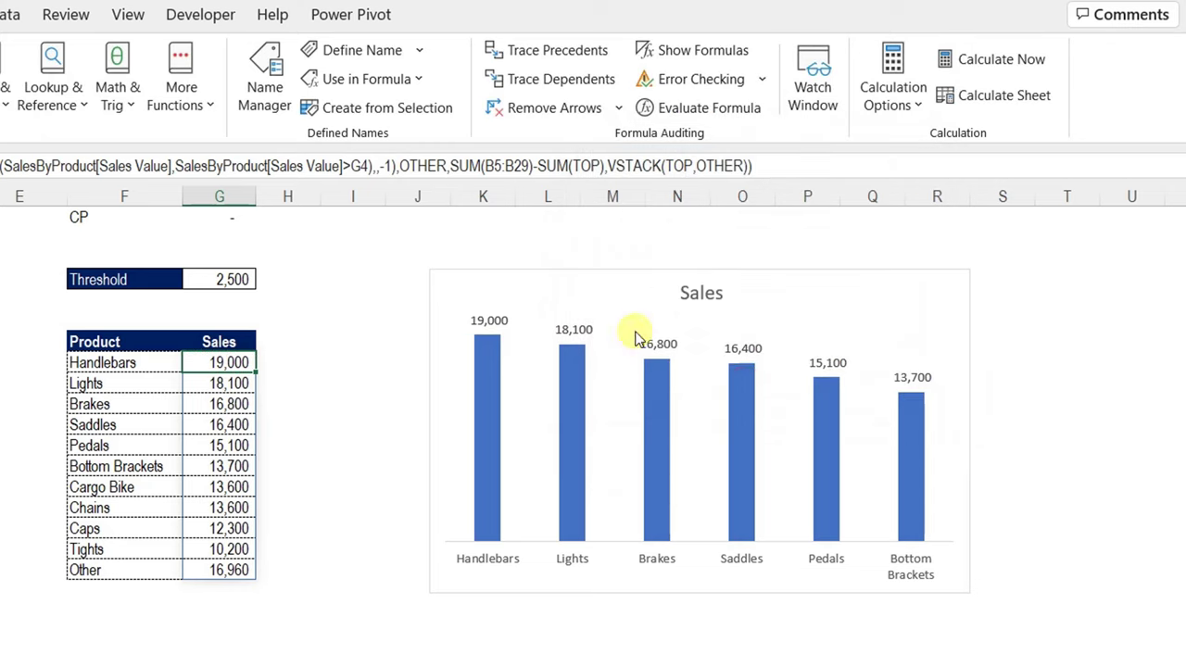
# Step: Replace the fixed range in the Sales chart's series values with the defined name, =Sheet1!Value
pyautogui.click(629, 278)
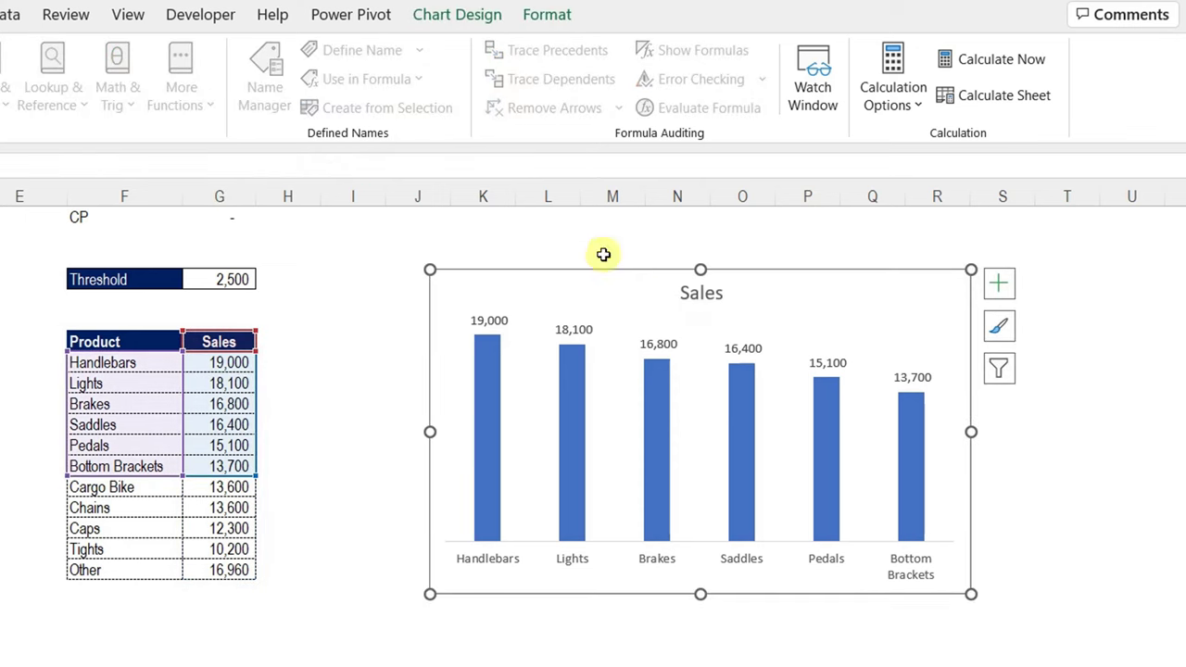
pyautogui.click(468, 16)
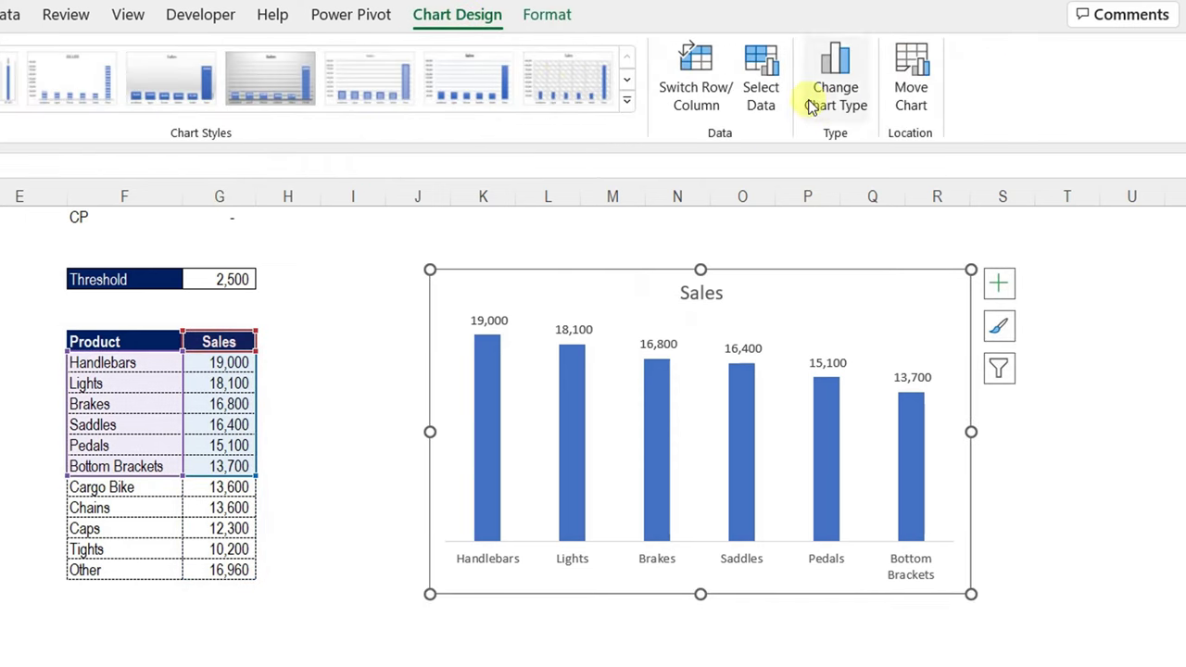
pyautogui.click(746, 86)
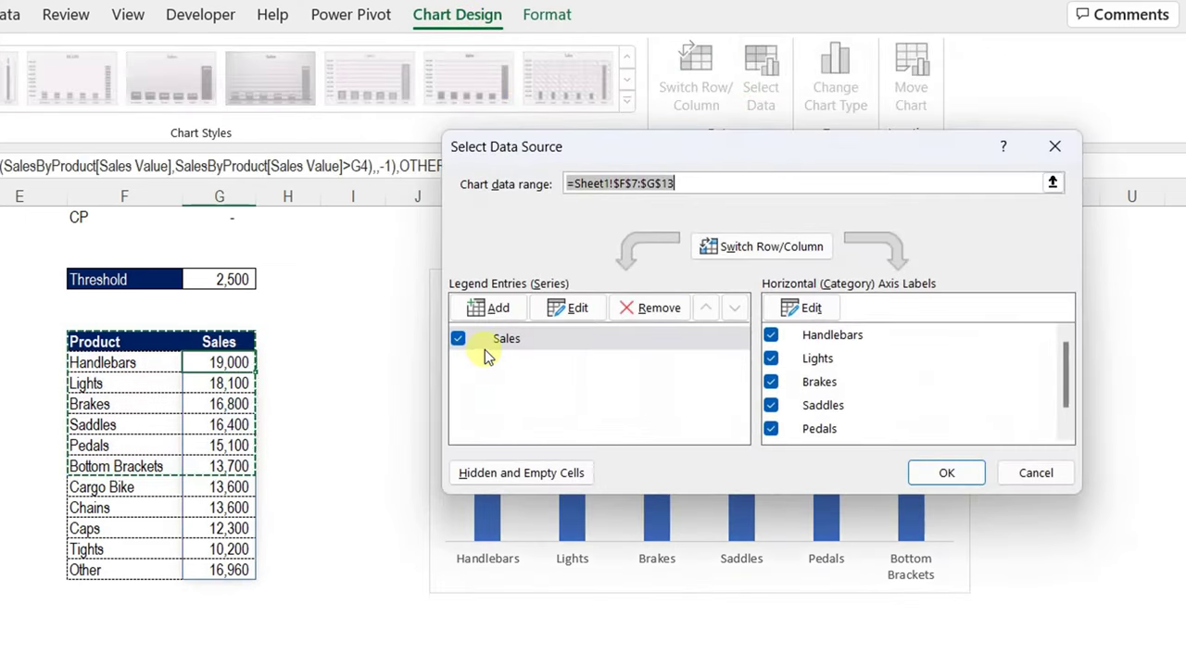
pyautogui.click(523, 341)
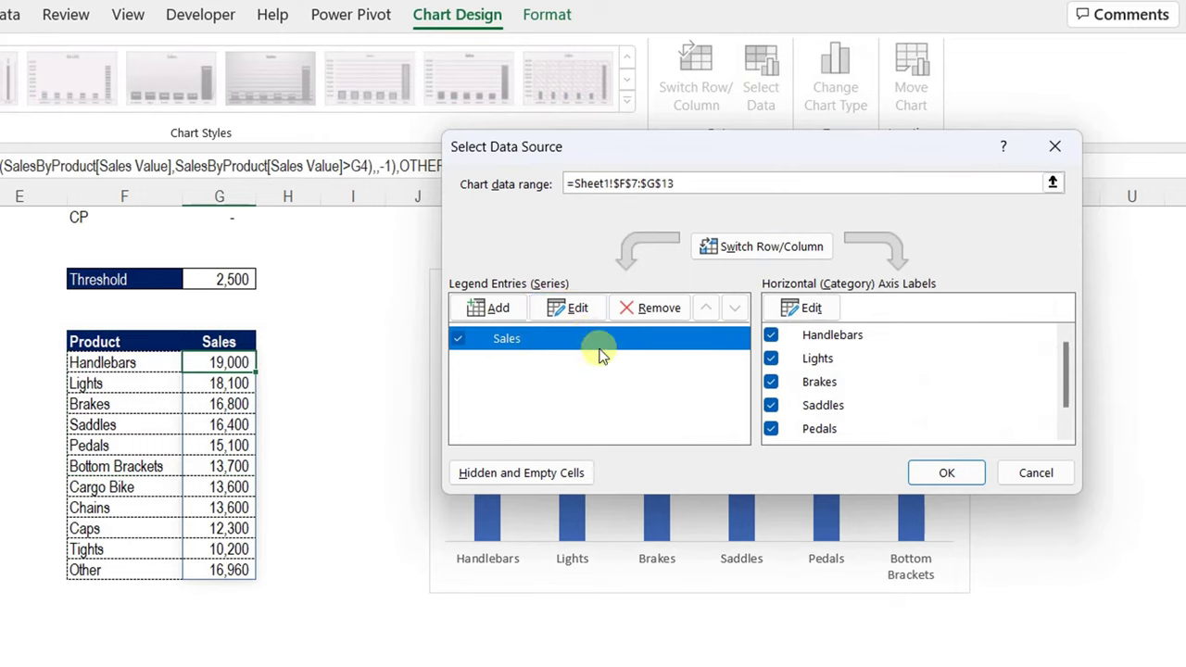
pyautogui.click(566, 308)
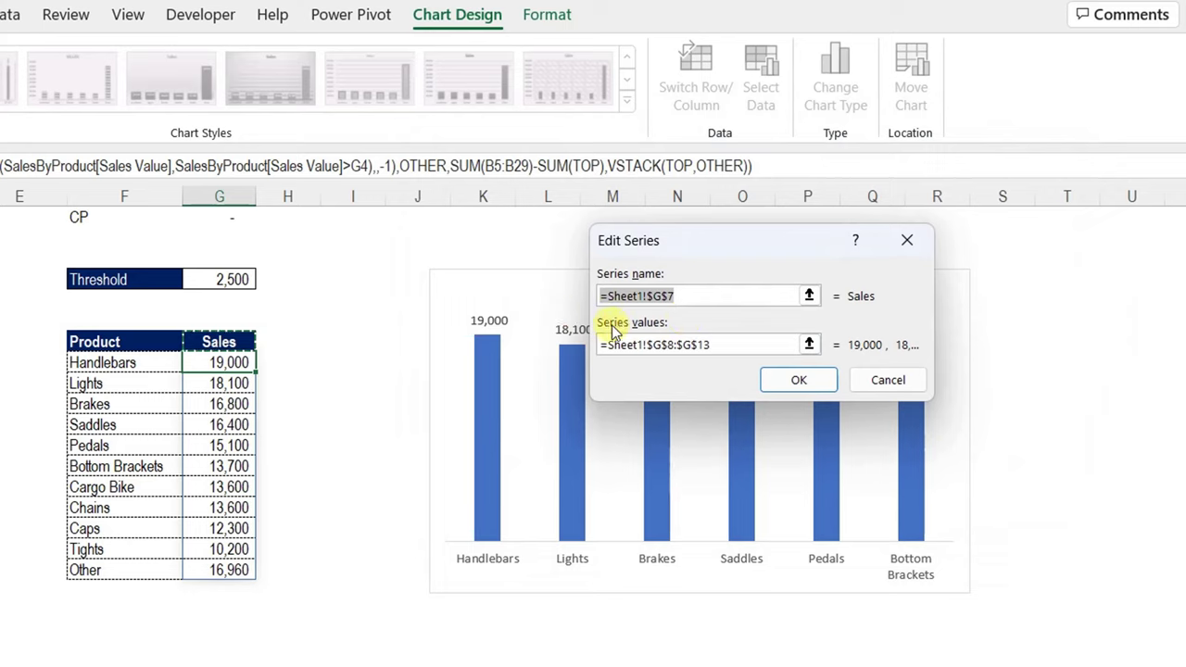
pyautogui.moveTo(712, 346); pyautogui.dragTo(648, 344)
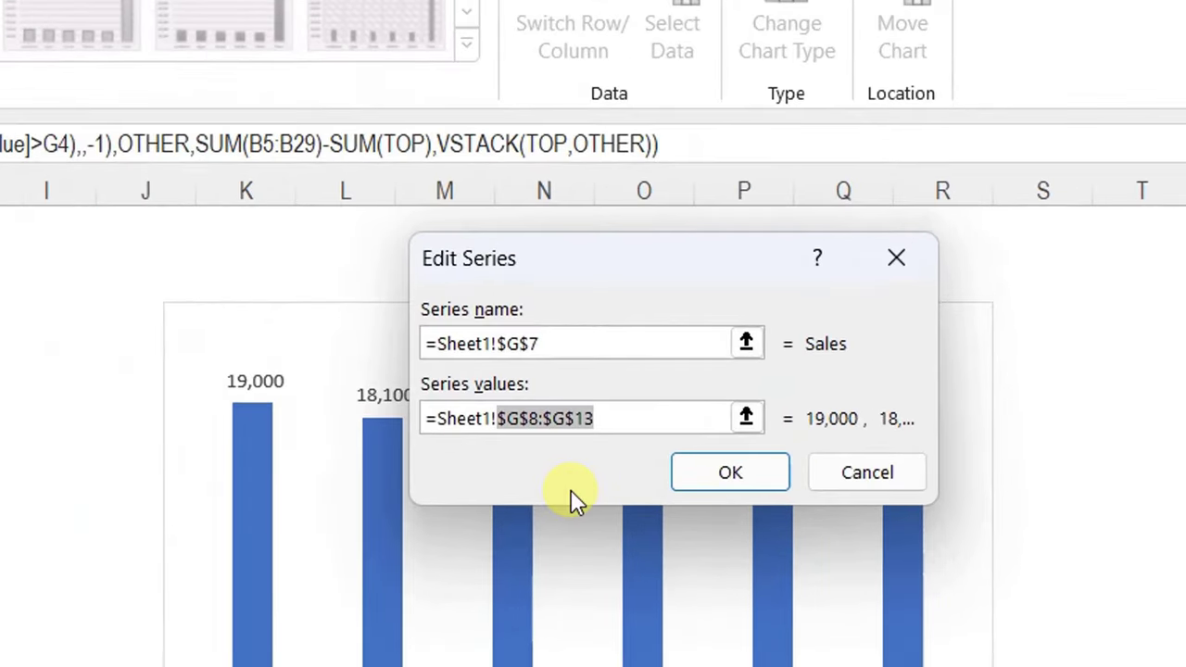
pyautogui.press('Delete')
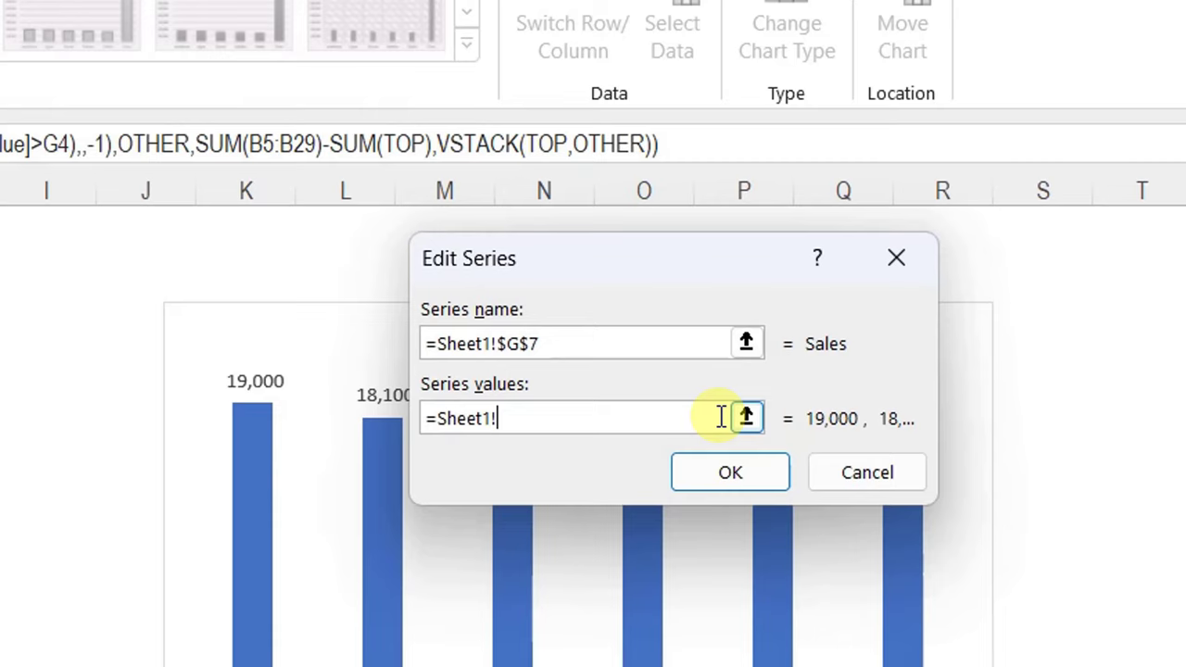
pyautogui.press('F3')
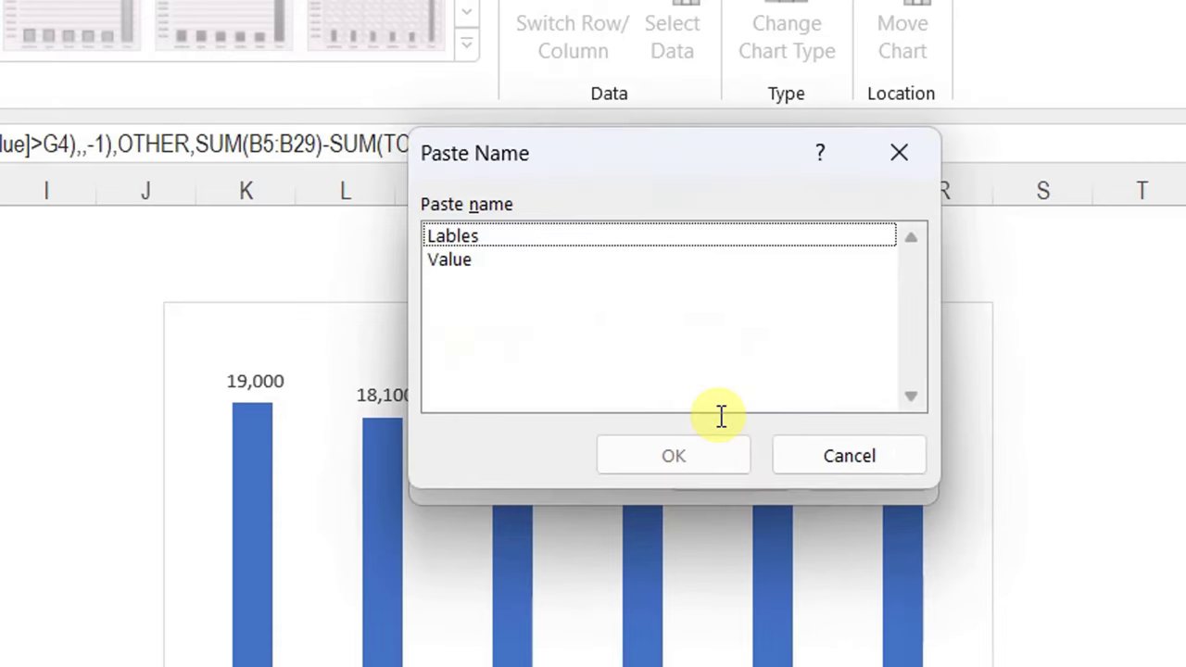
pyautogui.click(469, 265)
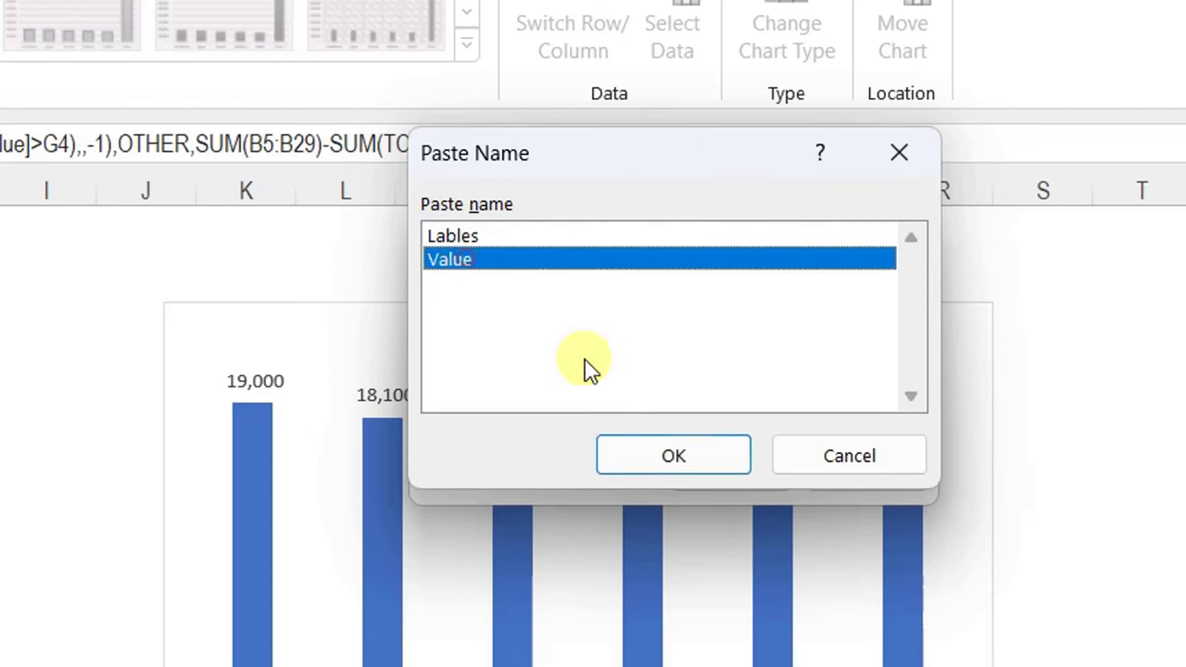
pyautogui.click(681, 457)
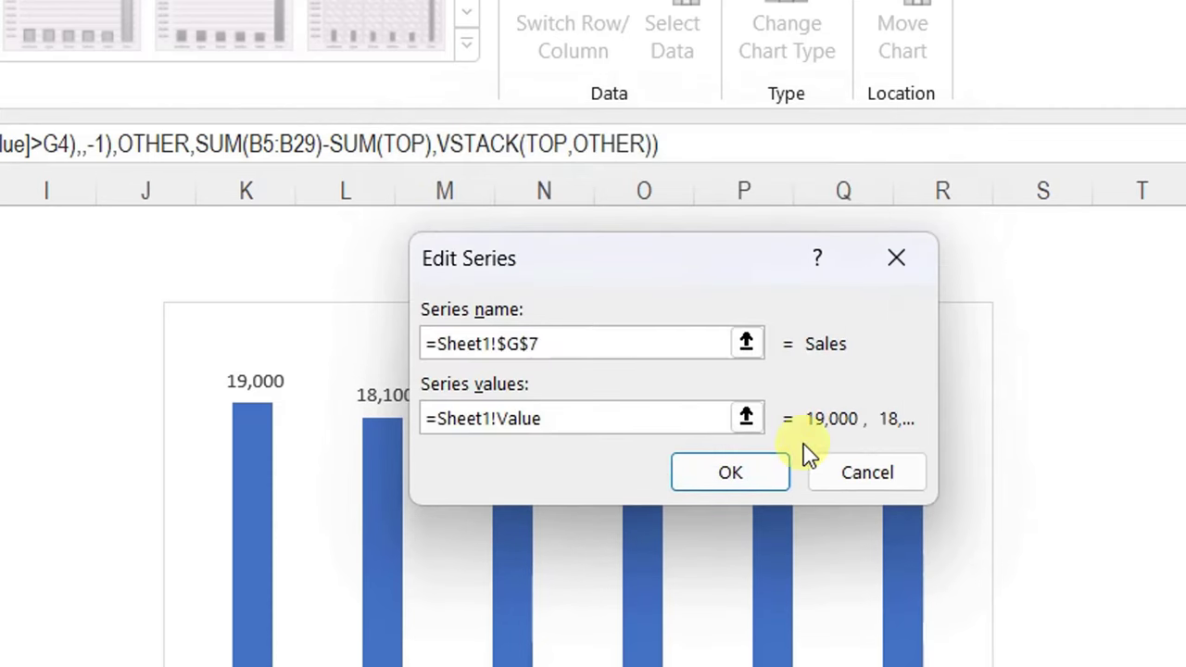
pyautogui.click(764, 476)
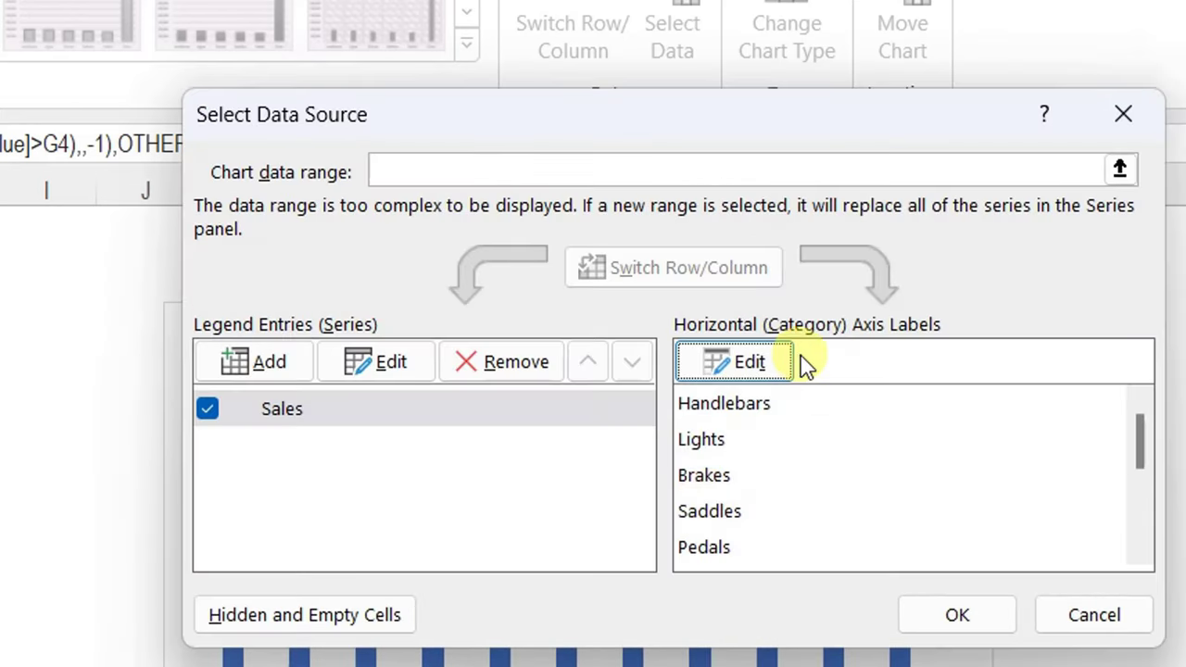
# Step: Set the Sales chart's horizontal axis label range to =Sheet1!Lables and apply the data source changes
pyautogui.click(753, 364)
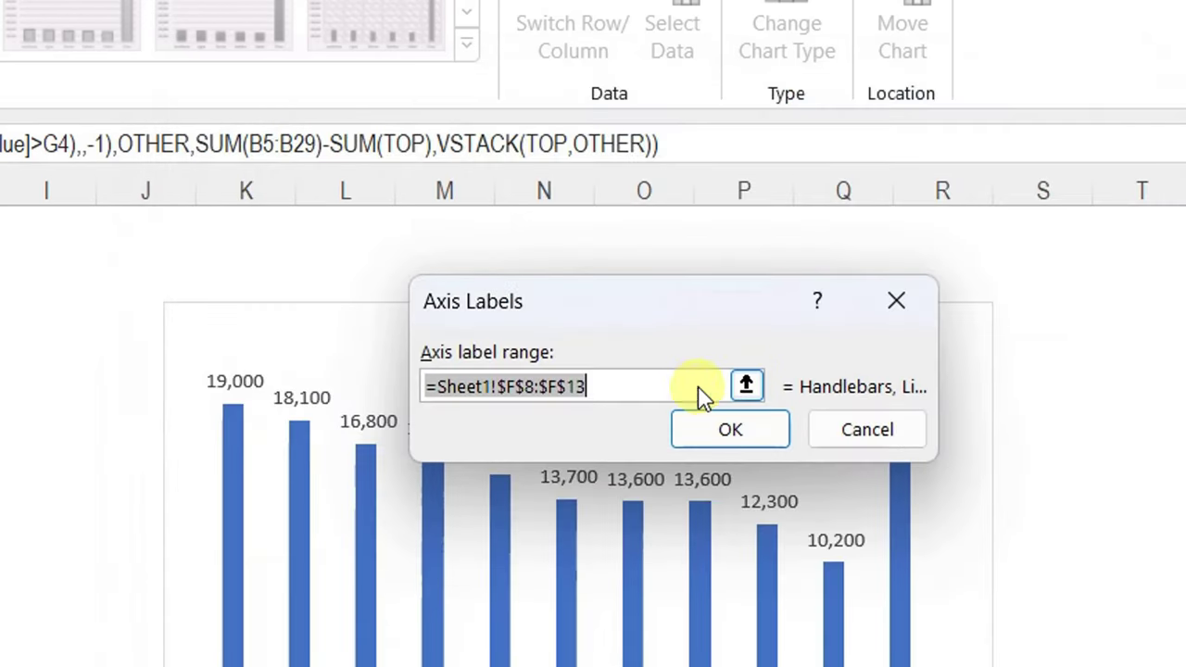
pyautogui.click(643, 379)
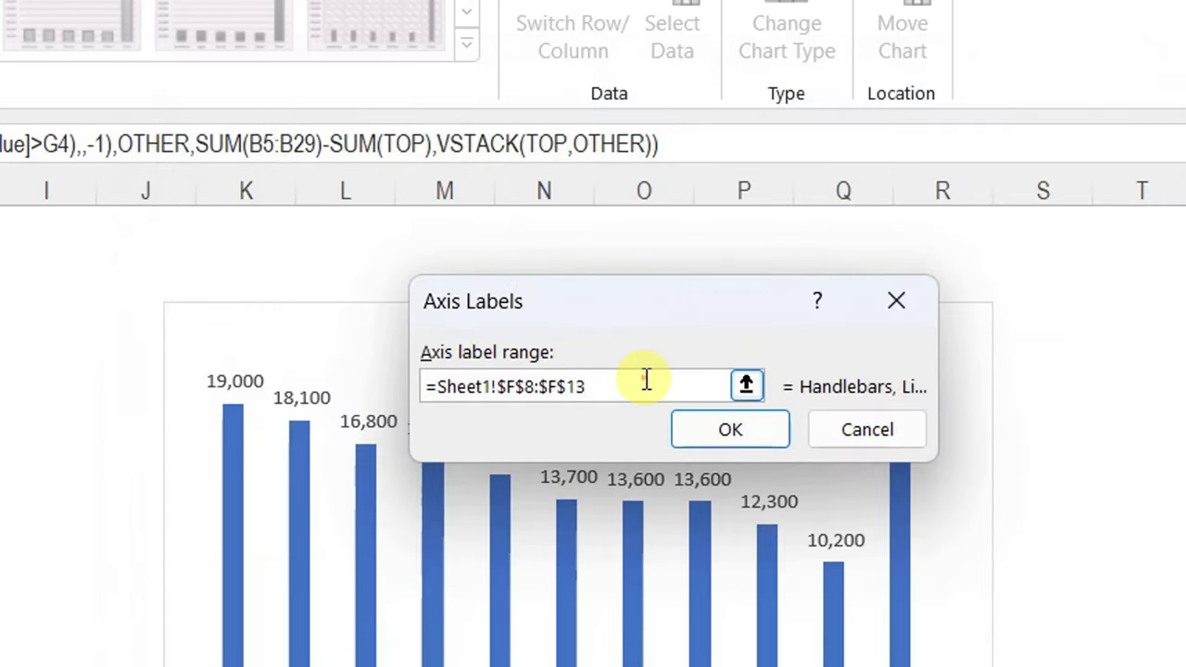
pyautogui.moveTo(644, 379); pyautogui.dragTo(494, 386)
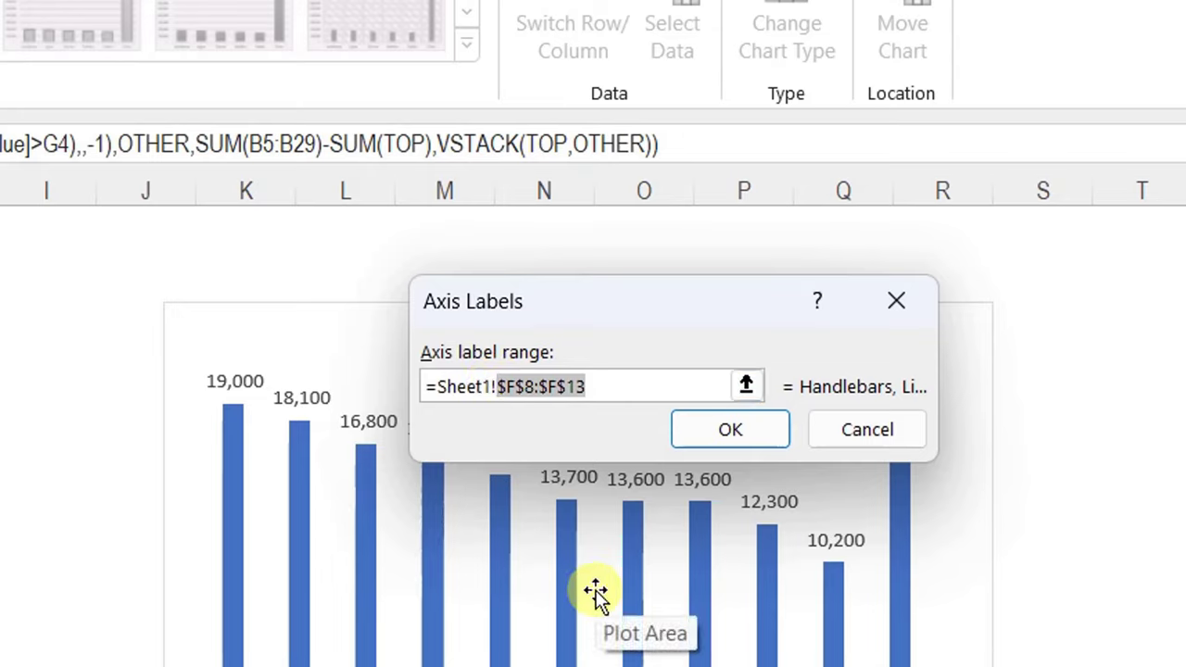
pyautogui.press('BackSpace')
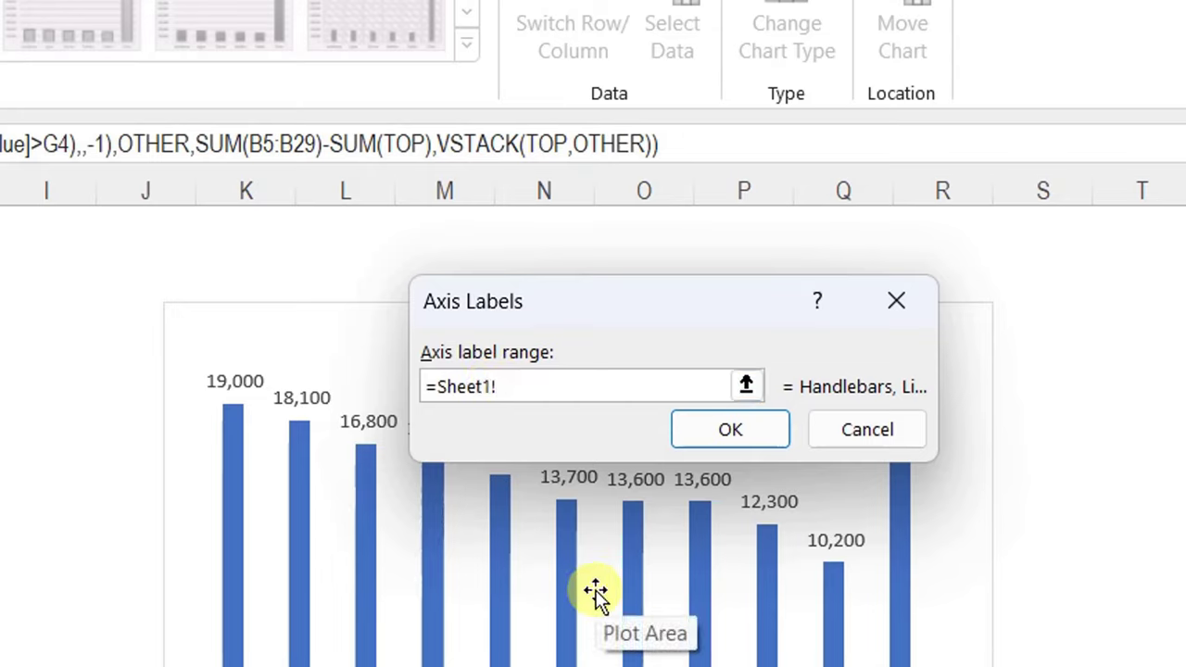
pyautogui.press('F3')
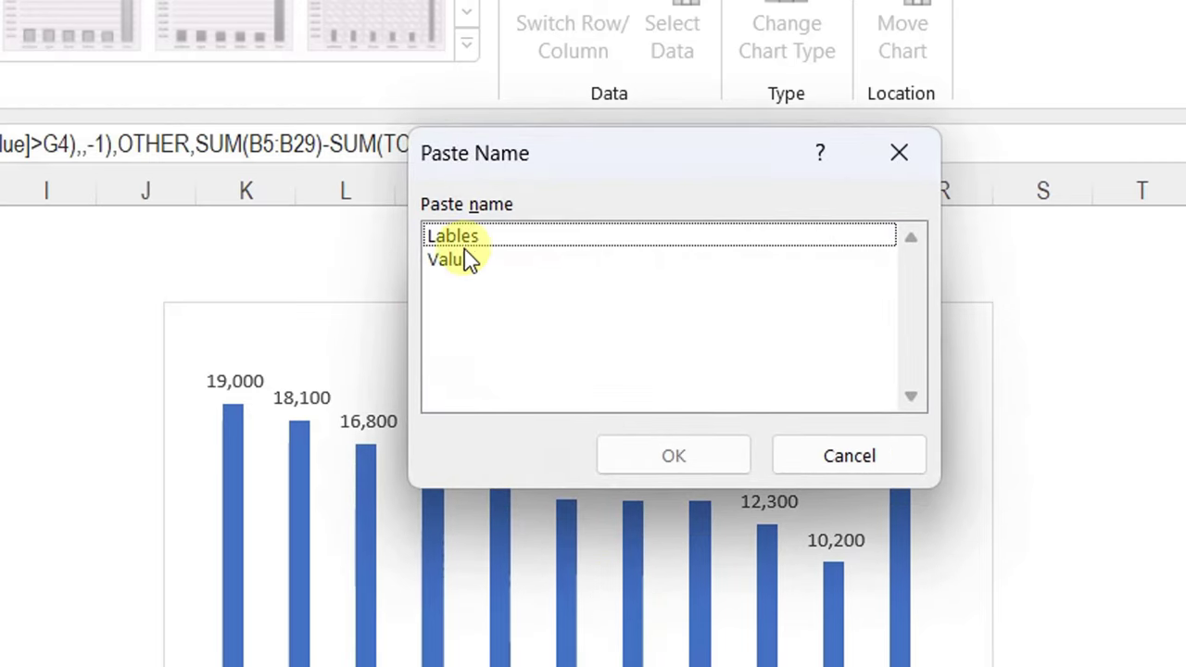
pyautogui.click(473, 243)
pyautogui.click(671, 456)
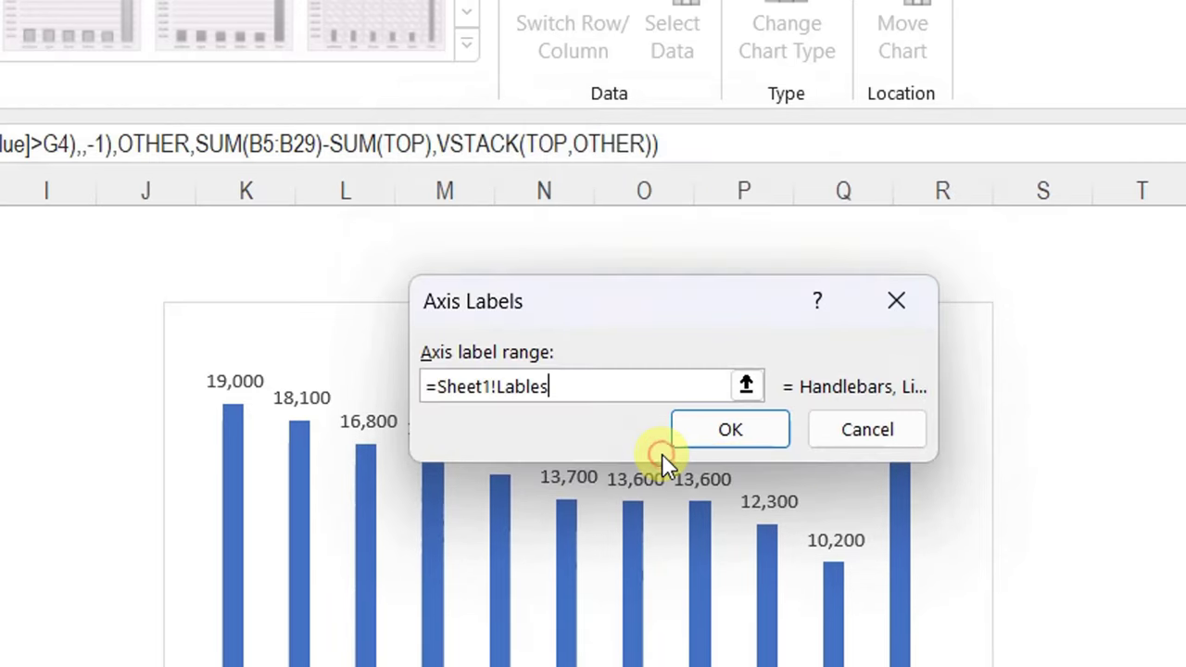
pyautogui.click(680, 445)
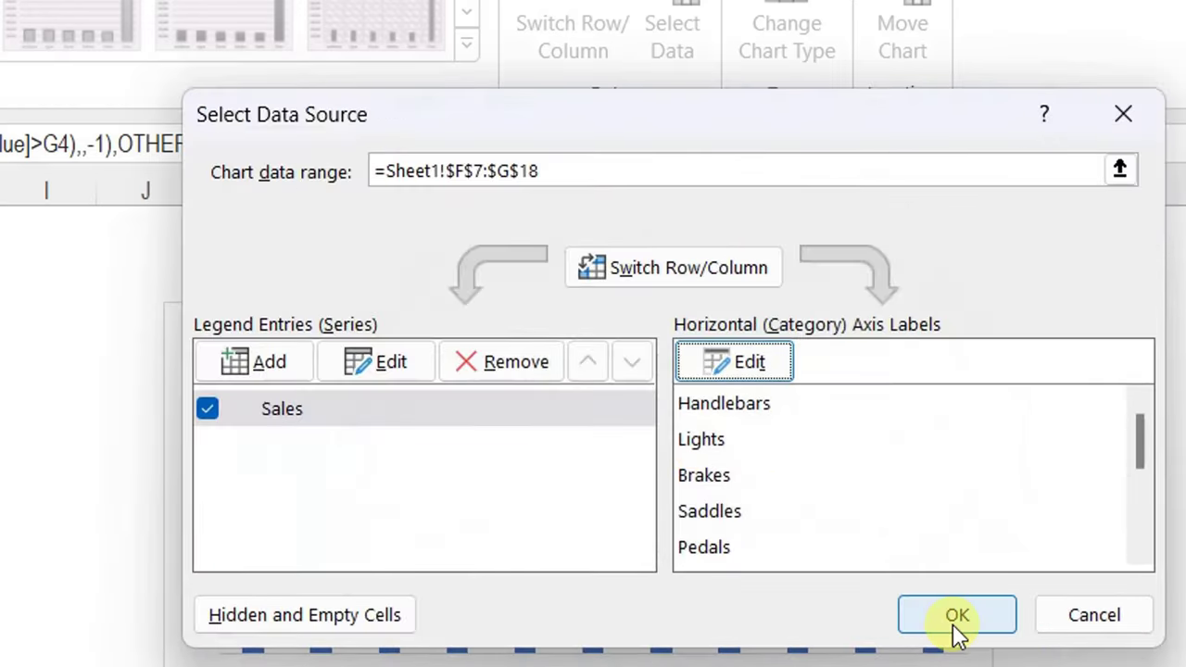
pyautogui.click(958, 616)
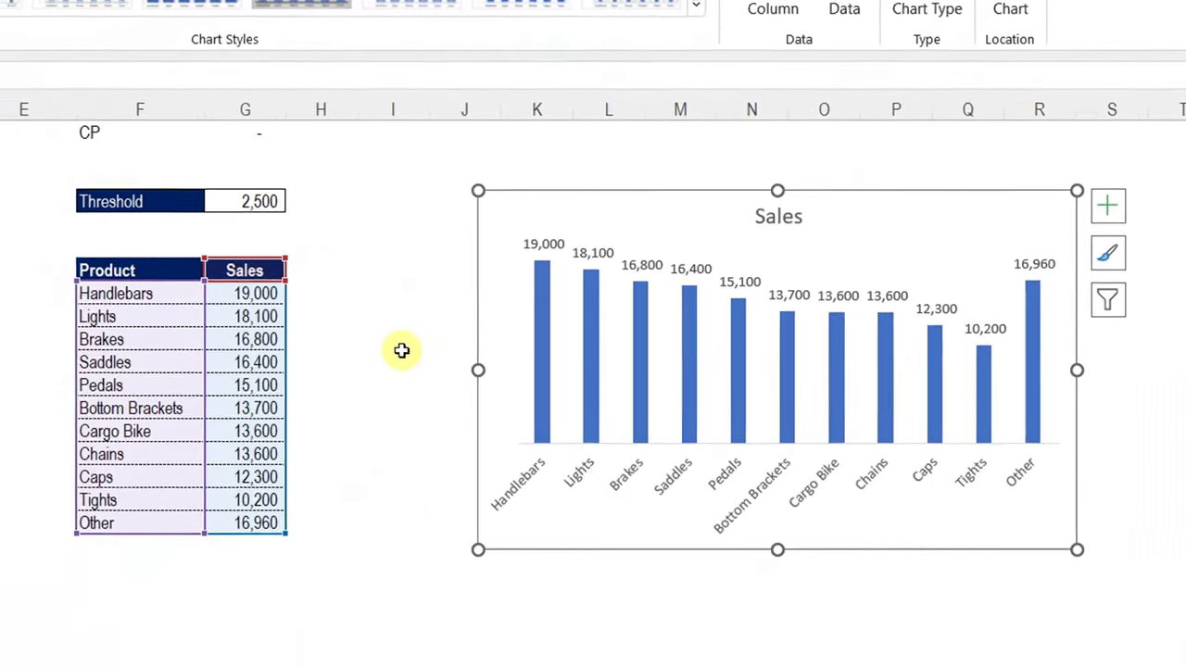
# Step: Set the threshold in G4 to 15000
pyautogui.click(243, 201)
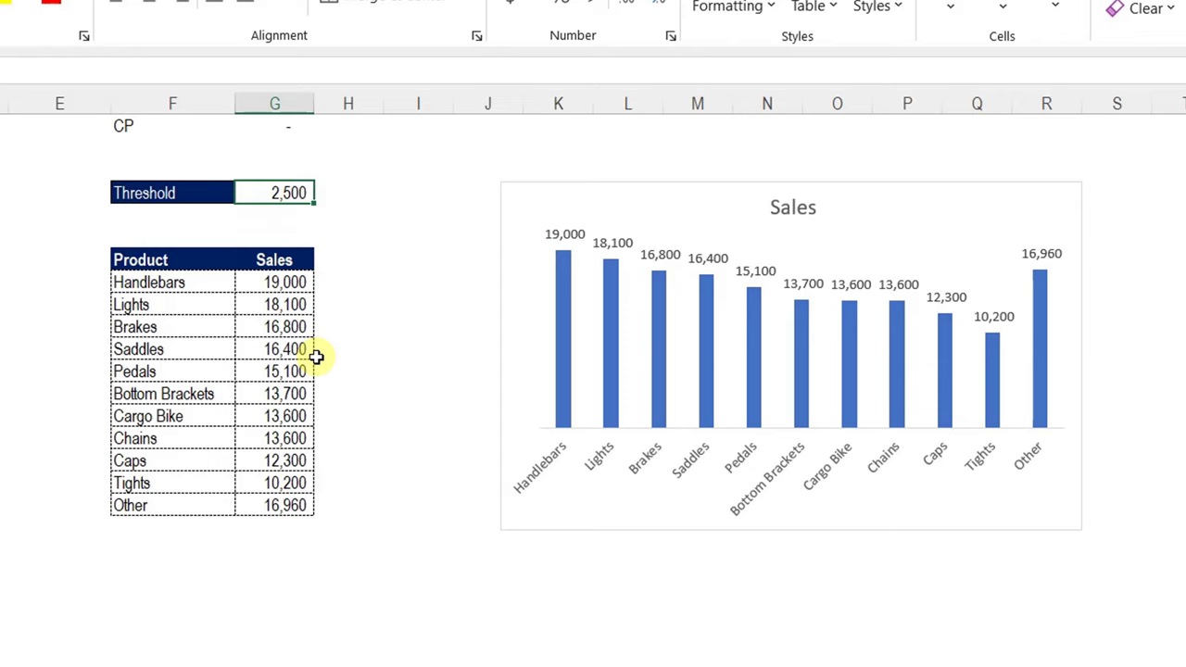
pyautogui.write('15000')
pyautogui.press('Return')
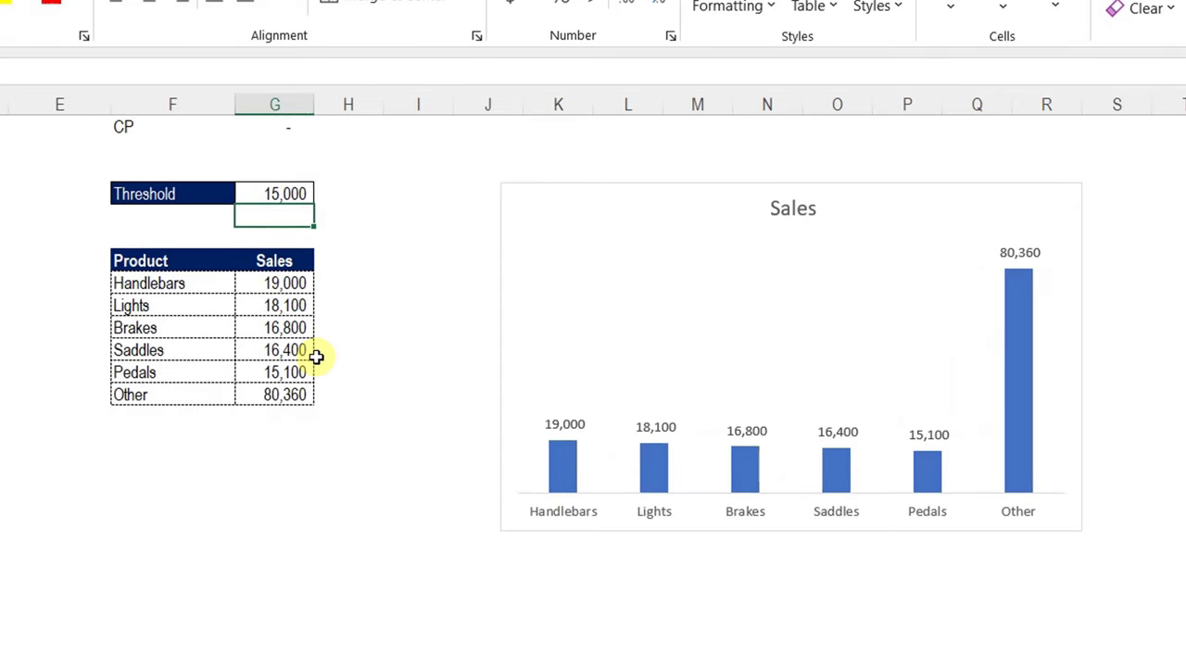
pyautogui.click(292, 471)
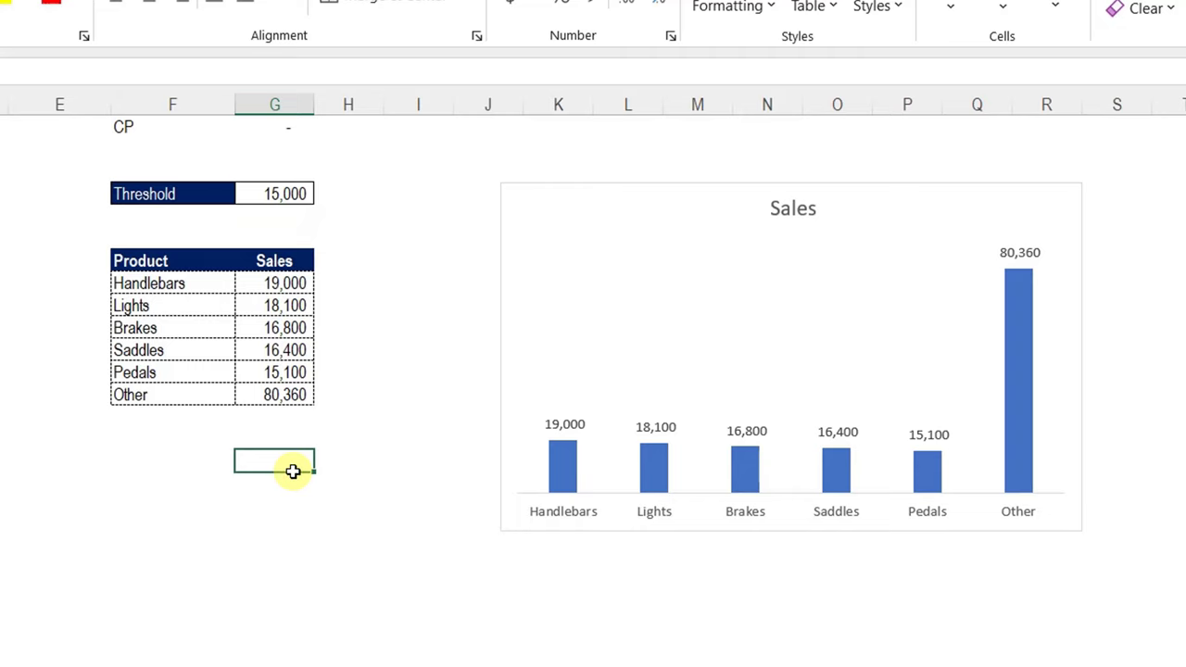